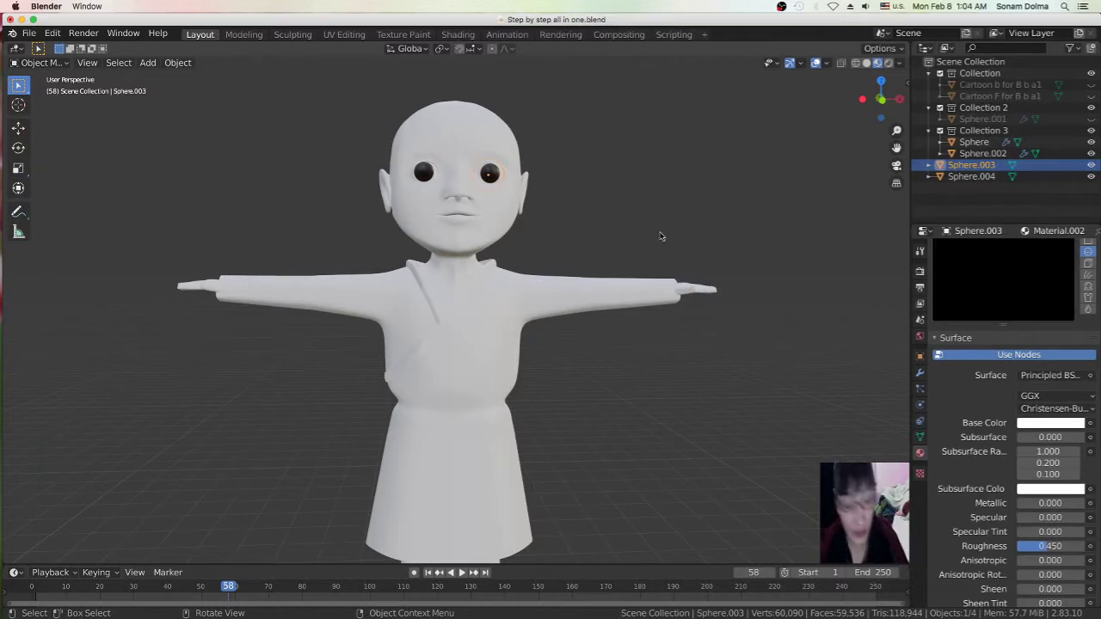
Clear the selection, then select eyeball Sphere.003 and add Sphere.004 with Shift
scroll(662, 260, down, 2)
scroll(651, 255, down, 2)
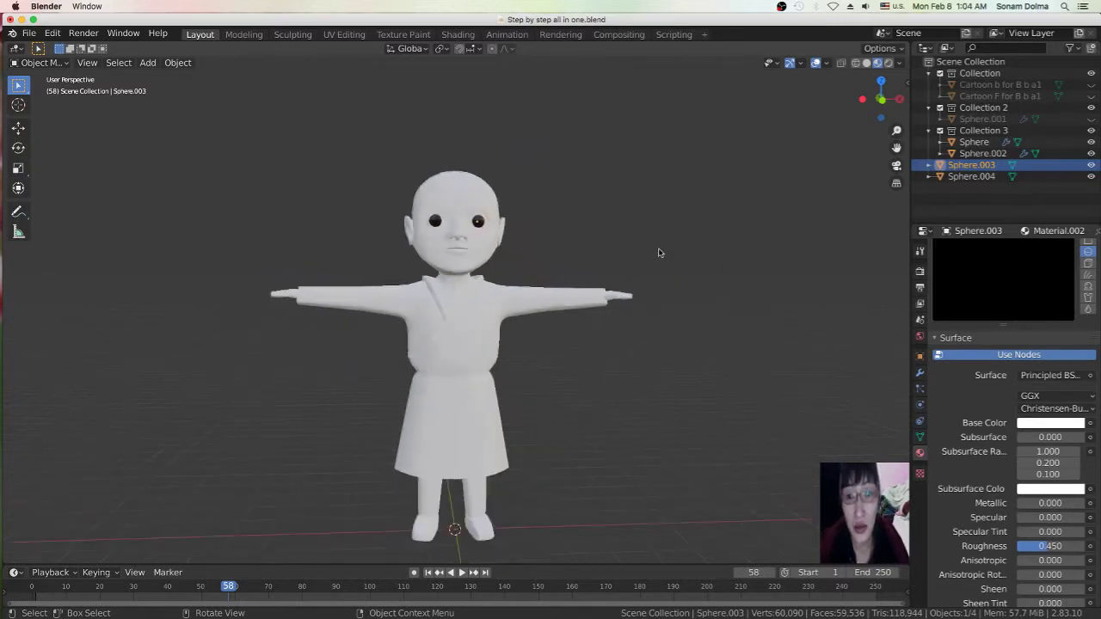
scroll(635, 262, up, 1)
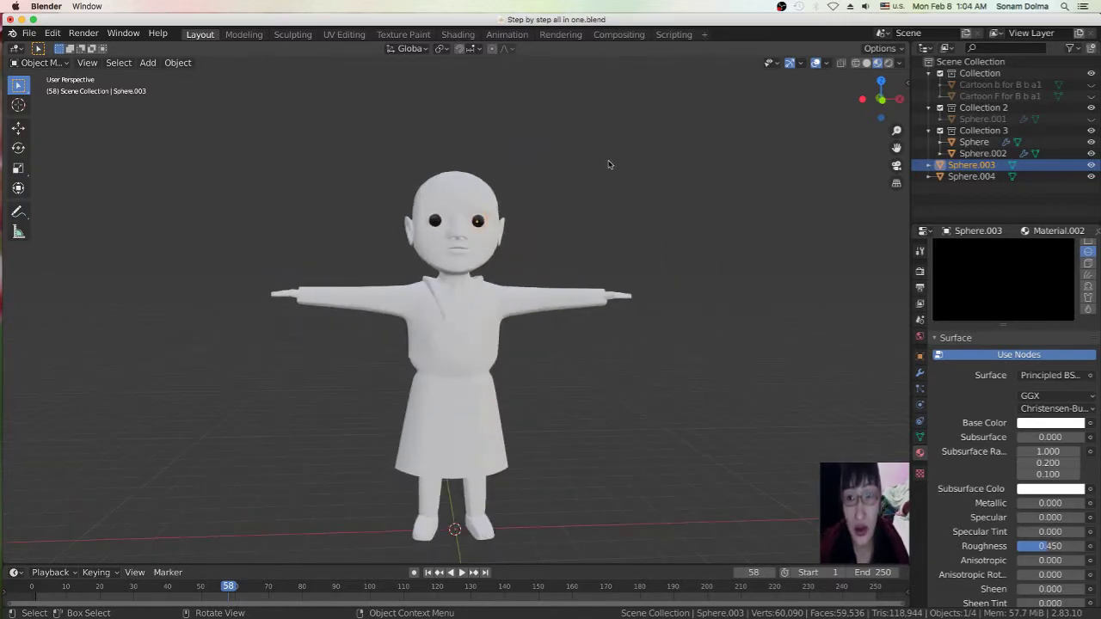
click(577, 167)
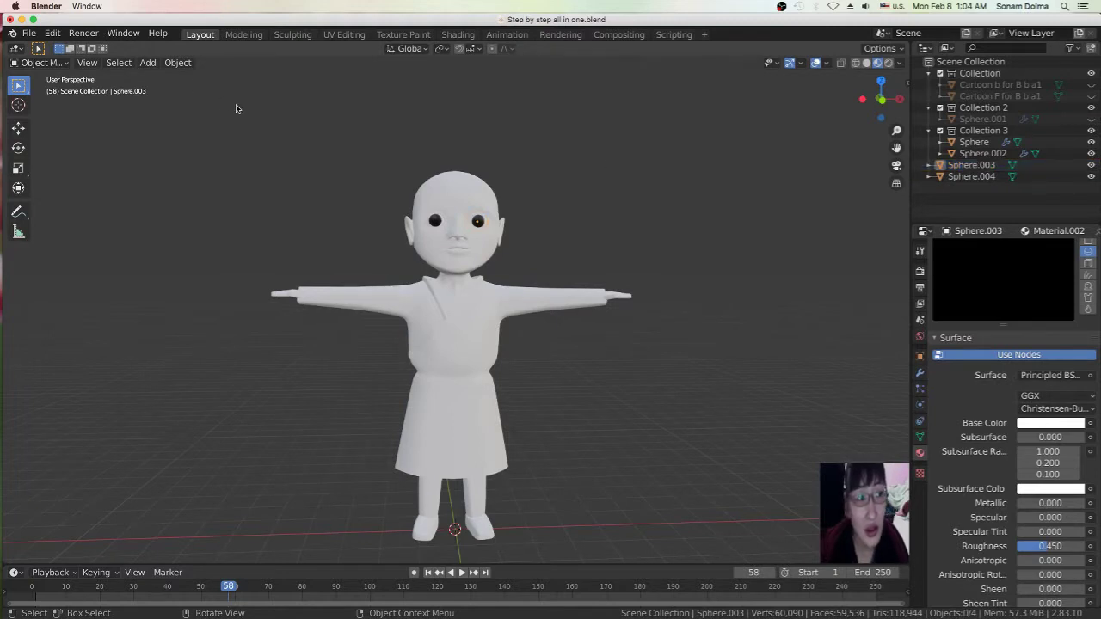
scroll(486, 273, up, 1)
scroll(486, 273, up, 3)
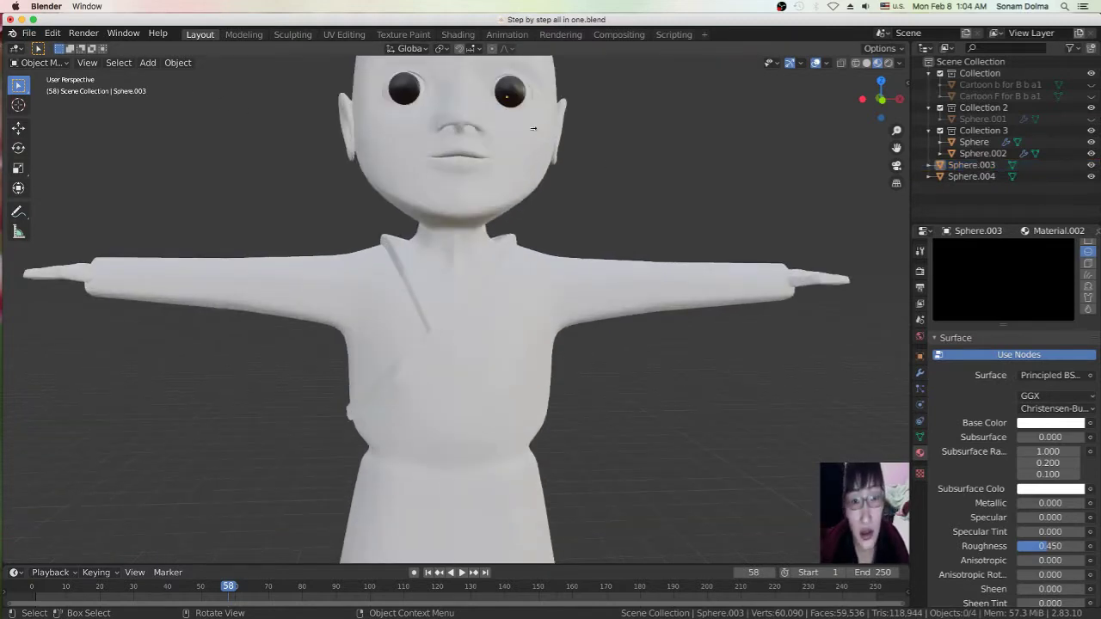
click(510, 98)
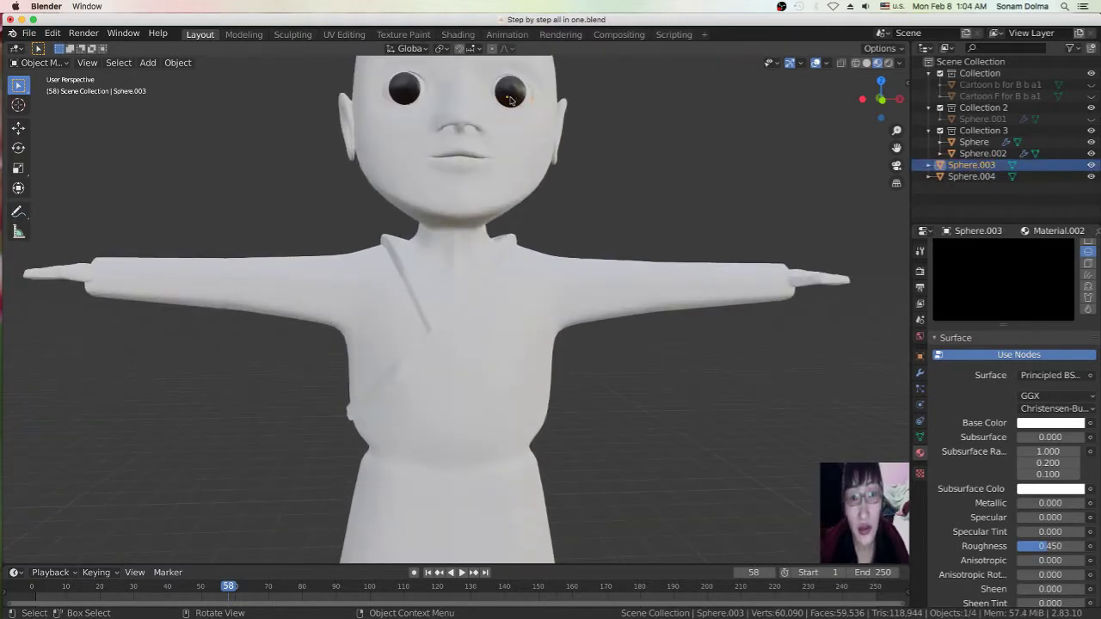
shift+click(410, 92)
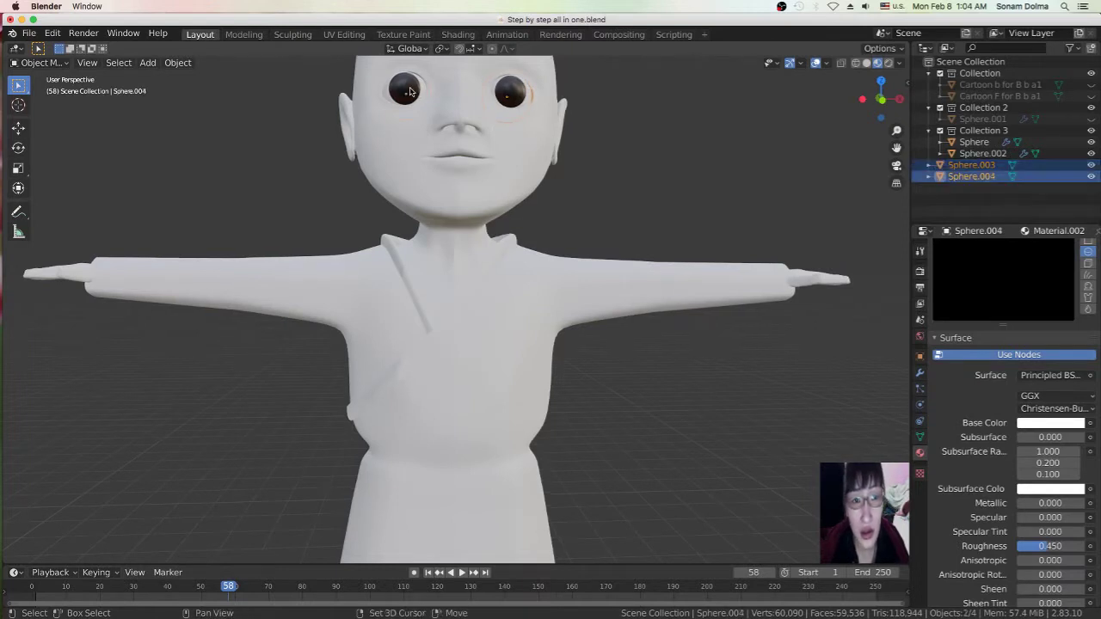
Send the eyeballs Sphere.003 and Sphere.004 to Collection 3, then select the body
right_click(649, 125)
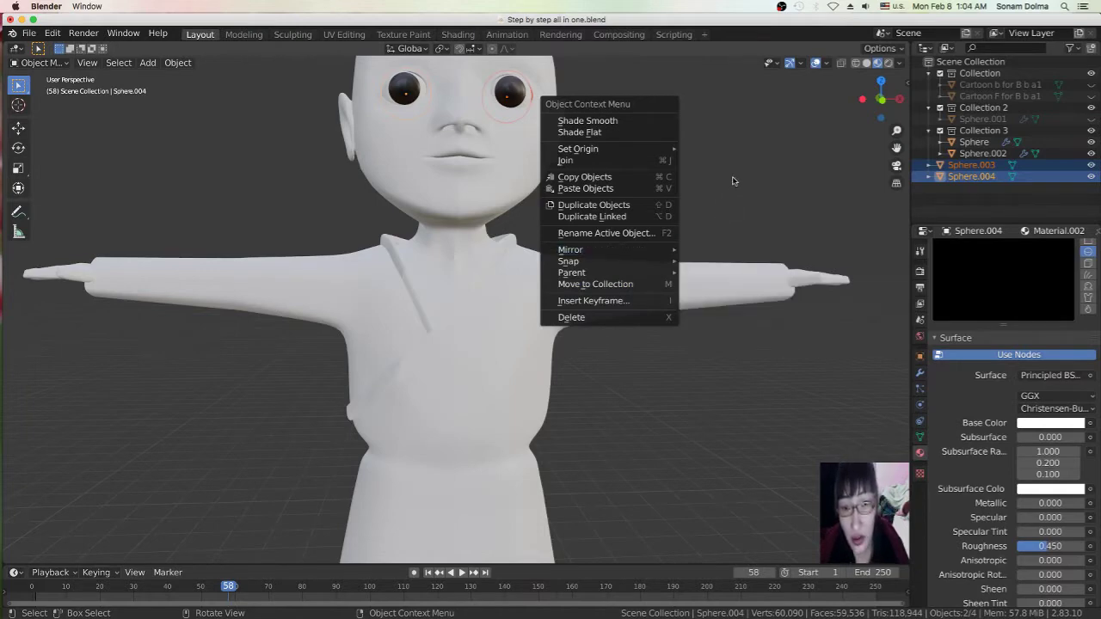
key(m)
click(693, 165)
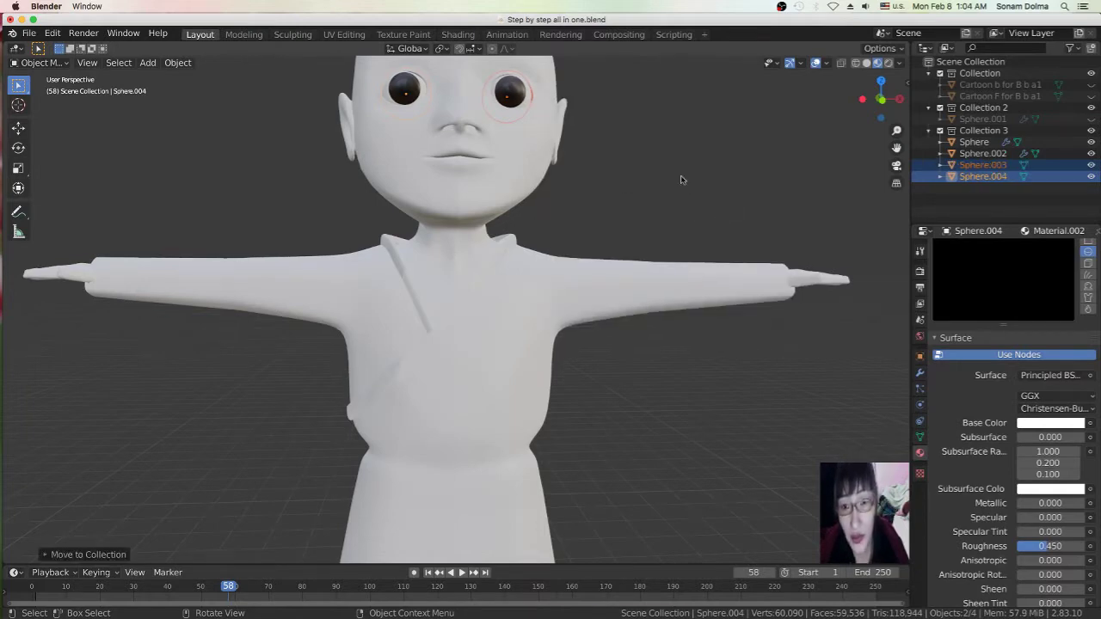
click(528, 127)
scroll(533, 155, down, 2)
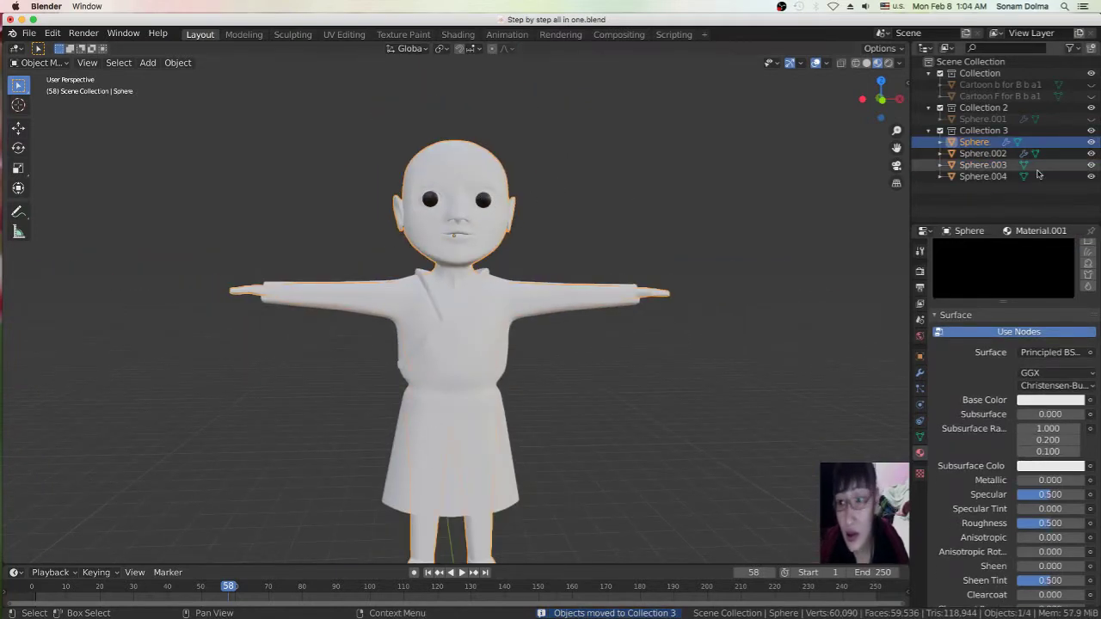
Hide the eyeballs and the Sphere.002 dress using the Outliner eye icons
click(985, 165)
click(982, 153)
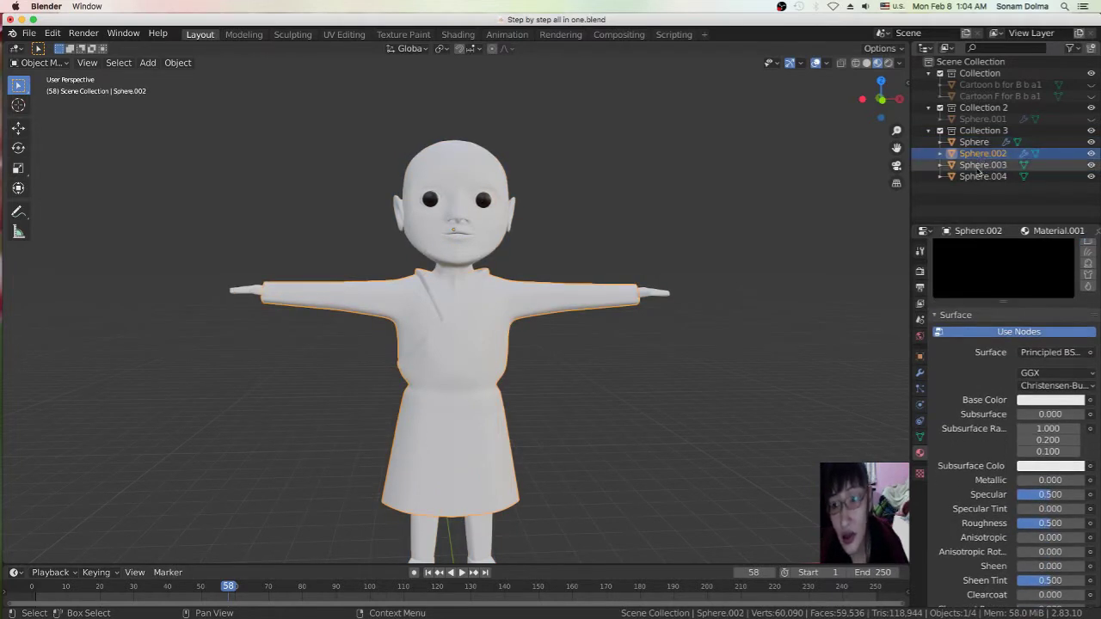
click(981, 167)
click(976, 177)
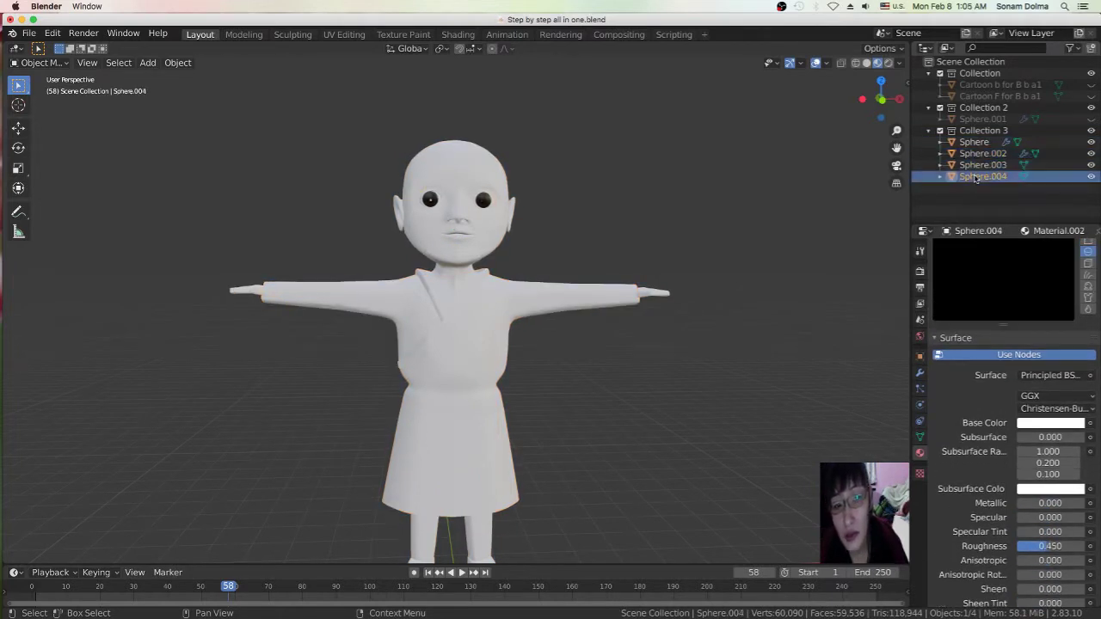
click(1090, 165)
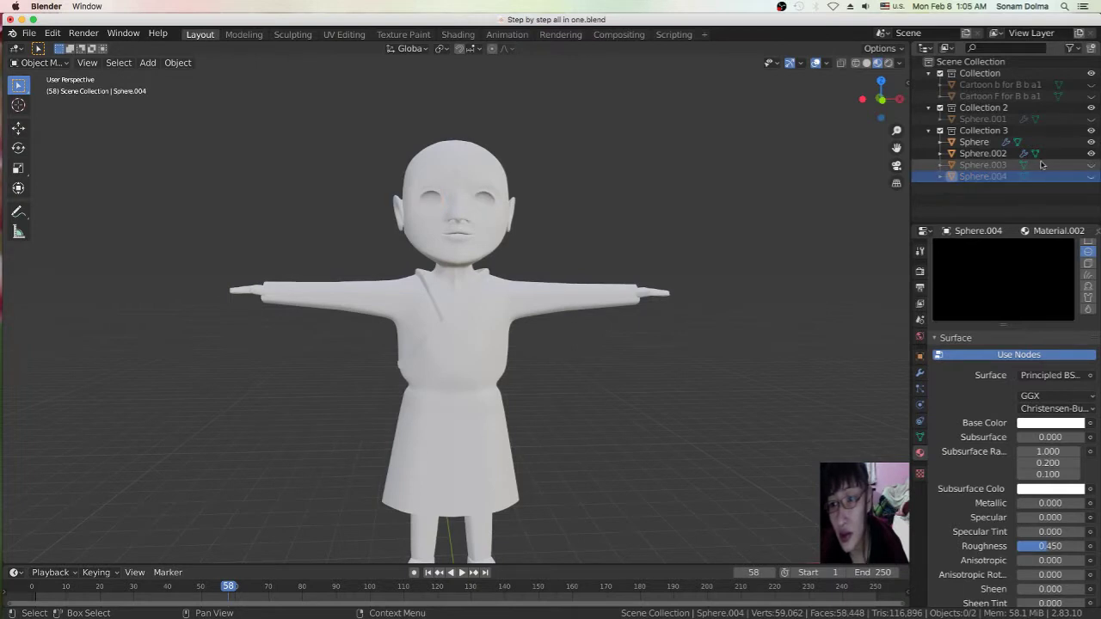
click(520, 292)
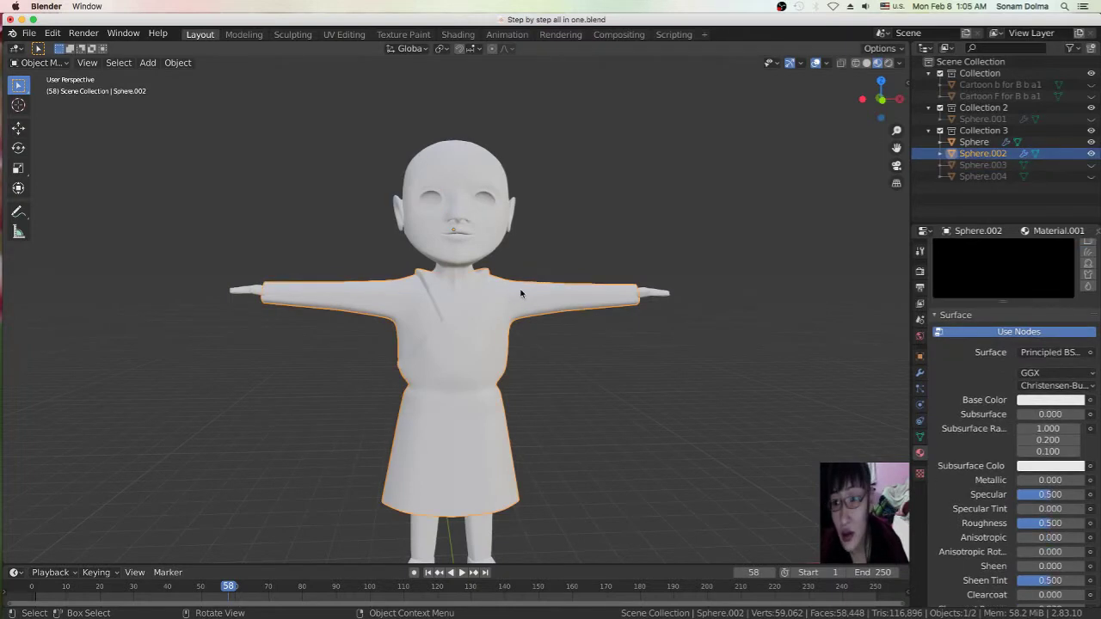
click(1090, 153)
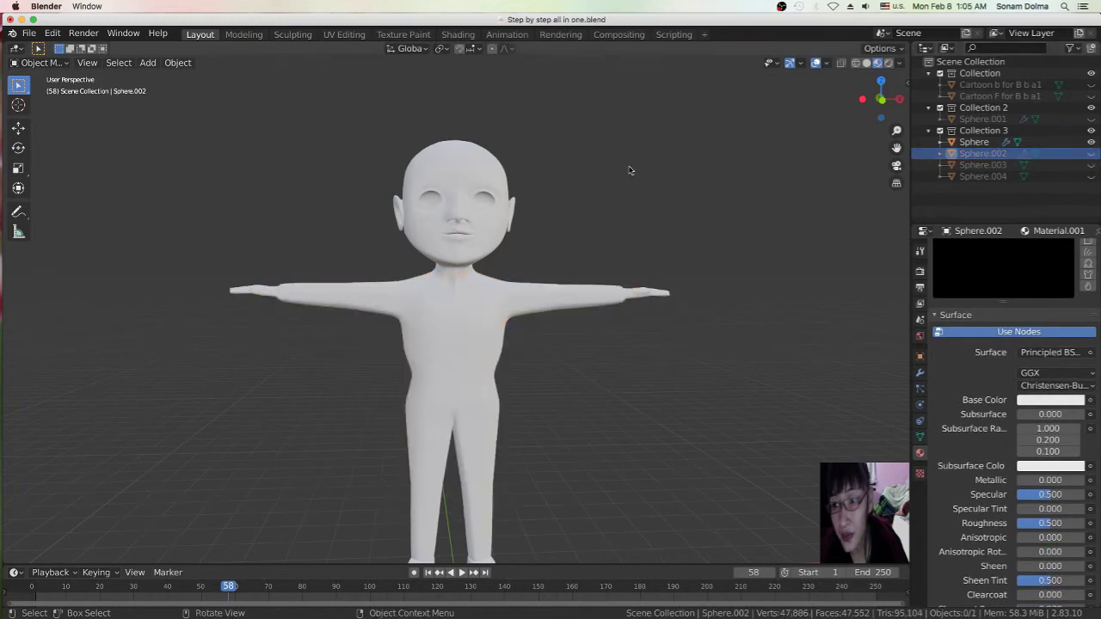
Select the bare body mesh Sphere and zoom the view onto its face
click(488, 331)
scroll(495, 226, up, 5)
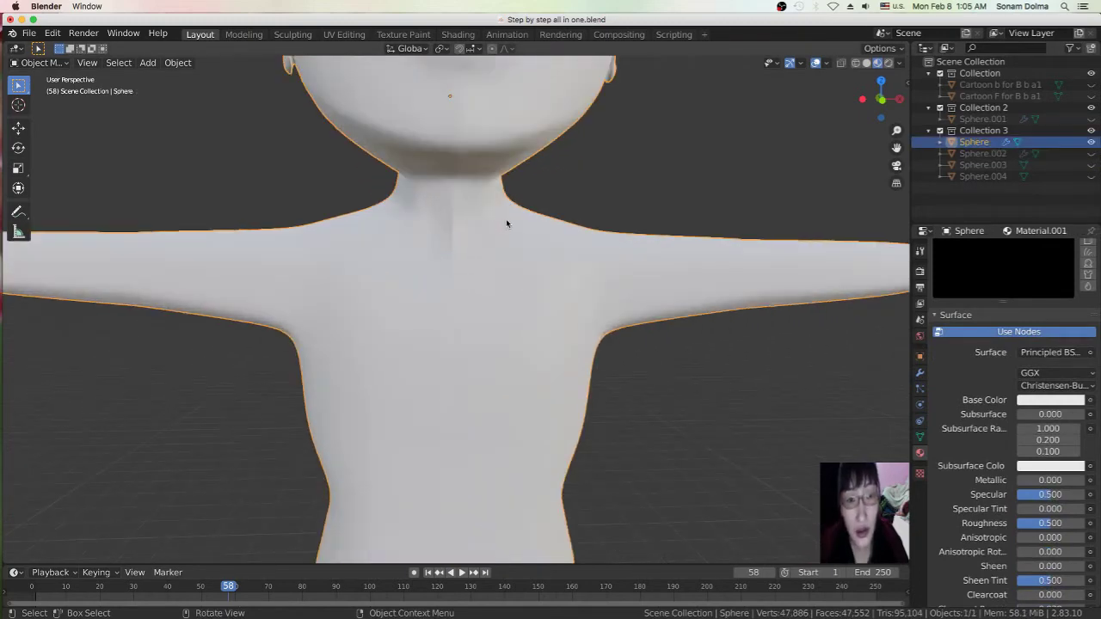
shift+middle_drag(509, 215, 483, 366)
scroll(483, 352, up, 3)
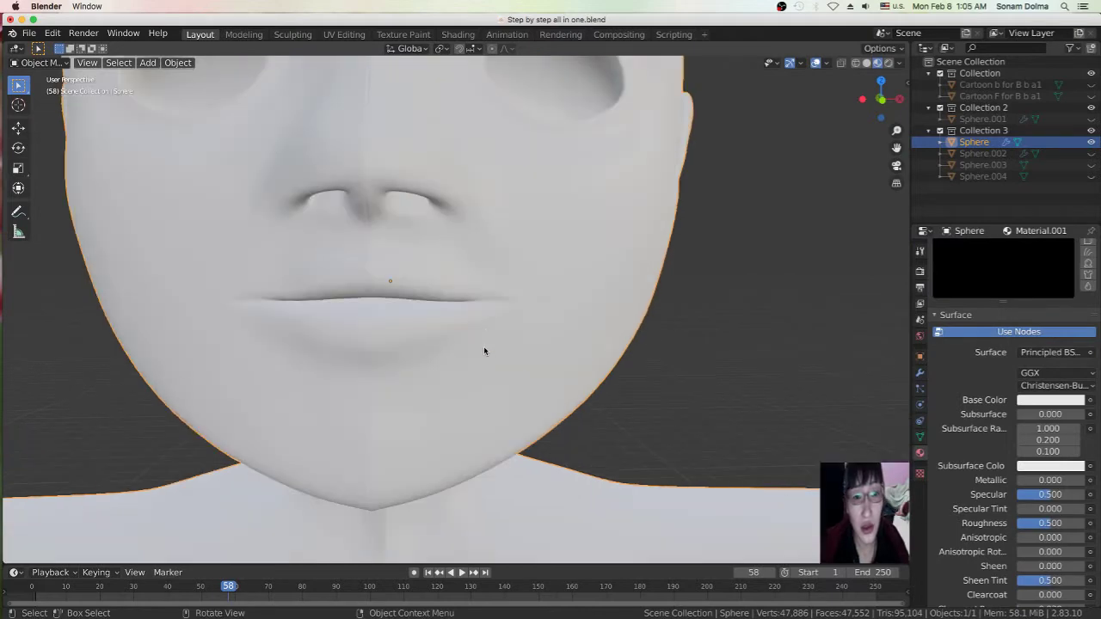
click(53, 64)
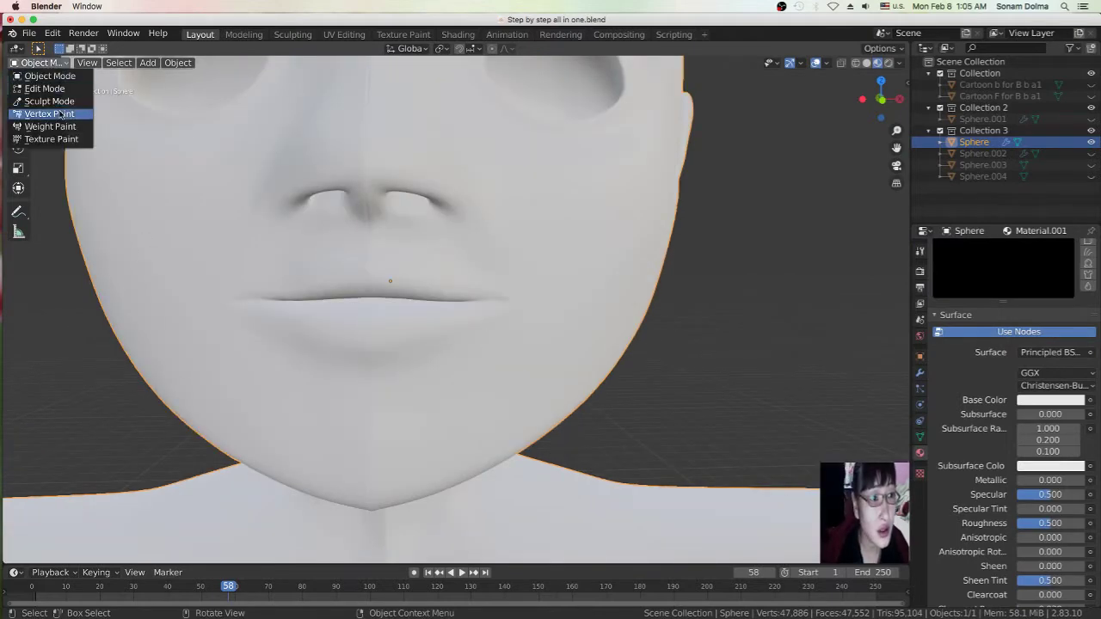
Put the Sphere mesh into Edit Mode and switch to top view (Numpad 7)
click(60, 90)
scroll(376, 295, up, 5)
scroll(386, 300, up, 2)
scroll(301, 292, down, 2)
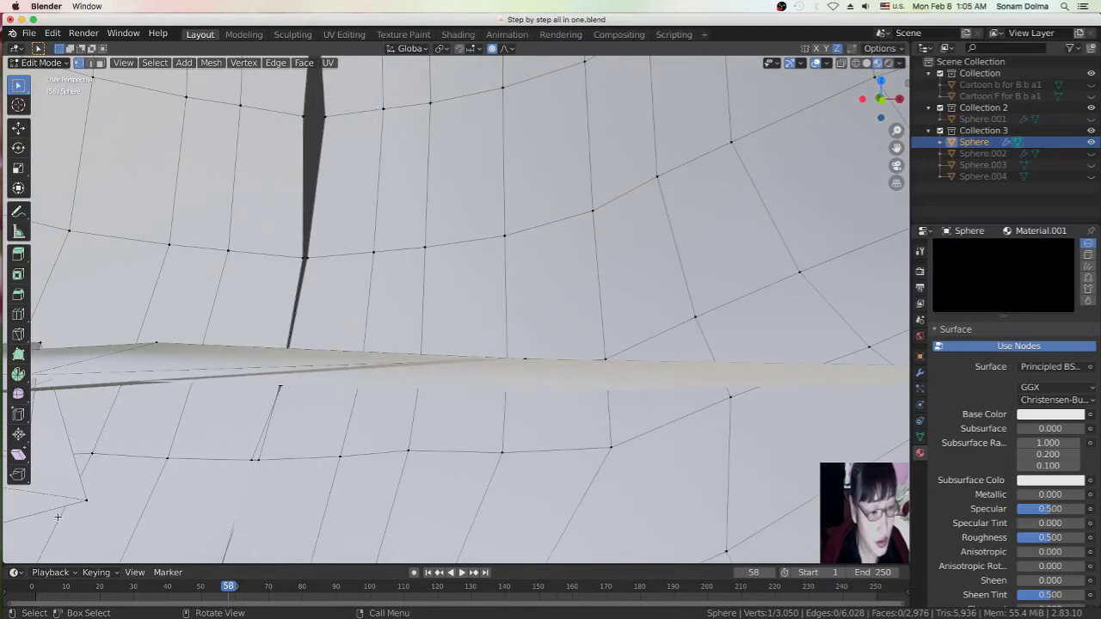
scroll(328, 261, down, 5)
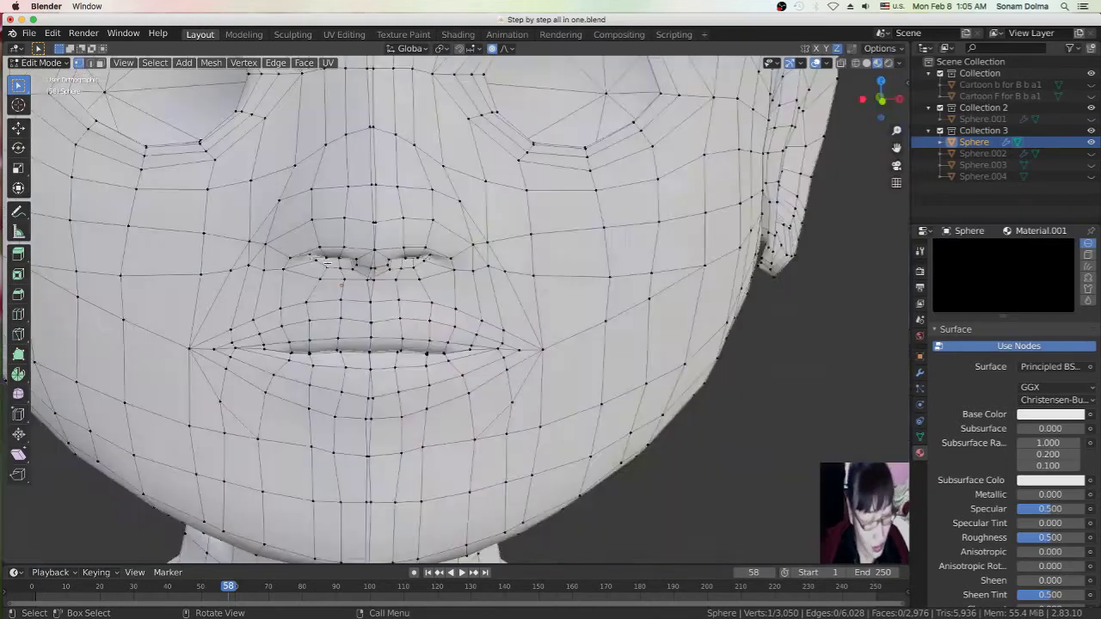
key(KP_7)
Switch the viewport to Solid shading and orbit to a perspective view of the face
scroll(383, 377, up, 2)
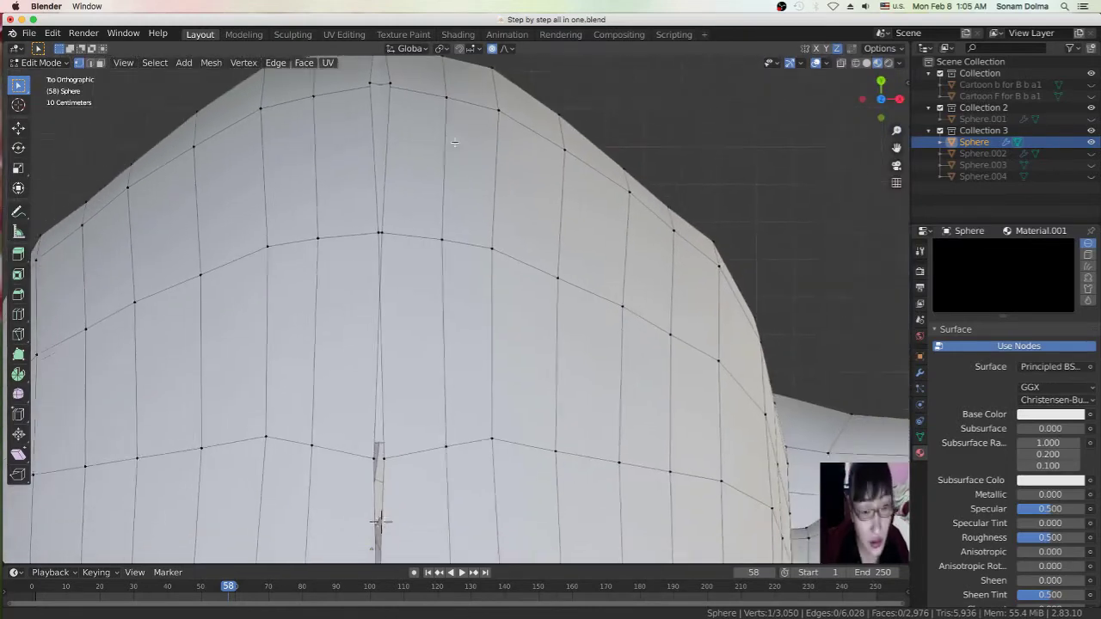
scroll(396, 344, up, 1)
scroll(413, 332, up, 3)
scroll(400, 349, up, 1)
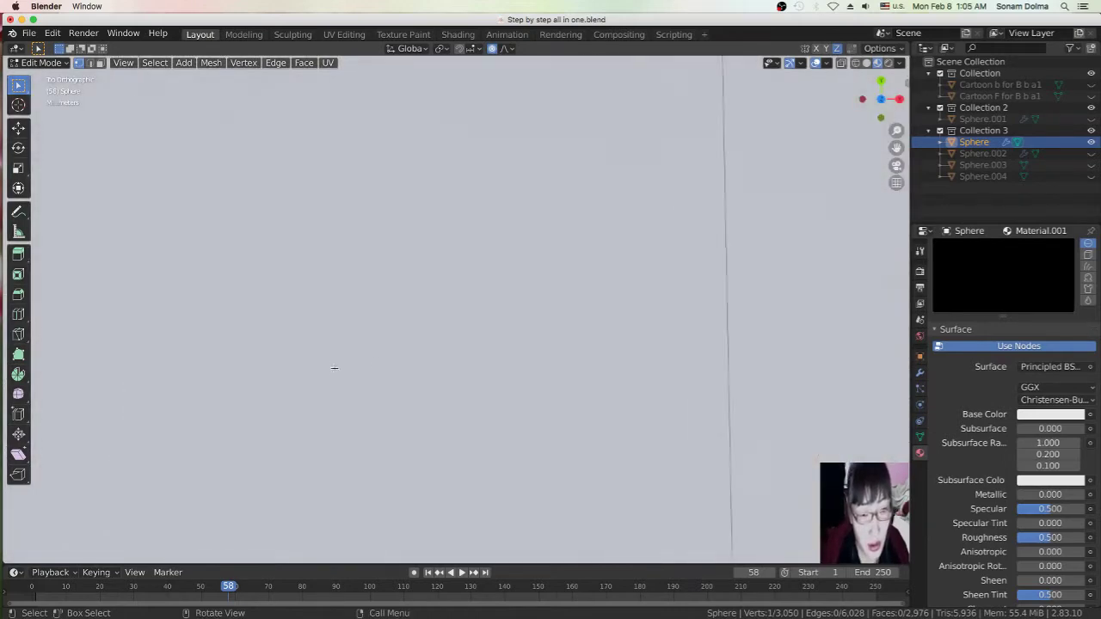
scroll(333, 372, down, 2)
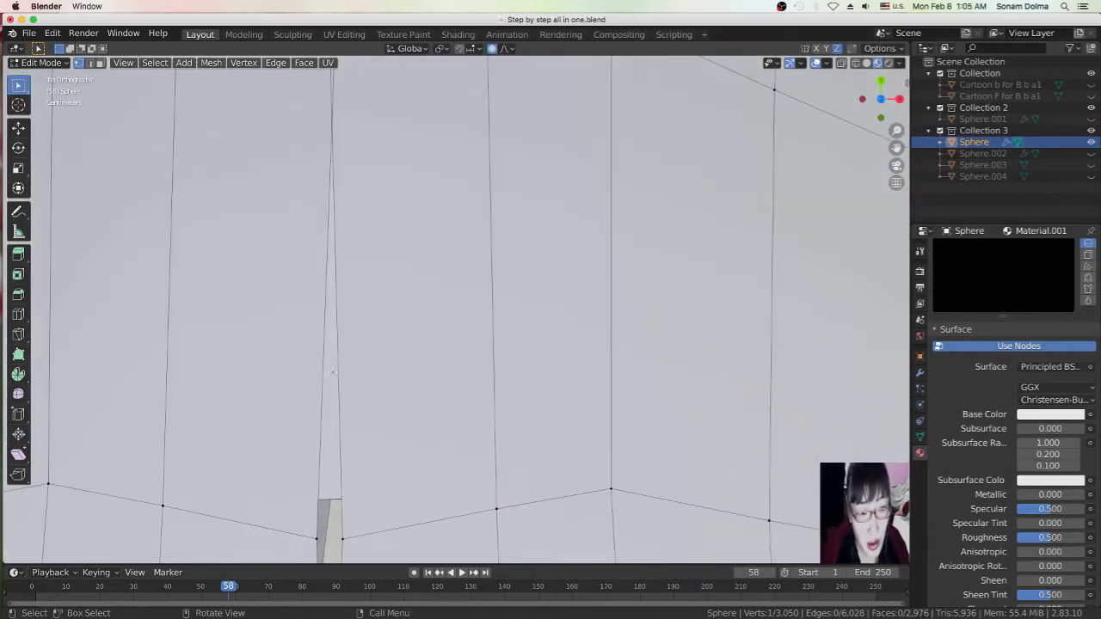
scroll(344, 374, down, 1)
scroll(378, 378, up, 1)
scroll(413, 384, up, 2)
scroll(413, 385, up, 2)
scroll(453, 326, up, 1)
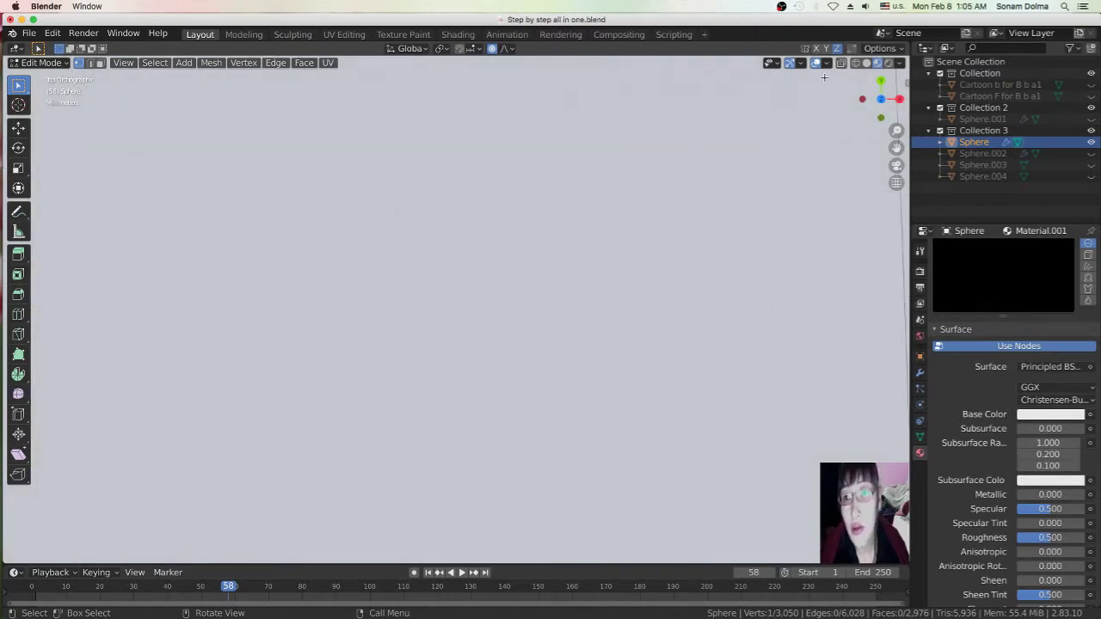
click(866, 62)
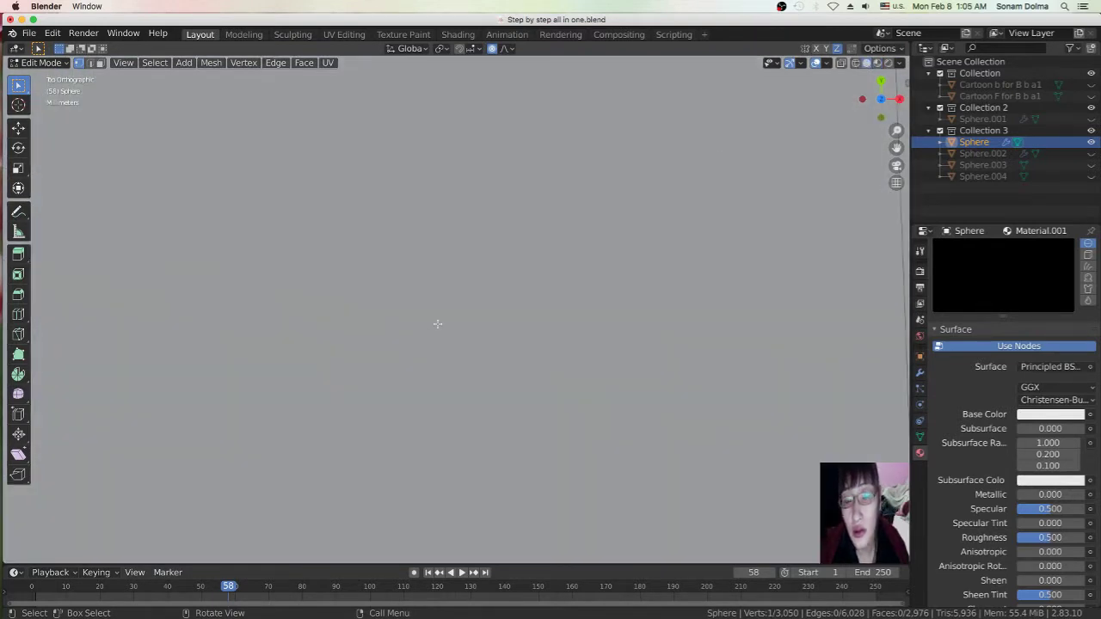
middle_drag(421, 334, 434, 287)
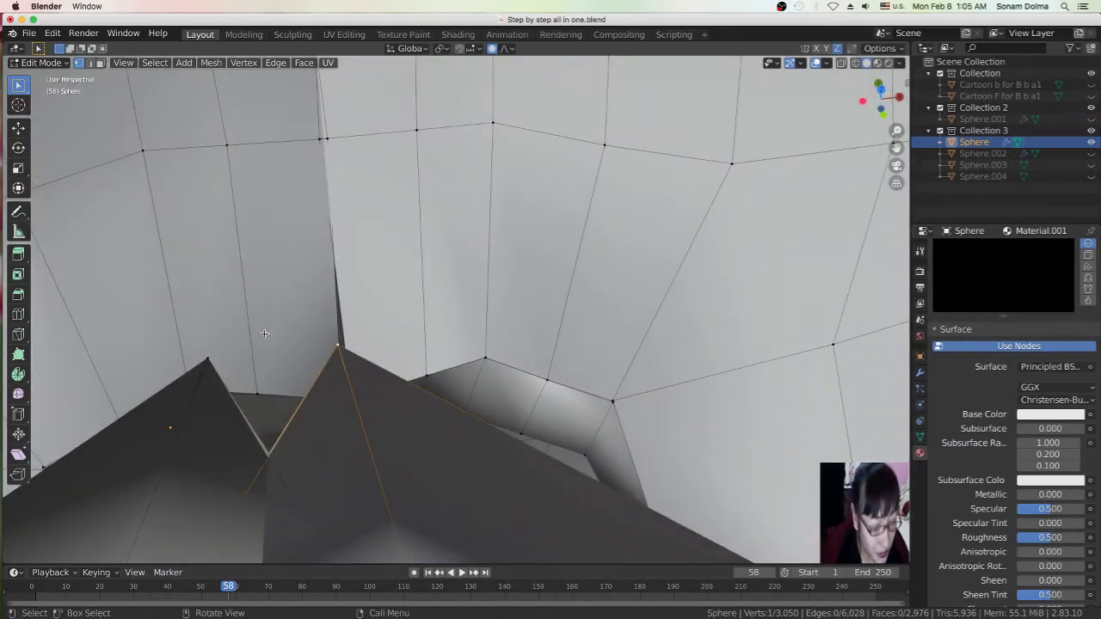
Orbit below the mouth, hide the mouth faces, then bring them back from the Edit menu
scroll(354, 332, down, 3)
scroll(256, 369, down, 3)
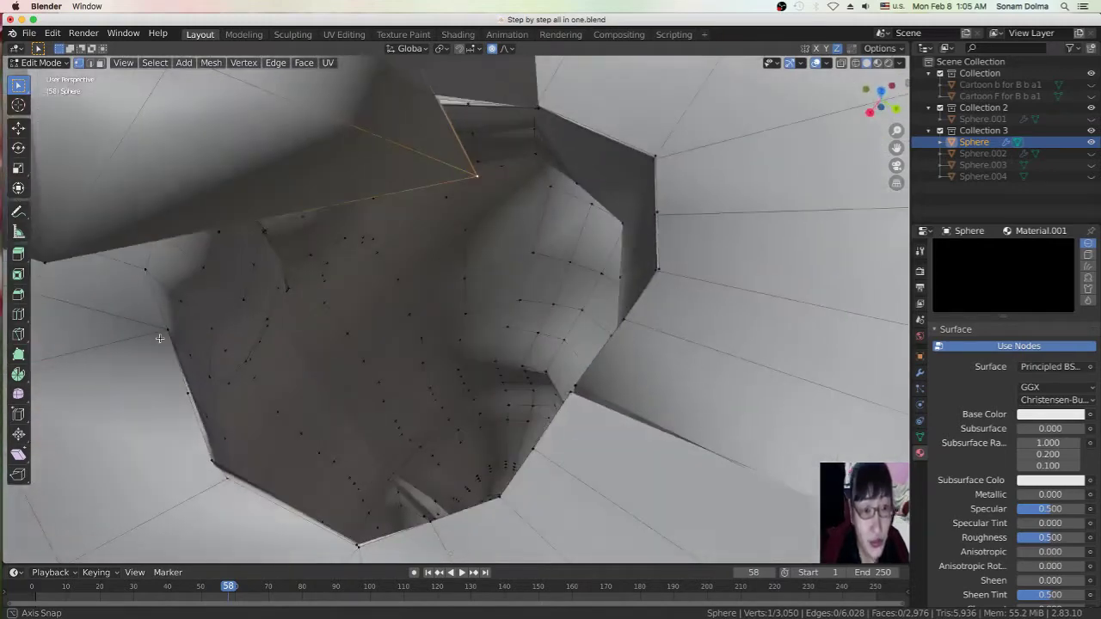
scroll(344, 309, down, 3)
scroll(439, 259, down, 2)
scroll(443, 262, down, 3)
scroll(449, 270, down, 3)
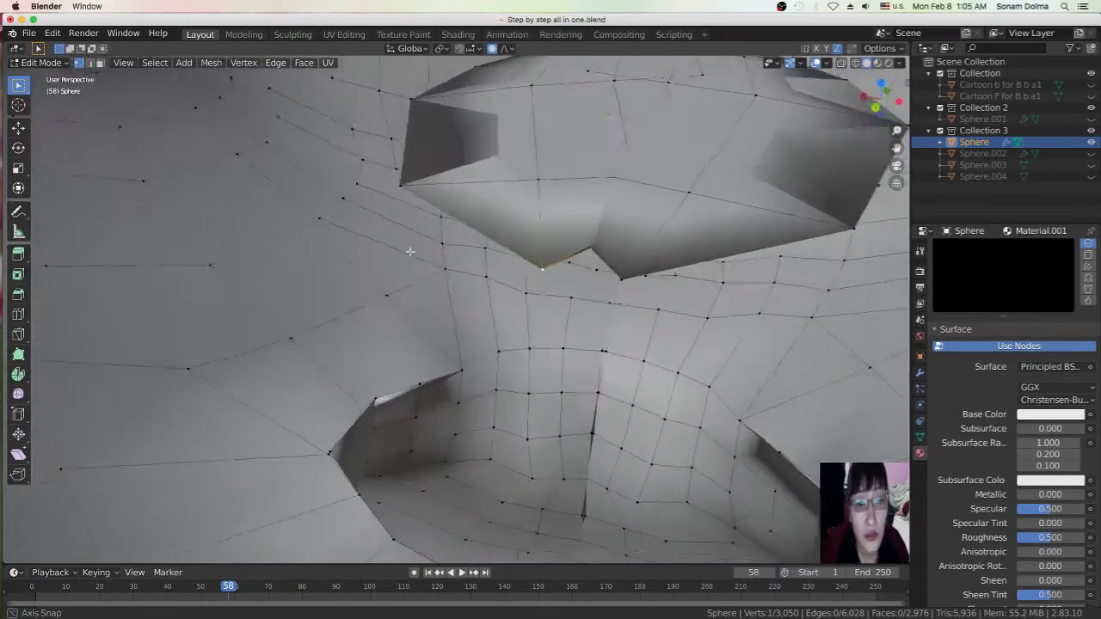
scroll(420, 250, down, 3)
middle_drag(599, 218, 566, 360)
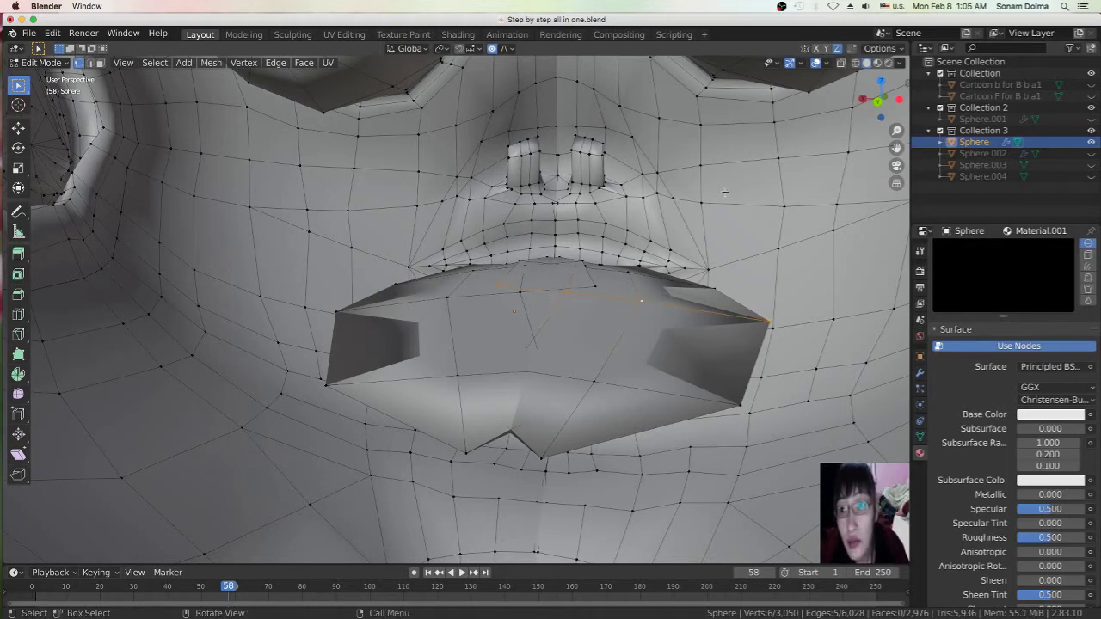
key(h)
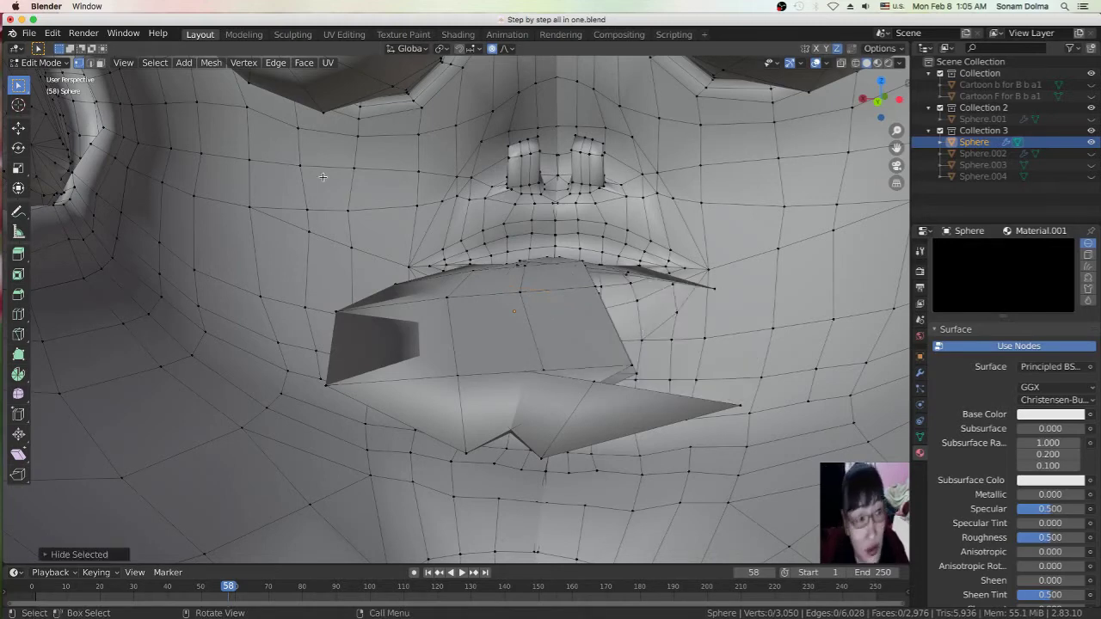
click(52, 34)
click(64, 47)
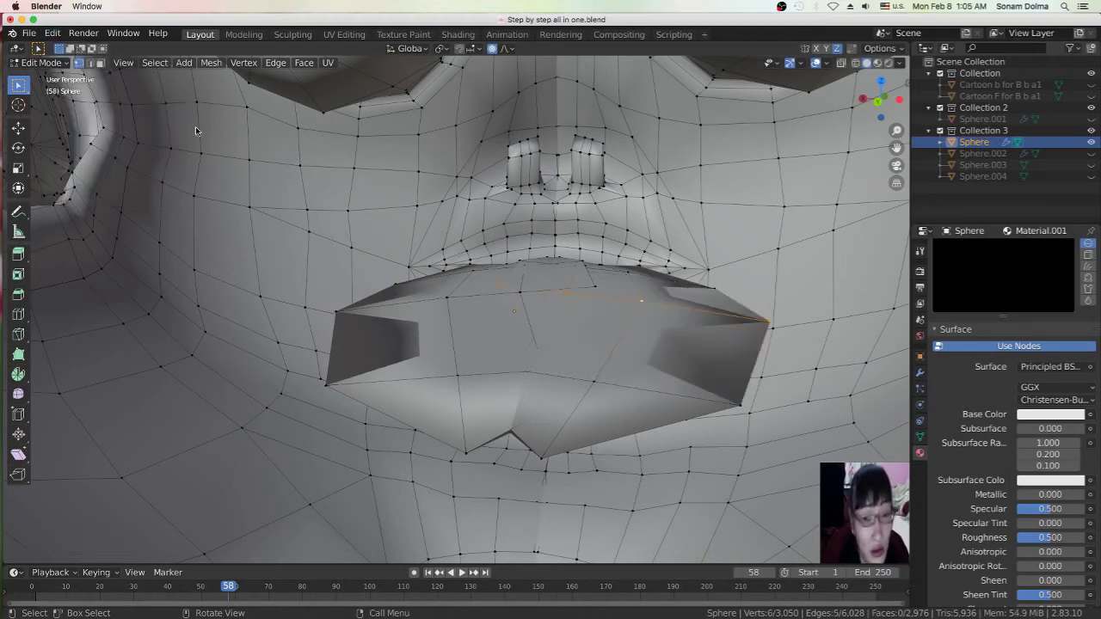
Scale the mouth vertices down with soft falloff and move them closer to the lips
key(g)
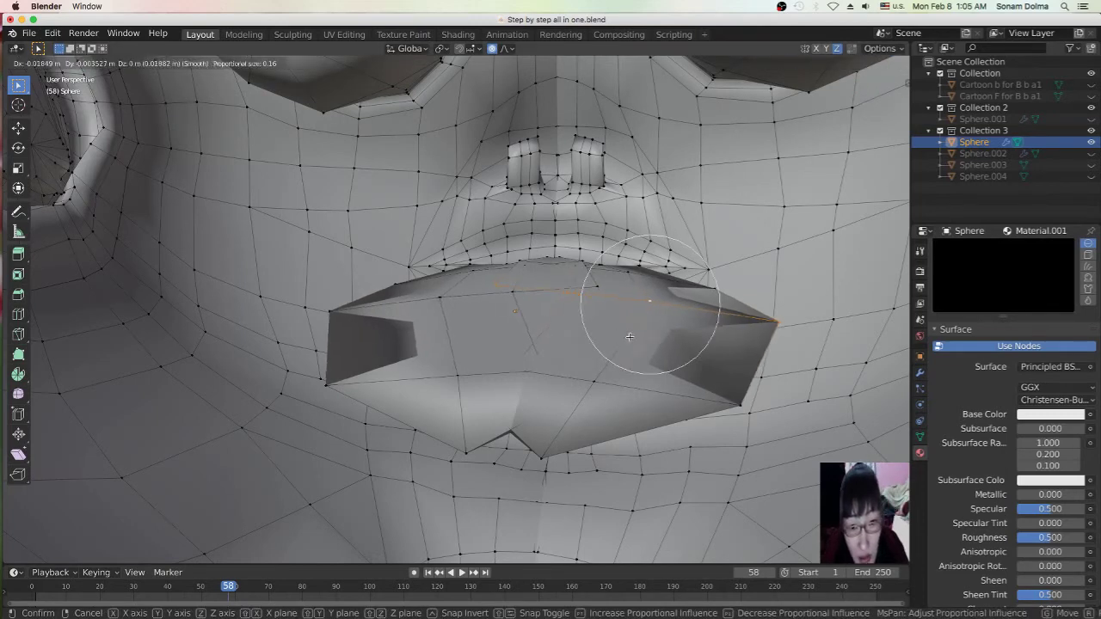
key(Escape)
key(g)
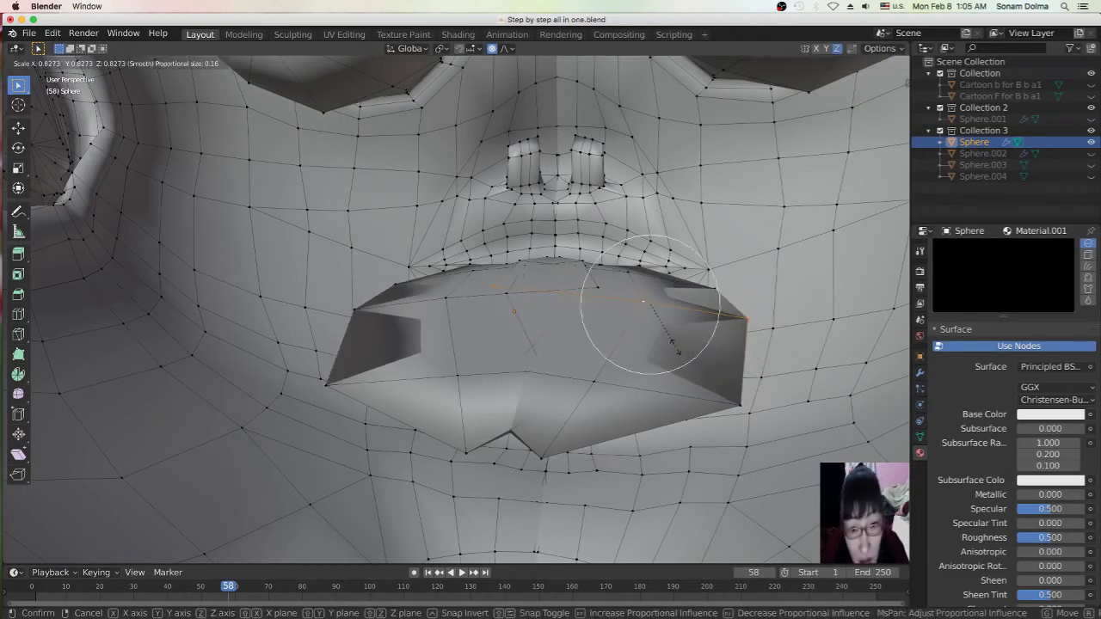
key(Escape)
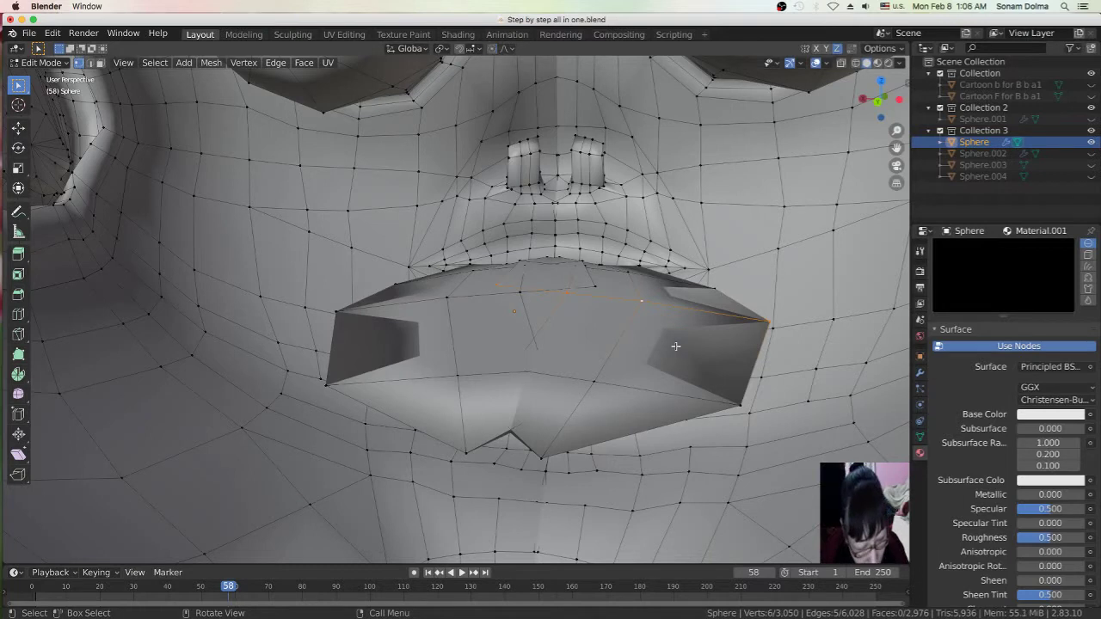
key(s)
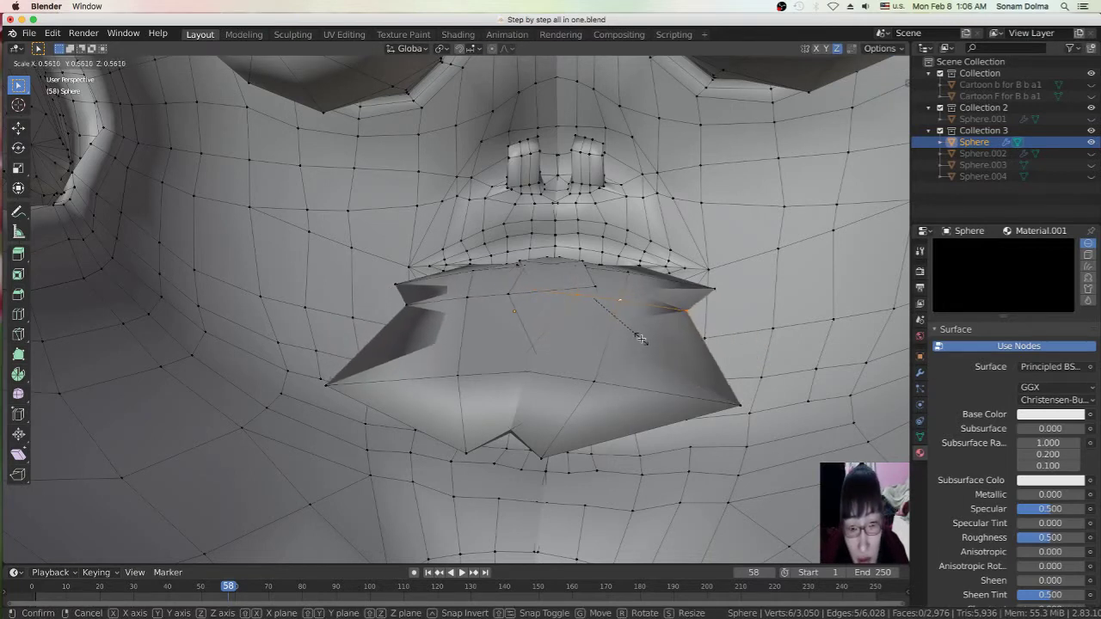
click(641, 338)
key(g)
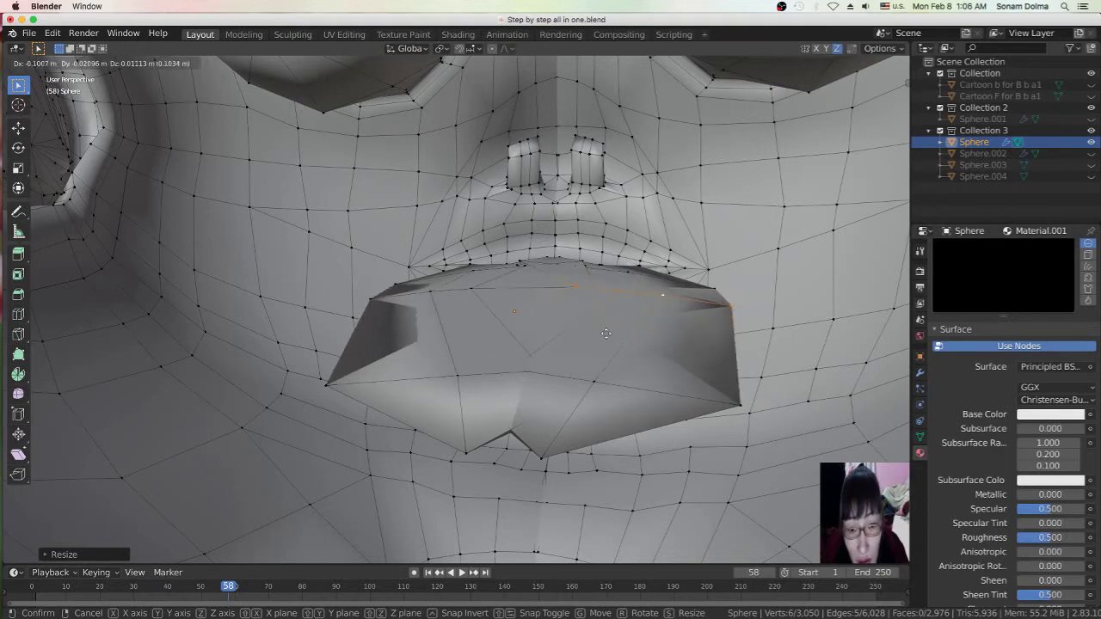
click(604, 333)
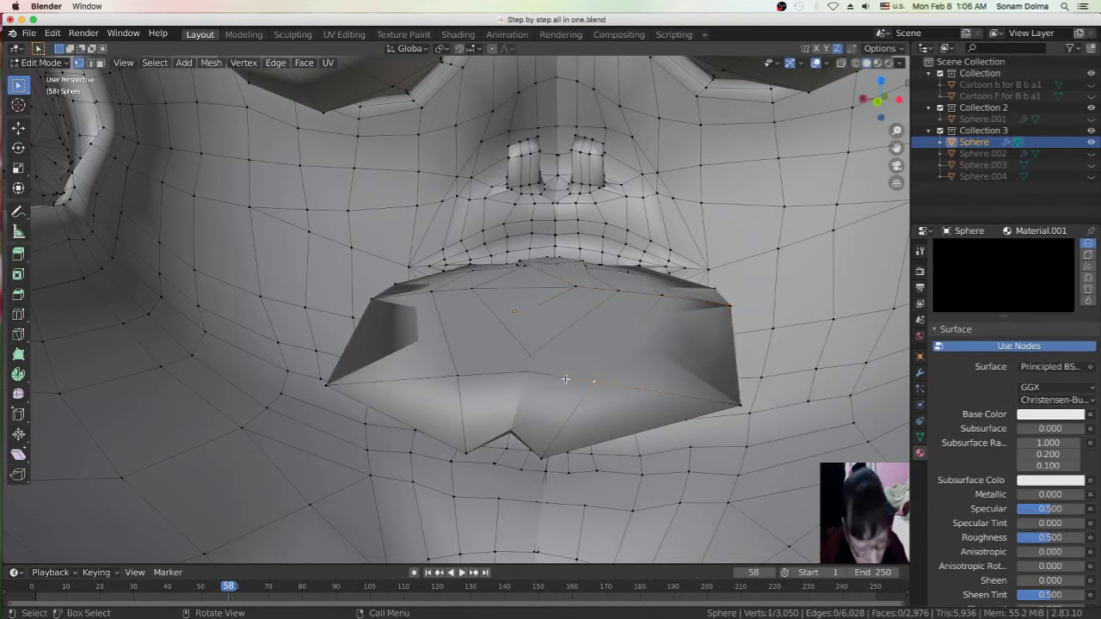
mouse_move(658, 389)
middle_down()
mouse_move(516, 413)
mouse_move(479, 444)
mouse_move(585, 376)
middle_up()
scroll(516, 413, down, 2)
Nudge single vertices on and under the mouth into new positions
click(489, 428)
key(g)
click(594, 371)
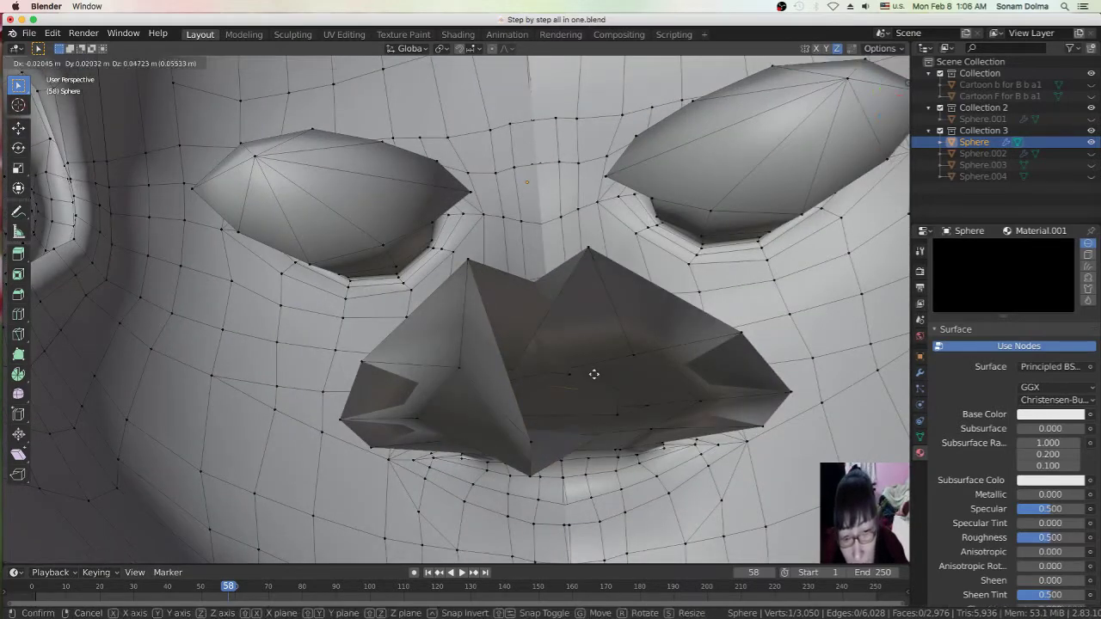
middle_drag(560, 376, 551, 404)
key(g)
click(559, 413)
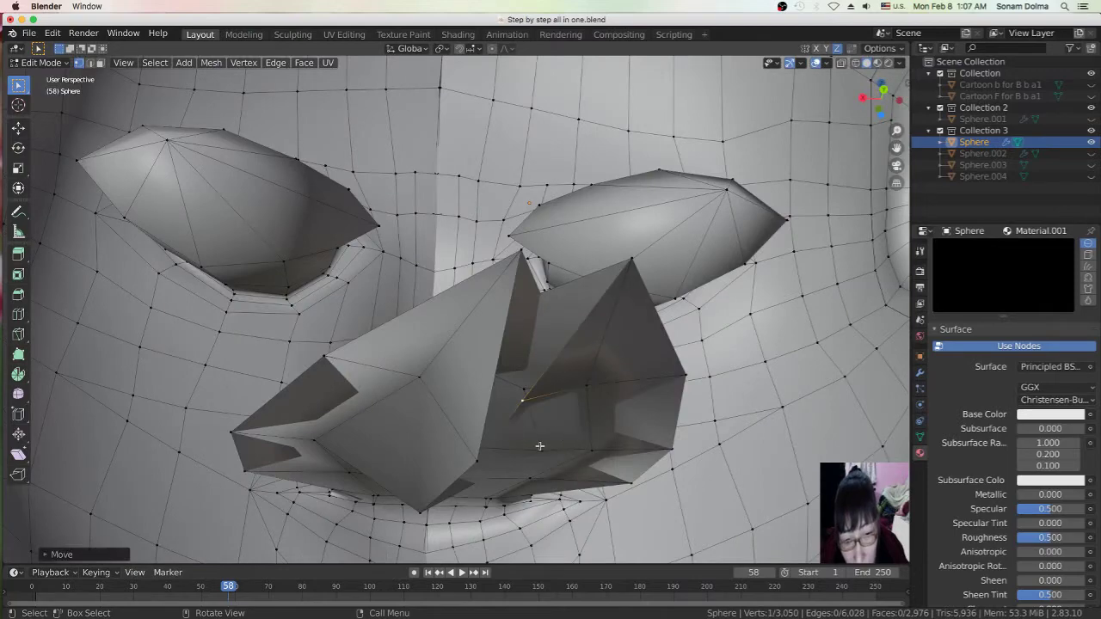
Orbit to the nose and reshape the nostril and a nose vertex
middle_drag(581, 442, 478, 94)
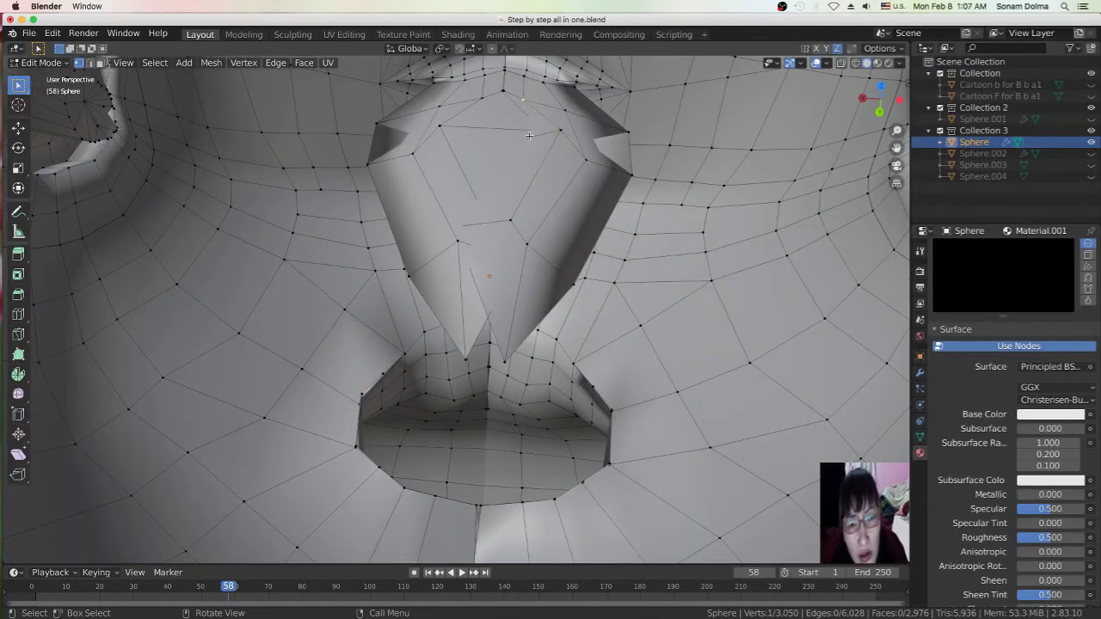
middle_drag(529, 135, 511, 225)
right_click(510, 225)
key(Escape)
key(g)
click(585, 176)
mouse_move(585, 176)
middle_down()
mouse_move(556, 253)
mouse_move(545, 376)
mouse_move(584, 446)
mouse_move(334, 324)
mouse_move(410, 243)
mouse_move(519, 332)
mouse_move(297, 221)
mouse_move(484, 370)
mouse_move(581, 351)
mouse_move(513, 344)
mouse_move(499, 312)
mouse_move(582, 201)
mouse_move(602, 135)
middle_up()
key(g)
click(412, 239)
Move more nose vertices with soft falloff, including those at the top of the nose
key(g)
click(545, 350)
key(g)
click(525, 344)
key(g)
click(582, 200)
key(g)
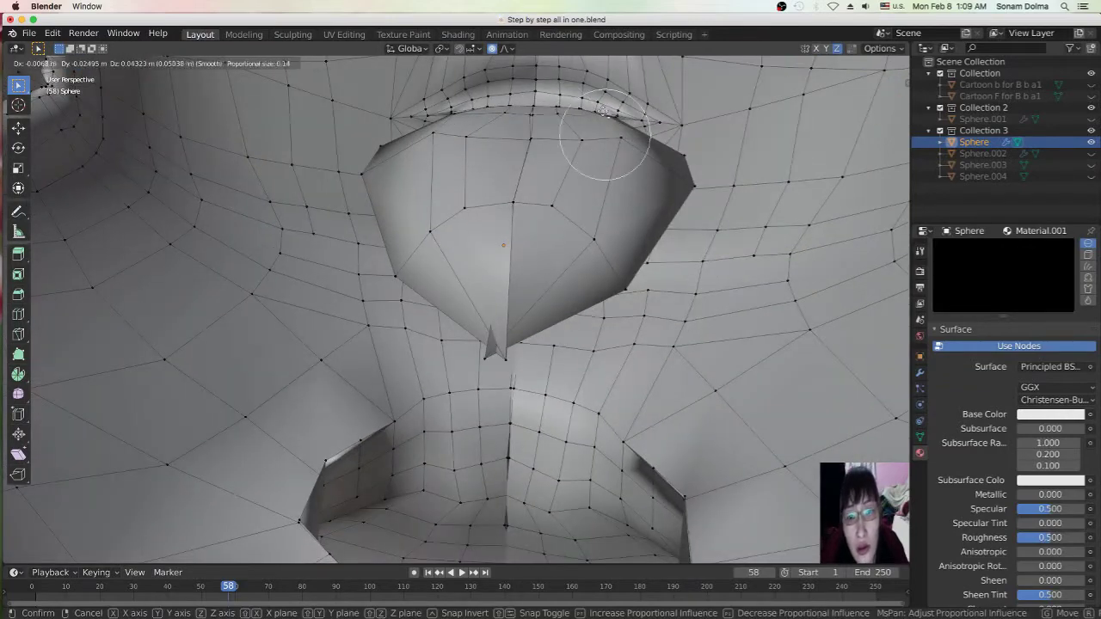
click(673, 155)
key(g)
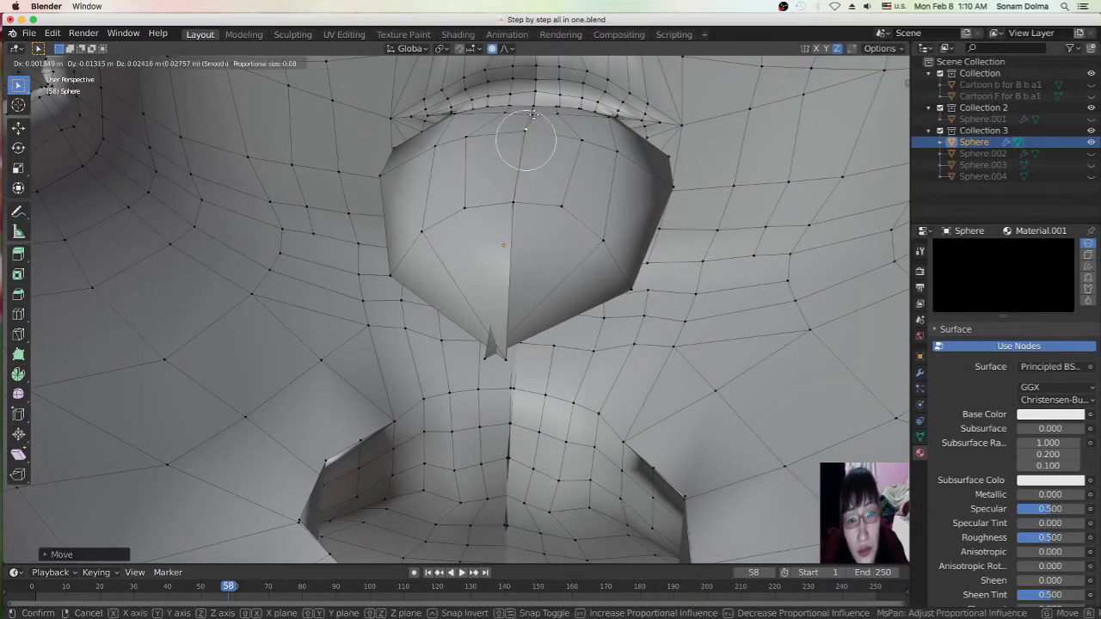
click(560, 108)
Adjust further vertices with soft falloff, then orbit into a close-up of the face
scroll(560, 107, down, 5)
key(g)
click(528, 393)
scroll(528, 393, up, 5)
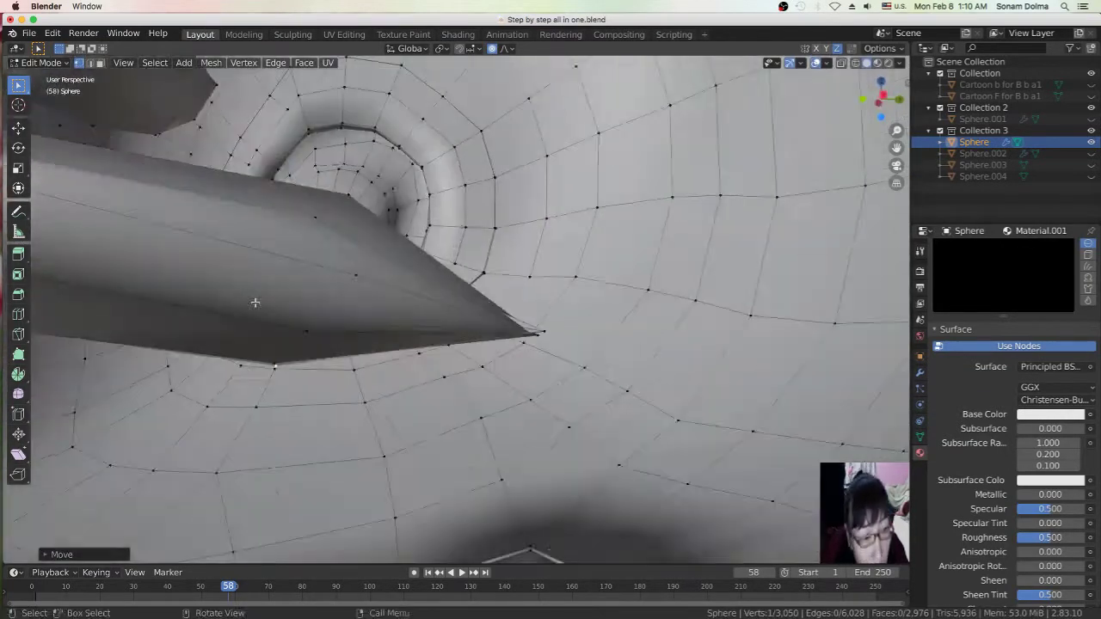
key(g)
click(147, 290)
middle_drag(147, 290, 473, 266)
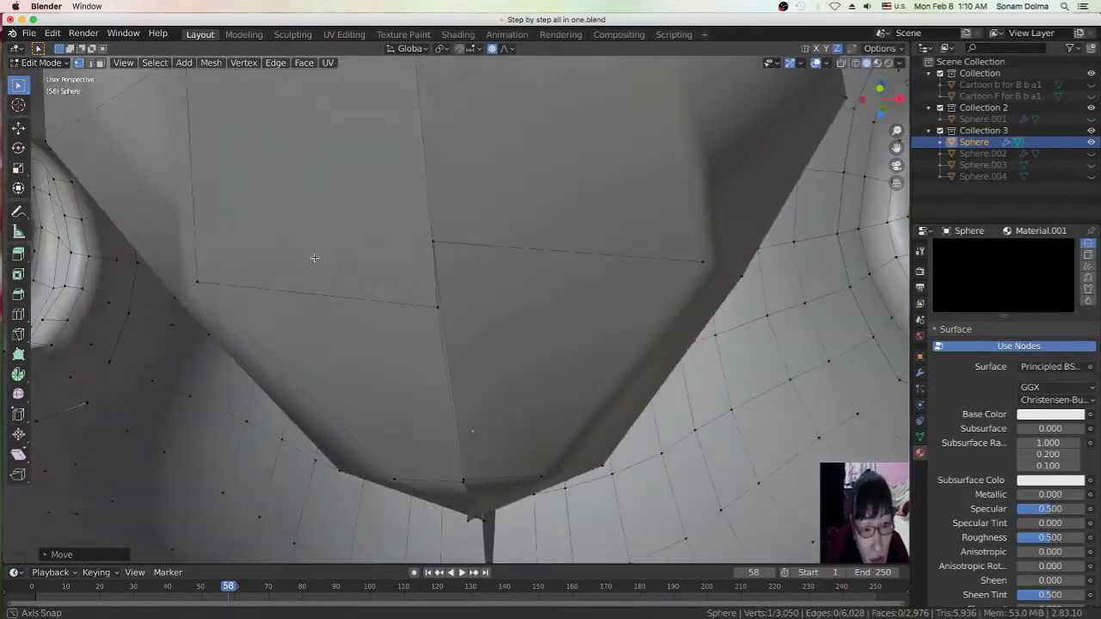
scroll(473, 266, down, 3)
mouse_move(693, 273)
middle_down()
mouse_move(550, 258)
mouse_move(447, 270)
middle_up()
scroll(447, 270, up, 5)
Reshape the lips with soft-falloff vertex moves
key(g)
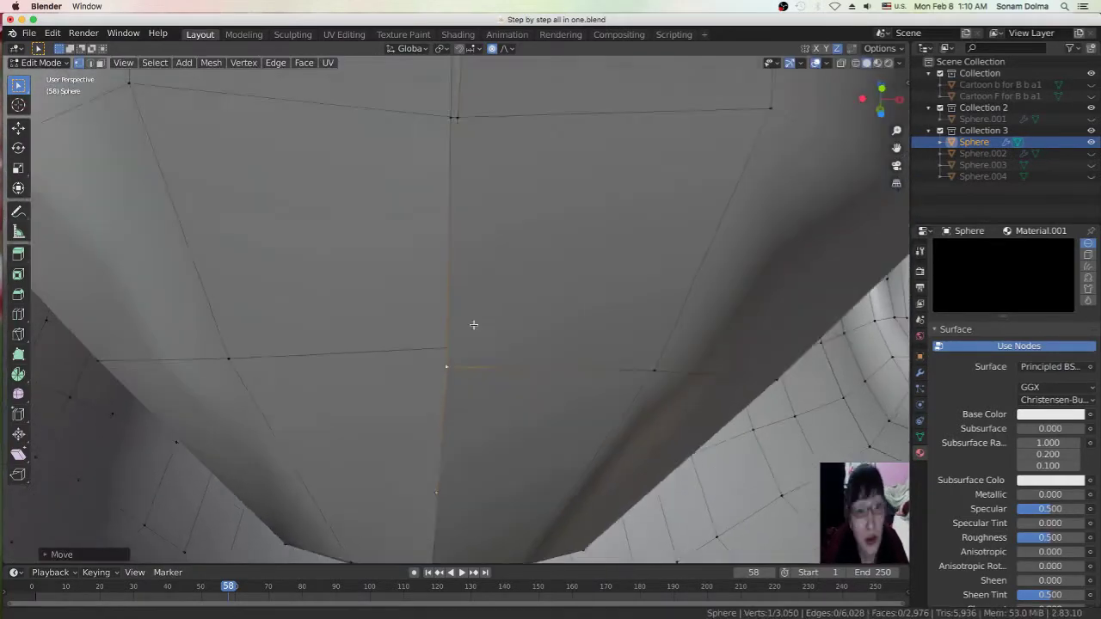
click(436, 214)
scroll(436, 214, down, 3)
scroll(484, 209, up, 4)
scroll(487, 337, down, 4)
scroll(487, 337, up, 3)
key(g)
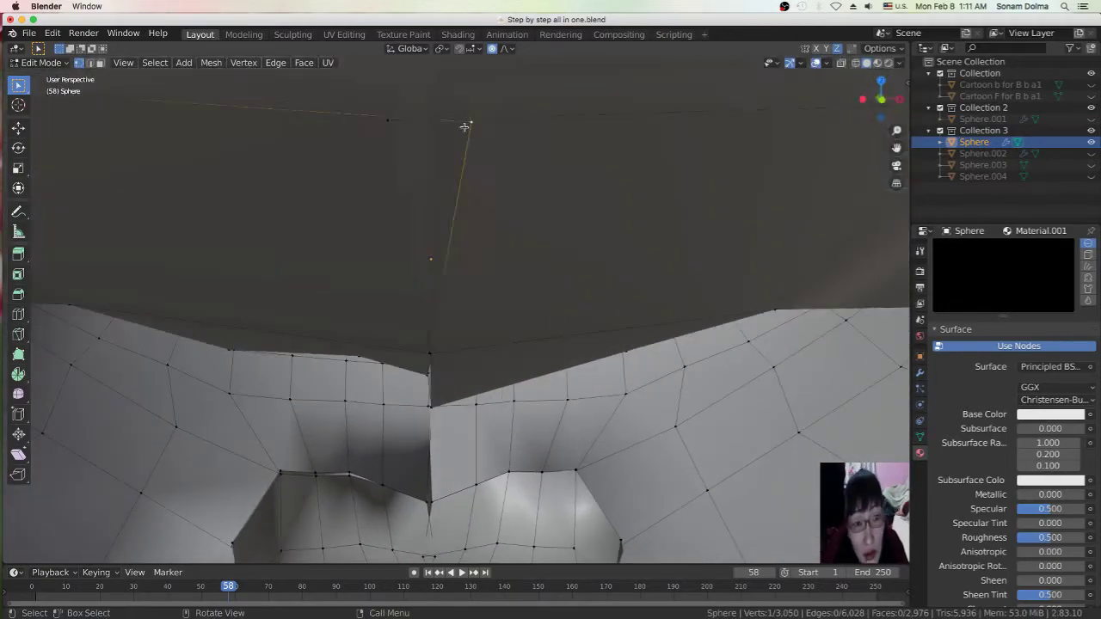
scroll(424, 364, up, 10)
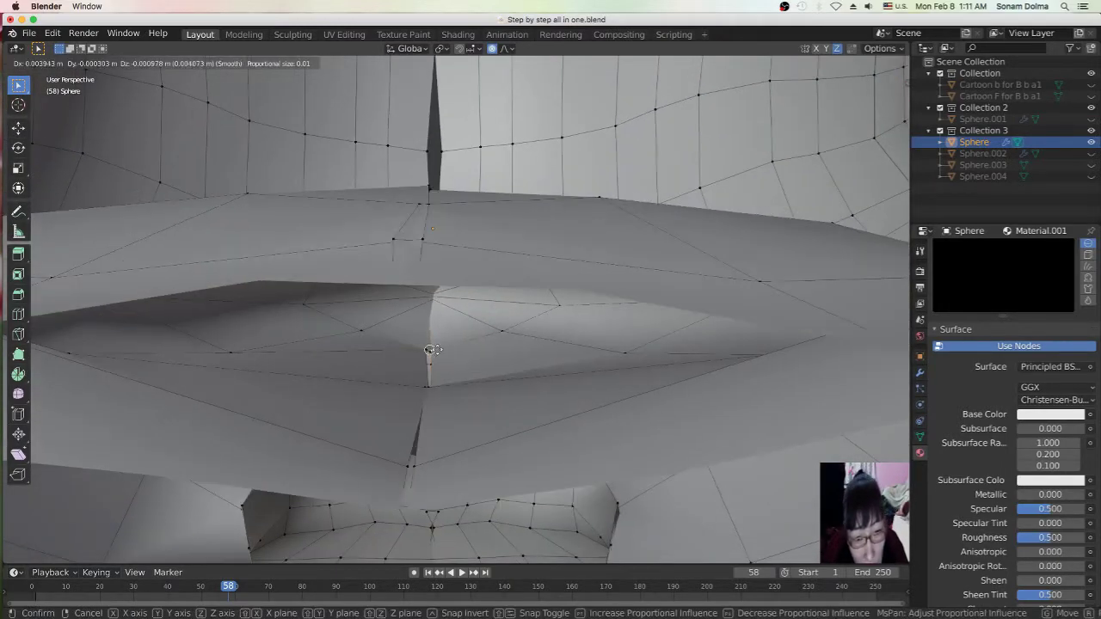
click(424, 364)
scroll(430, 379, down, 3)
scroll(455, 351, up, 3)
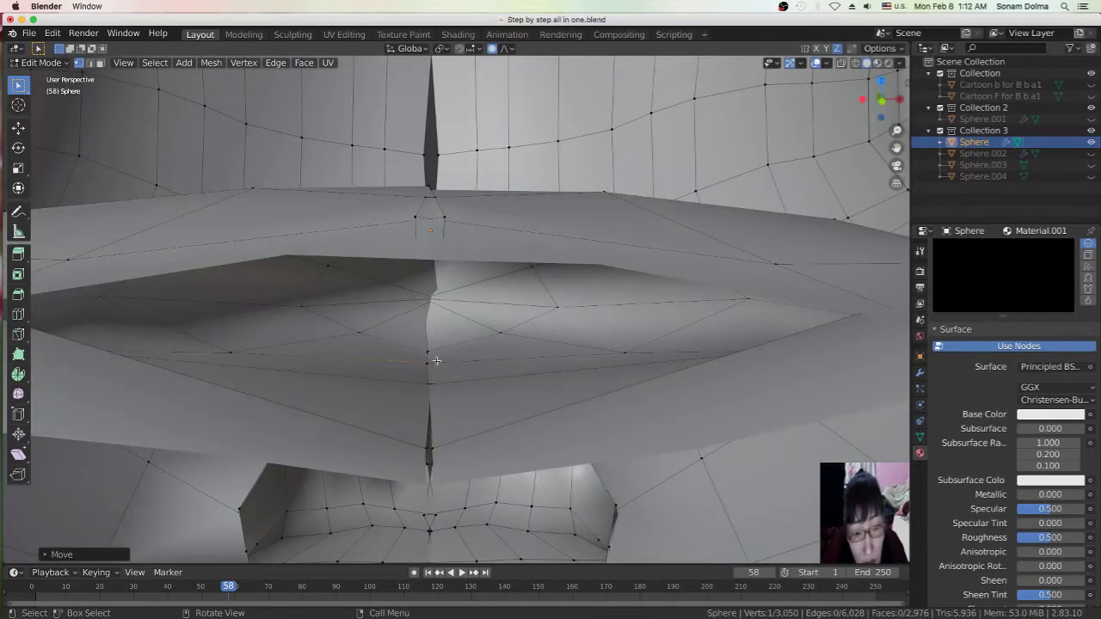
Shift and smooth the vertices around the centre dip of the lips
key(g)
key(Escape)
mouse_move(460, 342)
middle_down()
mouse_move(180, 363)
mouse_move(499, 344)
middle_up()
key(g)
click(486, 344)
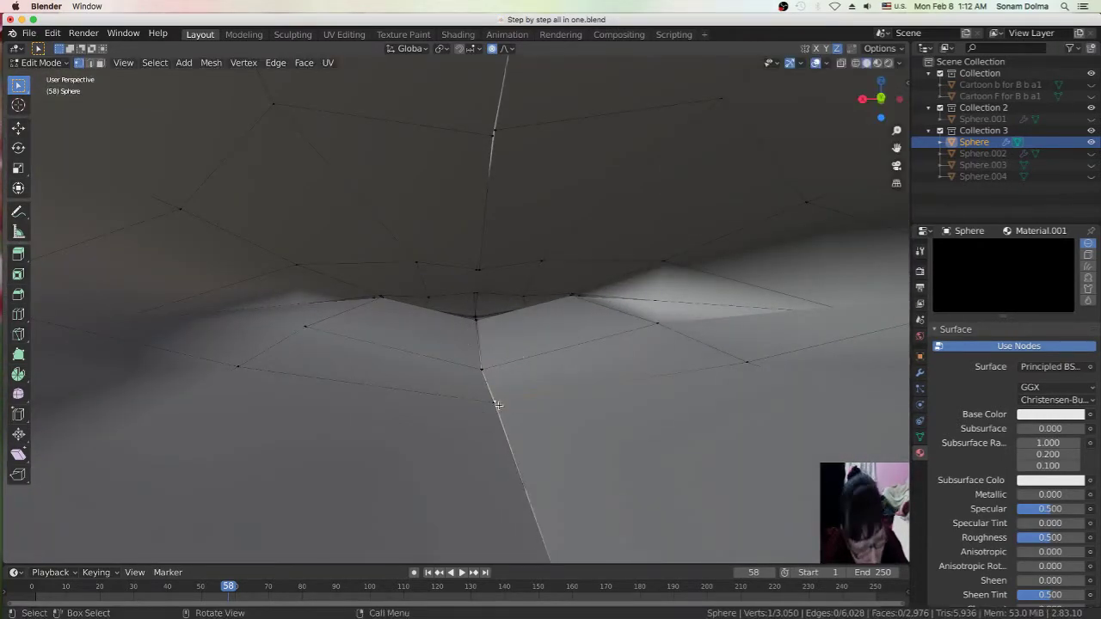
key(g)
click(750, 419)
key(g)
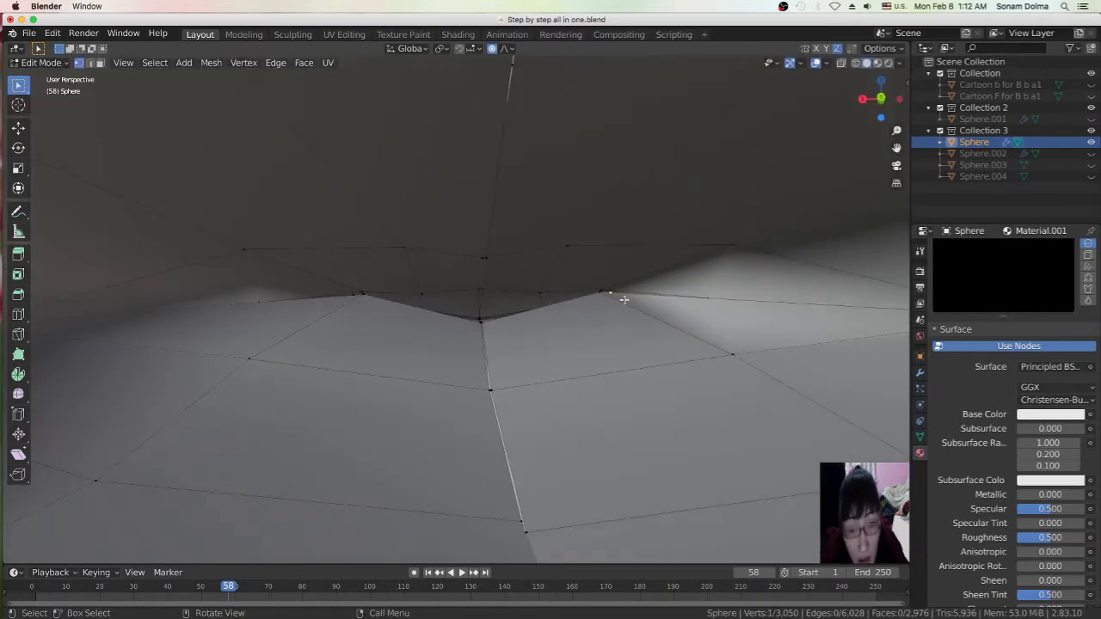
click(465, 320)
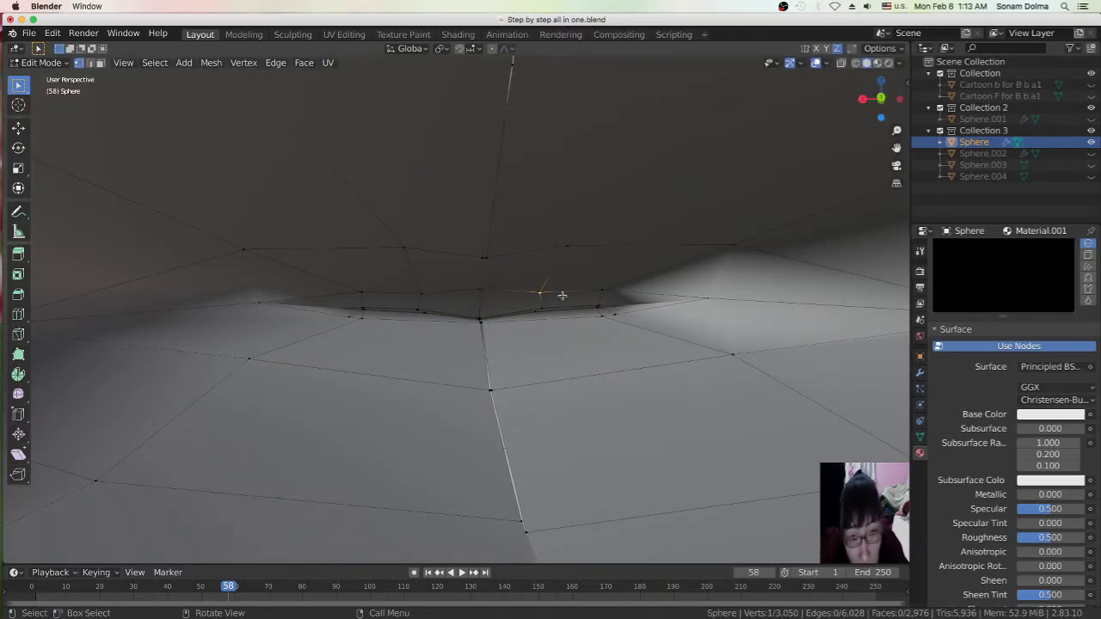
key(g)
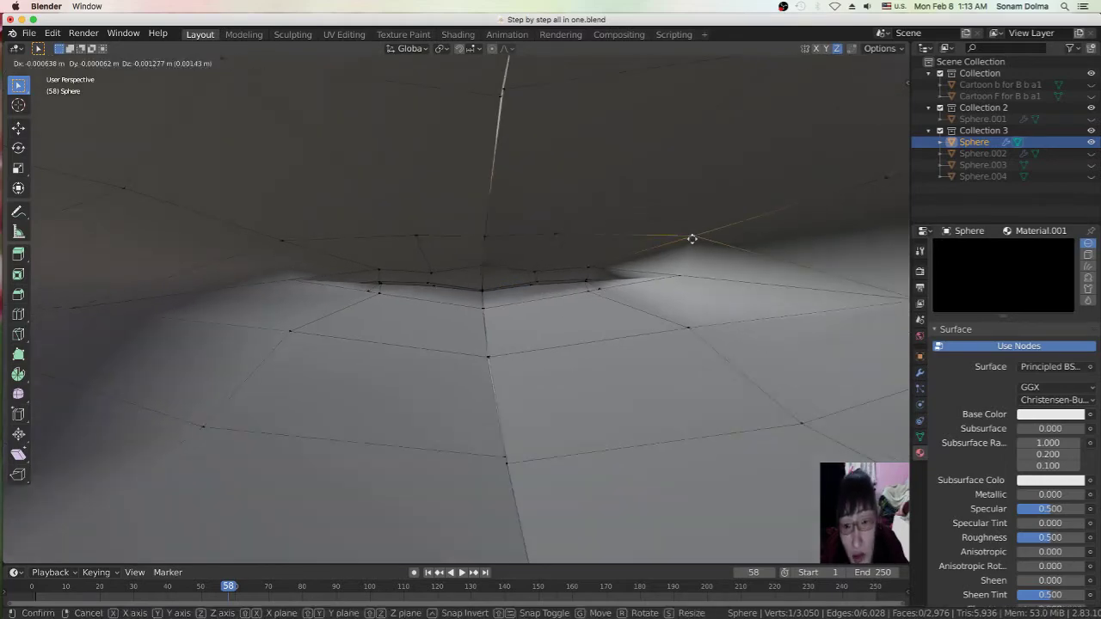
click(471, 398)
Move vertices across the wider mouth region into smoother positions
scroll(471, 399, down, 5)
middle_drag(472, 398, 392, 269)
key(g)
click(392, 270)
scroll(430, 326, up, 5)
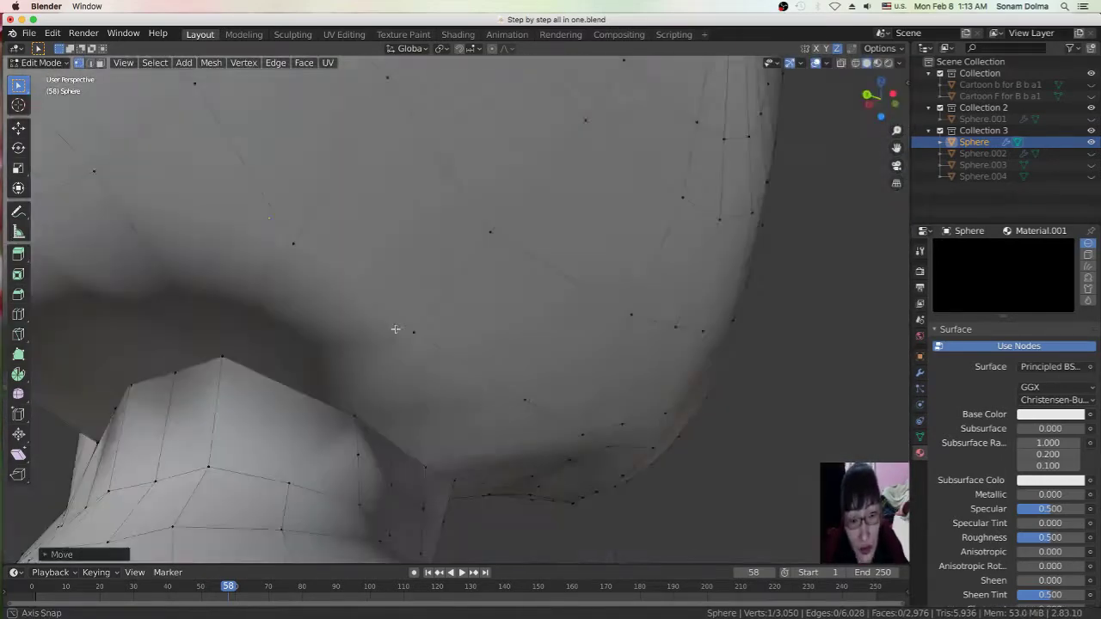
middle_drag(429, 327, 492, 366)
scroll(492, 366, down, 5)
Tidy the vertices under the chin where the head meets the neck
key(g)
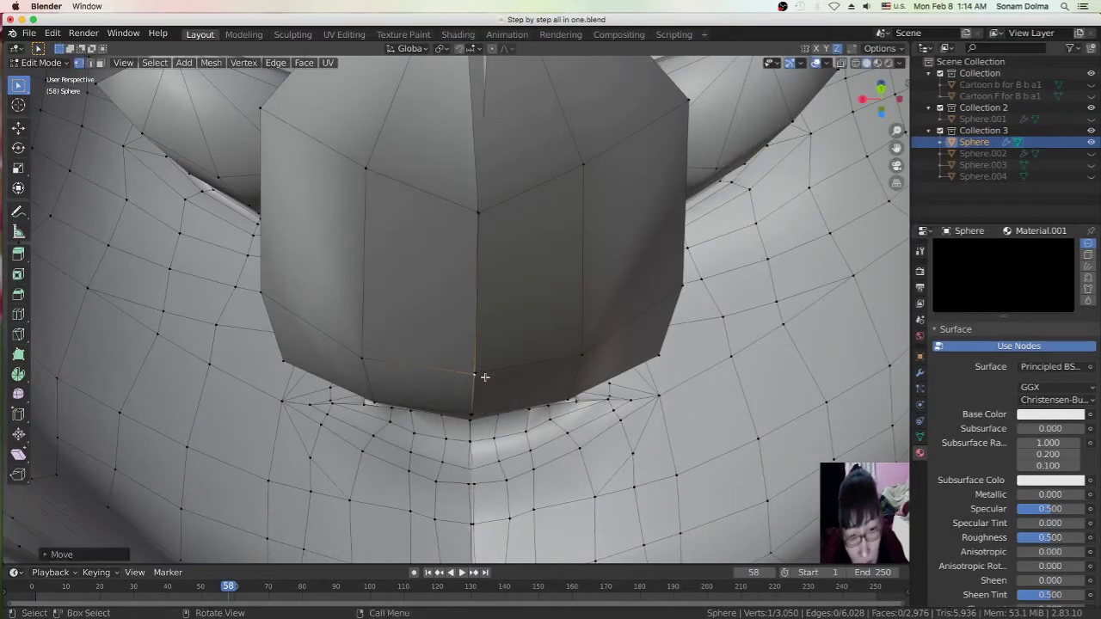
click(493, 388)
scroll(493, 388, down, 3)
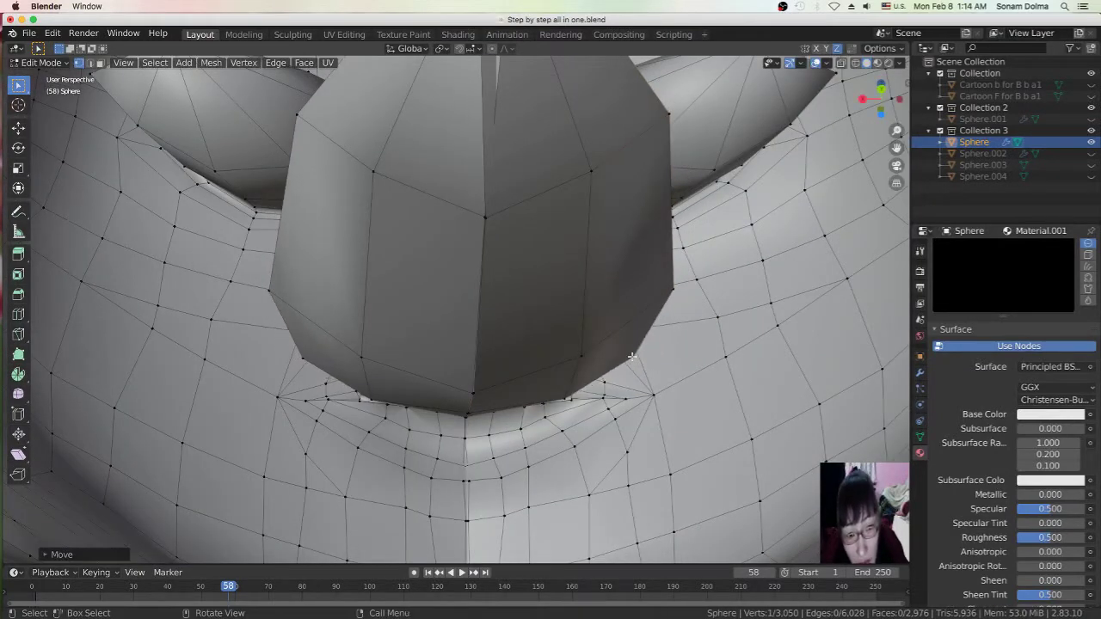
middle_drag(563, 358, 477, 298)
key(g)
click(477, 299)
key(x)
key(Escape)
key(x)
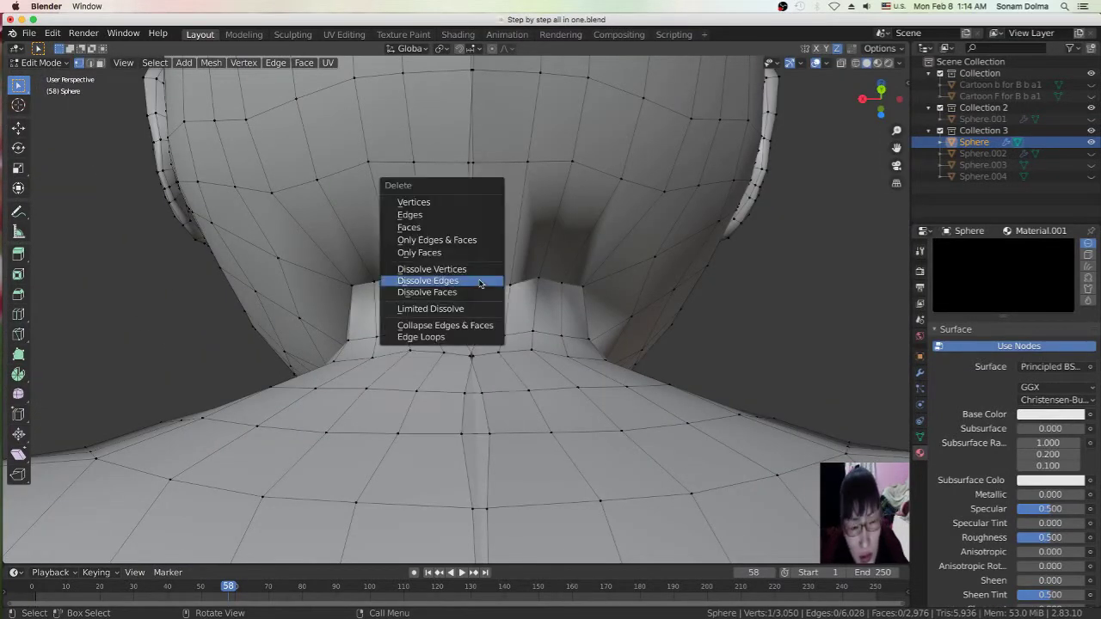
click(472, 301)
key(g)
mouse_move(472, 304)
middle_down()
mouse_move(490, 396)
mouse_move(487, 156)
mouse_move(484, 258)
mouse_move(500, 346)
mouse_move(351, 229)
mouse_move(472, 369)
middle_up()
scroll(490, 396, up, 5)
click(486, 156)
scroll(351, 228, up, 5)
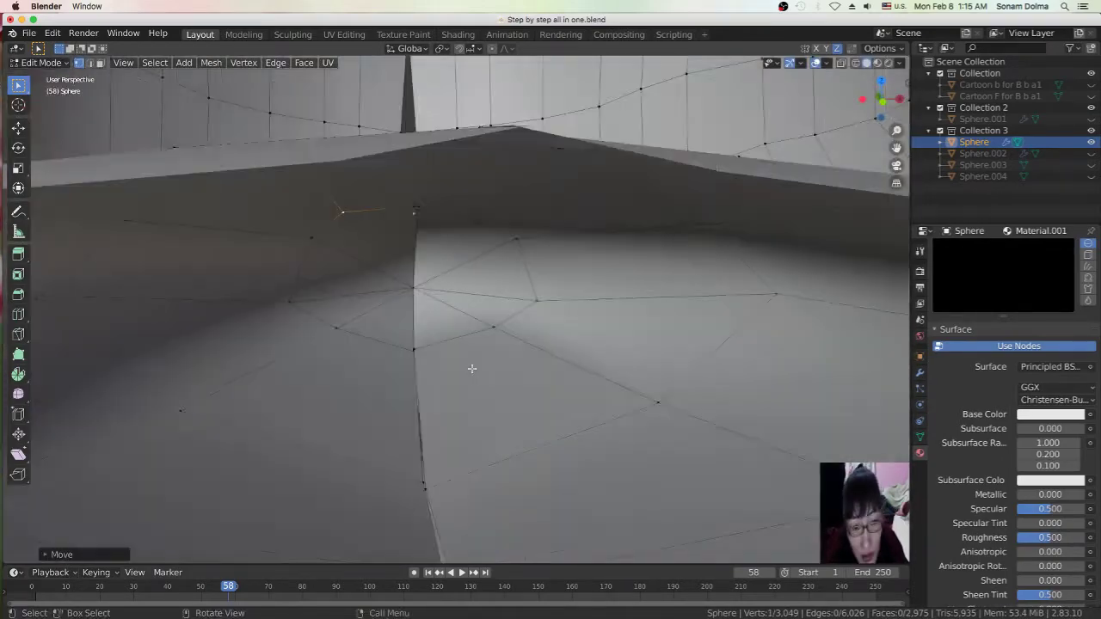
scroll(486, 378, down, 3)
scroll(486, 379, down, 4)
key(g)
key(Escape)
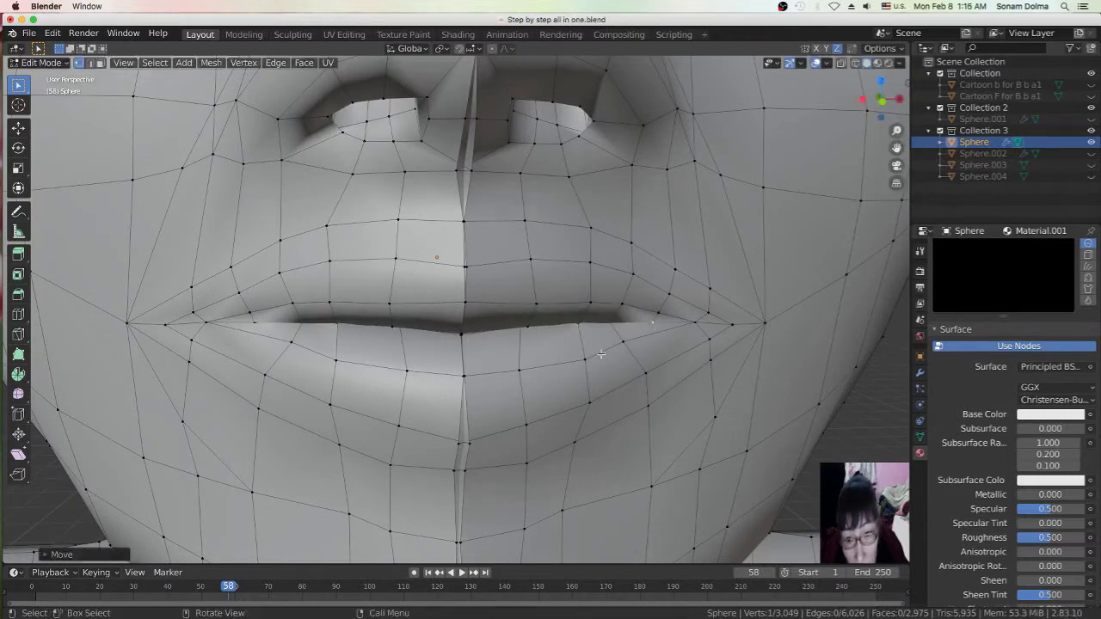
middle_drag(653, 332, 158, 319)
click(153, 288)
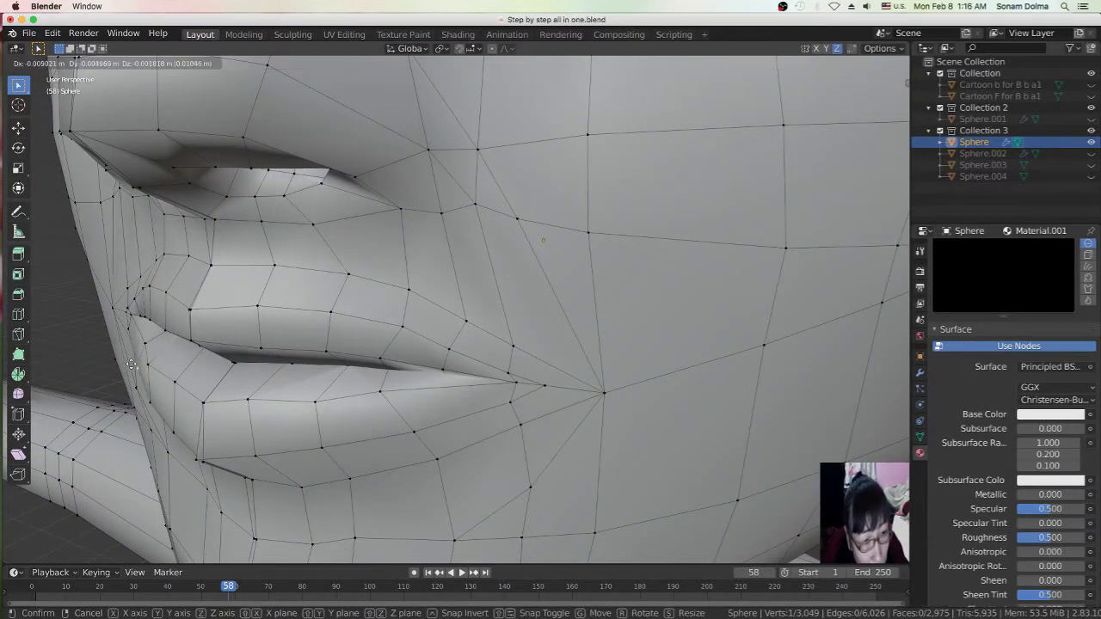
scroll(310, 400, down, 5)
mouse_move(508, 287)
middle_down()
mouse_move(614, 316)
mouse_move(585, 329)
middle_up()
key(g)
click(498, 355)
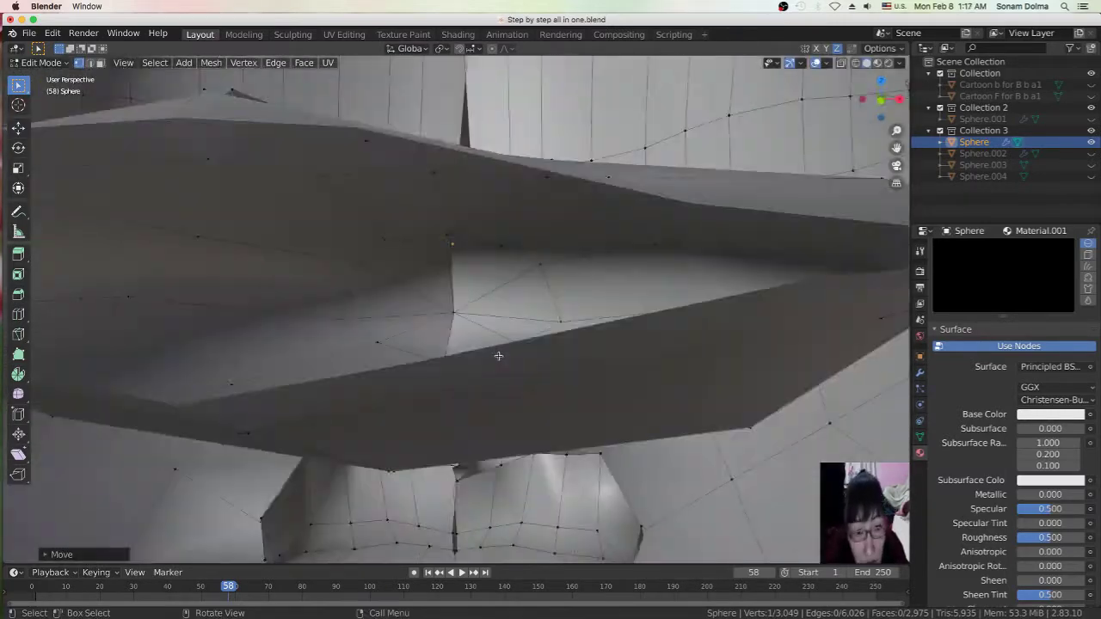
middle_drag(498, 355, 497, 362)
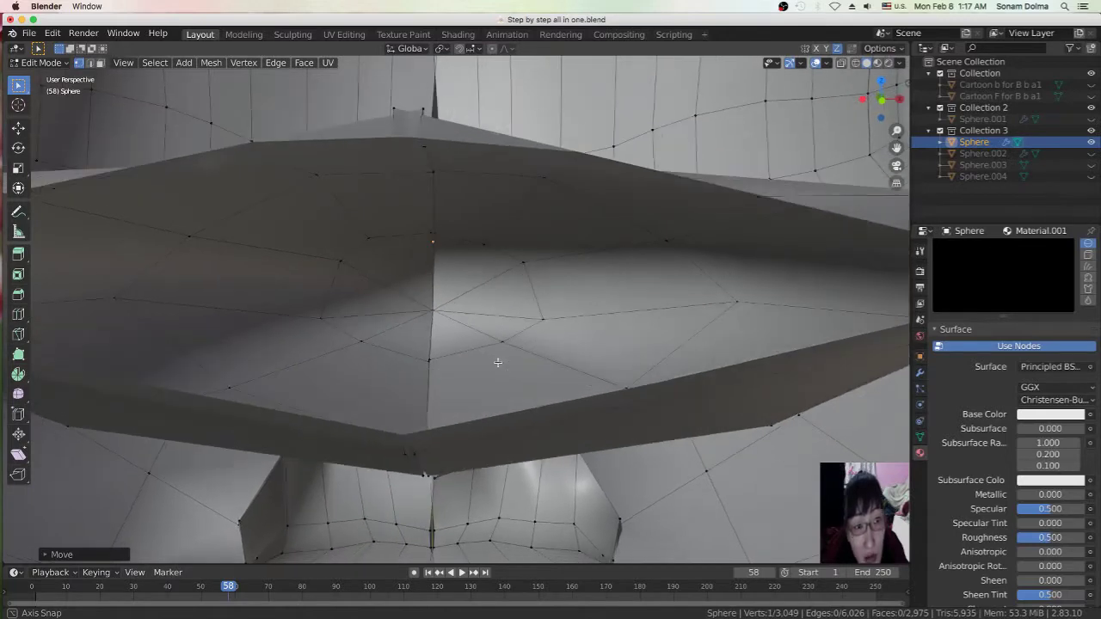
scroll(498, 362, down, 2)
scroll(499, 359, down, 2)
scroll(503, 354, down, 3)
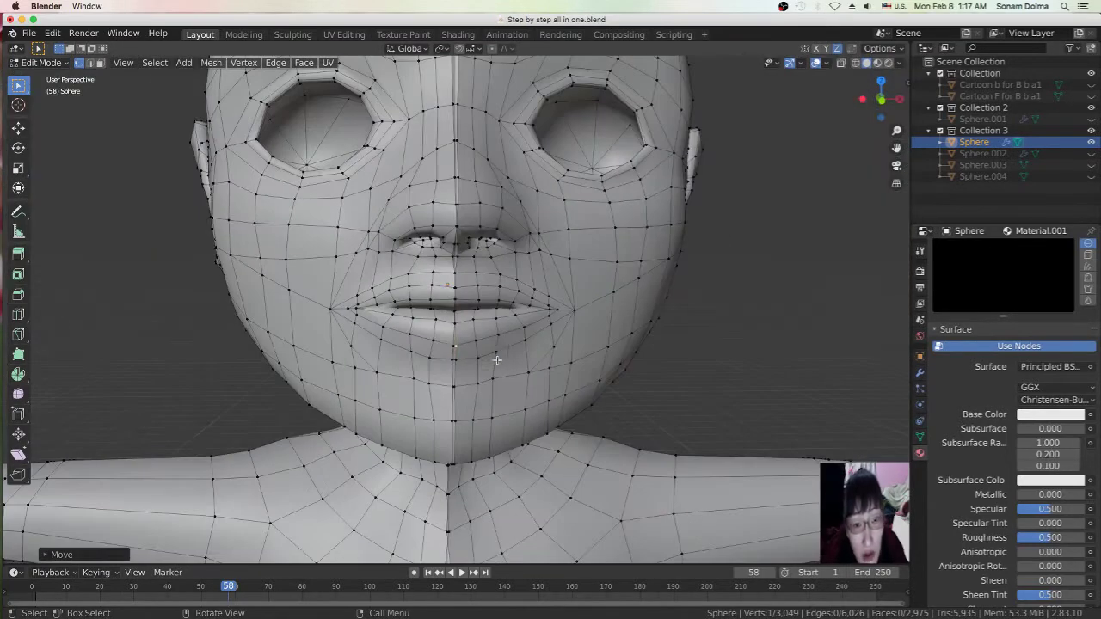
scroll(509, 347, down, 2)
scroll(506, 318, down, 3)
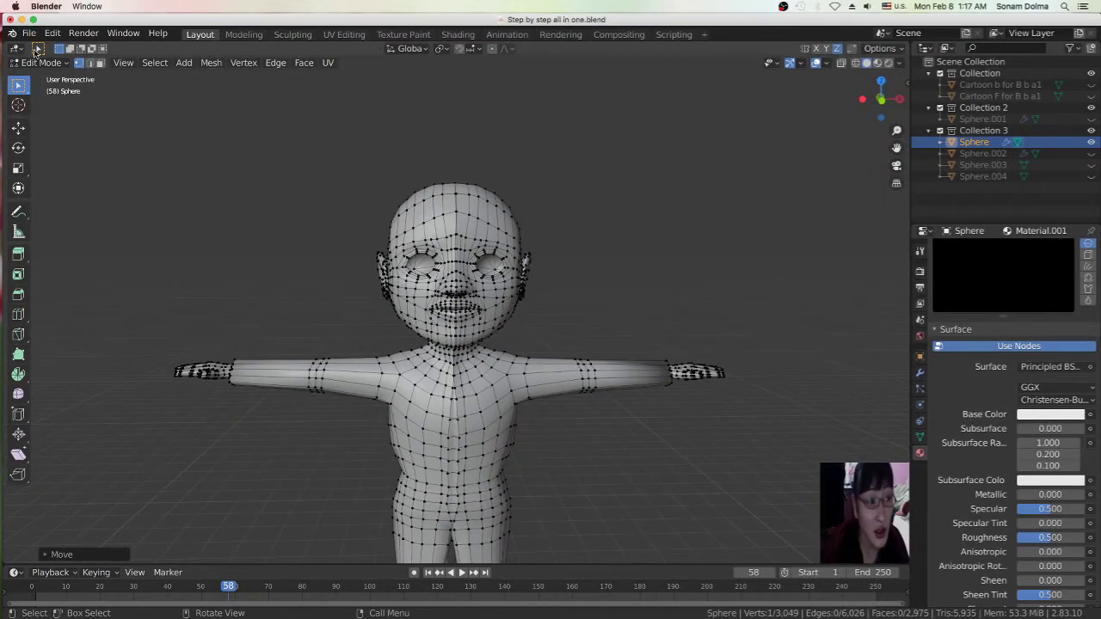
Switch the character to Object Mode, then collapse and exclude Collection 3 to hide it
click(38, 63)
click(52, 89)
click(42, 63)
scroll(414, 342, down, 2)
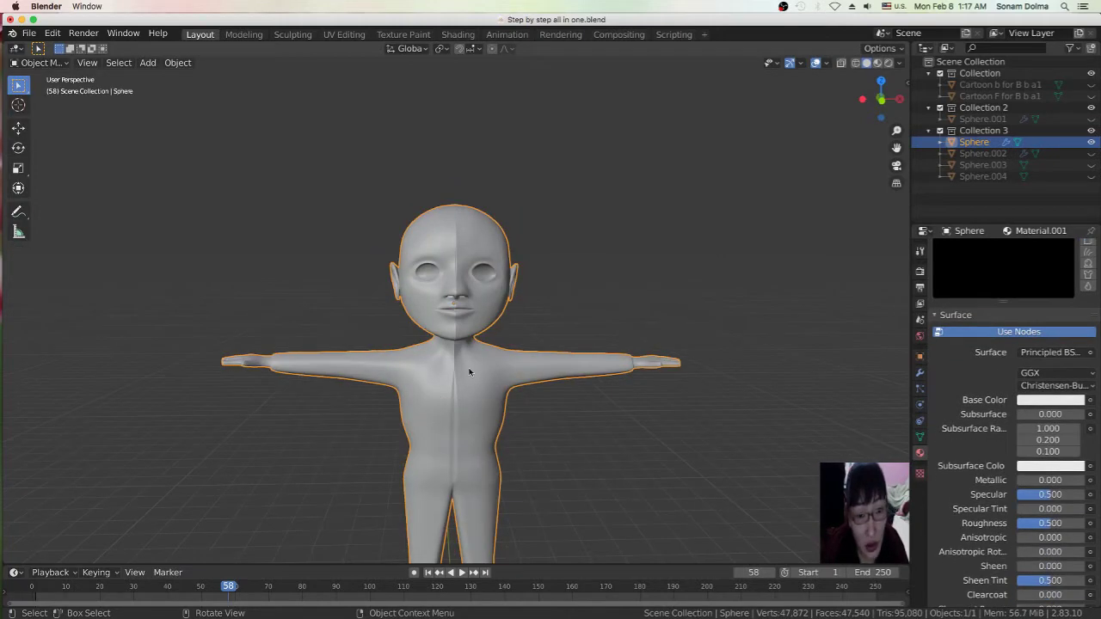
scroll(482, 379, down, 3)
scroll(504, 388, down, 3)
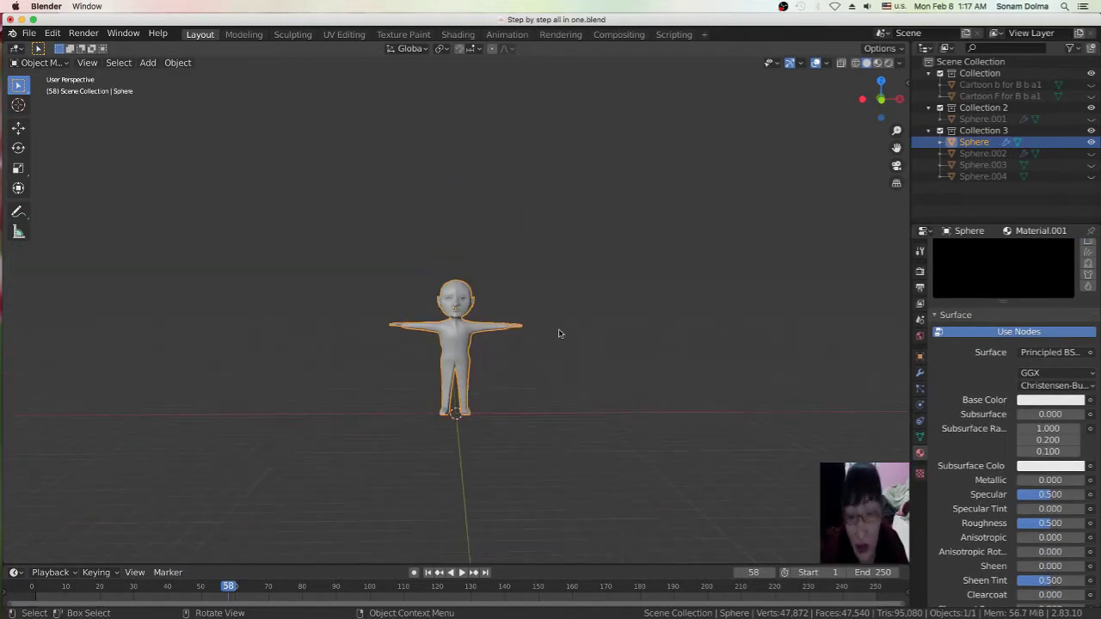
click(929, 130)
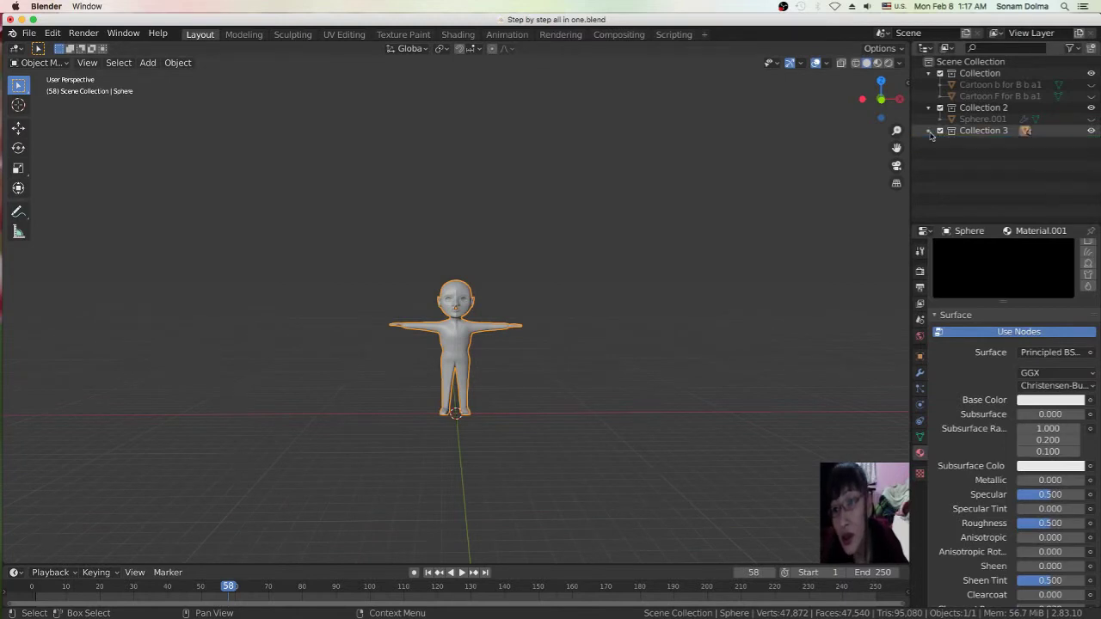
click(939, 131)
Add a Torus mesh at the scene origin
shift+middle_drag(471, 380, 471, 423)
scroll(473, 423, down, 3)
key(shift+a)
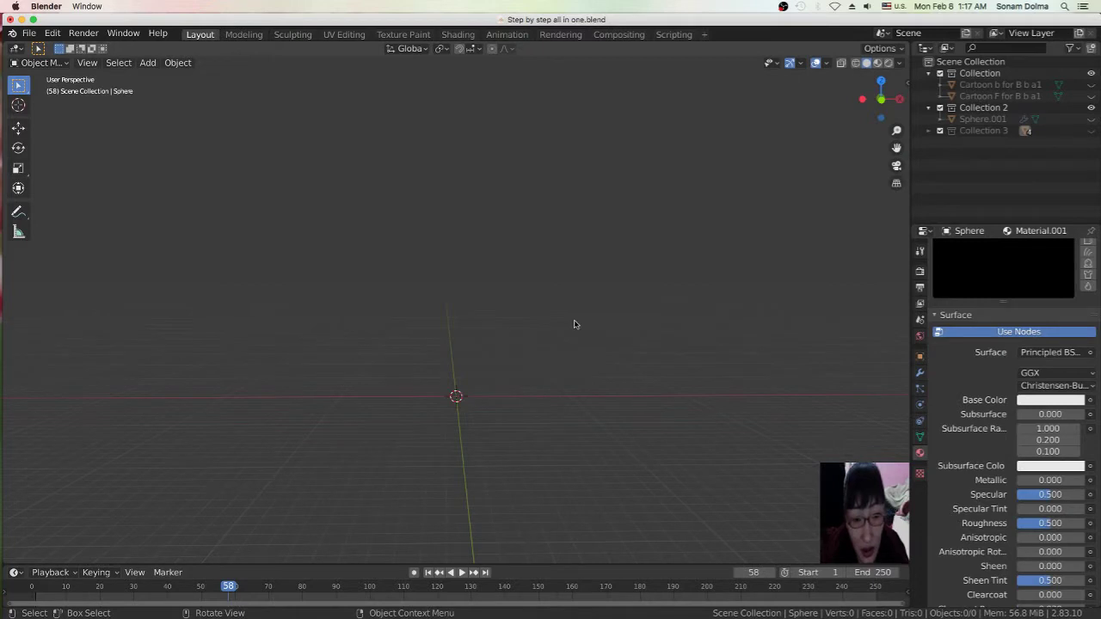
key(shift+a)
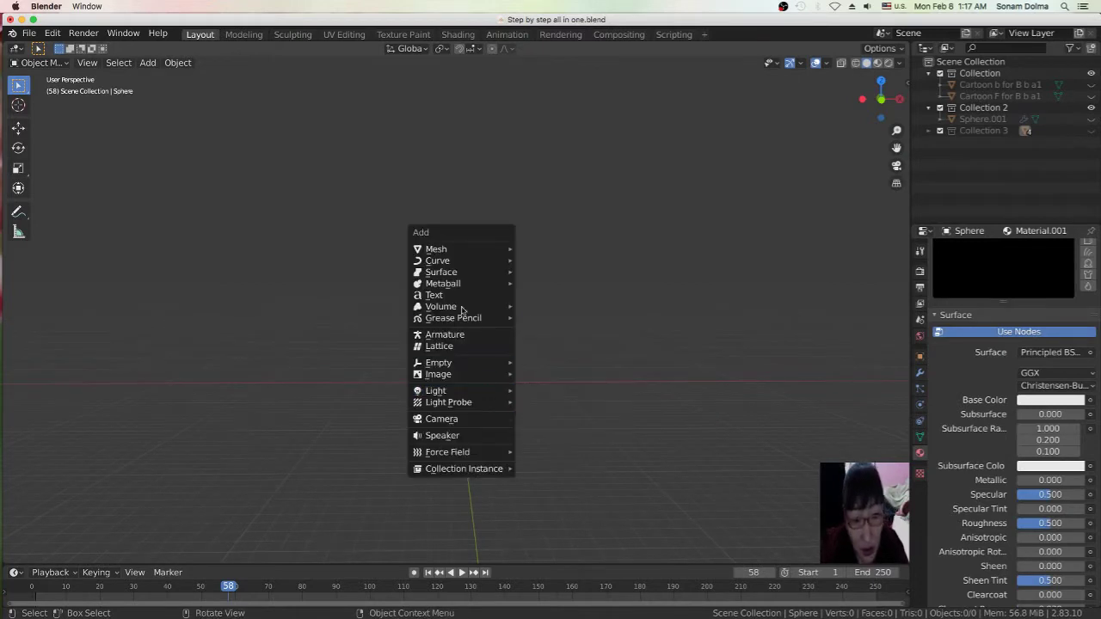
mouse_move(436, 248)
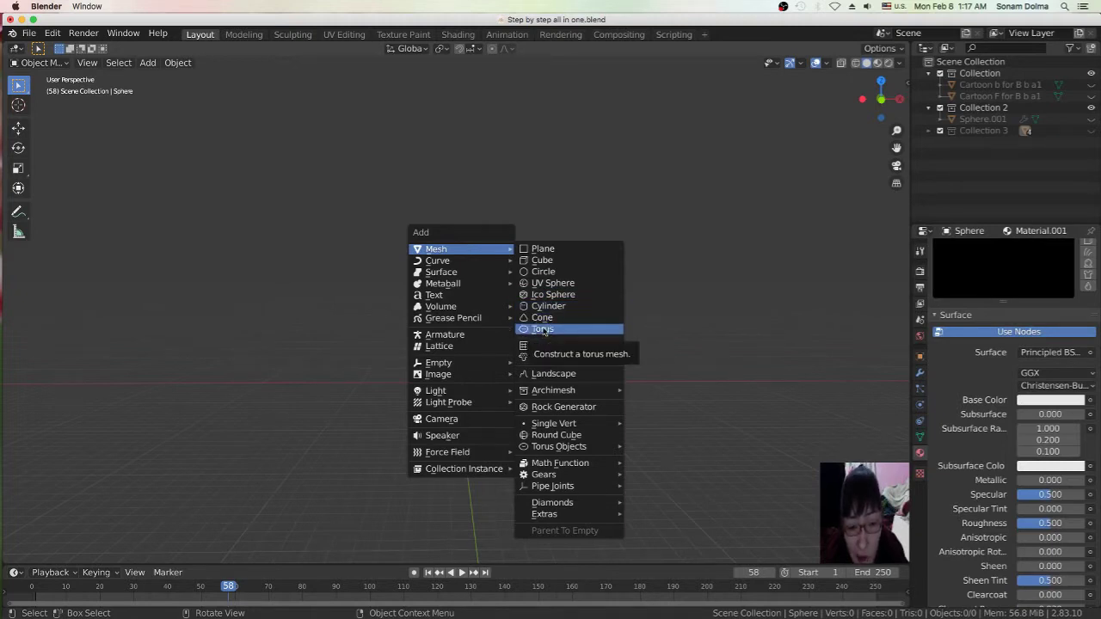
click(543, 331)
Add another torus, then delete it
middle_drag(495, 429, 464, 454)
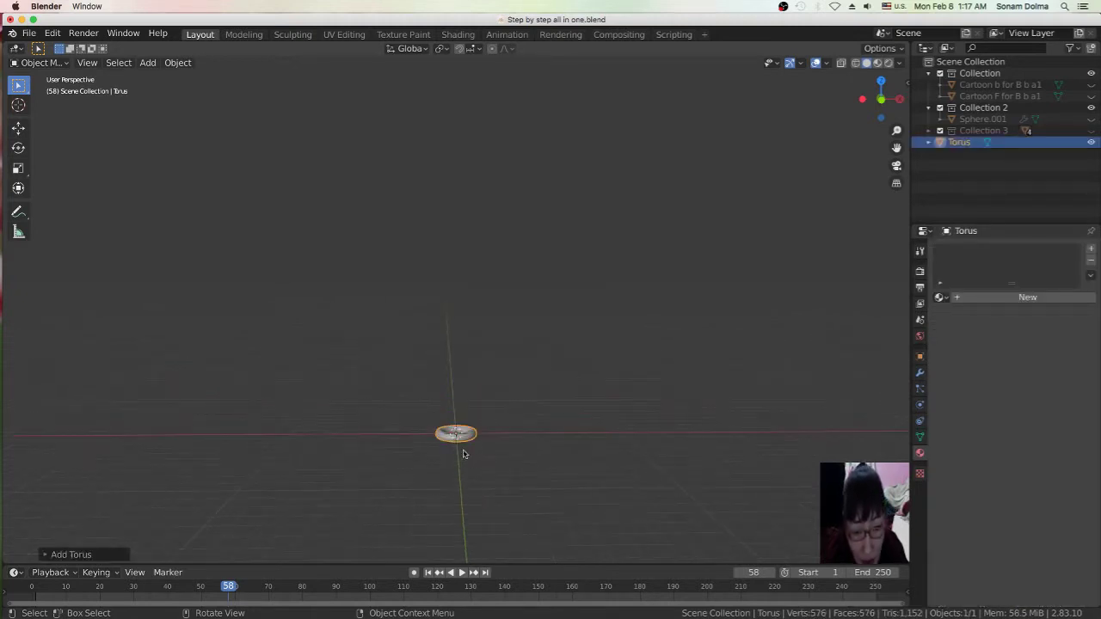
key(shift+a)
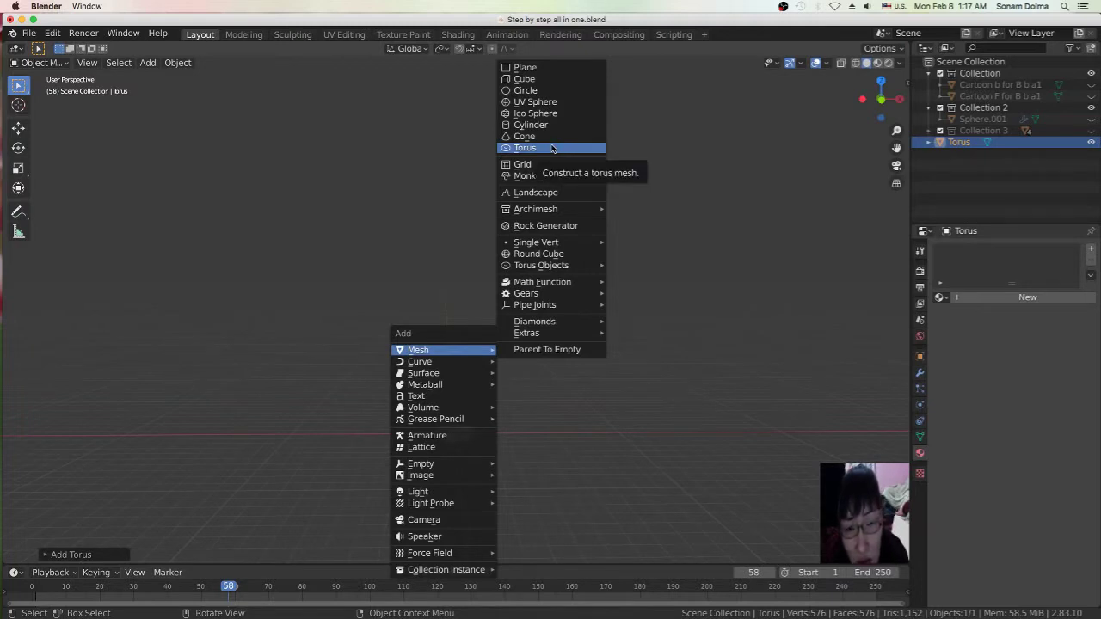
click(552, 149)
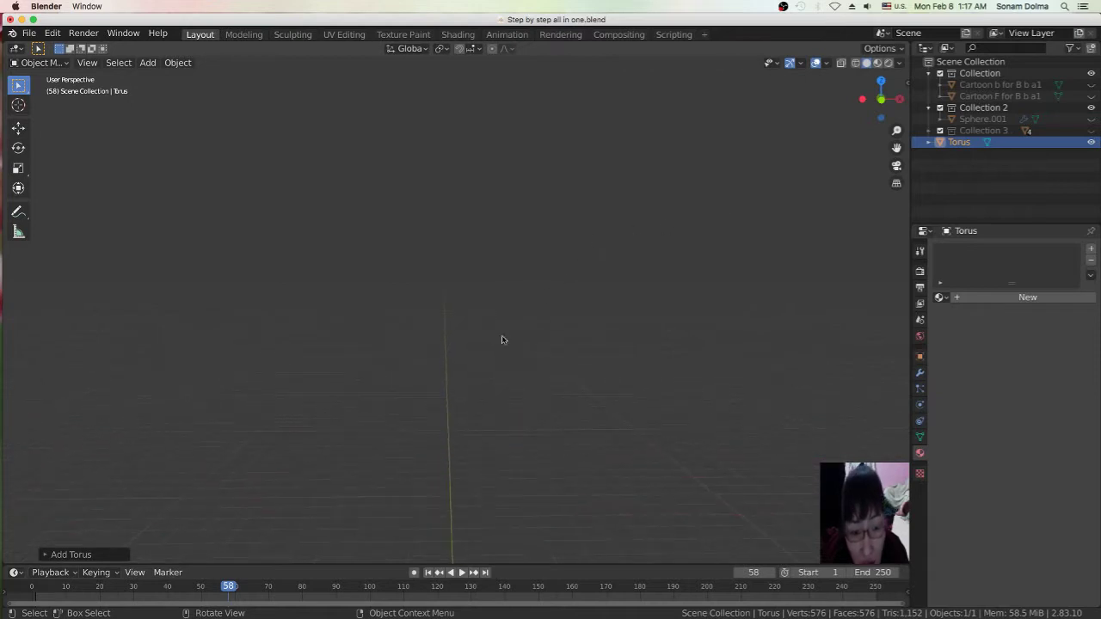
mouse_move(454, 437)
middle_down()
mouse_move(487, 386)
mouse_move(510, 398)
middle_up()
scroll(487, 352, up, 3)
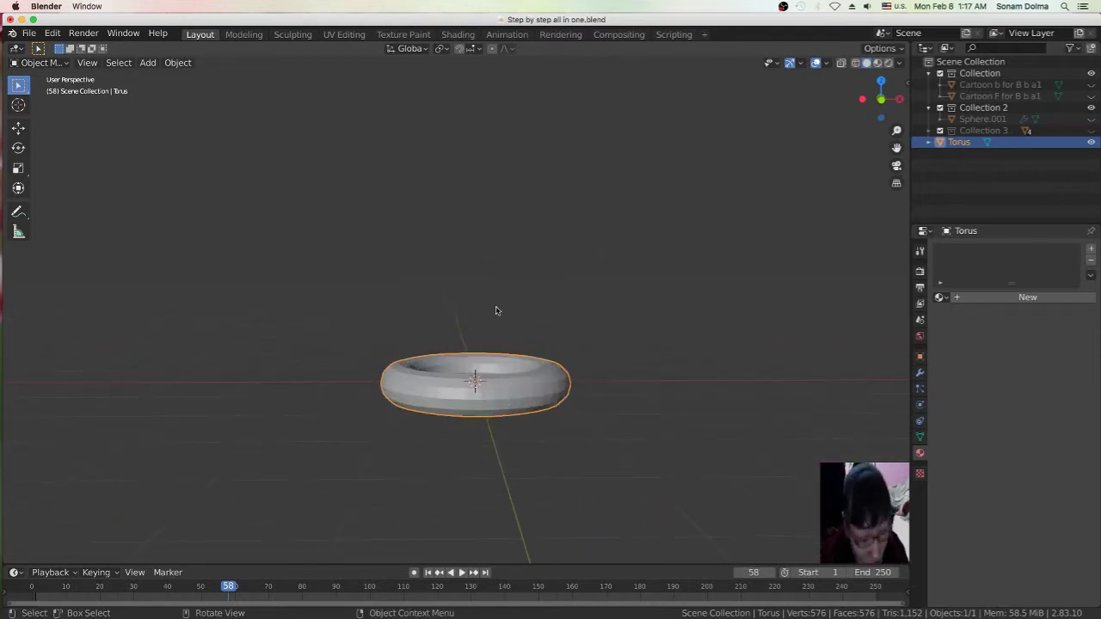
key(shift+a)
key(x)
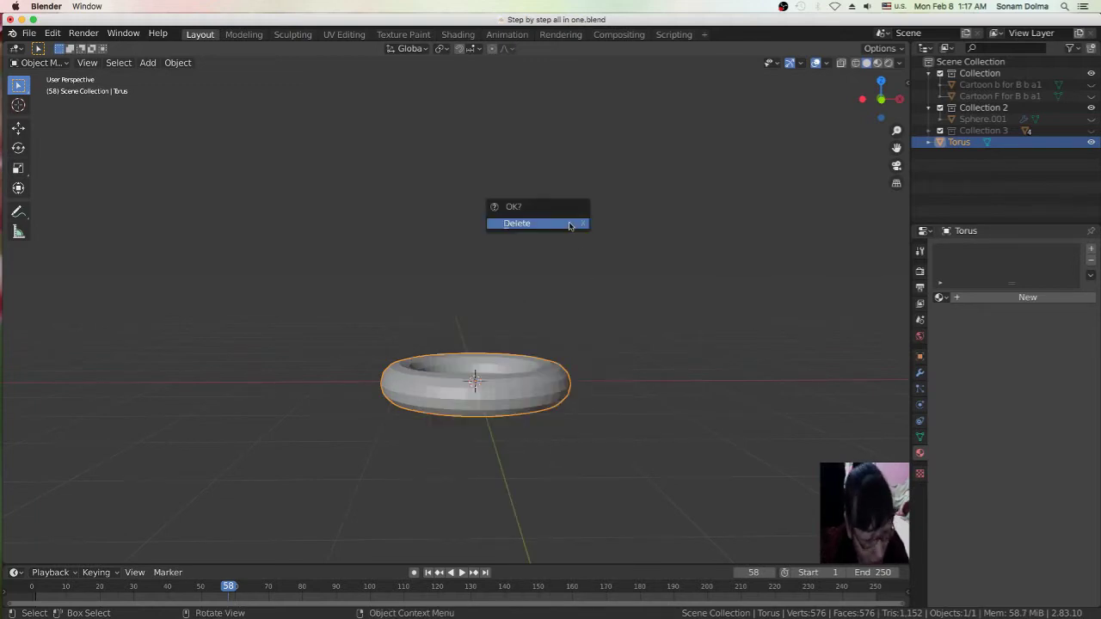
click(557, 225)
Add a fresh torus, Torus.001, and expand its Add Torus settings panel
key(shift+a)
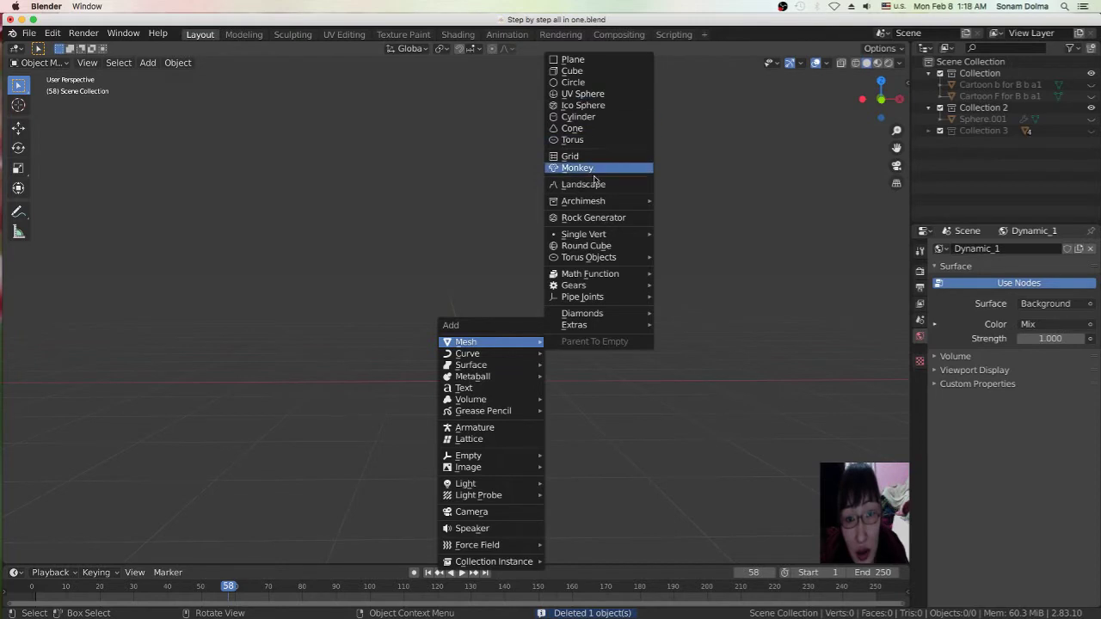
click(585, 142)
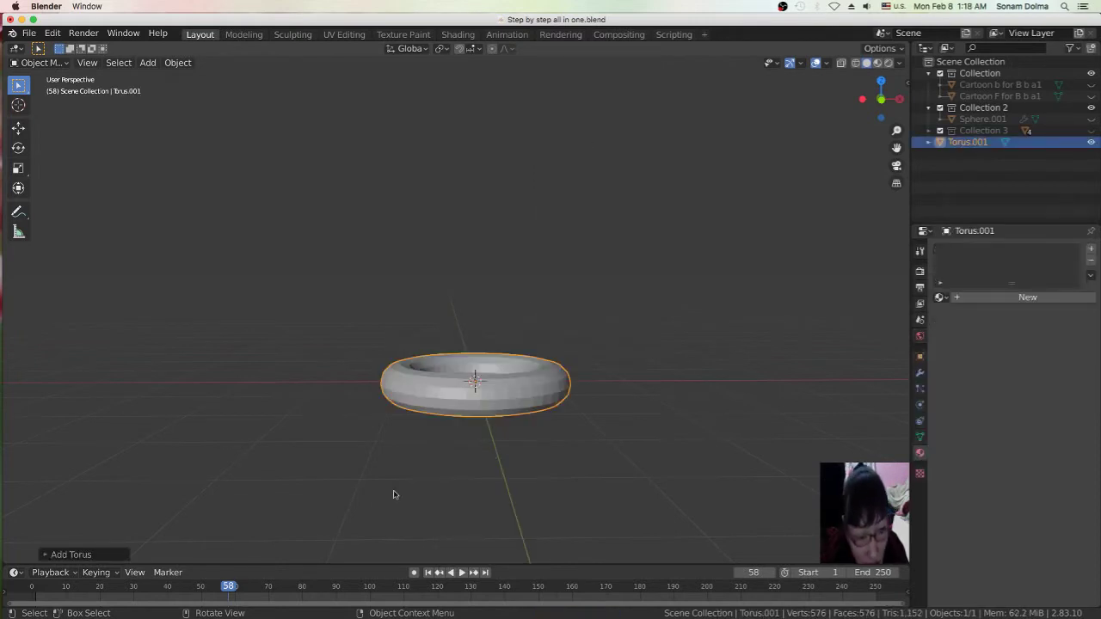
click(82, 554)
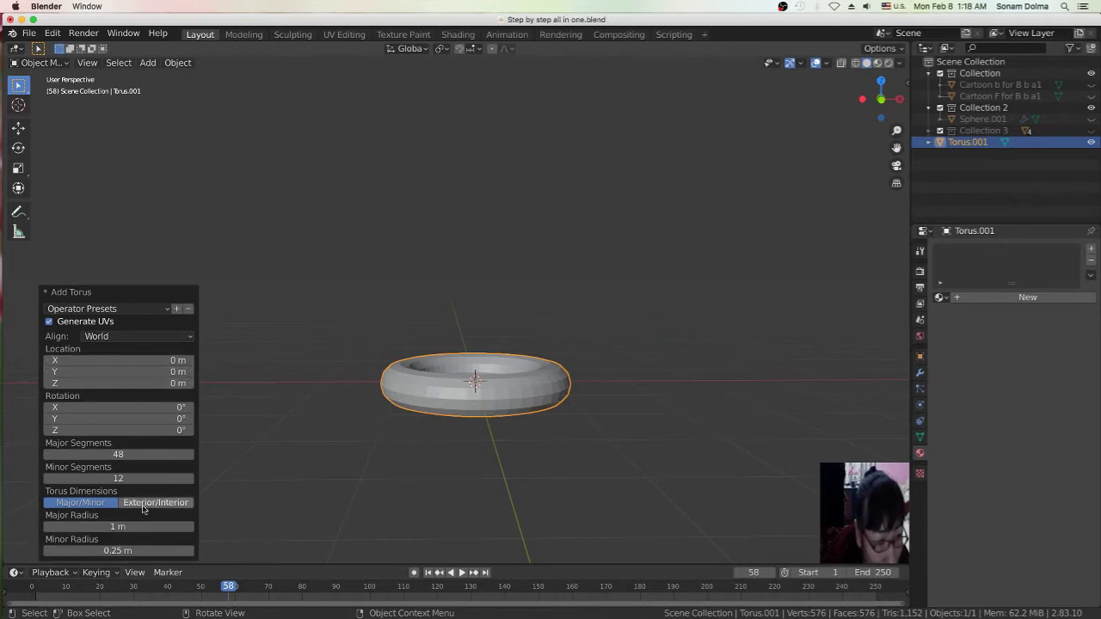
Set the Add Torus panel to 50 major segments and 16 minor segments
drag(135, 456, 125, 453)
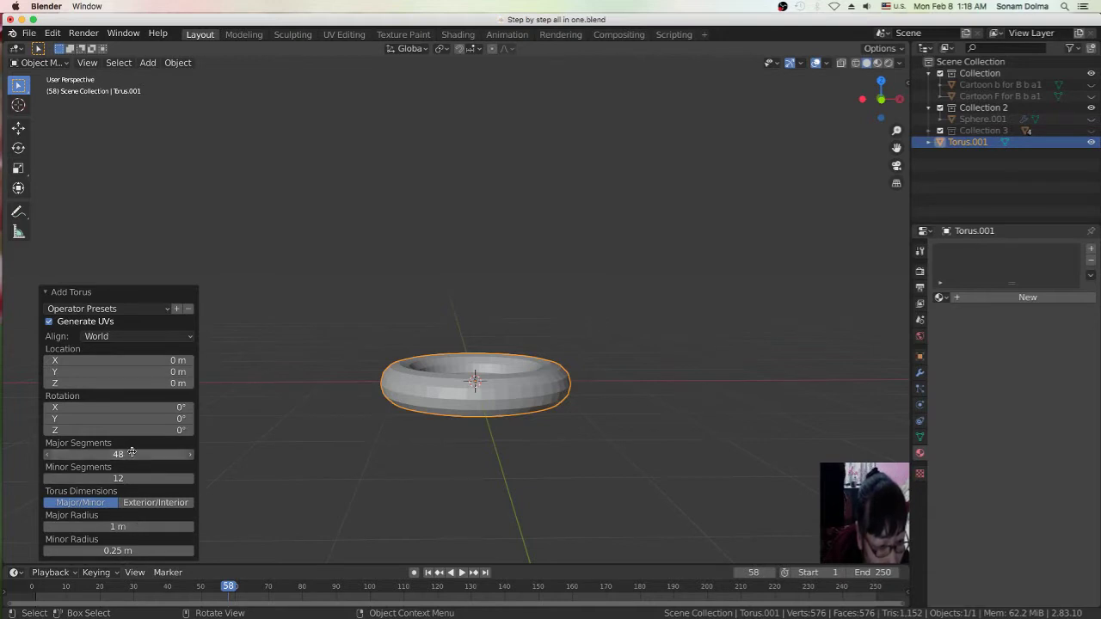
mouse_move(112, 454)
mouse_down()
mouse_move(86, 462)
mouse_move(93, 488)
mouse_up()
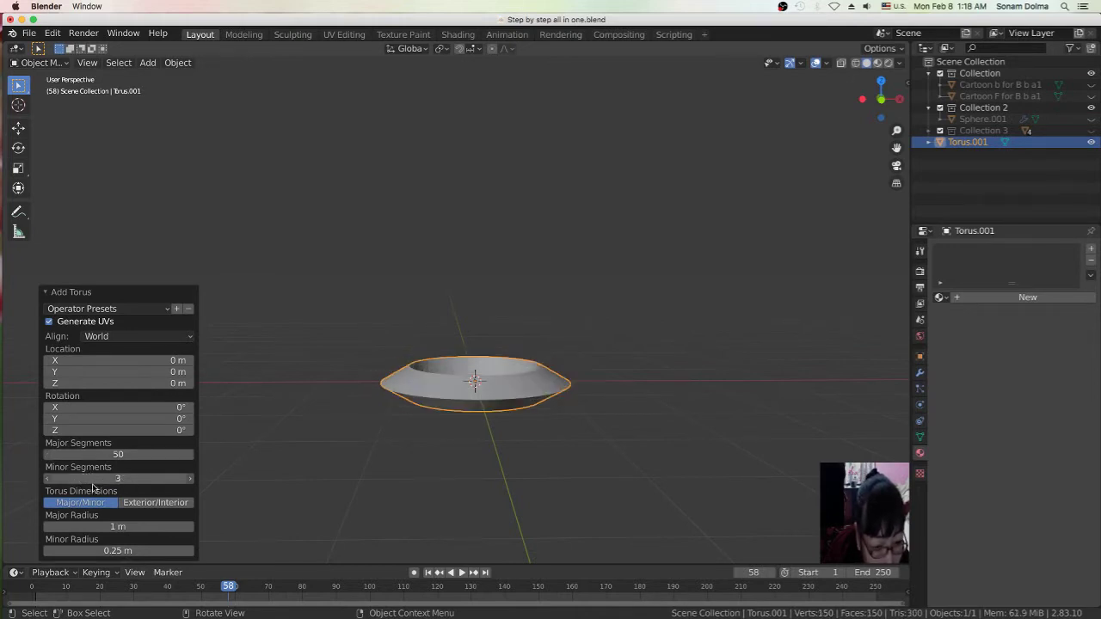
drag(97, 488, 101, 487)
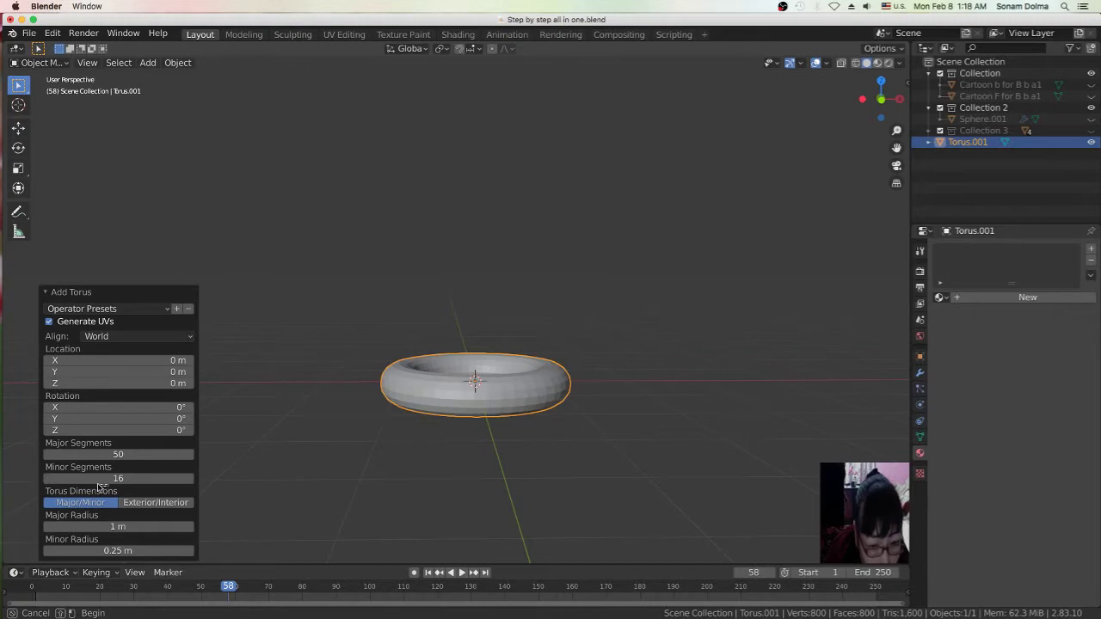
click(118, 467)
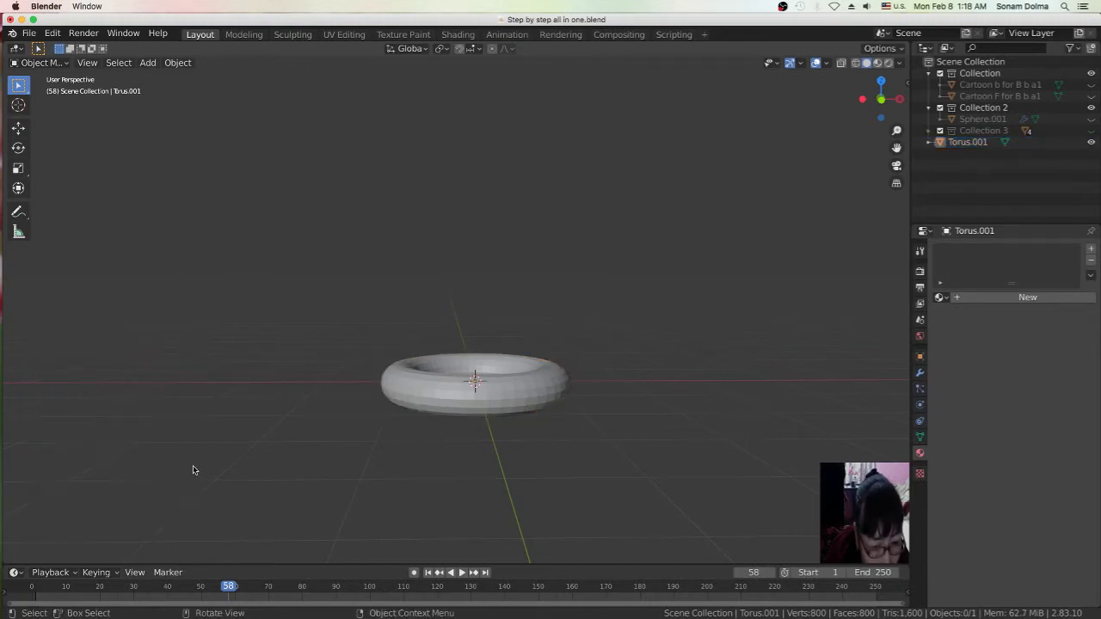
click(496, 405)
middle_drag(542, 401, 467, 482)
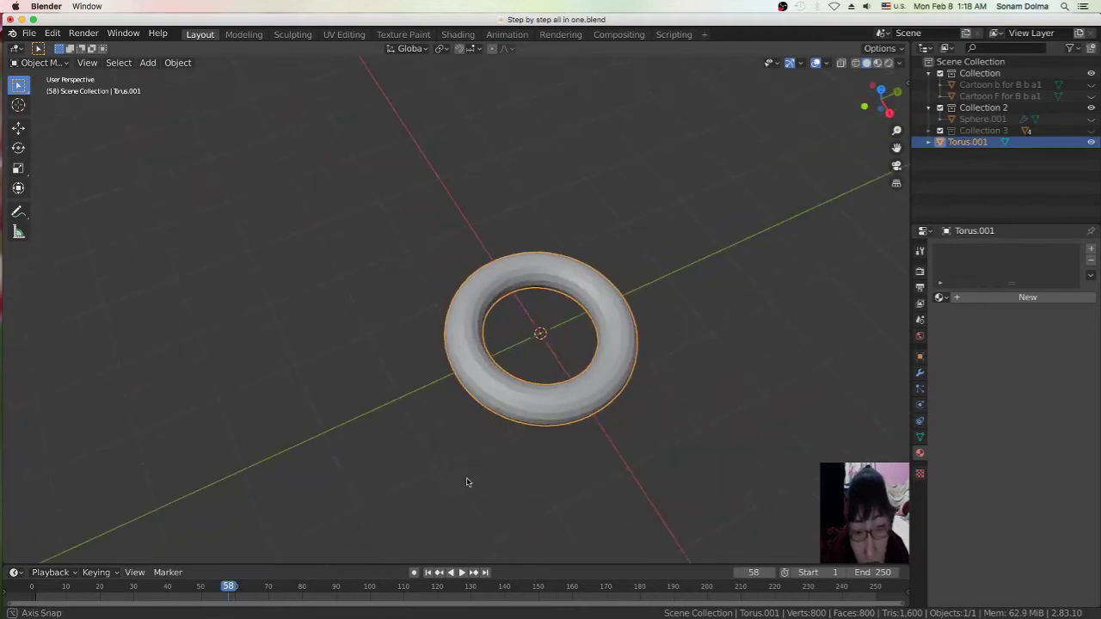
View the torus from the top, enter Edit Mode and turn on X-ray
scroll(592, 378, down, 5)
mouse_move(593, 378)
middle_down()
mouse_move(582, 342)
mouse_move(554, 378)
middle_up()
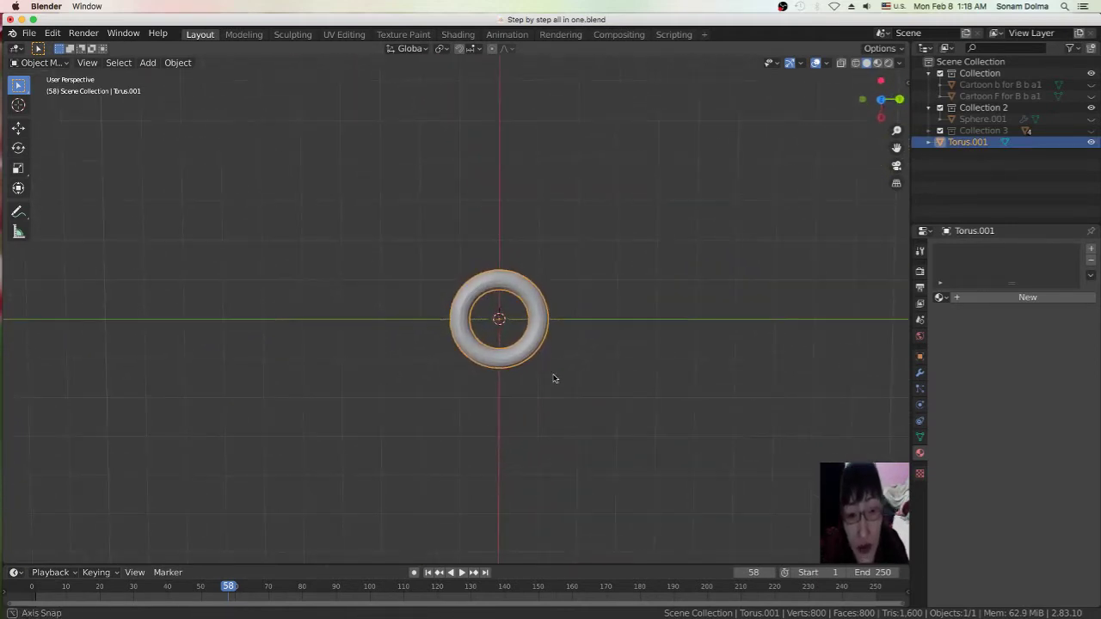
click(43, 64)
click(45, 90)
scroll(595, 360, up, 4)
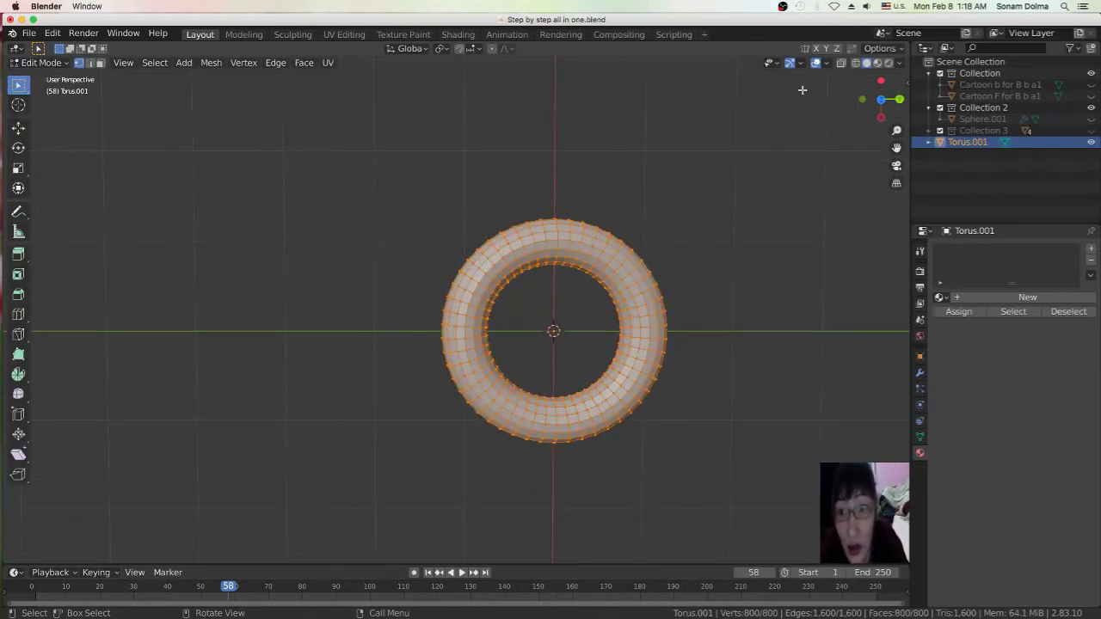
click(841, 63)
Box-select the right half of the torus and delete those vertices
scroll(560, 327, down, 1)
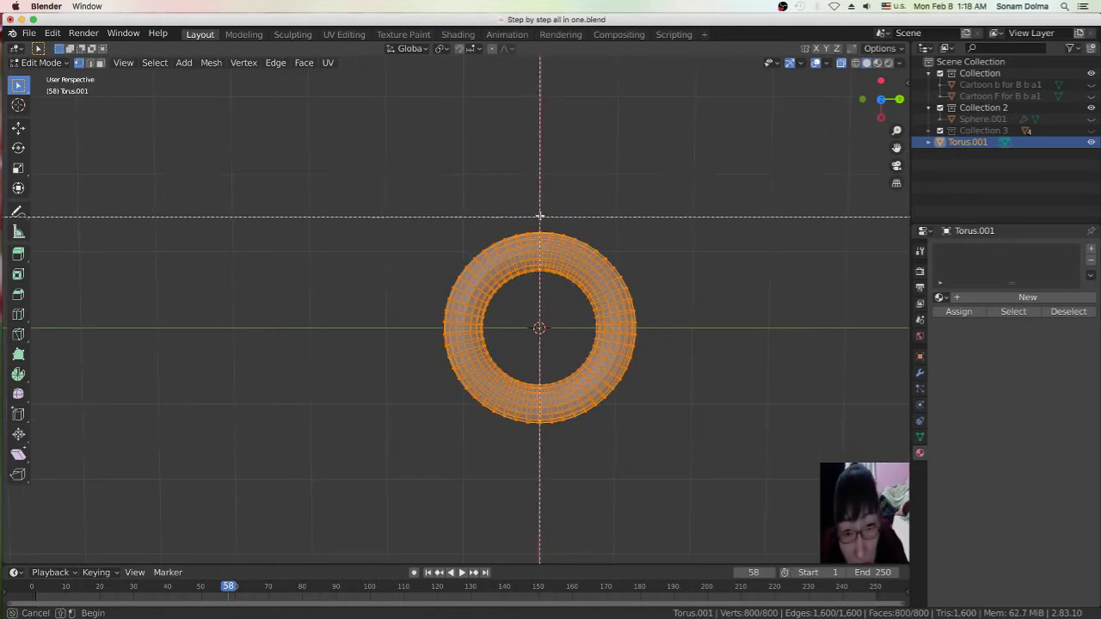
click(605, 308)
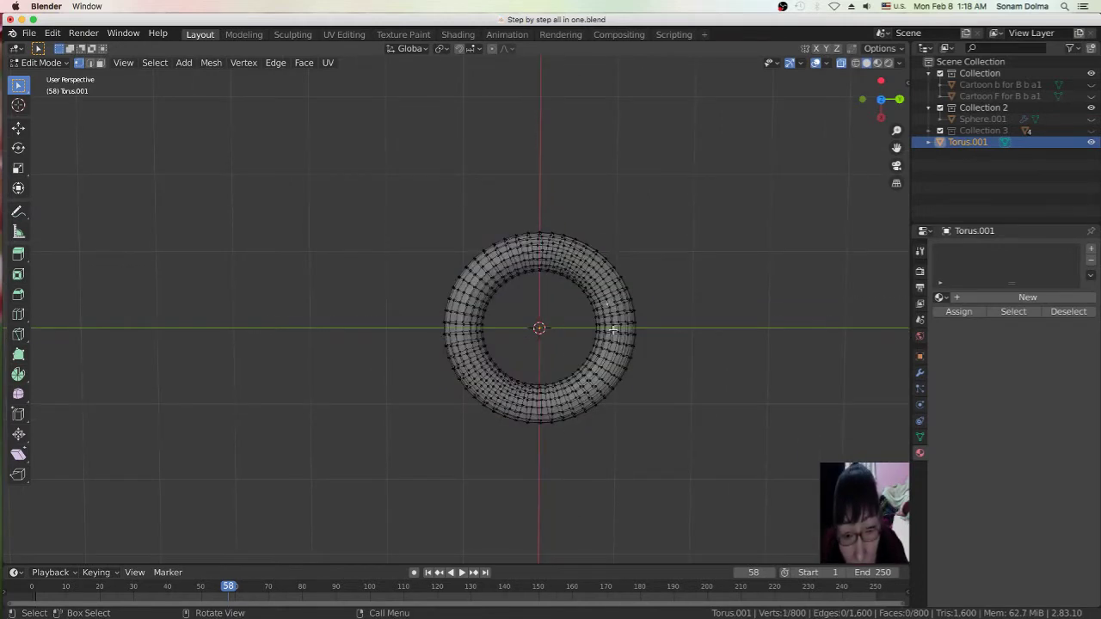
key(b)
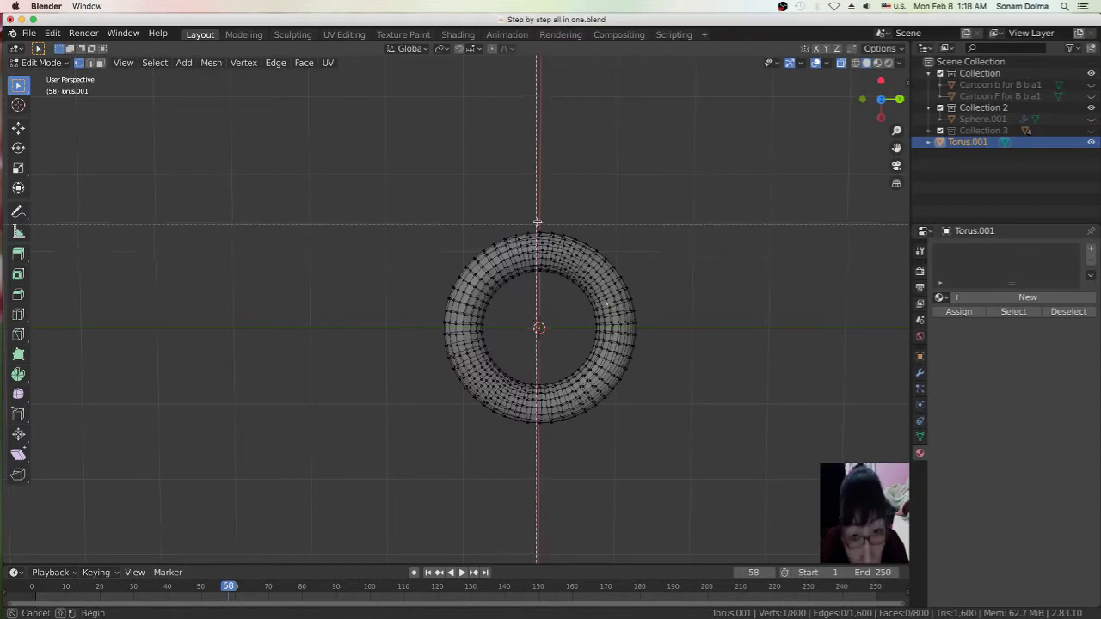
drag(537, 214, 674, 492)
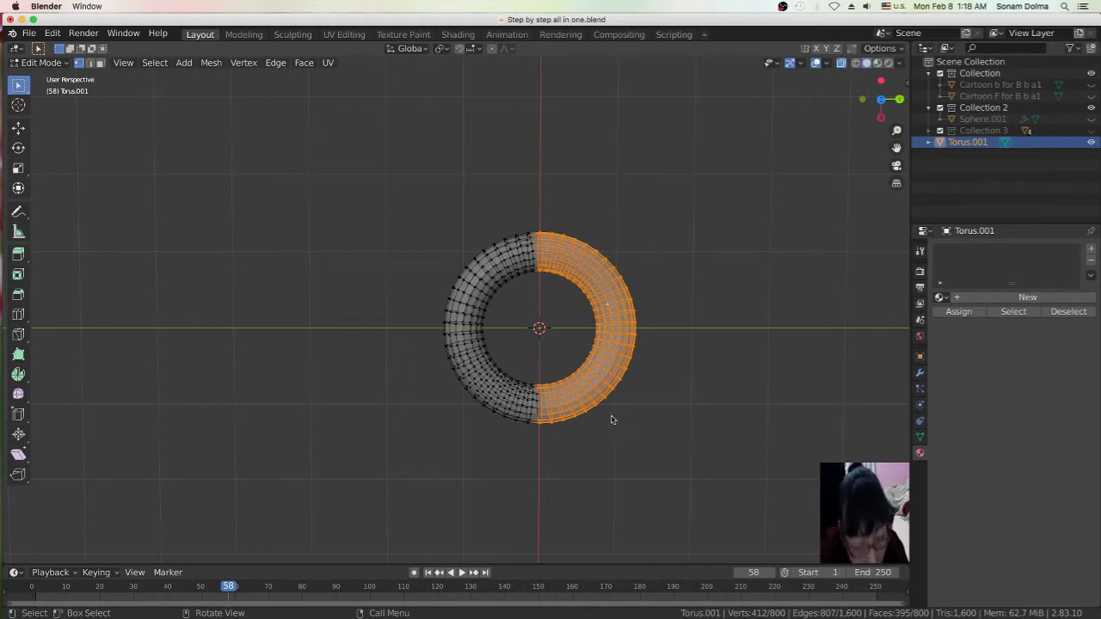
key(x)
click(604, 415)
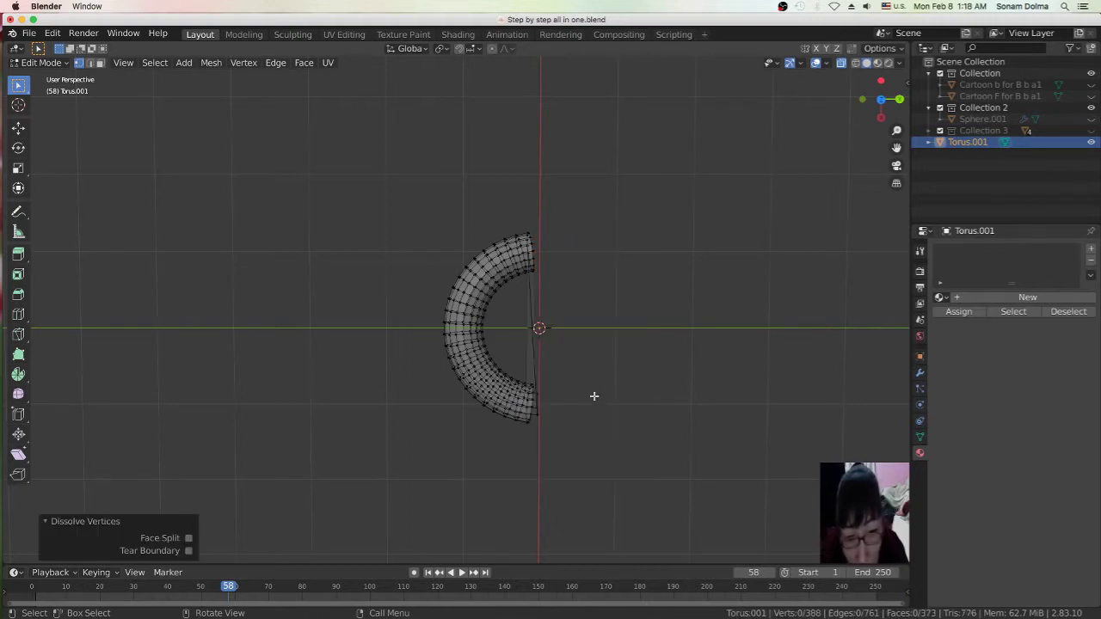
mouse_move(593, 395)
middle_down()
mouse_move(582, 410)
mouse_move(590, 401)
middle_up()
alt+click(560, 425)
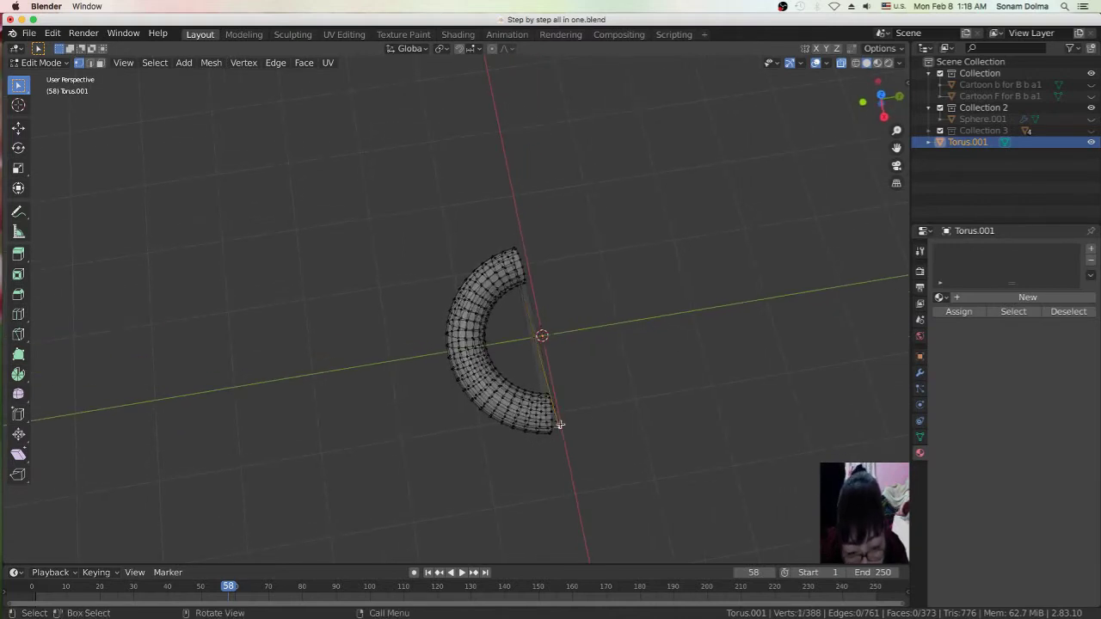
alt+click(559, 423)
alt+middle_drag(573, 433, 540, 333)
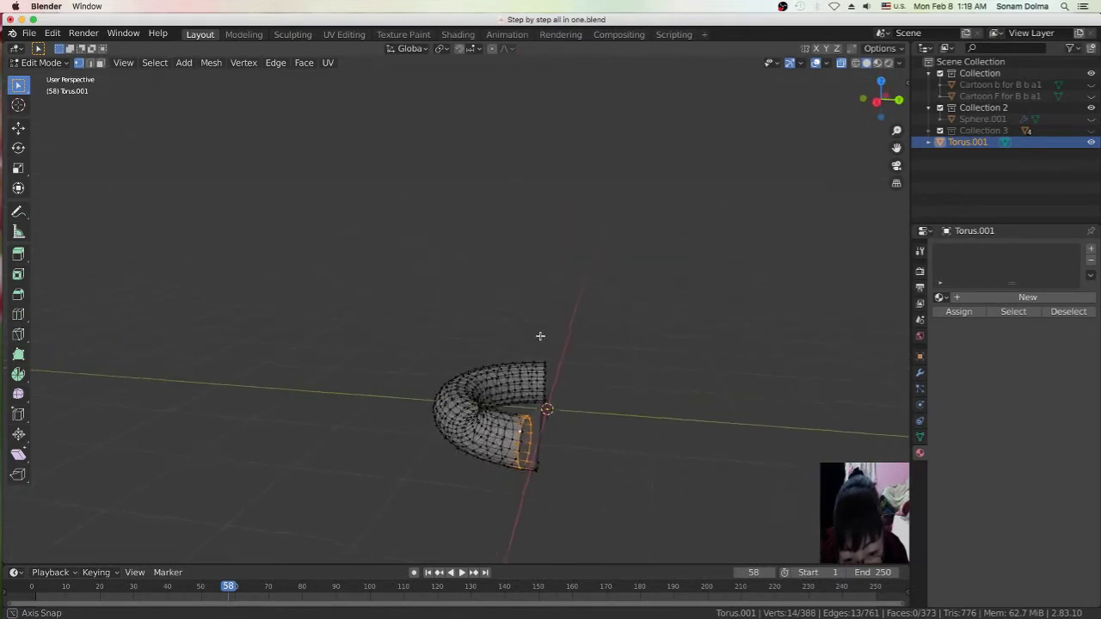
click(555, 458)
mouse_move(548, 456)
middle_down()
mouse_move(452, 469)
mouse_move(612, 547)
mouse_move(627, 540)
middle_up()
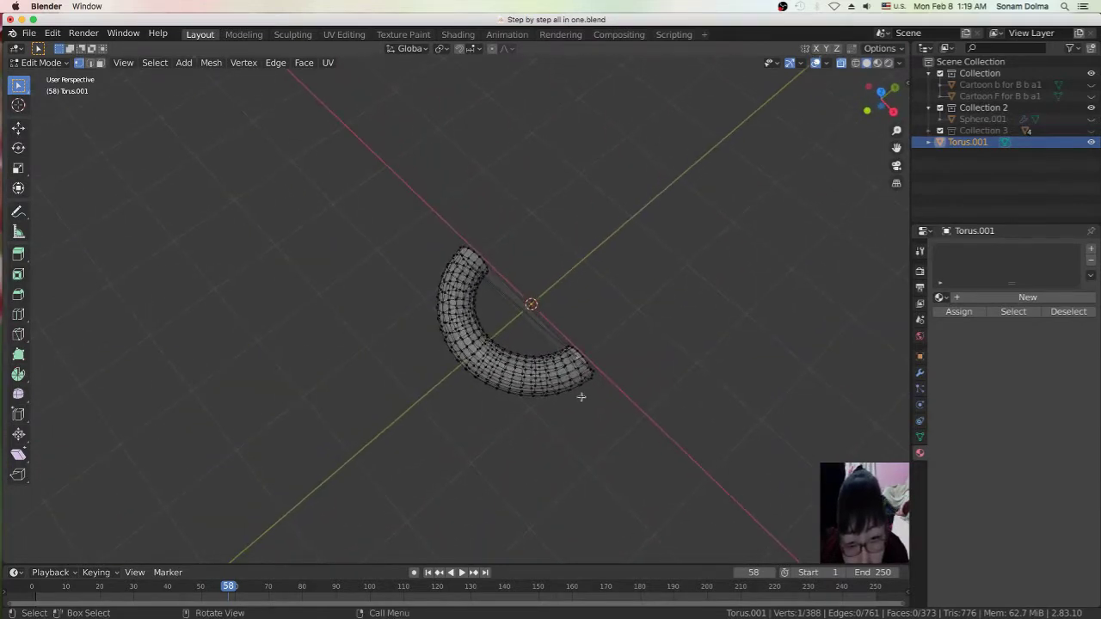
scroll(602, 387, up, 3)
middle_drag(645, 373, 619, 371)
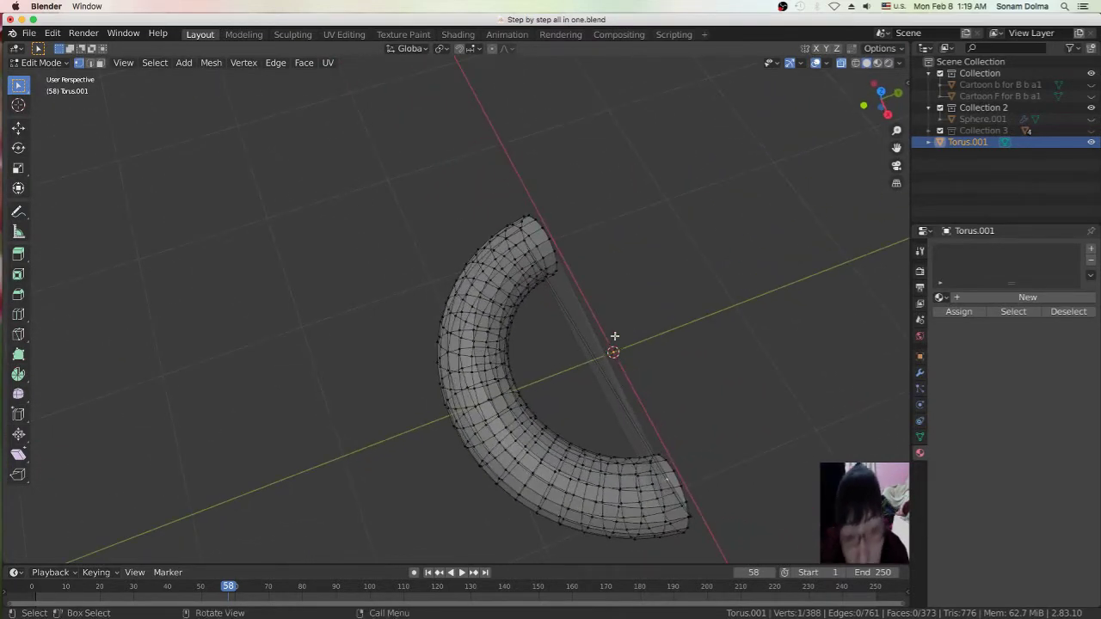
scroll(373, 232, down, 3)
mouse_move(553, 253)
middle_down()
mouse_move(556, 270)
mouse_move(526, 268)
middle_up()
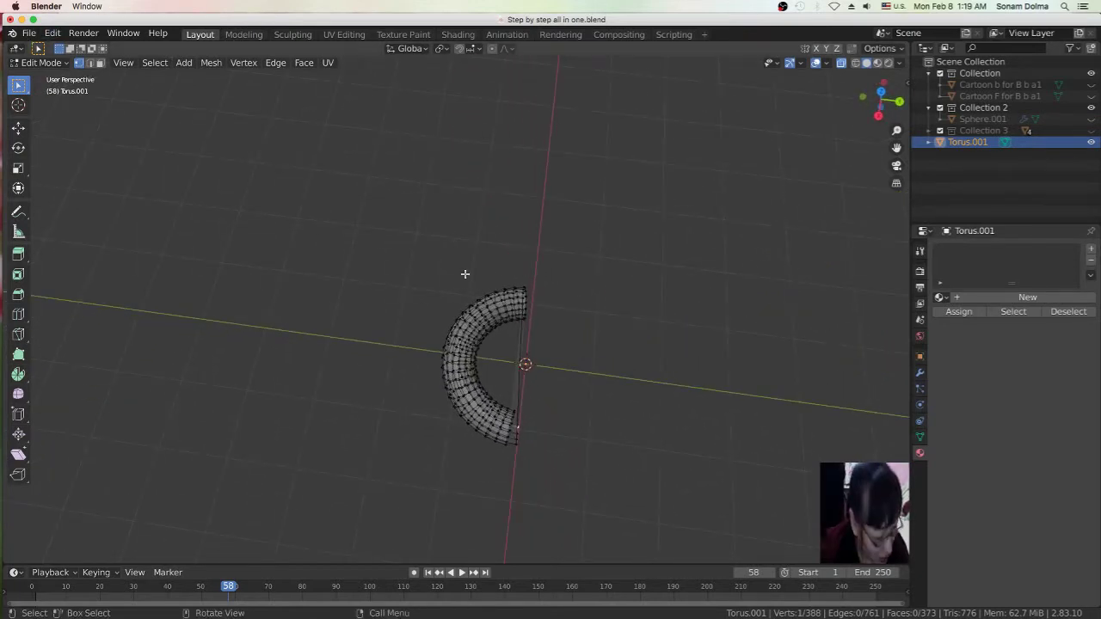
Undo the deletion so the torus's right half is restored
key(ctrl+z)
key(ctrl+shift+z)
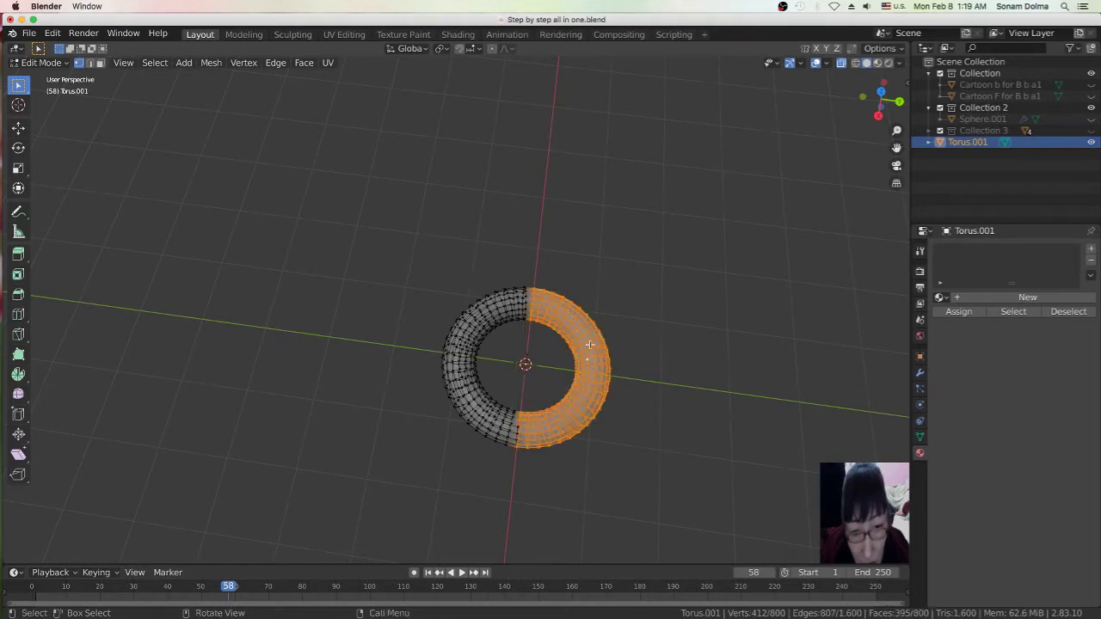
middle_drag(590, 348, 594, 252)
middle_drag(599, 362, 597, 368)
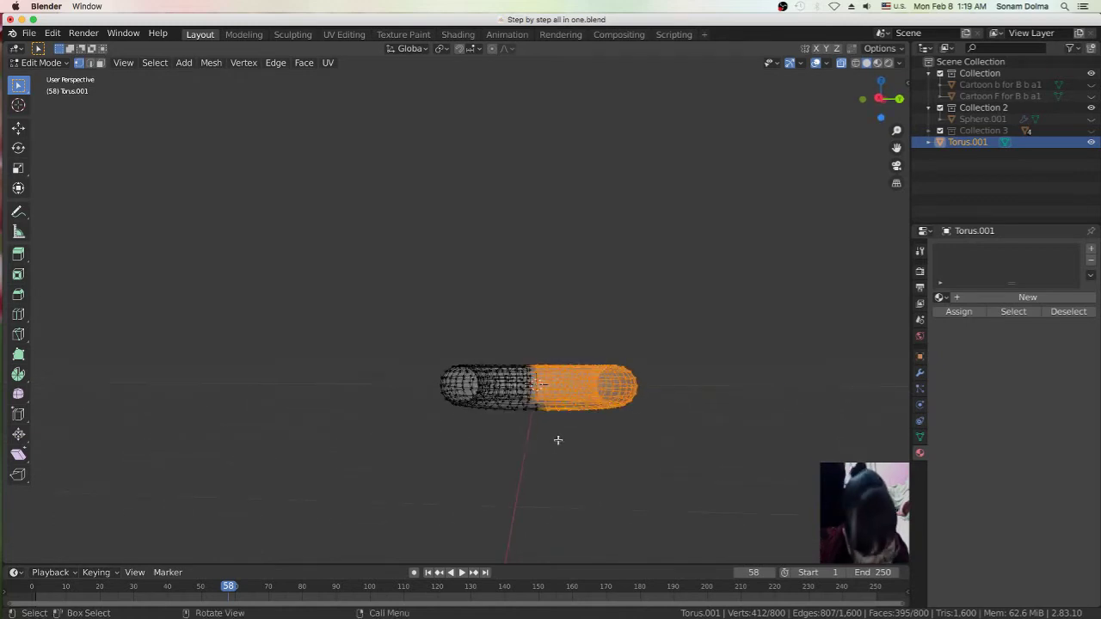
Clear the vertex selection and return the torus to Object Mode
key(c)
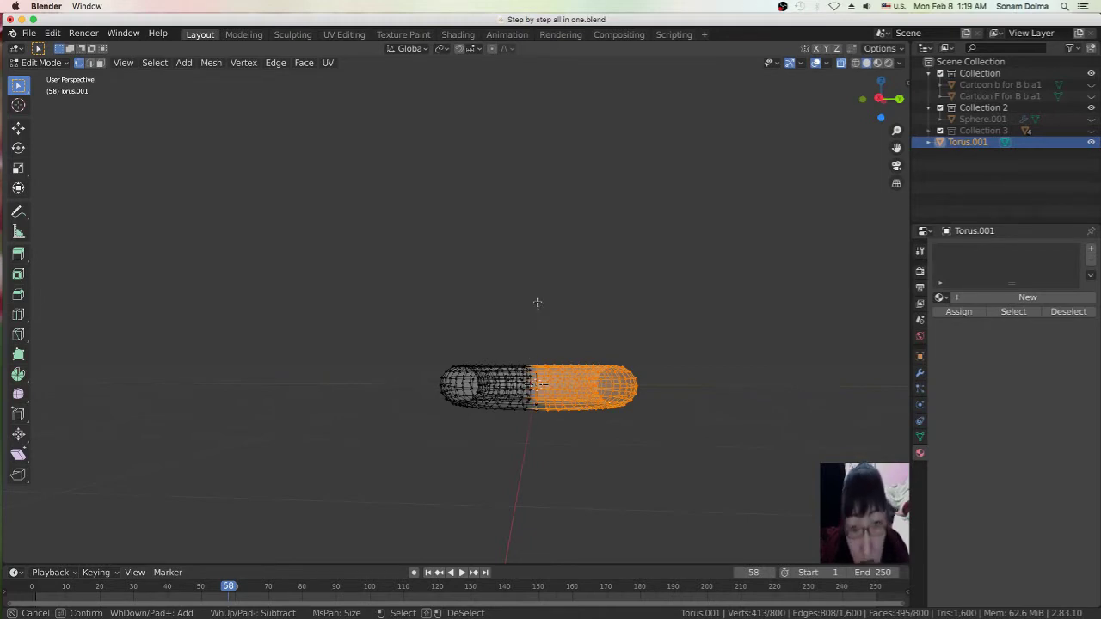
key(Escape)
key(alt+a)
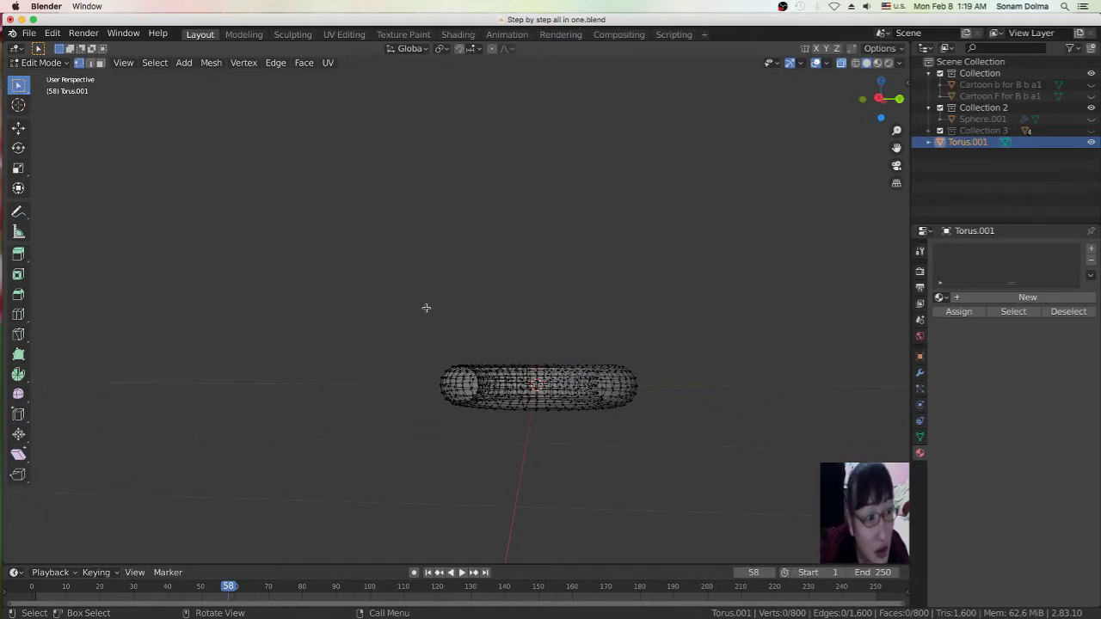
middle_drag(425, 309, 398, 295)
click(39, 62)
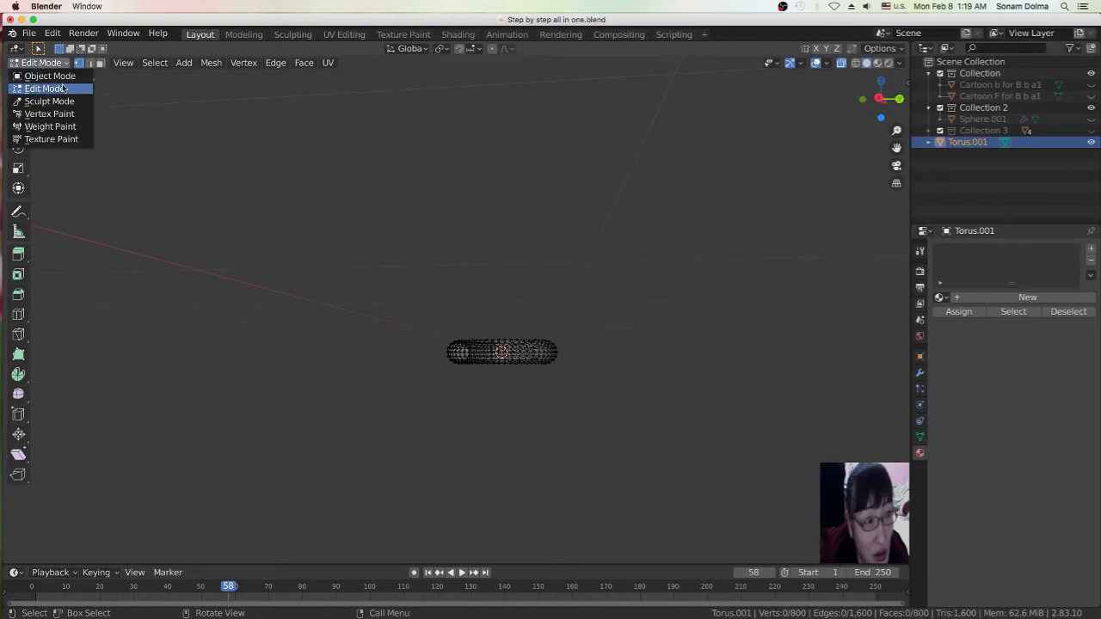
click(43, 76)
mouse_move(471, 346)
middle_down()
mouse_move(479, 444)
mouse_move(511, 389)
middle_up()
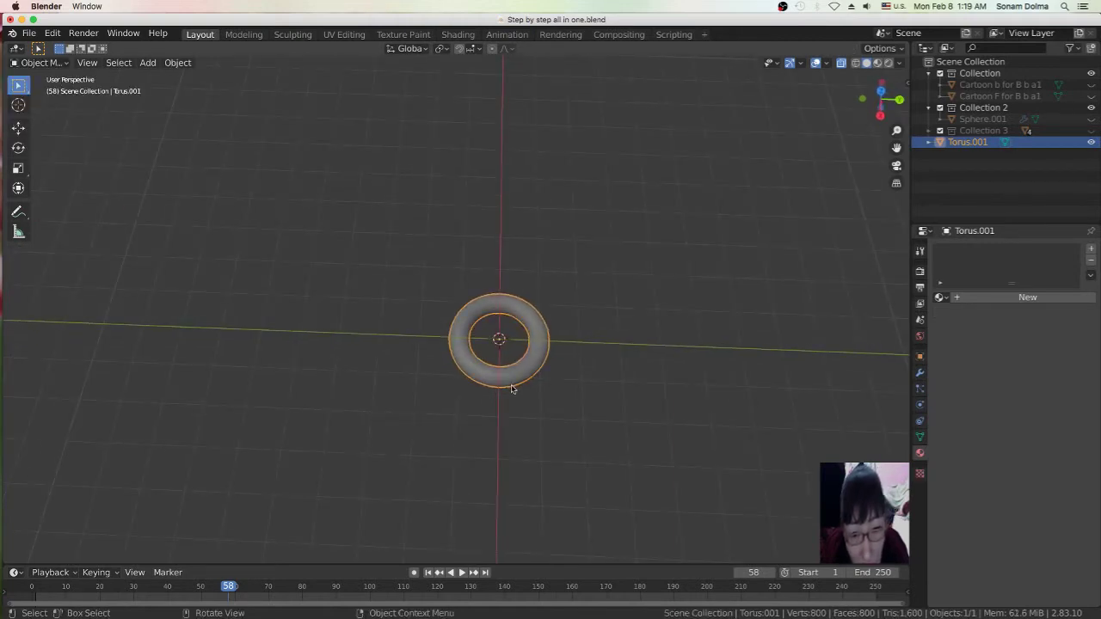
scroll(511, 389, up, 4)
click(47, 62)
click(48, 89)
middle_drag(884, 483, 560, 472)
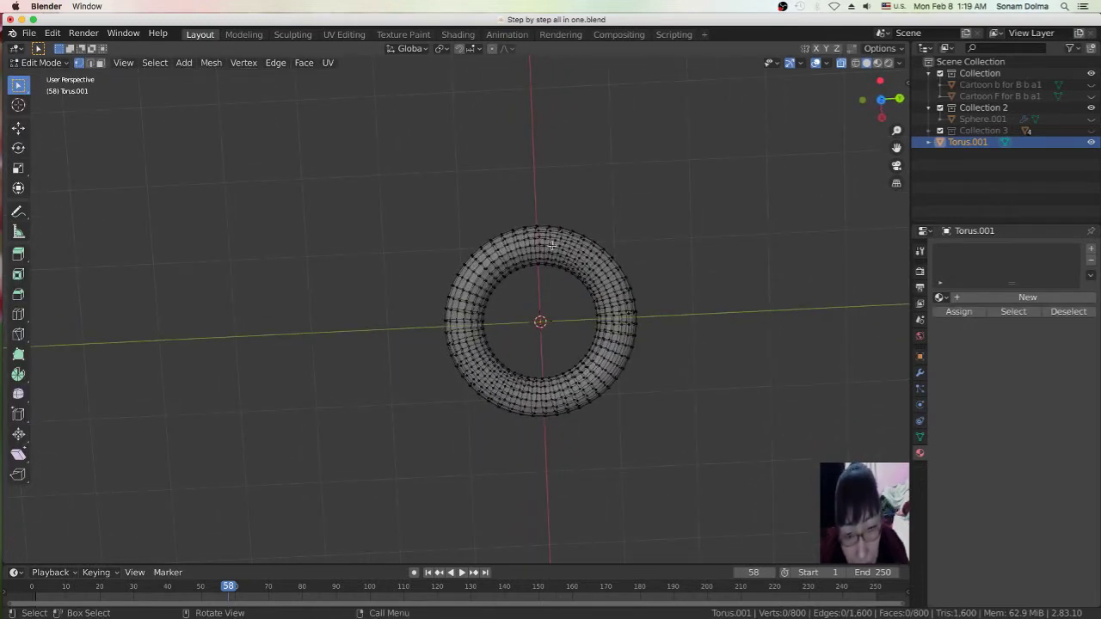
key(b)
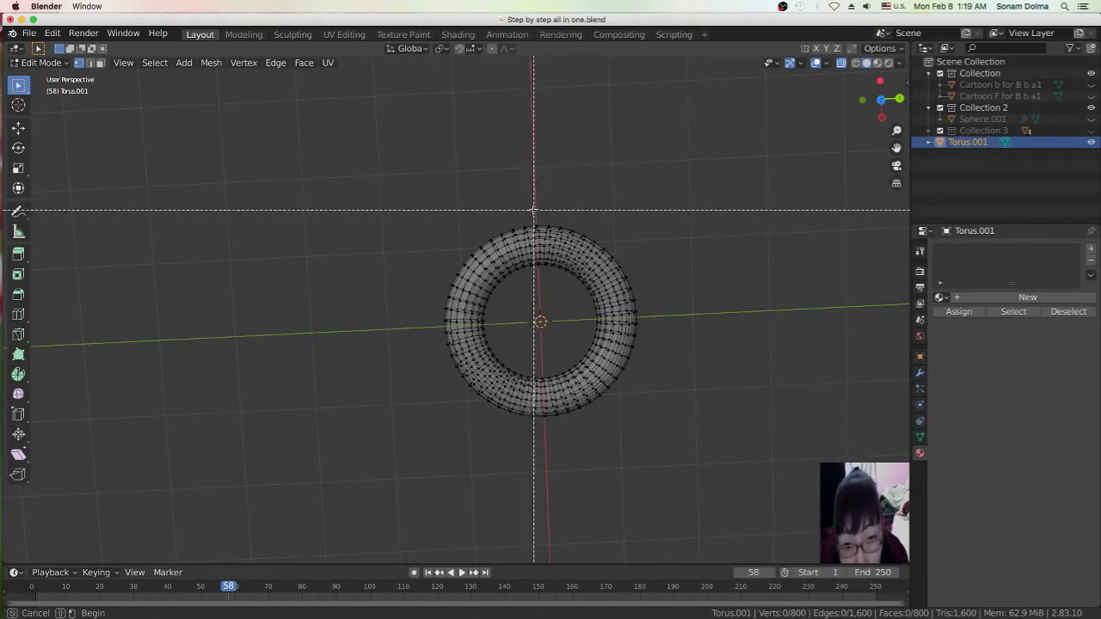
drag(530, 210, 653, 458)
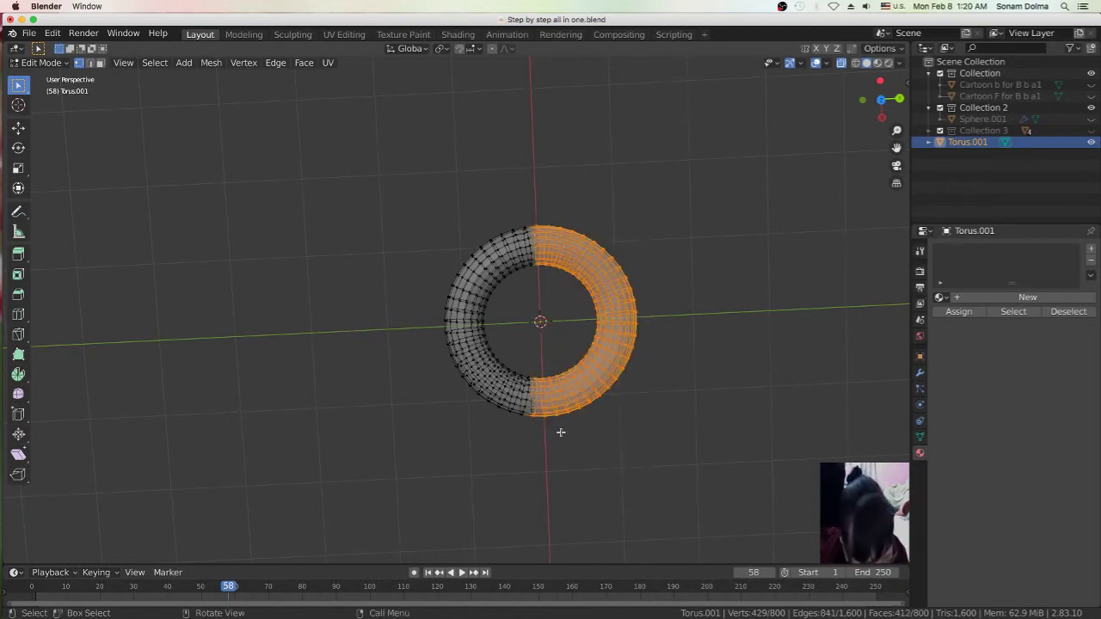
key(c)
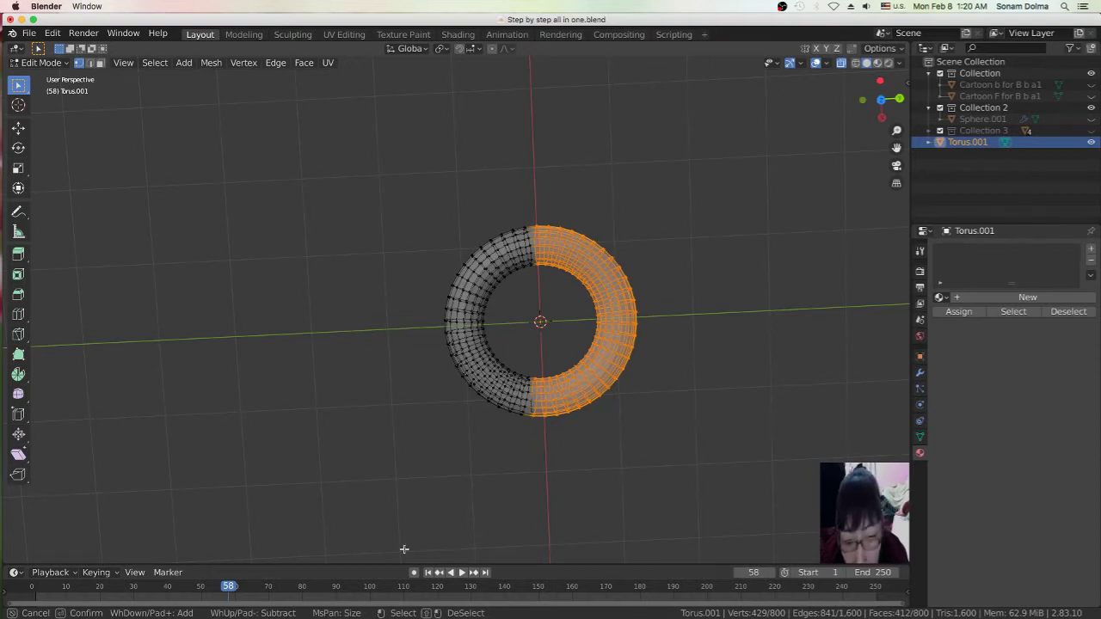
key(Escape)
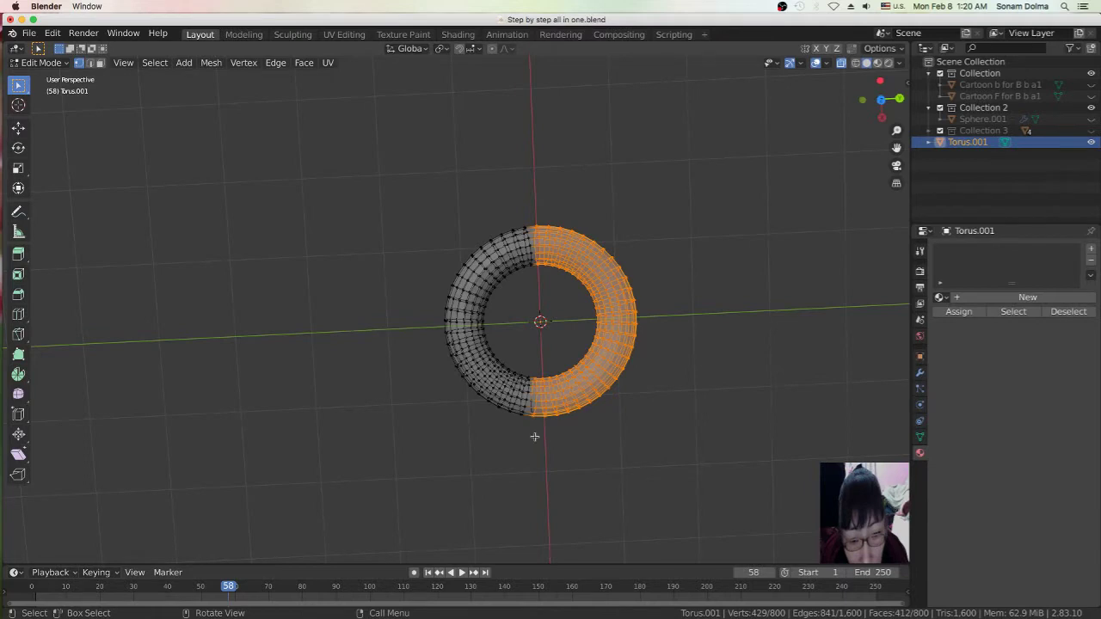
click(584, 379)
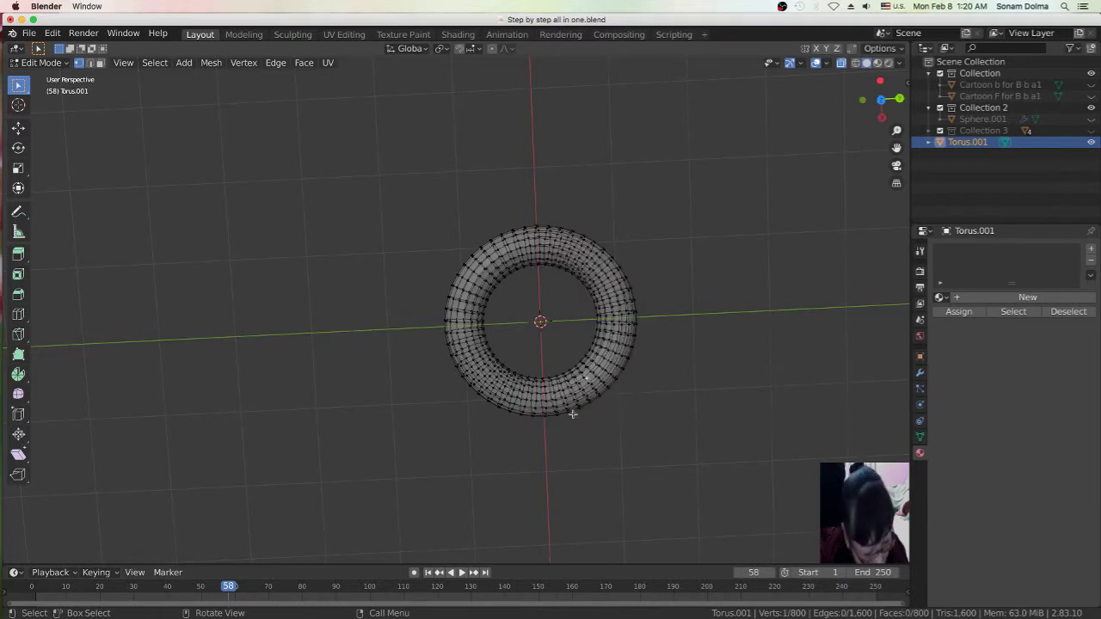
key(c)
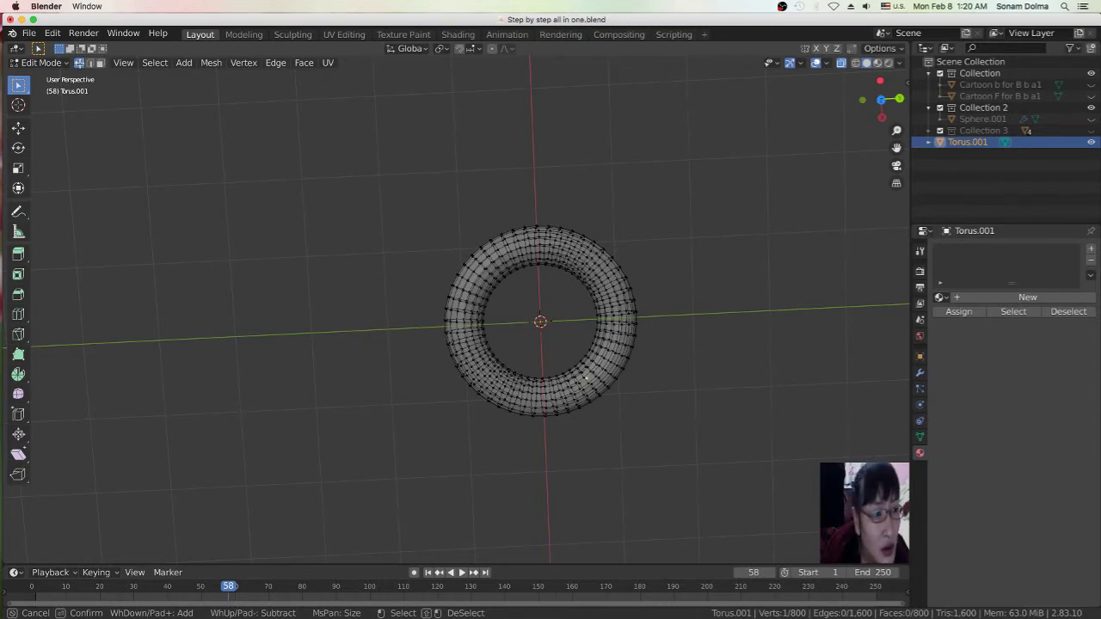
right_click(187, 121)
right_click(185, 121)
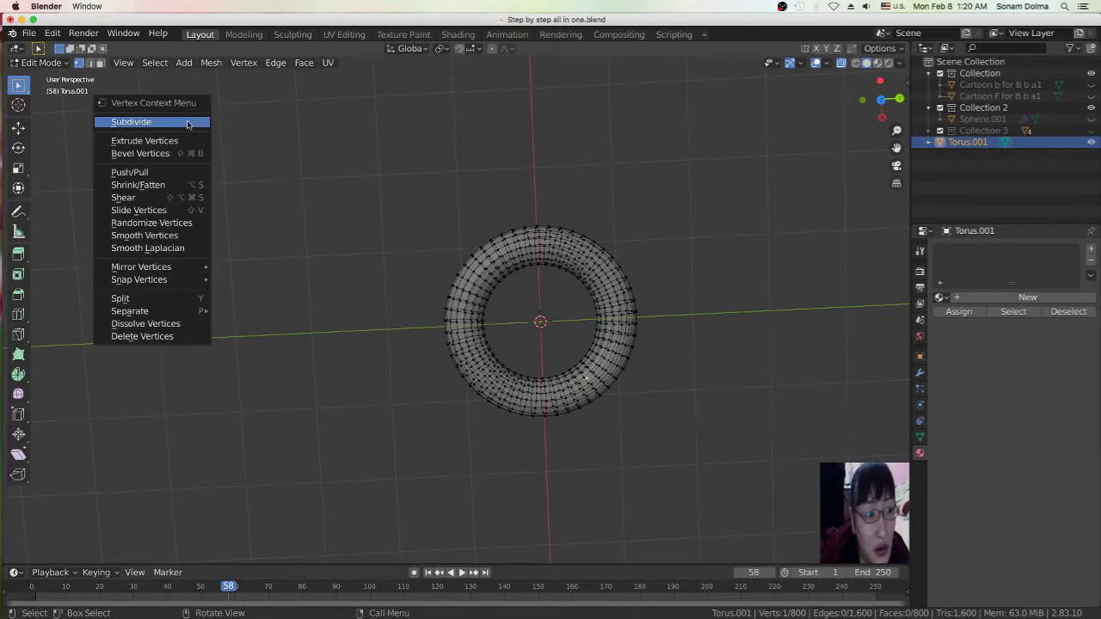
right_click(423, 118)
right_click(251, 190)
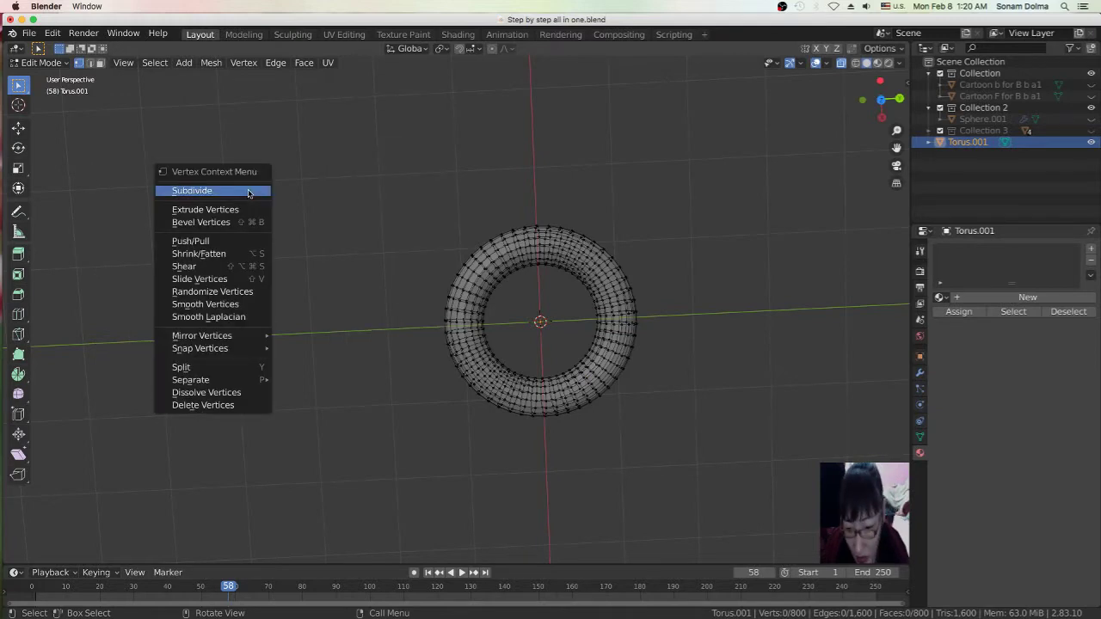
click(249, 187)
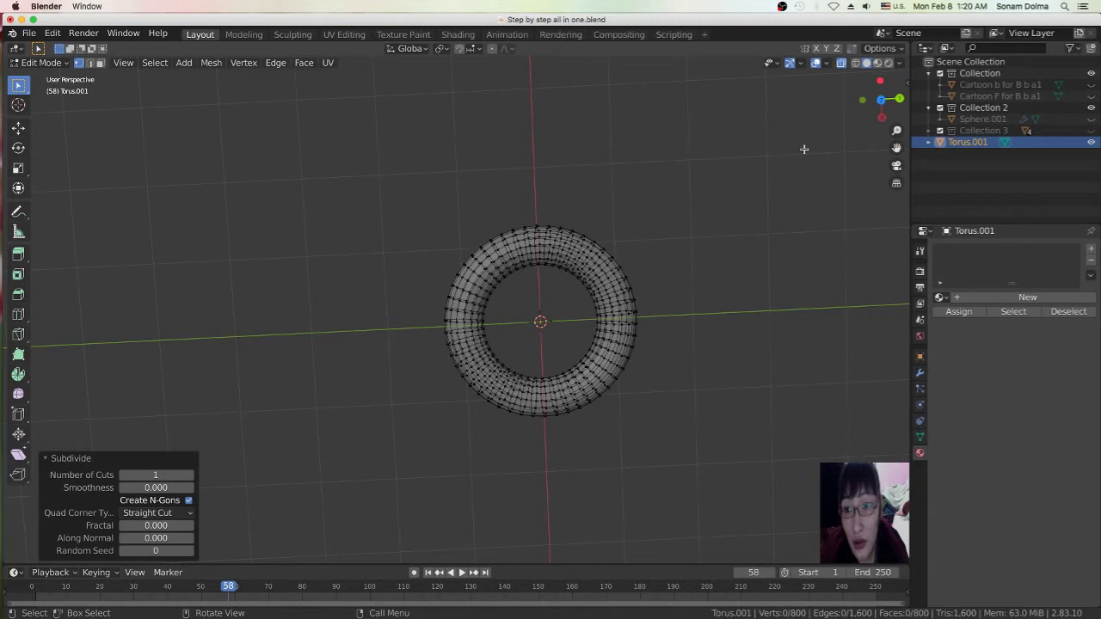
click(40, 63)
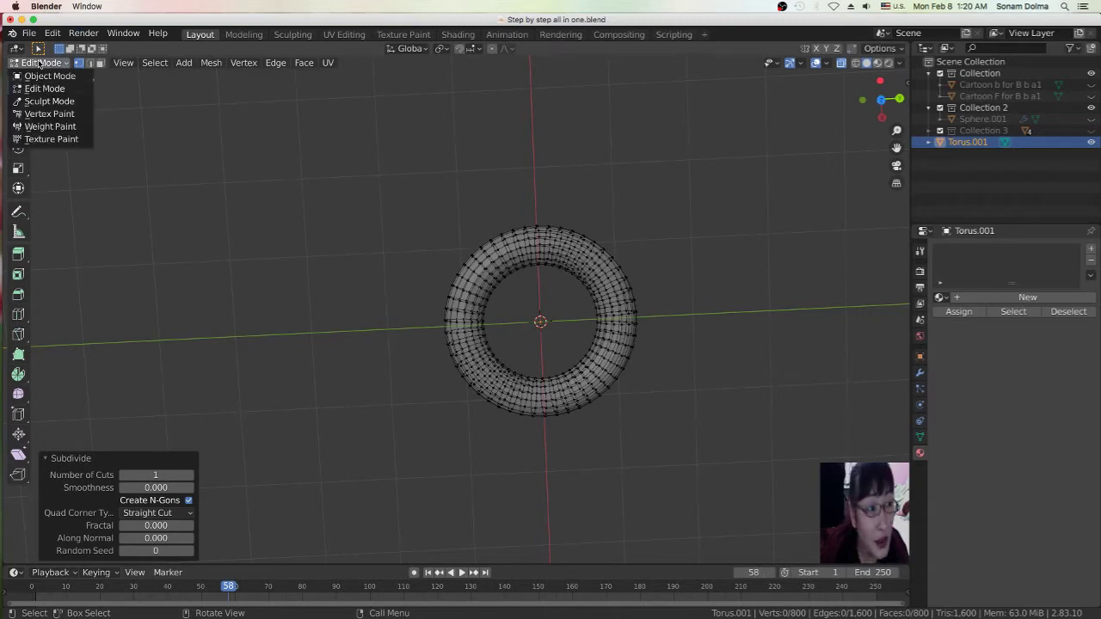
click(61, 78)
scroll(702, 379, up, 3)
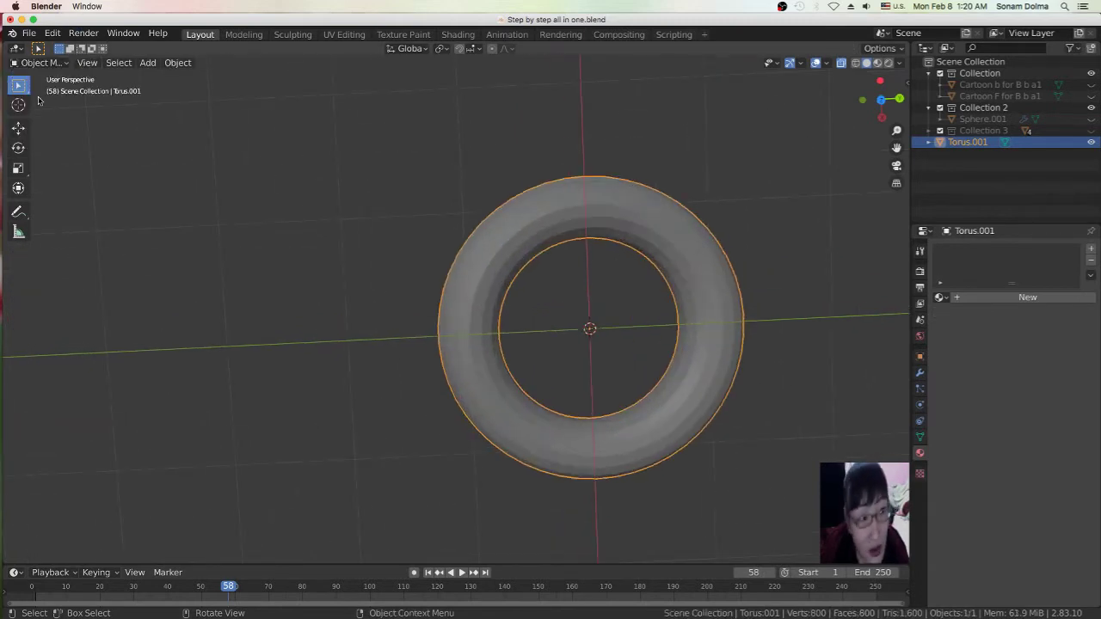
Put the torus in Edit Mode and select edge loops across the tube
click(40, 62)
click(50, 77)
click(38, 63)
click(44, 83)
middle_drag(614, 337, 612, 342)
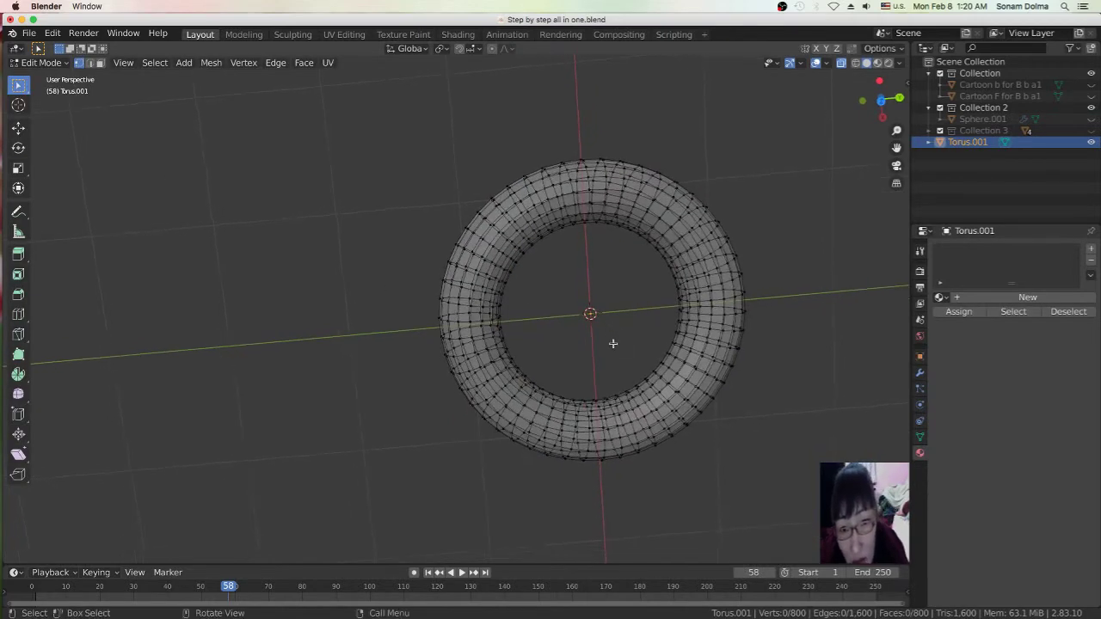
alt+click(601, 448)
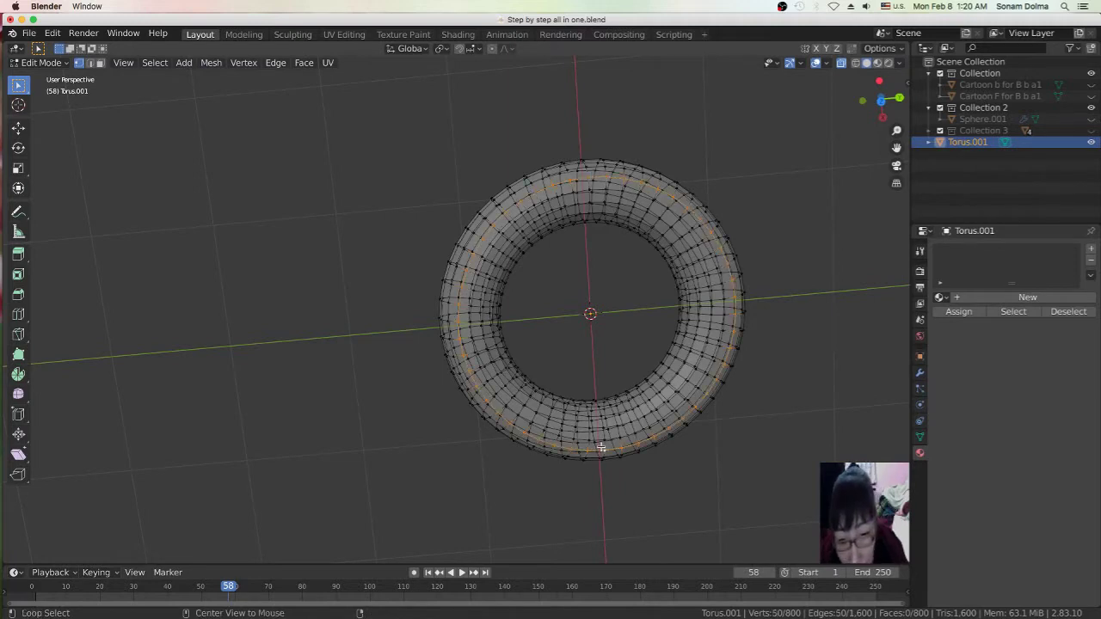
alt+click(601, 446)
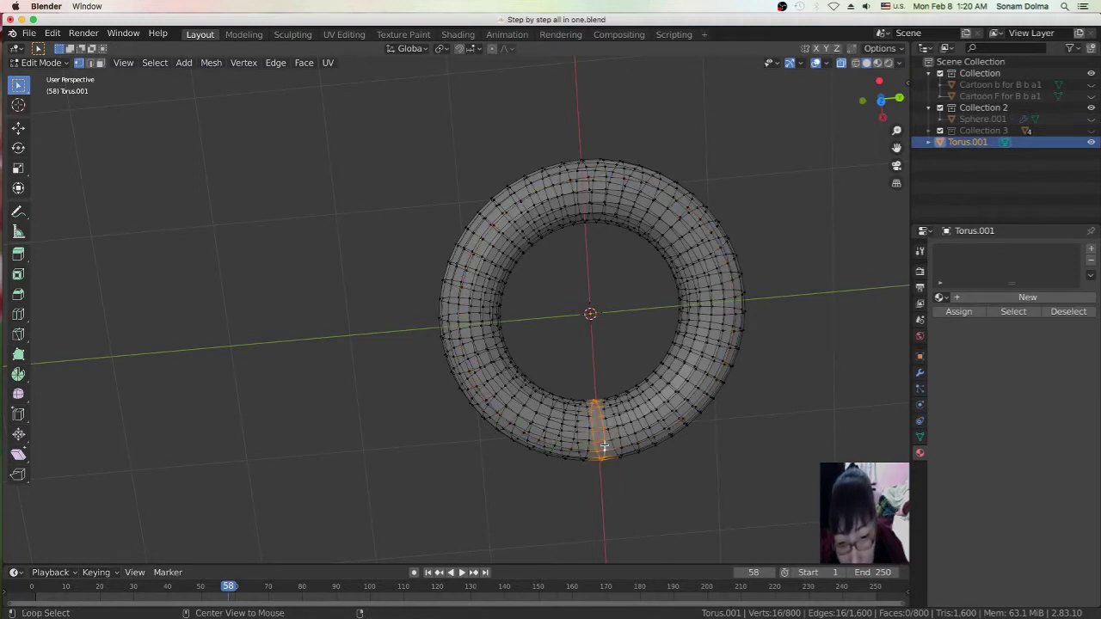
alt+shift+click(579, 198)
Box-select the torus's right half and delete those vertices, leaving a half ring
scroll(626, 299, down, 2)
scroll(632, 361, down, 1)
key(b)
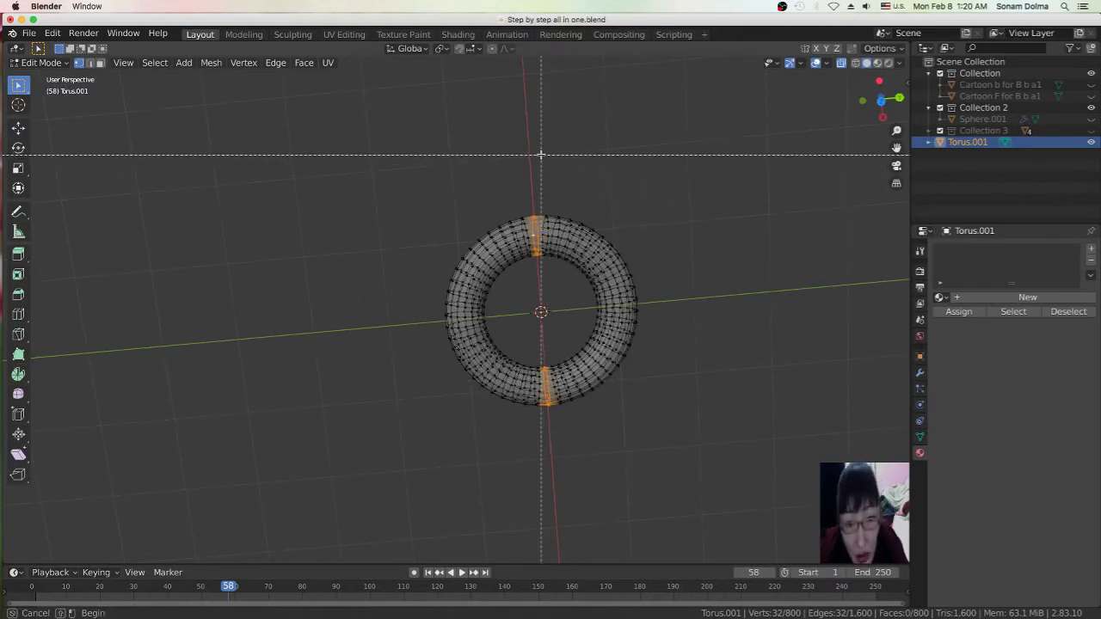
mouse_move(540, 155)
mouse_down()
mouse_move(696, 454)
mouse_move(645, 424)
mouse_up()
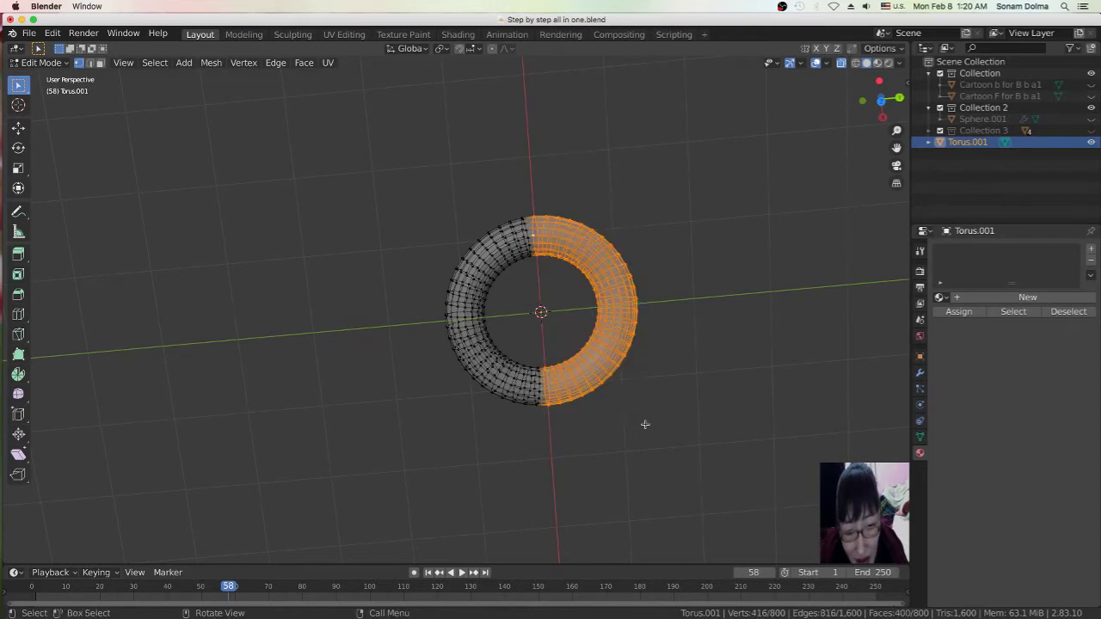
key(x)
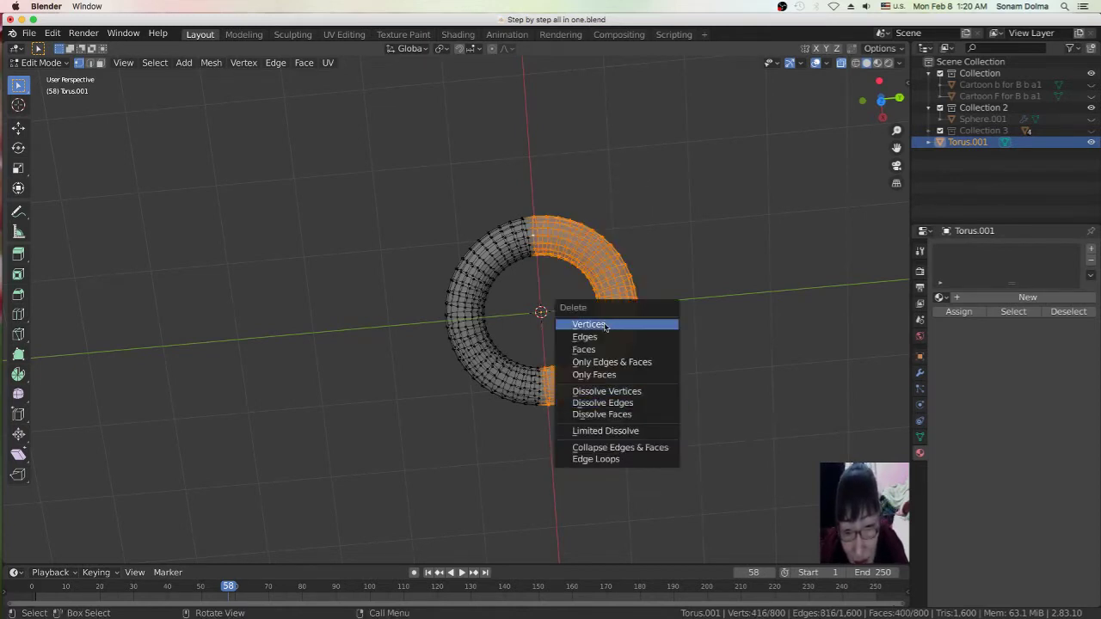
click(604, 326)
Select all half-torus vertices in top view and activate the Transform tool
mouse_move(634, 381)
middle_down()
mouse_move(489, 433)
mouse_move(483, 417)
middle_up()
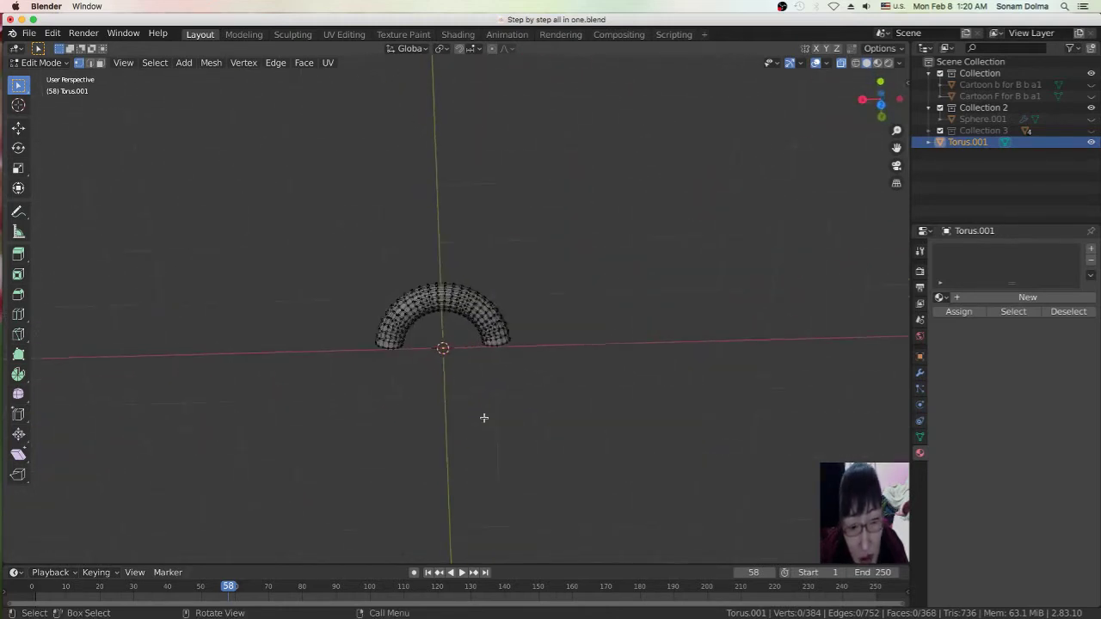
scroll(490, 404, up, 4)
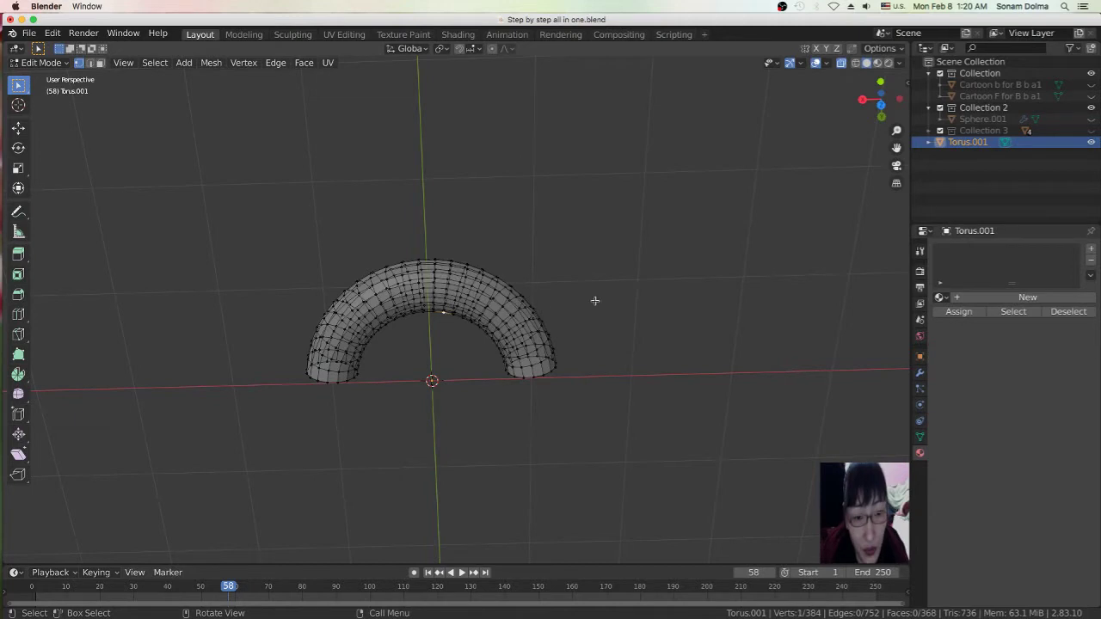
key(s)
key(Escape)
key(s)
key(Escape)
key(a)
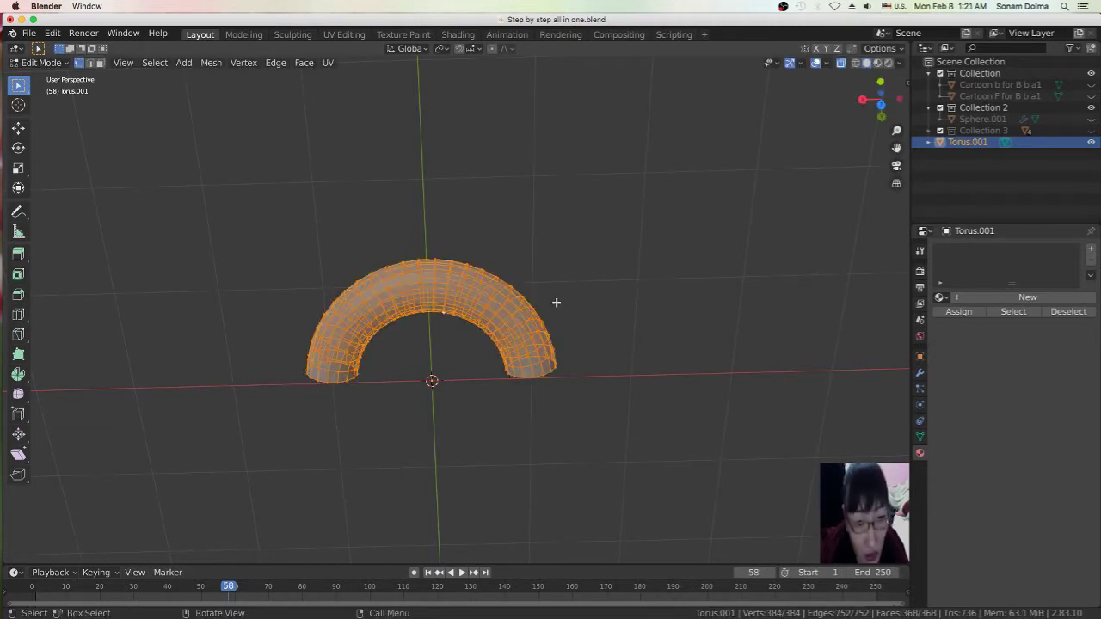
scroll(452, 332, down, 3)
middle_drag(453, 390, 507, 358)
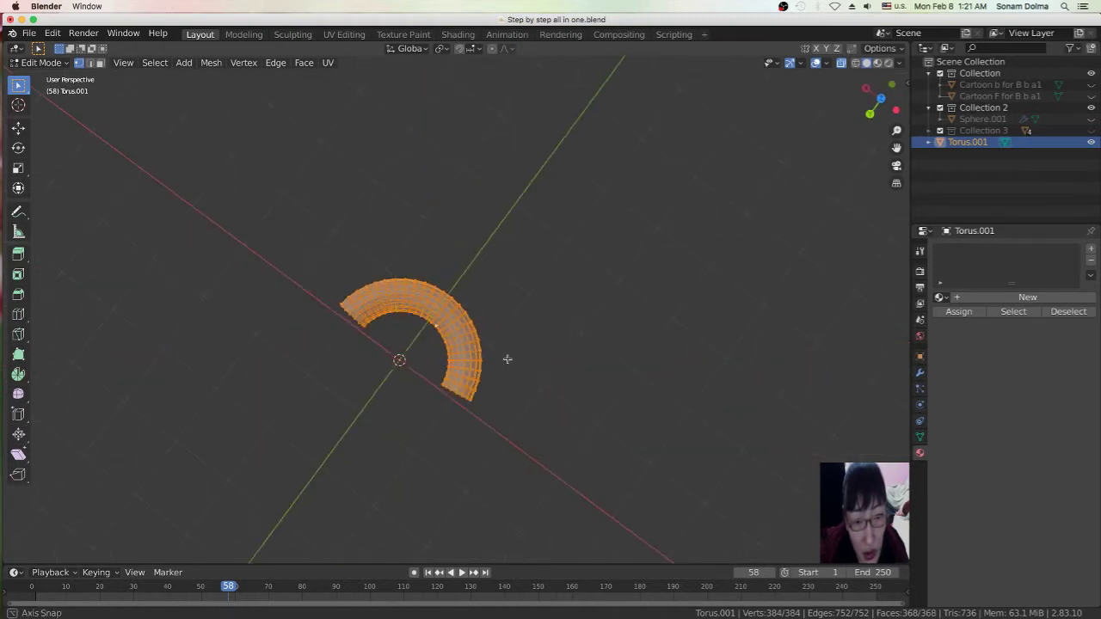
key(KP_7)
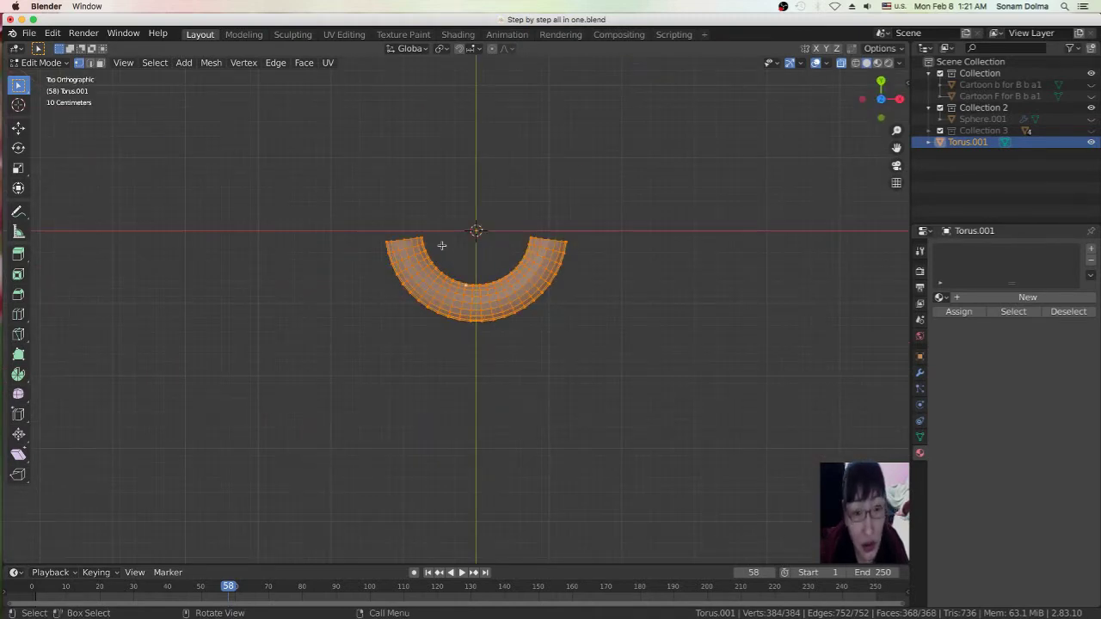
click(17, 188)
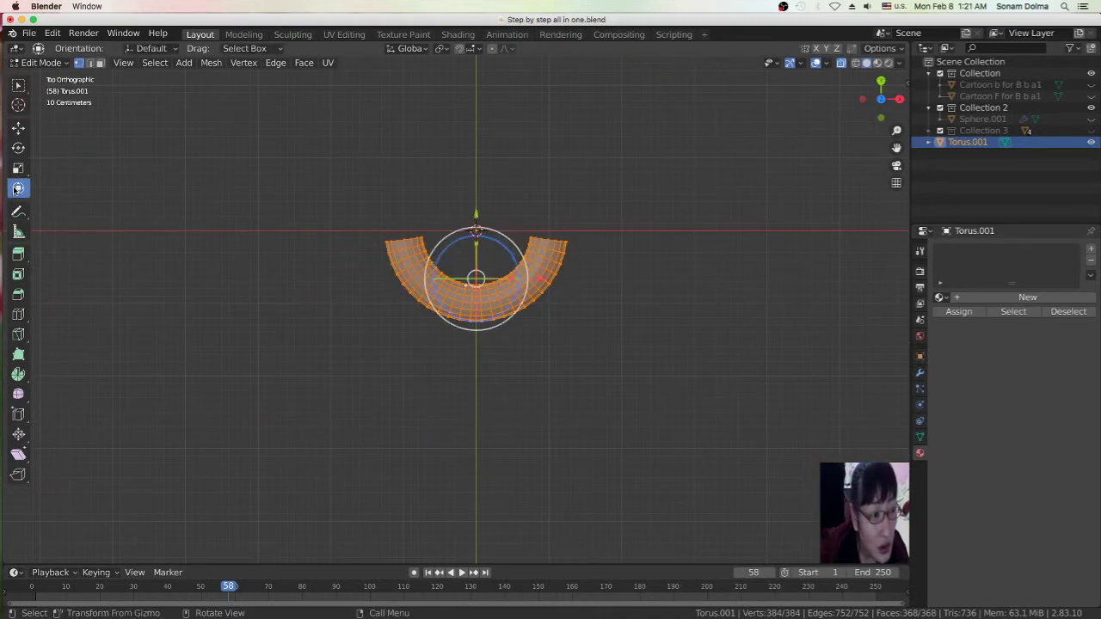
Scale the half torus down, then to 1.531 along Y and 0.952 along X
mouse_move(512, 240)
mouse_down()
mouse_move(475, 274)
mouse_move(476, 260)
mouse_move(475, 286)
mouse_up()
key(y)
drag(476, 286, 513, 277)
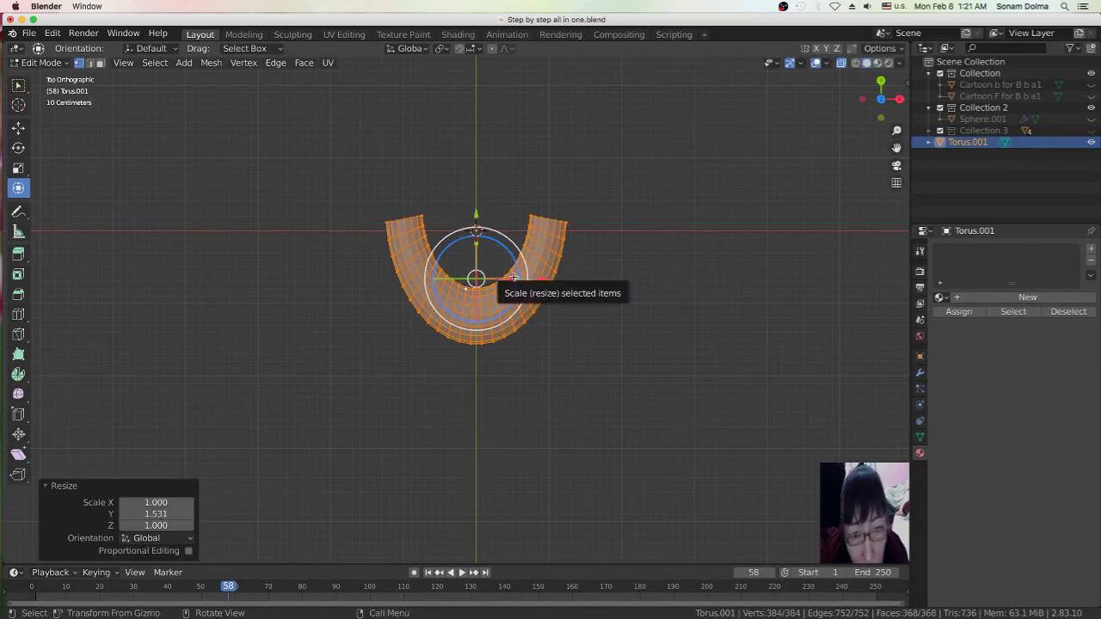
key(s)
key(x)
click(520, 286)
middle_drag(565, 339, 553, 223)
mouse_move(521, 459)
middle_down()
mouse_move(548, 445)
mouse_move(544, 458)
middle_up()
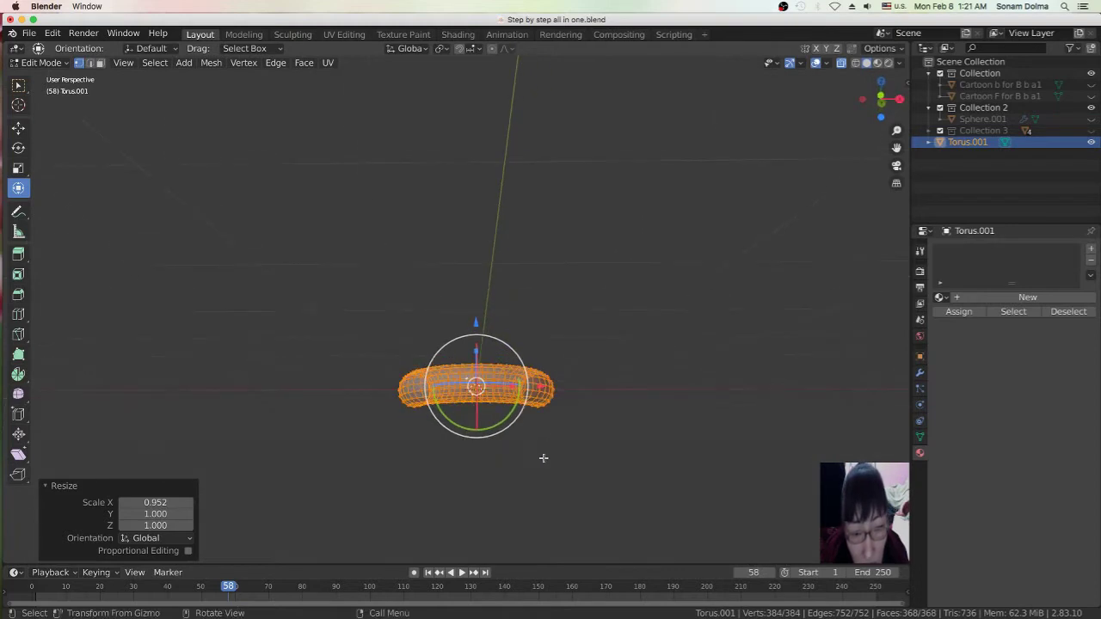
In Object Mode, raise the torus about 1.14 m along Z
click(38, 63)
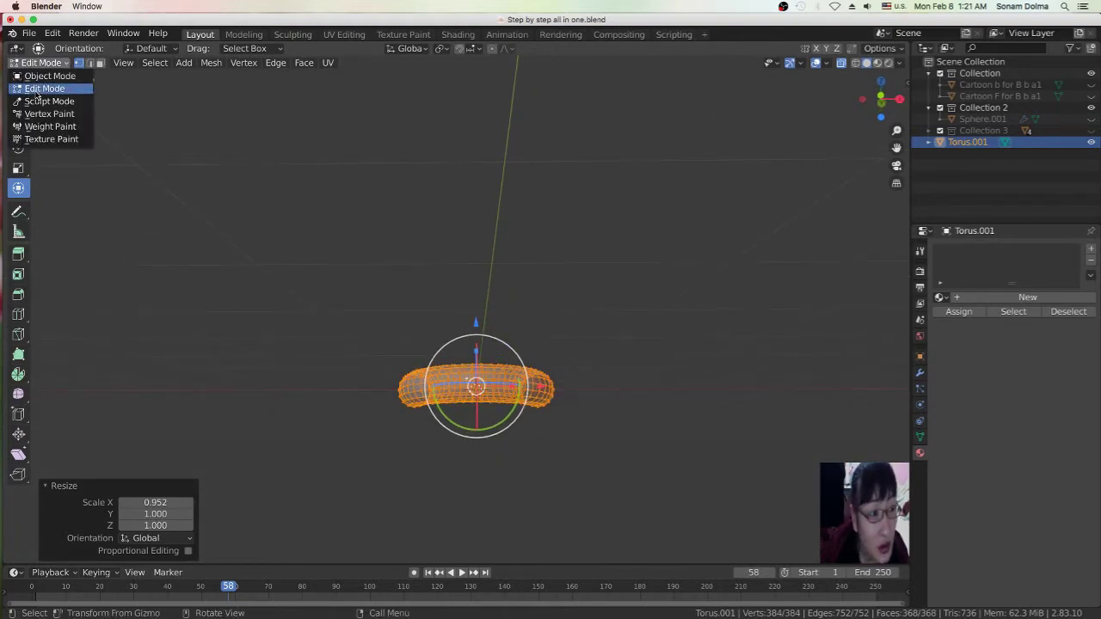
click(39, 76)
middle_drag(676, 501, 528, 474)
key(g)
key(z)
click(539, 370)
mouse_move(454, 398)
middle_down()
mouse_move(733, 462)
mouse_move(719, 457)
middle_up()
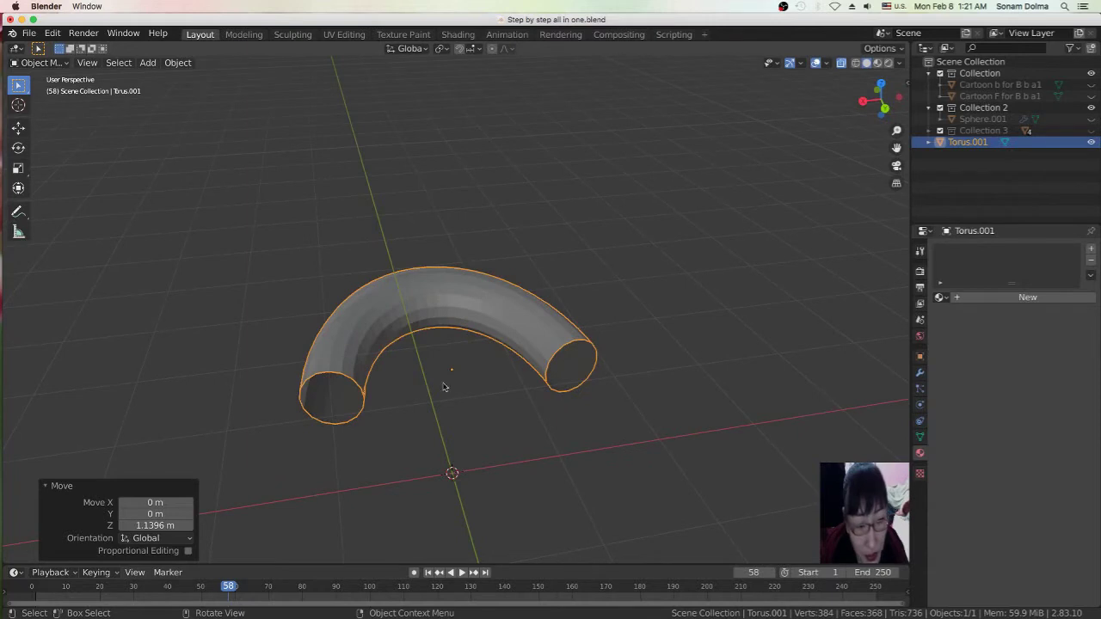
In Edit Mode top view, shift the mesh about 1.12 m along Y, then return to Object Mode
click(33, 69)
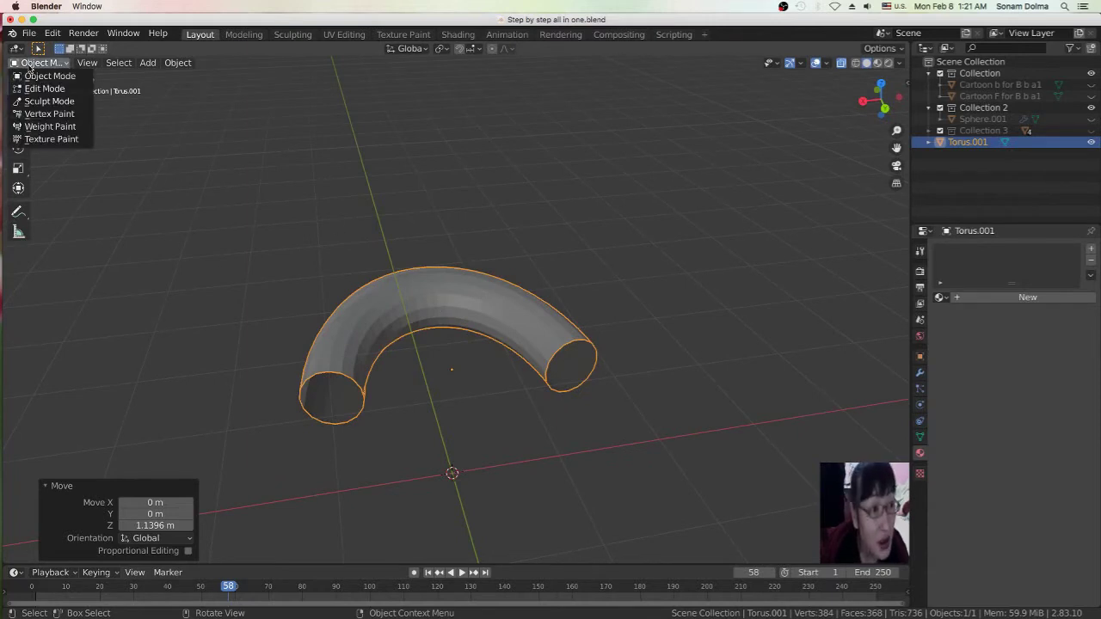
click(36, 89)
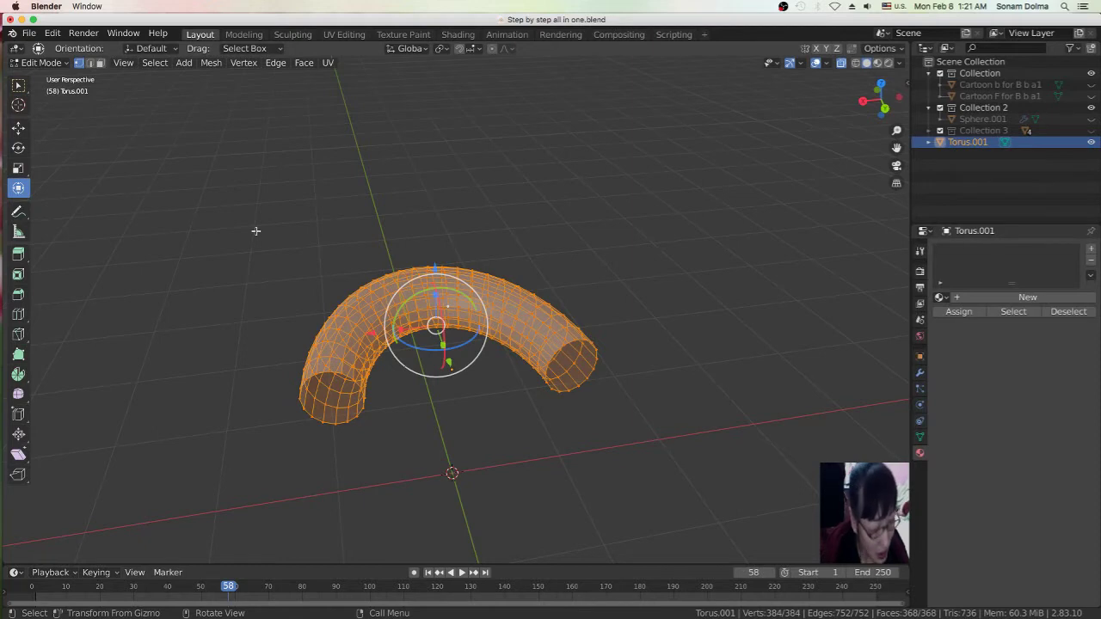
key(KP_7)
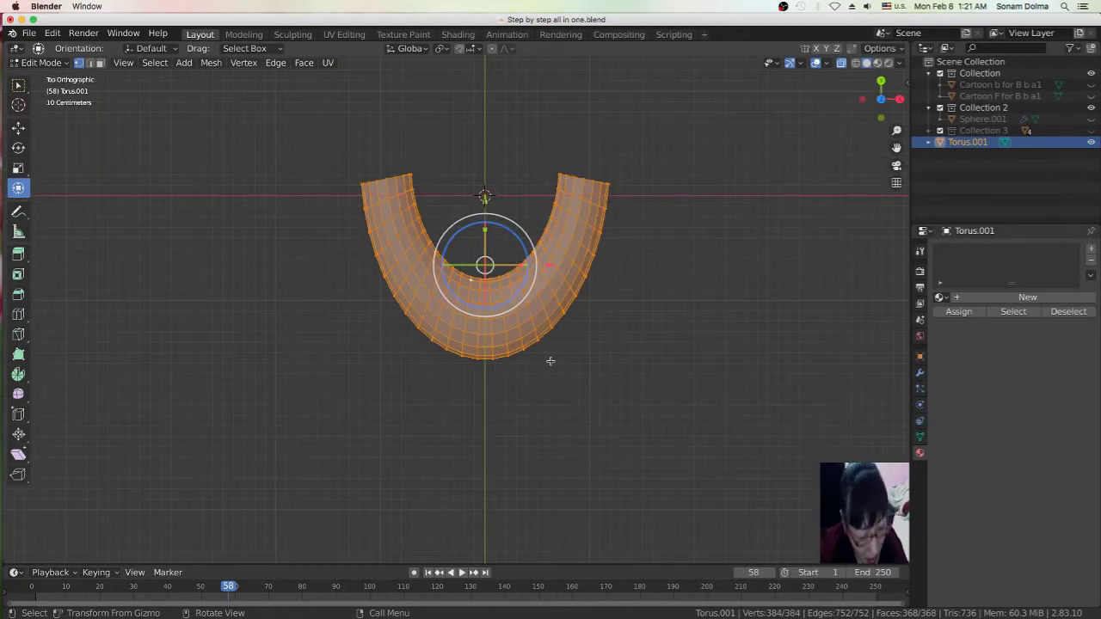
key(g)
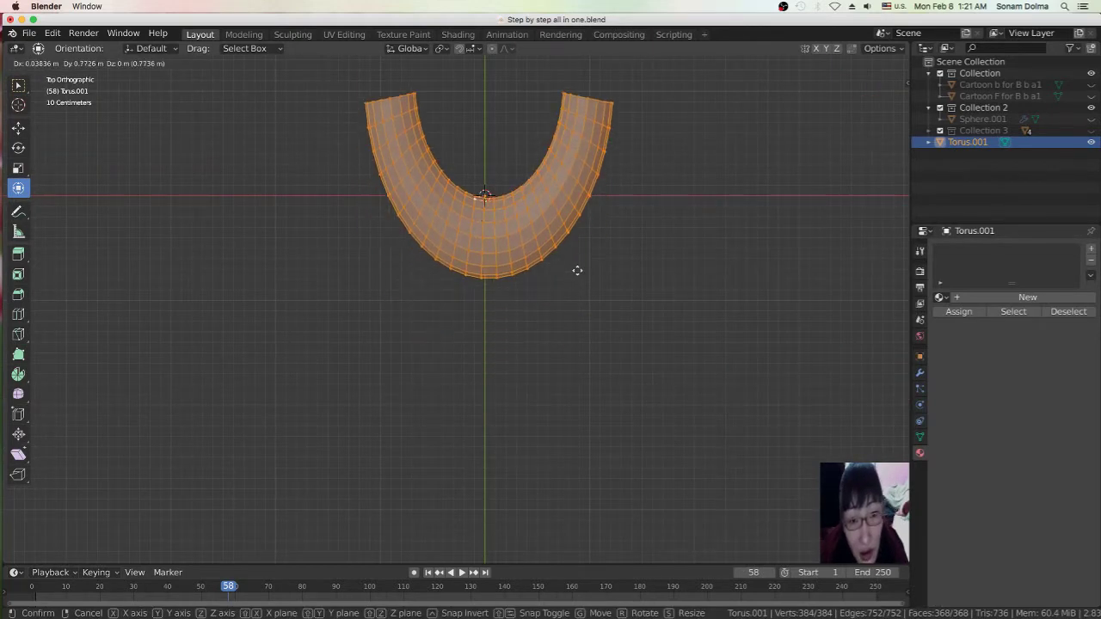
click(571, 249)
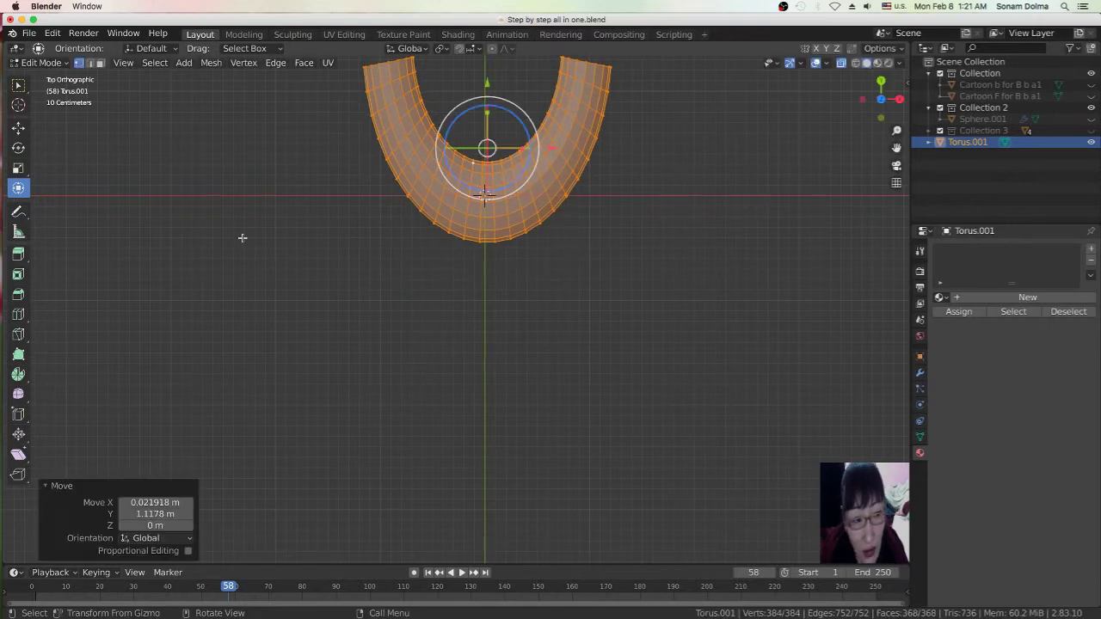
click(38, 63)
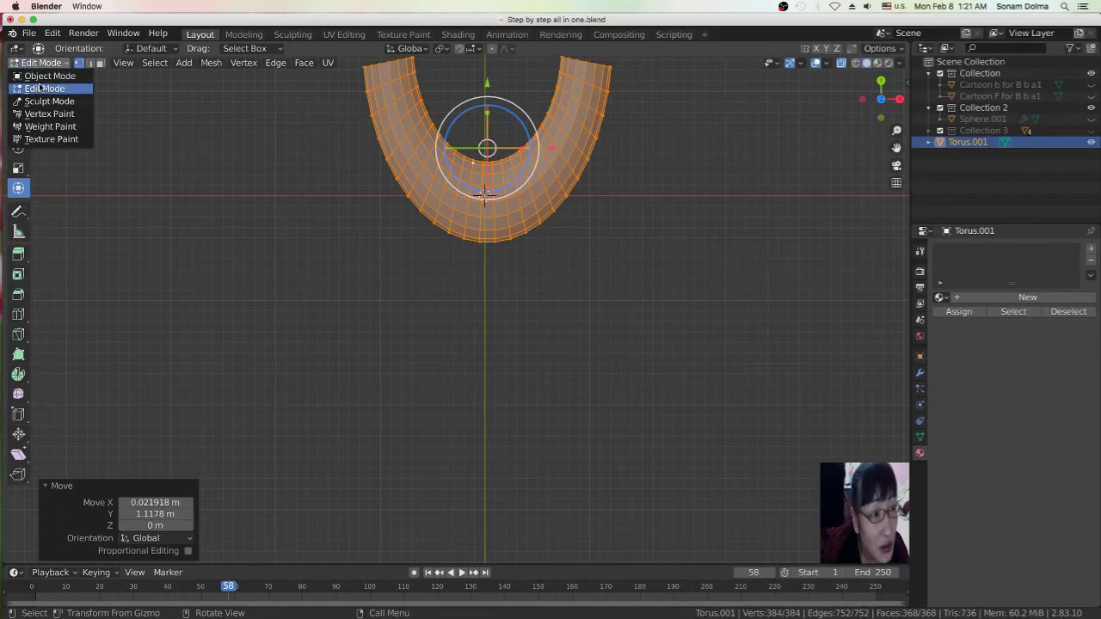
click(41, 86)
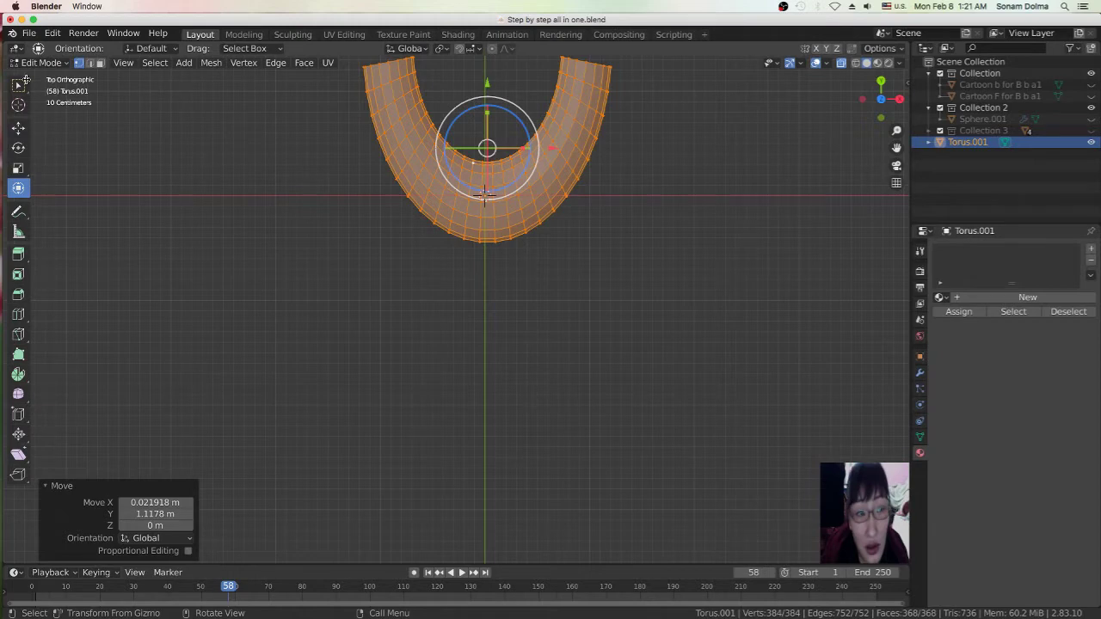
click(39, 63)
click(36, 73)
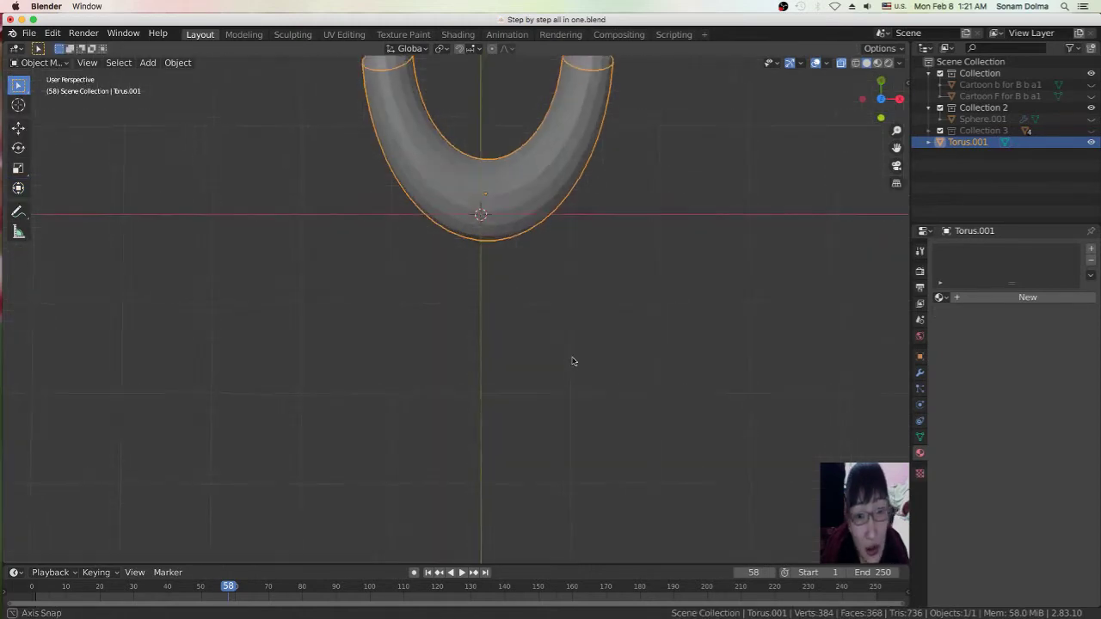
Turn off X-ray and inspect the solid torus from the side and below
mouse_move(571, 361)
middle_down()
mouse_move(567, 253)
mouse_move(565, 270)
middle_up()
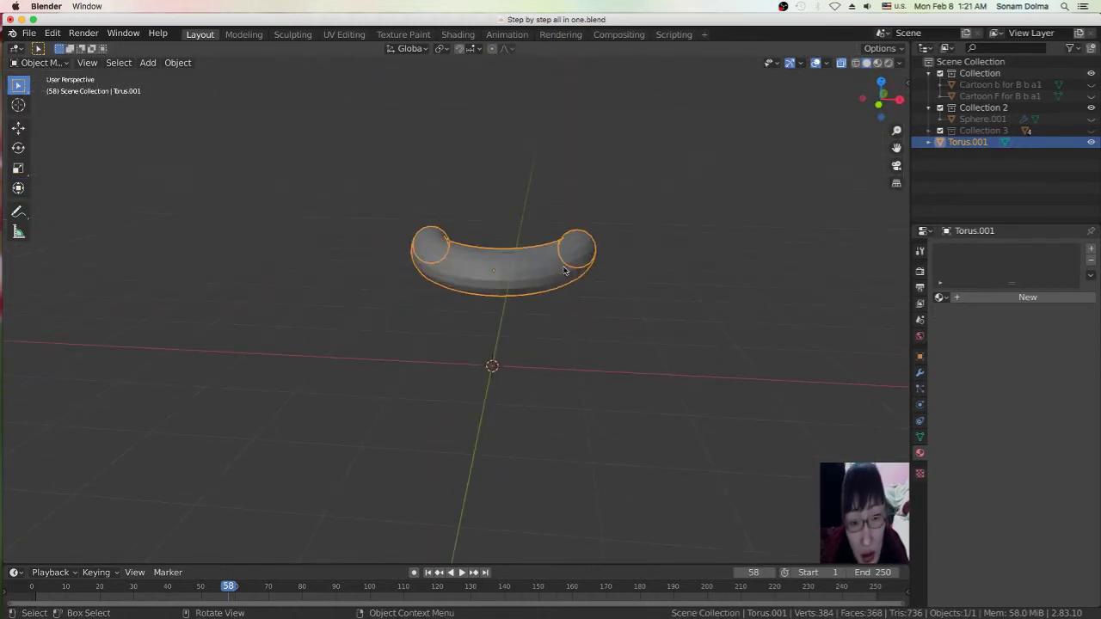
click(841, 62)
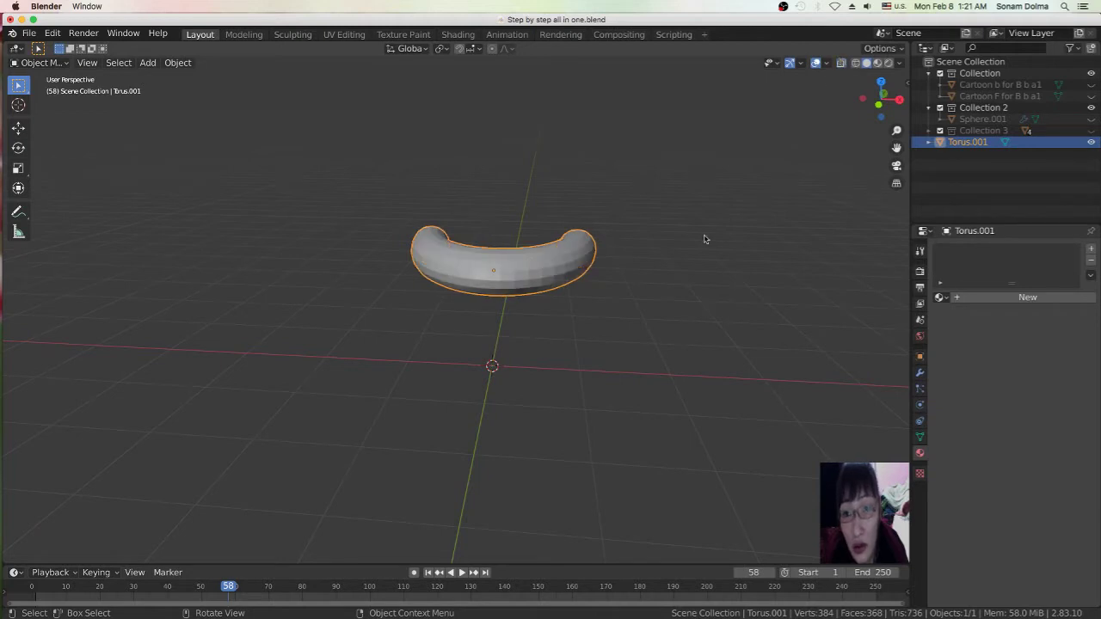
mouse_move(579, 332)
middle_down()
mouse_move(582, 310)
mouse_move(565, 368)
middle_up()
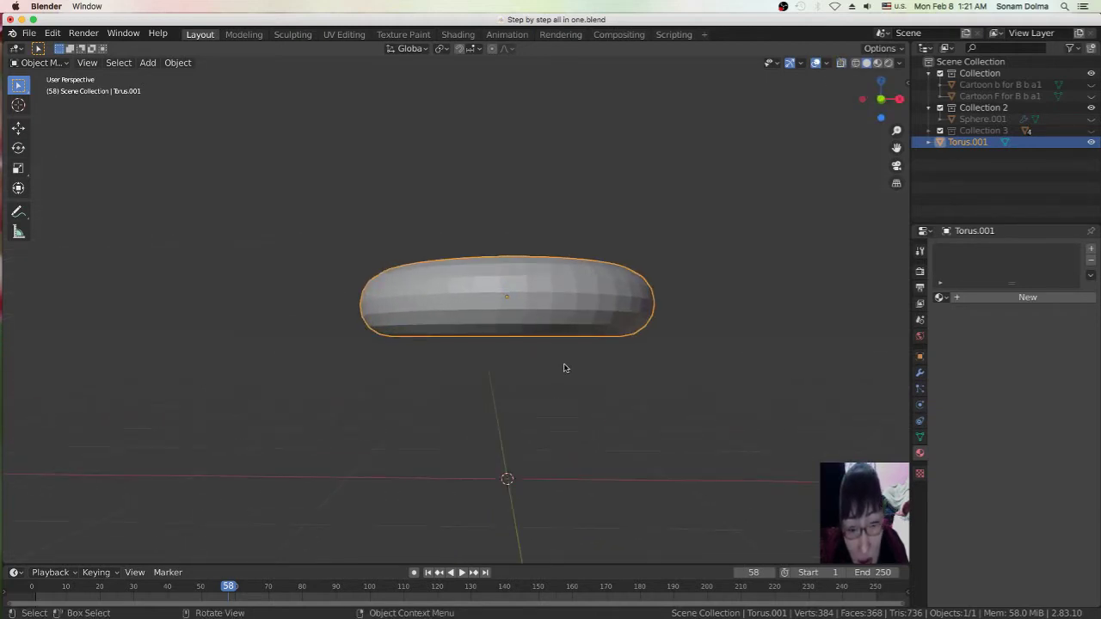
mouse_move(571, 307)
middle_down()
mouse_move(574, 282)
mouse_move(547, 362)
middle_up()
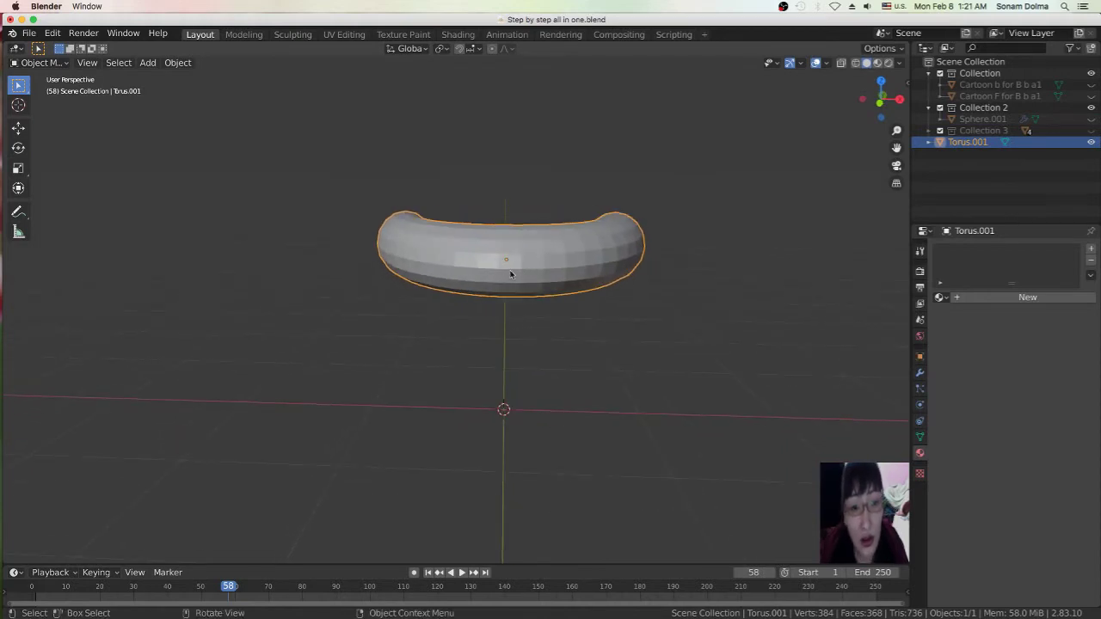
Put the torus in Edit Mode and switch to the top orthographic view
click(39, 63)
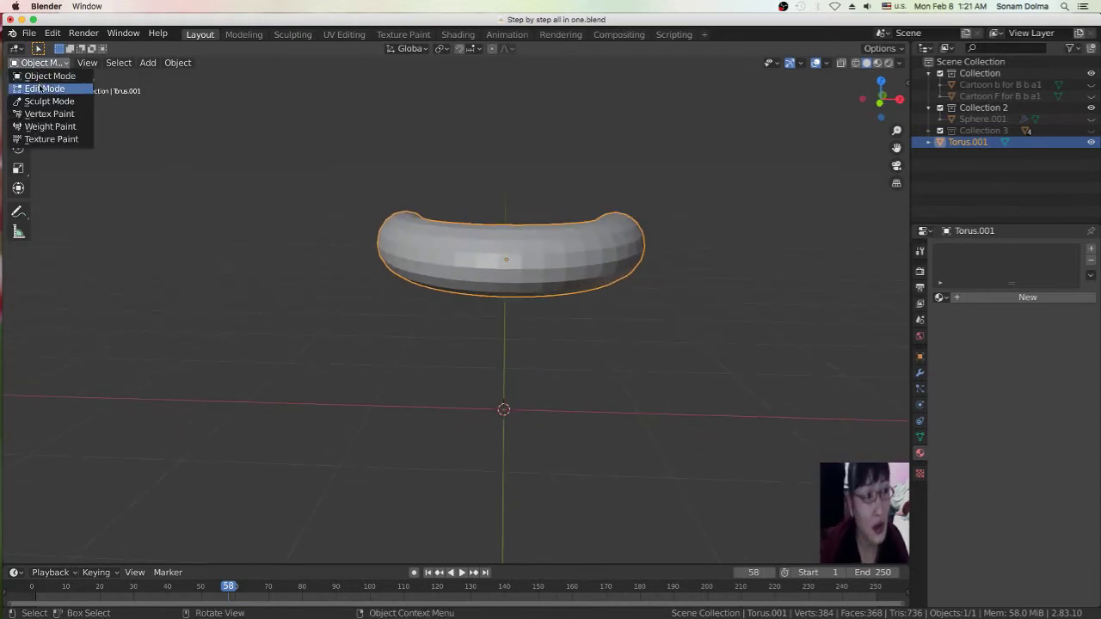
click(38, 84)
middle_drag(534, 334, 534, 392)
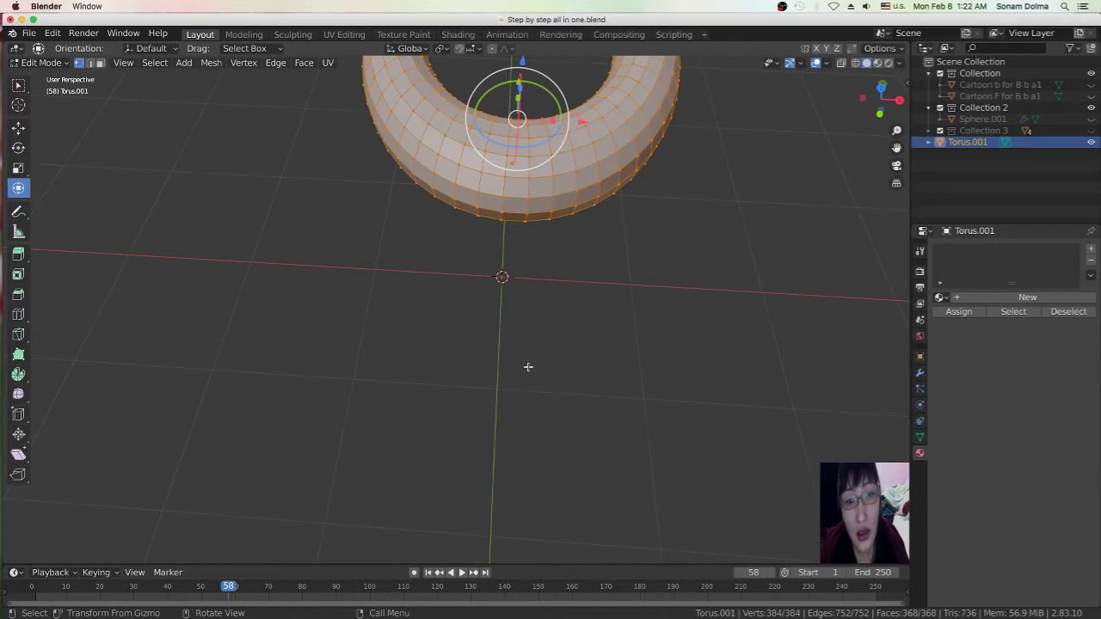
click(28, 65)
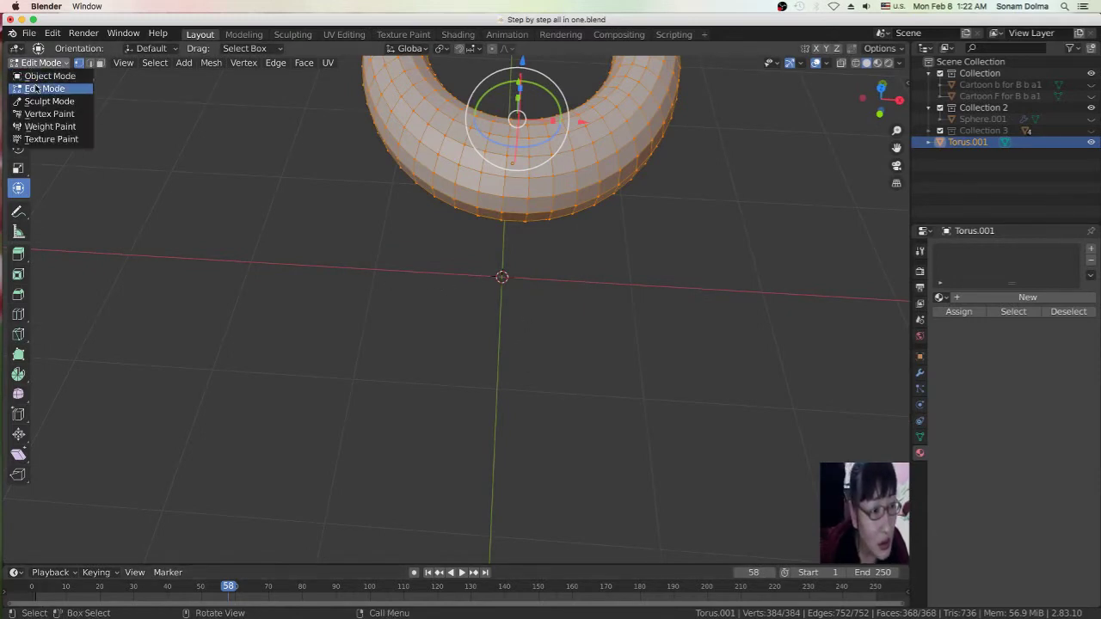
key(KP_7)
scroll(460, 316, down, 3)
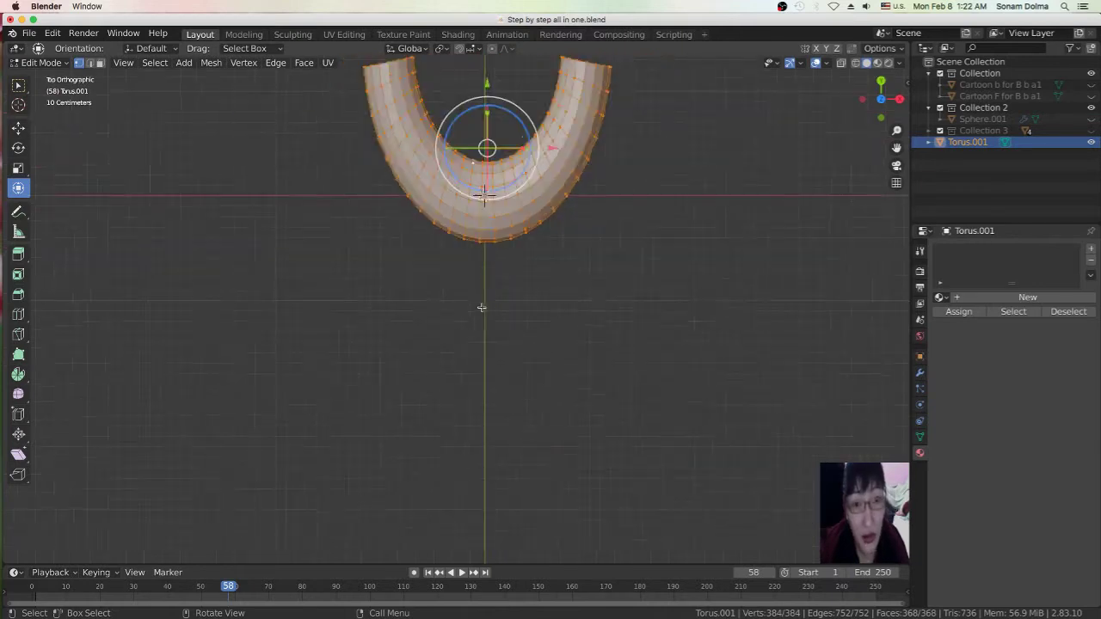
With X-ray on, box-select the U's left arm and delete those vertices
scroll(482, 301, down, 2)
click(494, 281)
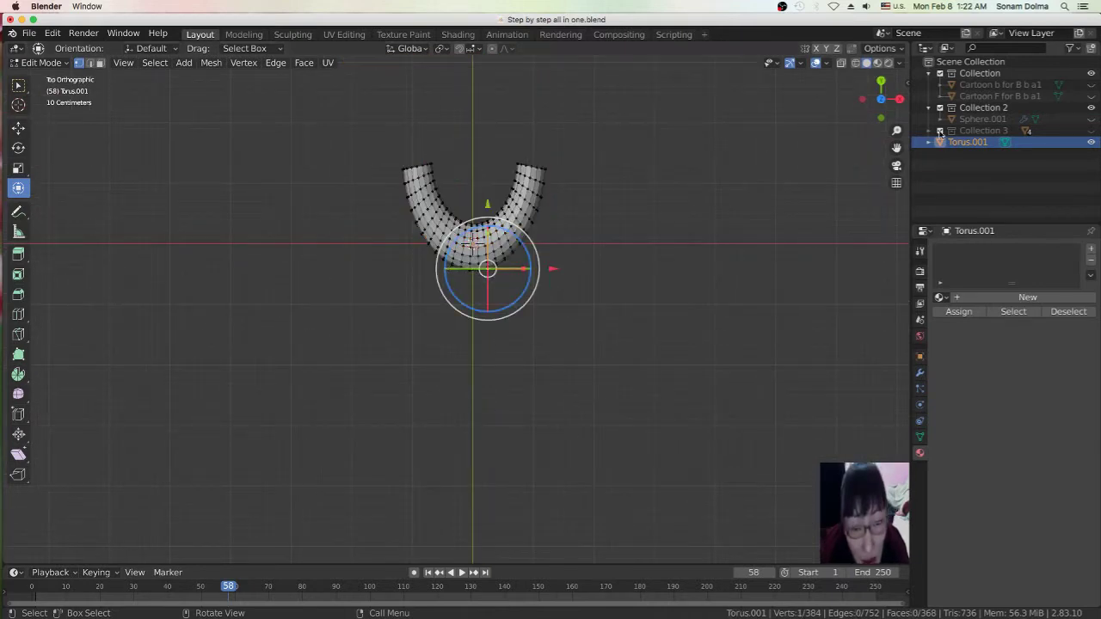
click(842, 65)
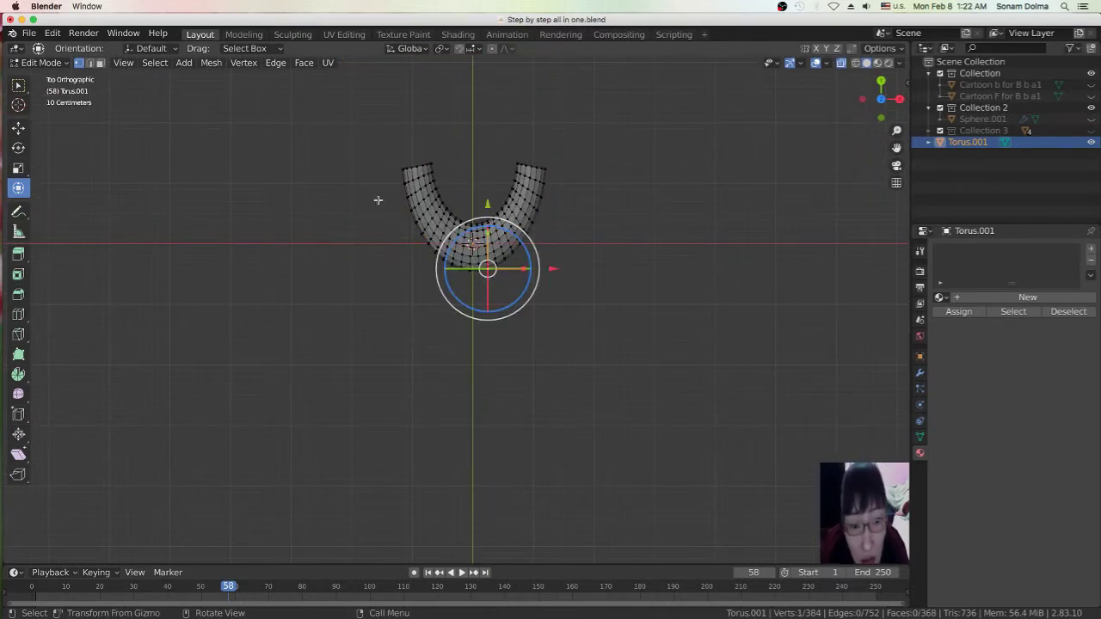
click(406, 196)
click(406, 196)
key(b)
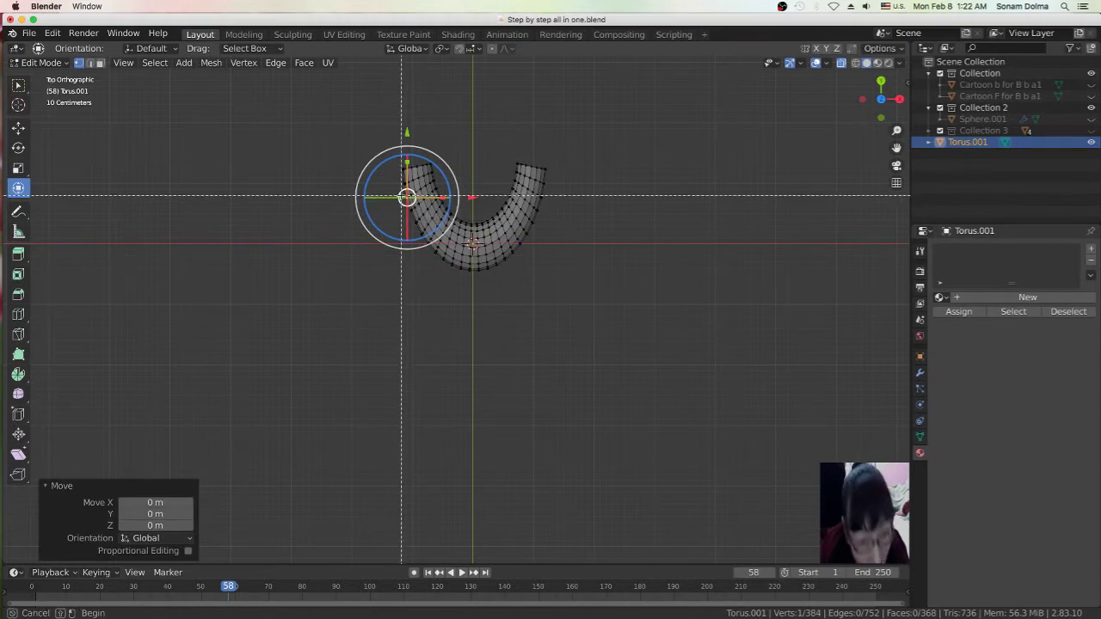
drag(365, 114, 473, 341)
key(x)
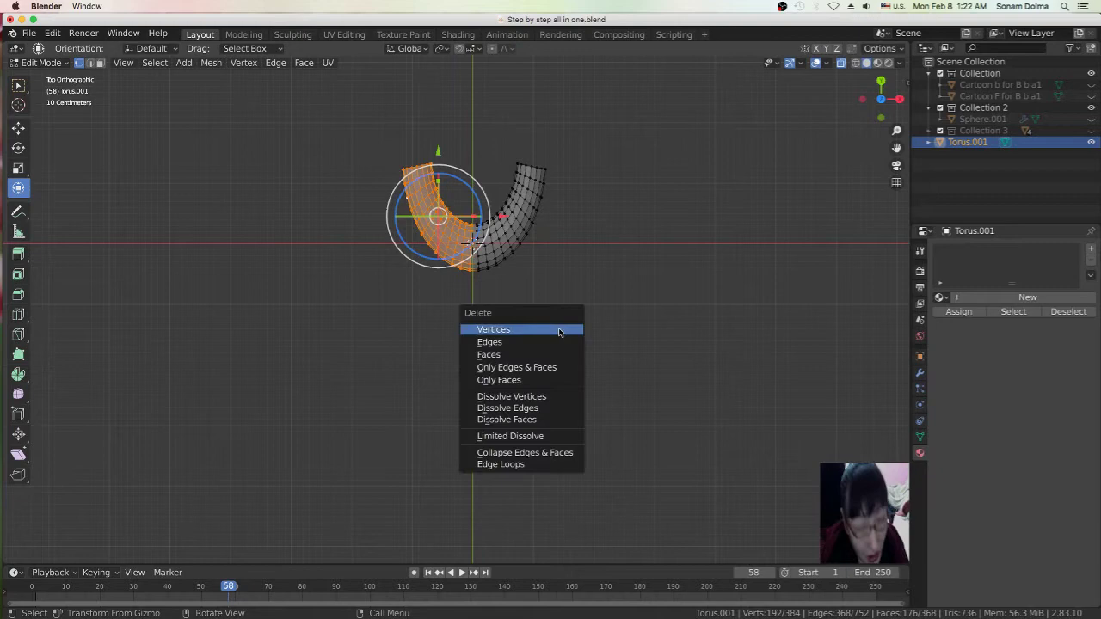
click(551, 334)
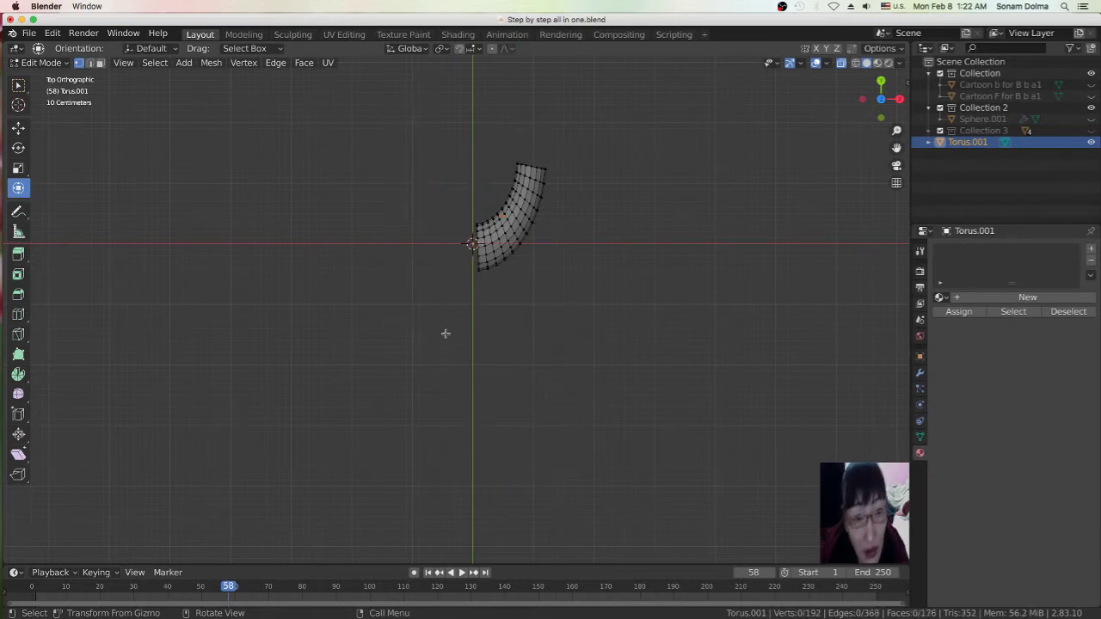
click(35, 63)
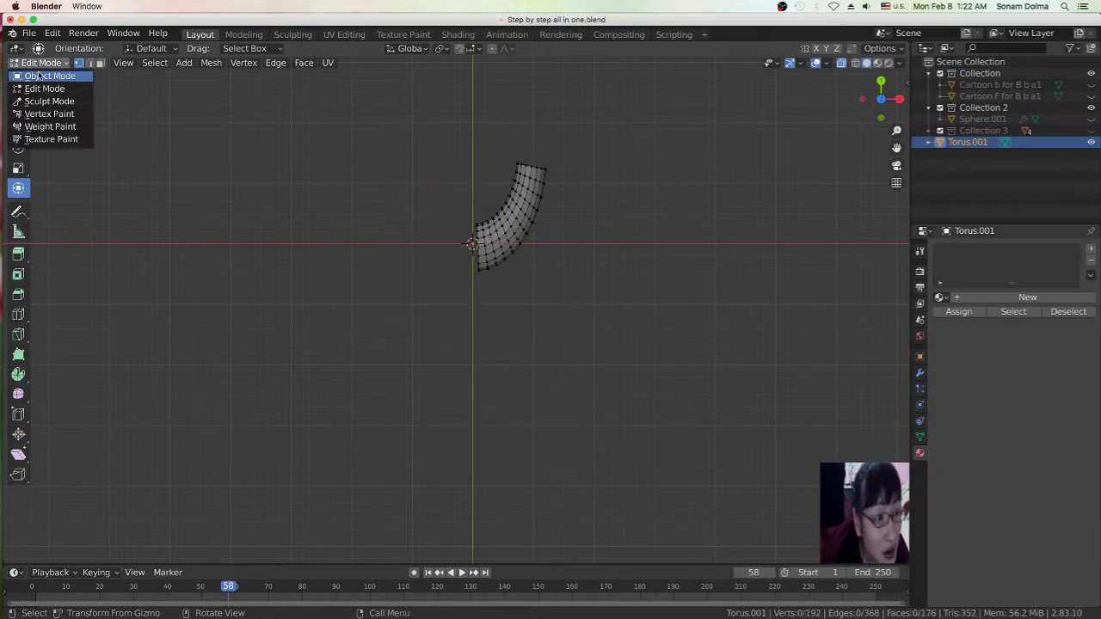
Return to Object Mode and add an X-axis Mirror modifier to Torus.001
click(36, 74)
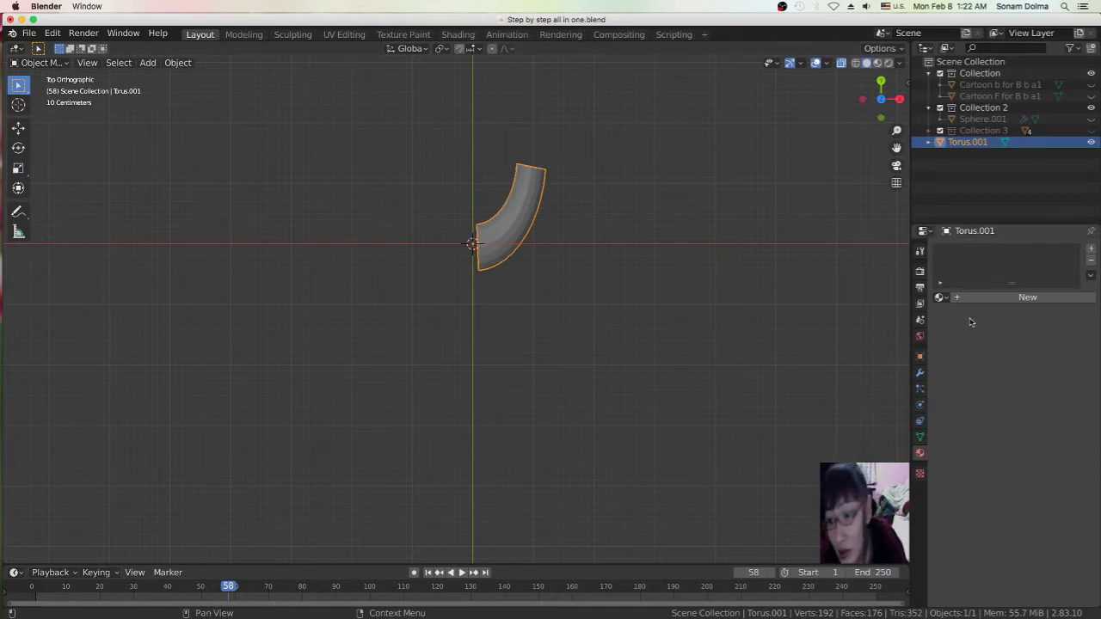
click(920, 372)
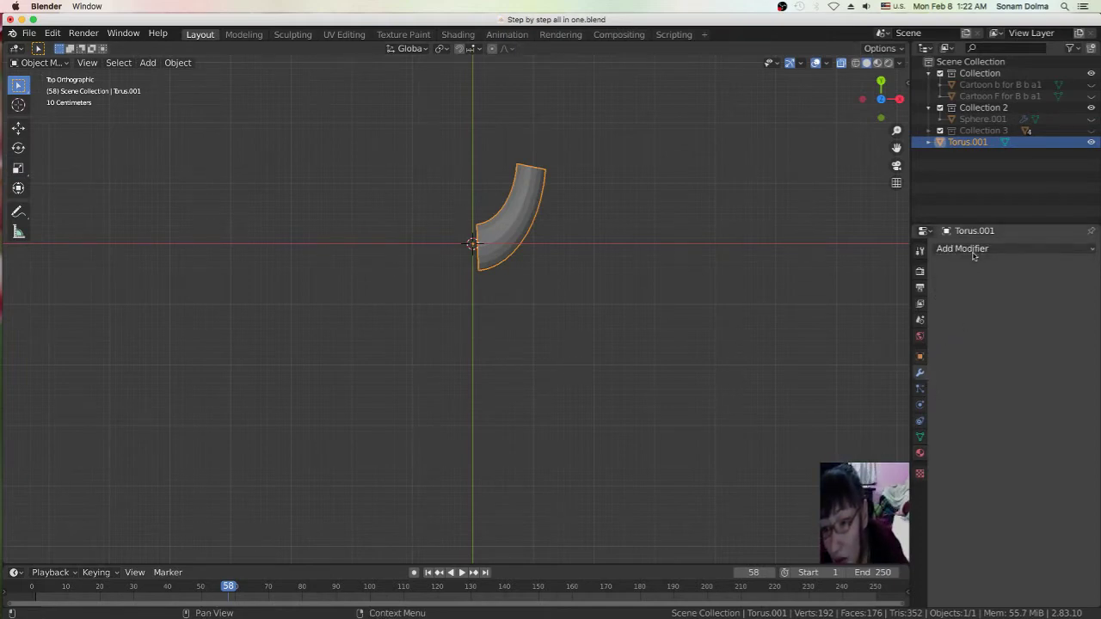
click(974, 253)
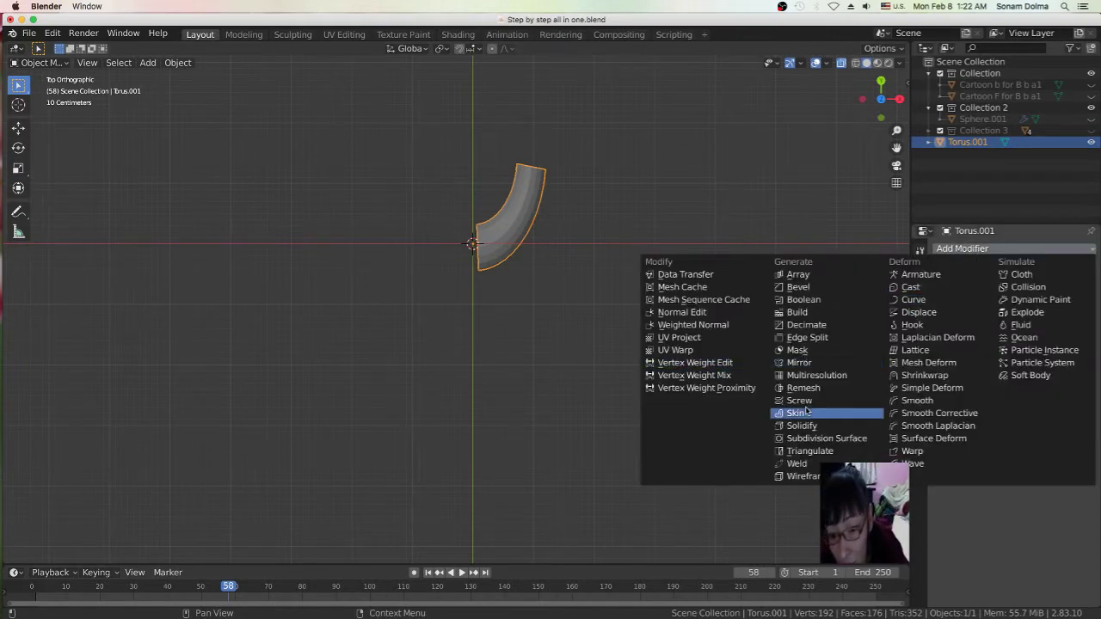
click(800, 362)
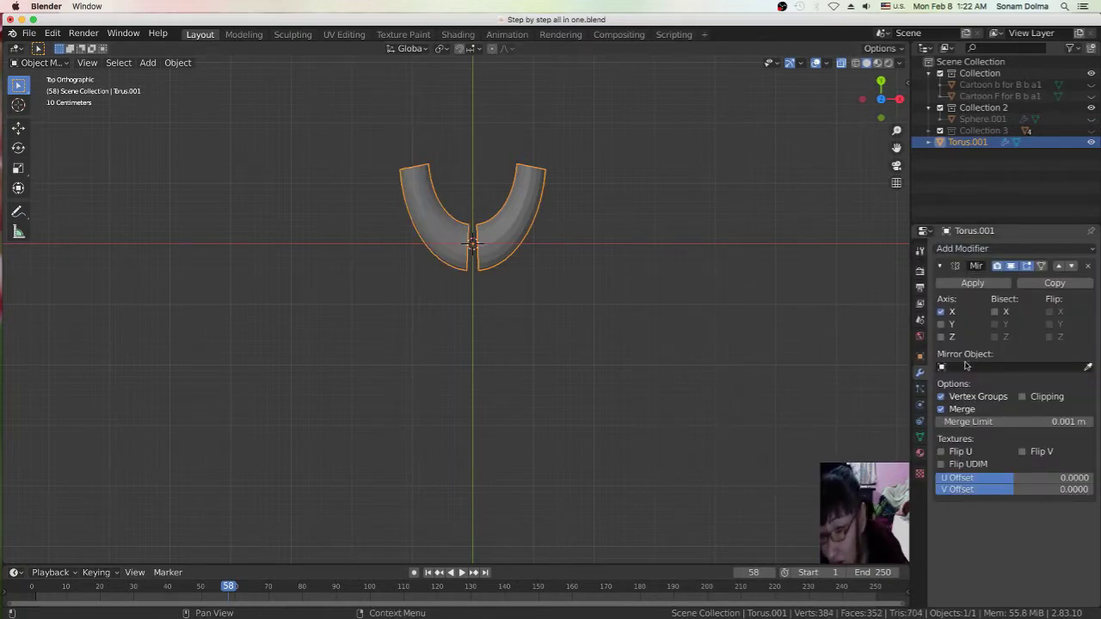
mouse_move(646, 312)
middle_down()
mouse_move(634, 220)
mouse_move(612, 338)
middle_up()
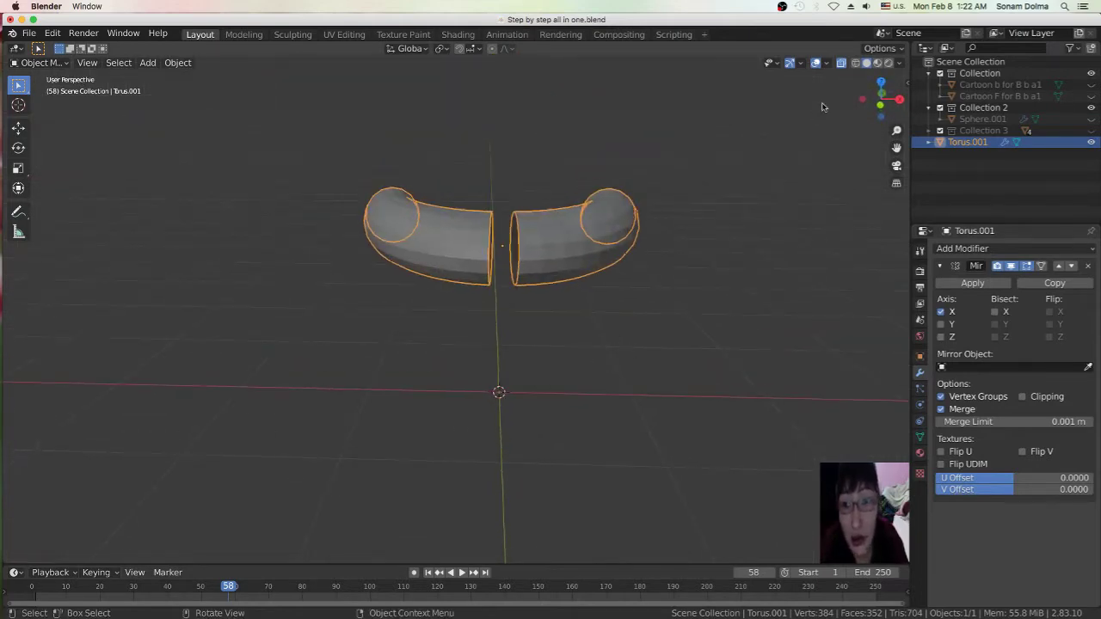
Hide overlays, orbit to a low side view, and briefly try Edit Mode before returning to Object Mode
key(shift+alt+z)
middle_drag(580, 405, 577, 347)
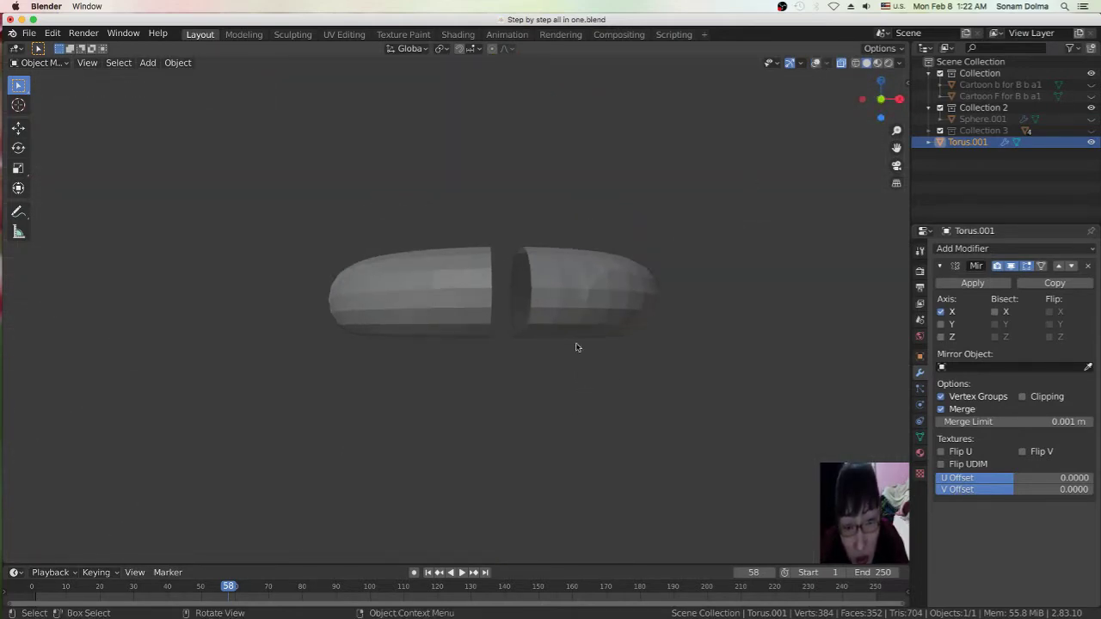
click(40, 63)
click(38, 88)
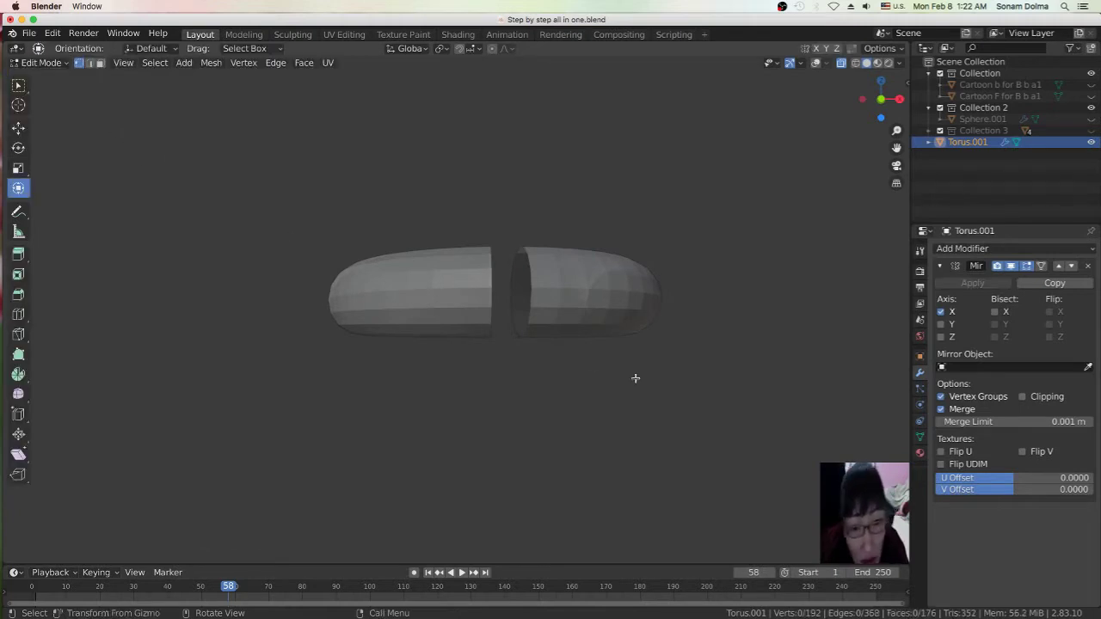
click(43, 63)
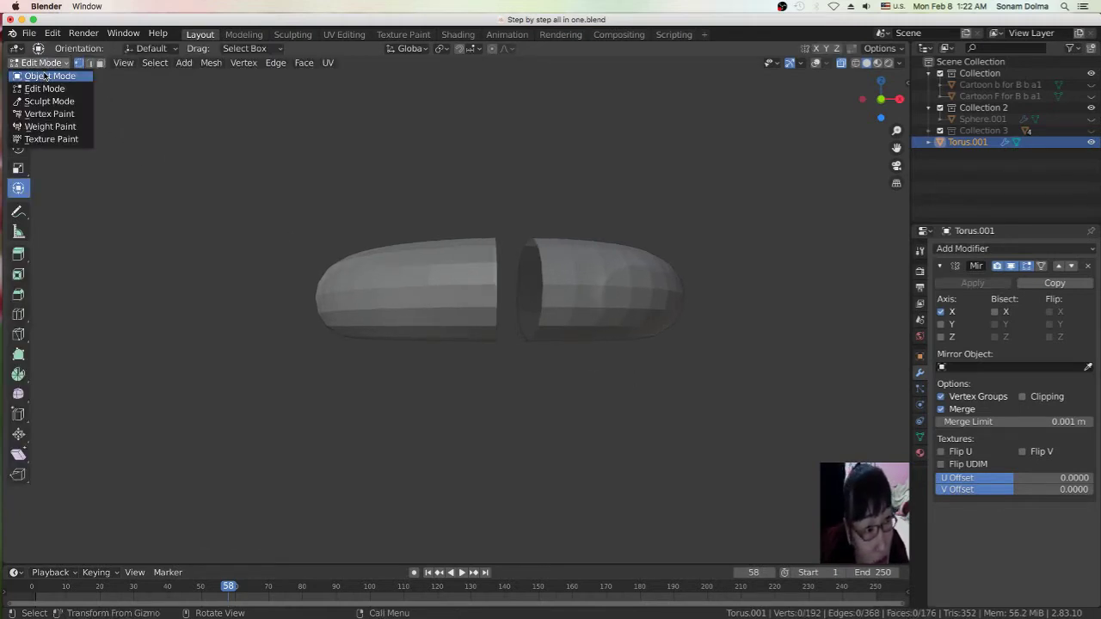
click(47, 76)
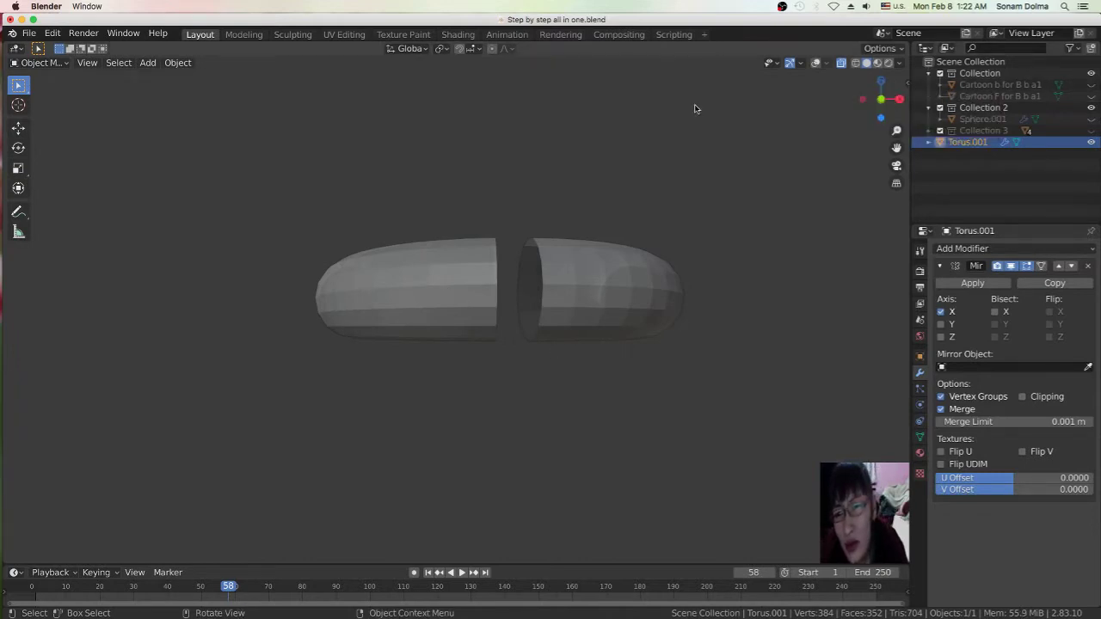
Restore overlays, disable X-ray so the torus shows solid, and enter Edit Mode
click(815, 64)
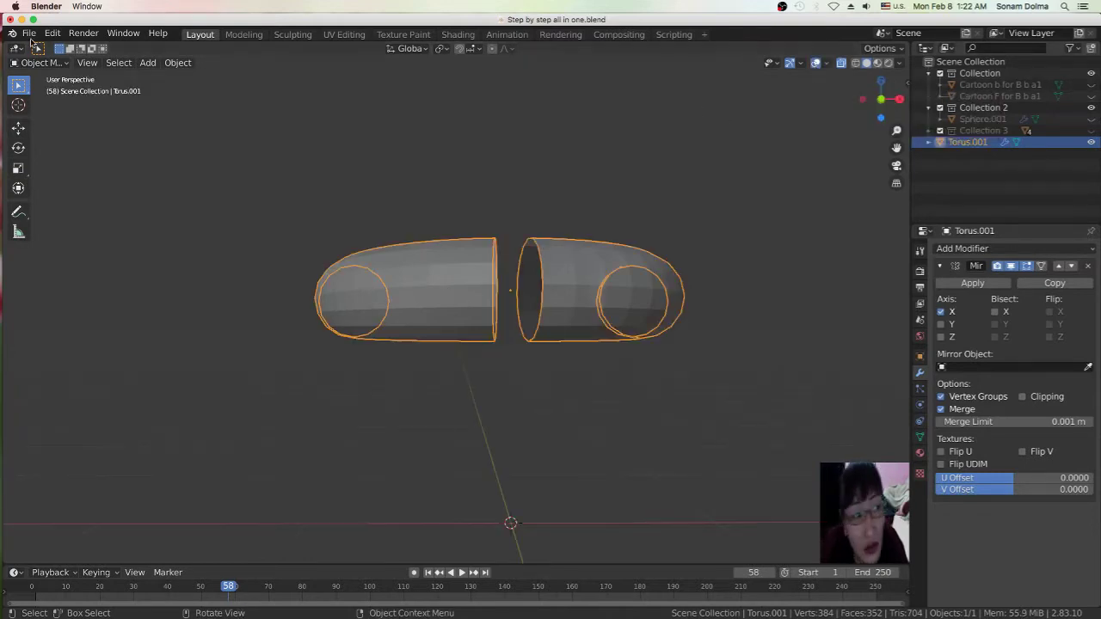
click(39, 63)
click(37, 77)
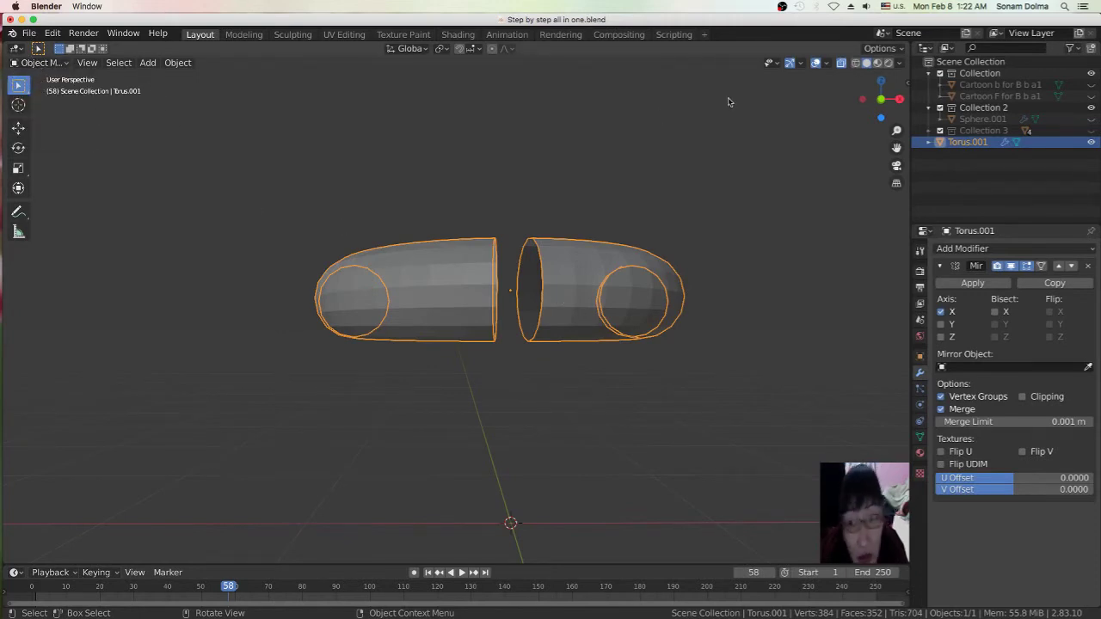
click(843, 64)
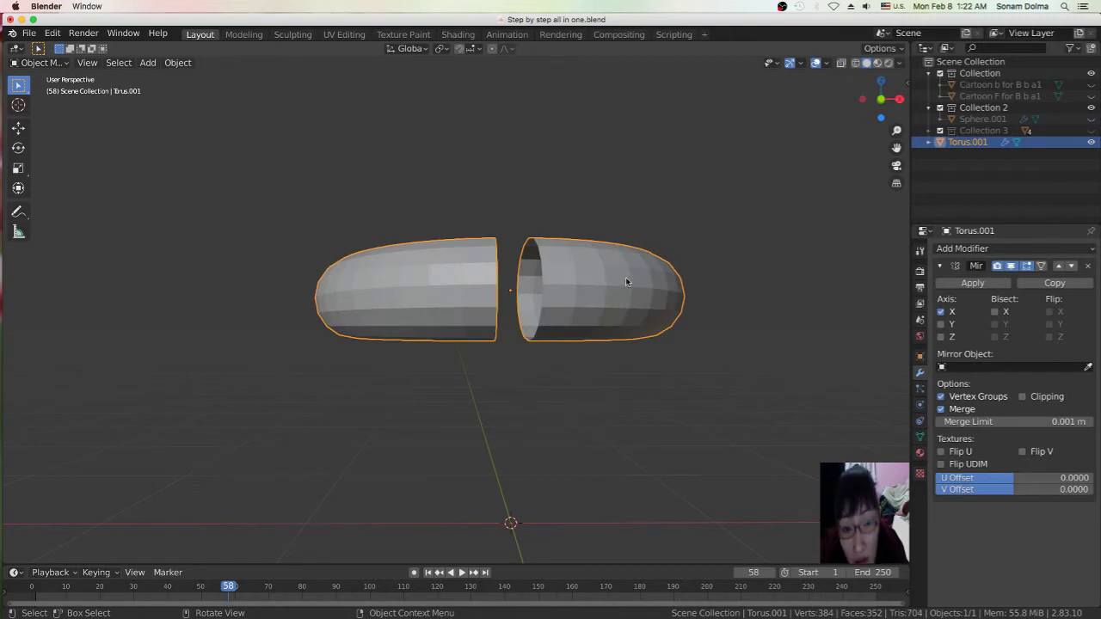
scroll(635, 284, up, 5)
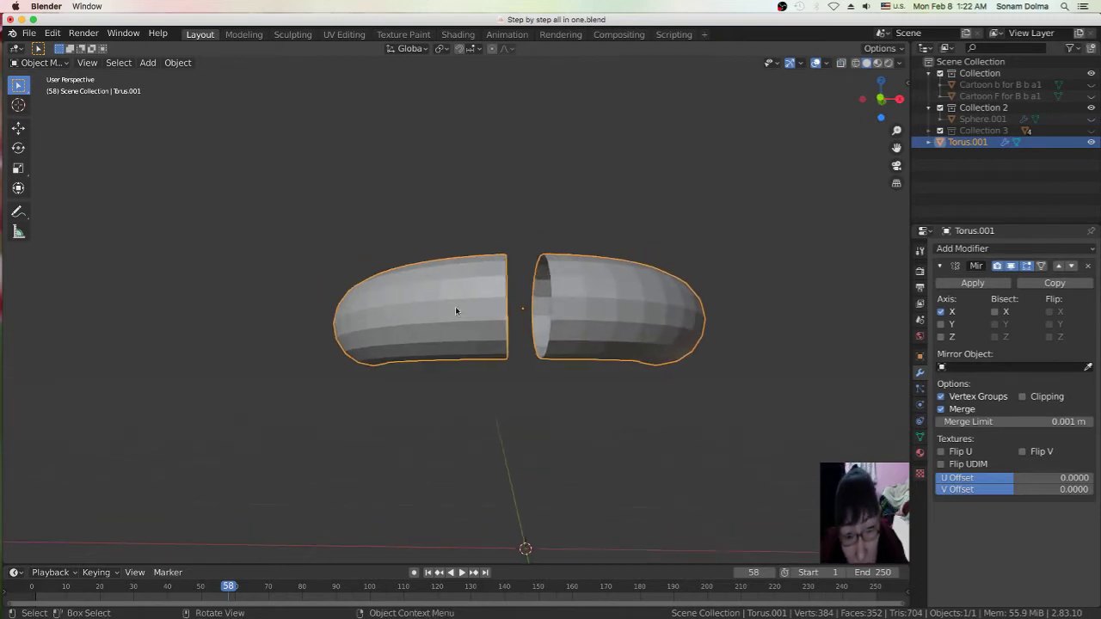
click(41, 65)
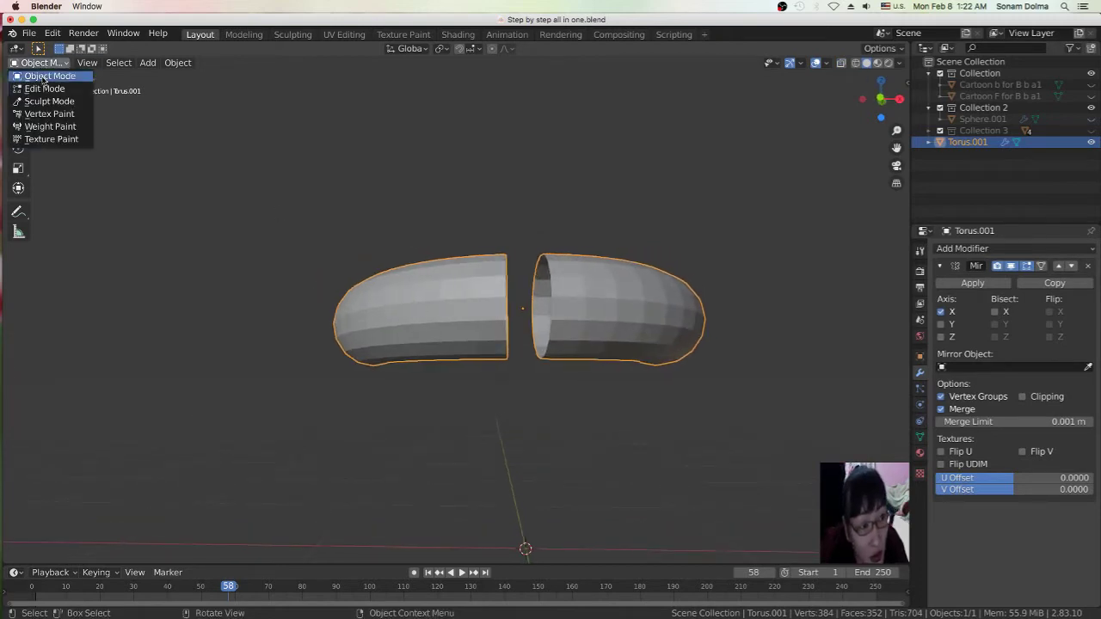
click(44, 89)
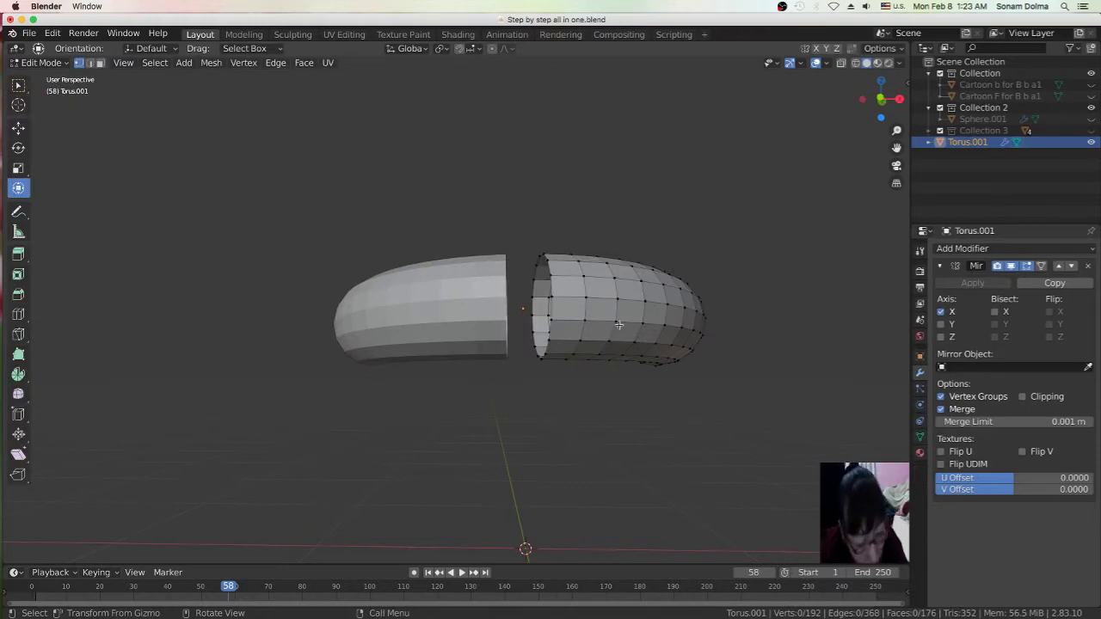
Select all vertices and move them −0.095 m along X so the mirrored halves meet
key(a)
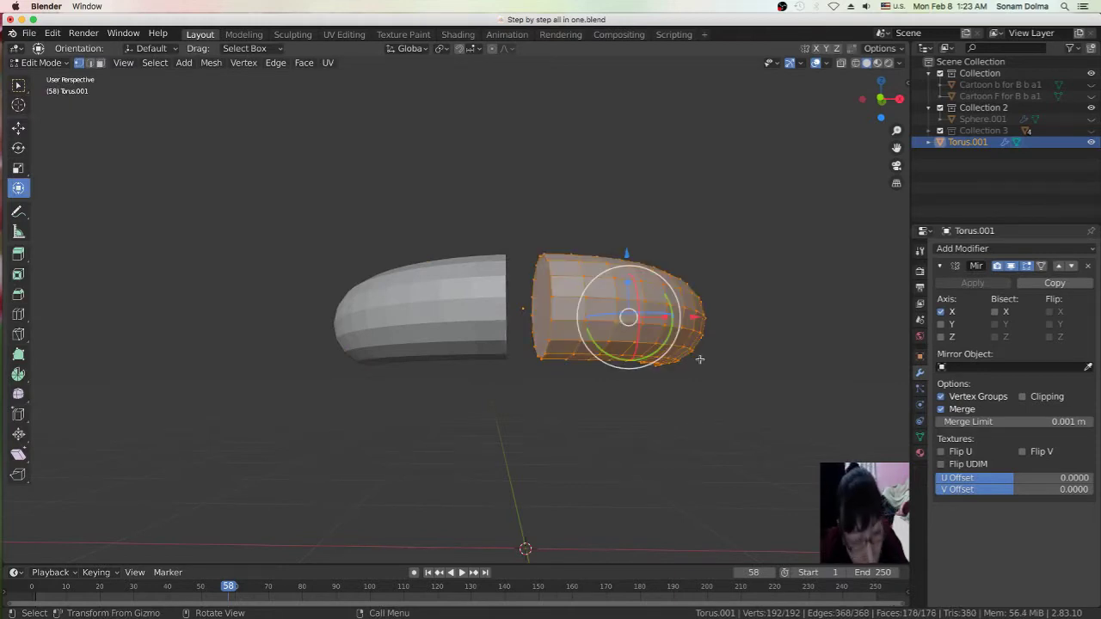
right_click(694, 357)
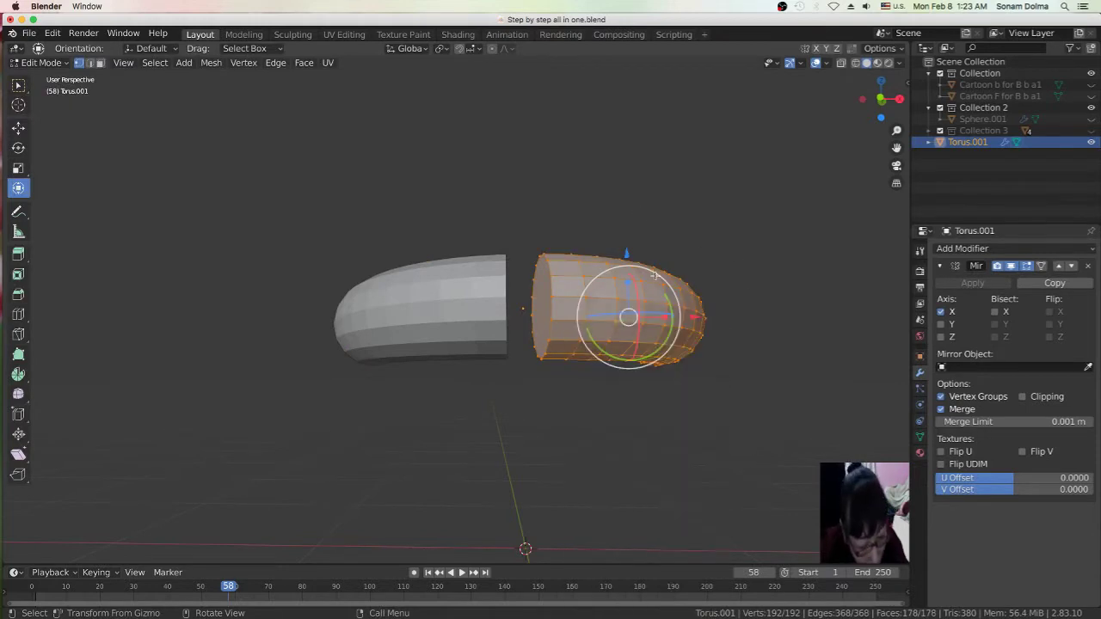
key(g)
key(x)
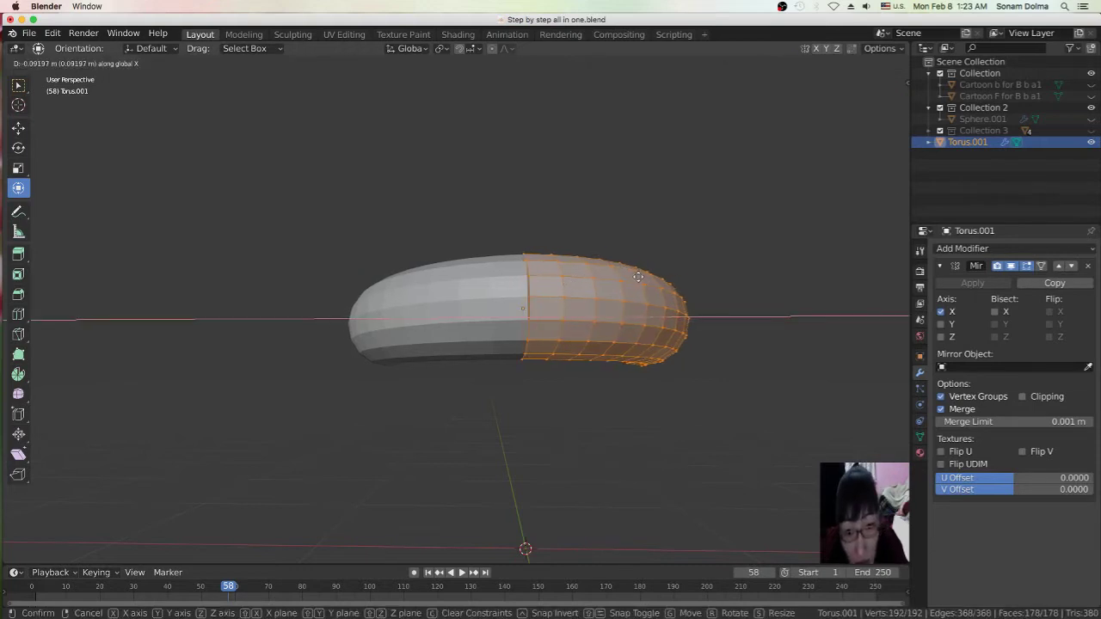
click(637, 276)
Orbit around the joined torus to inspect it from above
mouse_move(637, 276)
middle_down()
mouse_move(587, 439)
mouse_move(633, 482)
mouse_move(499, 438)
mouse_move(668, 373)
mouse_move(633, 388)
mouse_move(633, 401)
mouse_move(539, 354)
middle_up()
scroll(538, 354, up, 1)
click(605, 306)
middle_drag(606, 306, 740, 296)
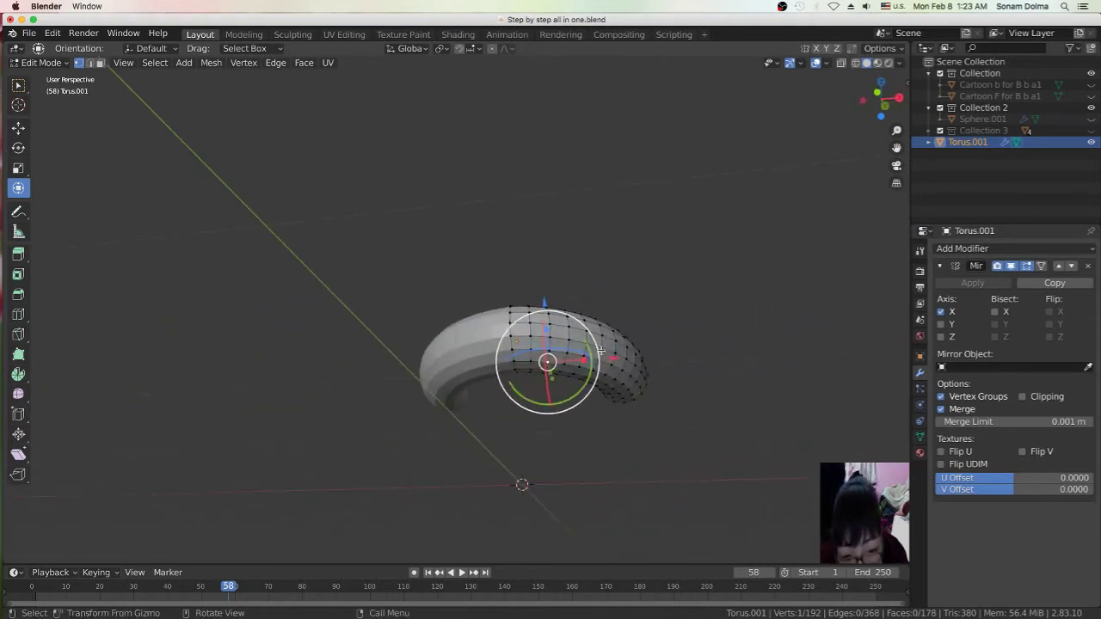
Orbit closer and select individual vertices around the top of the arch
scroll(619, 387, up, 2)
mouse_move(619, 387)
middle_down()
mouse_move(591, 409)
mouse_move(655, 473)
mouse_move(612, 329)
mouse_move(689, 301)
middle_up()
click(591, 408)
scroll(655, 472, down, 3)
click(689, 301)
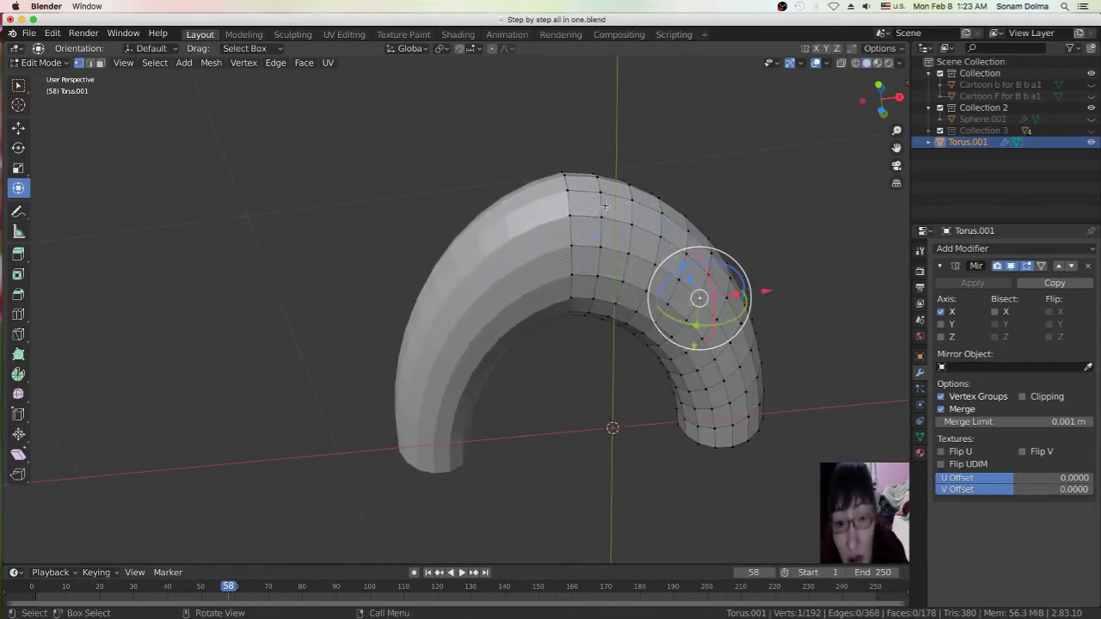
click(607, 202)
click(679, 254)
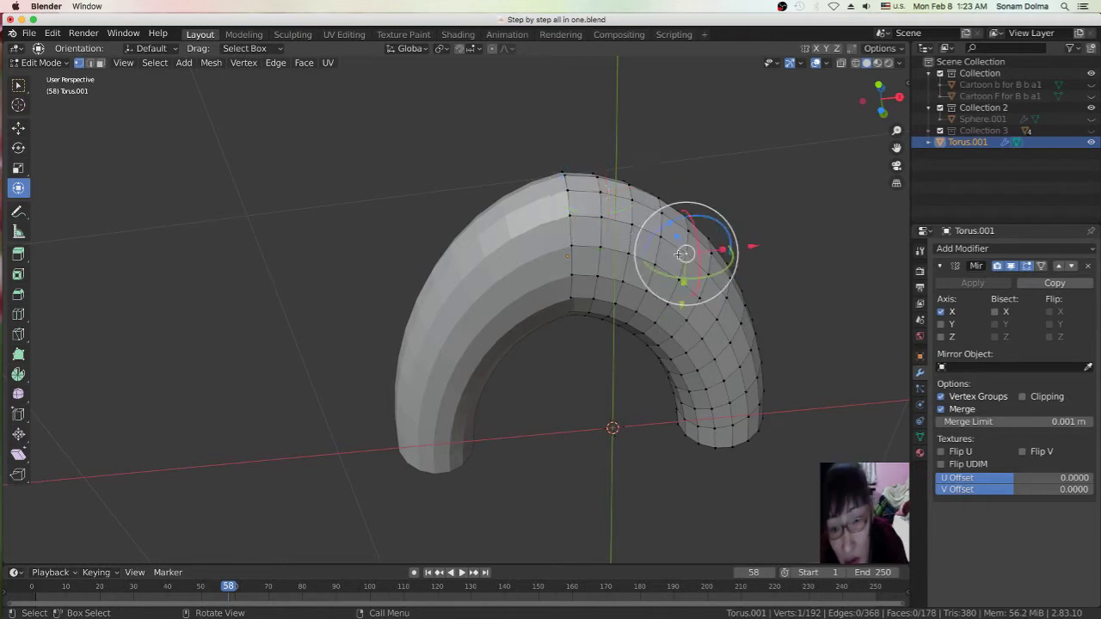
click(598, 235)
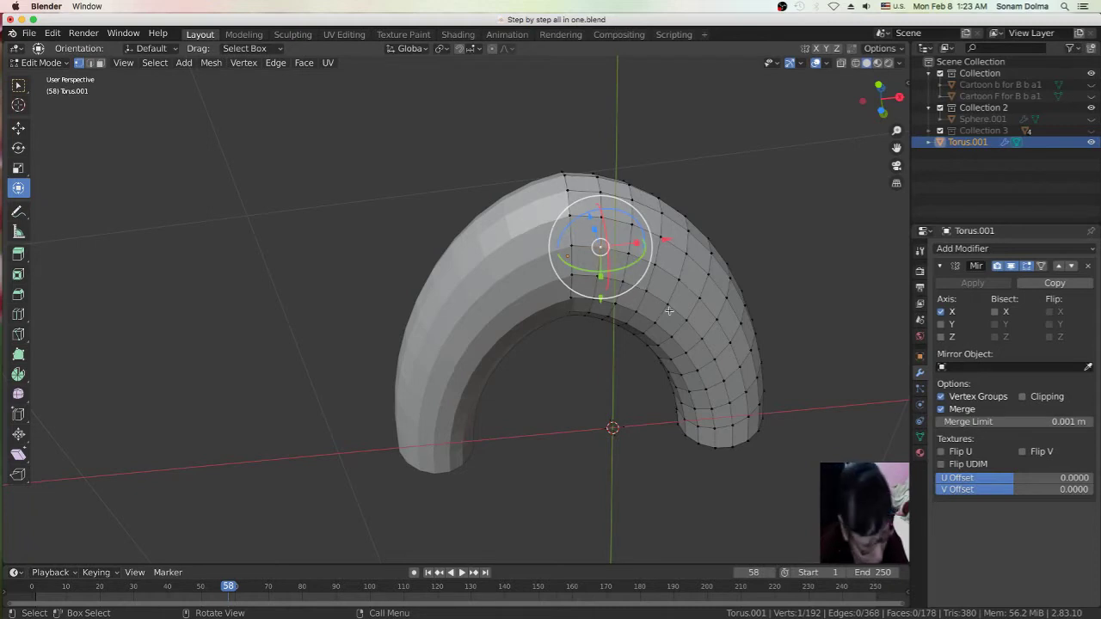
Try circle select, cancel it, and switch to the Select Box tool
key(c)
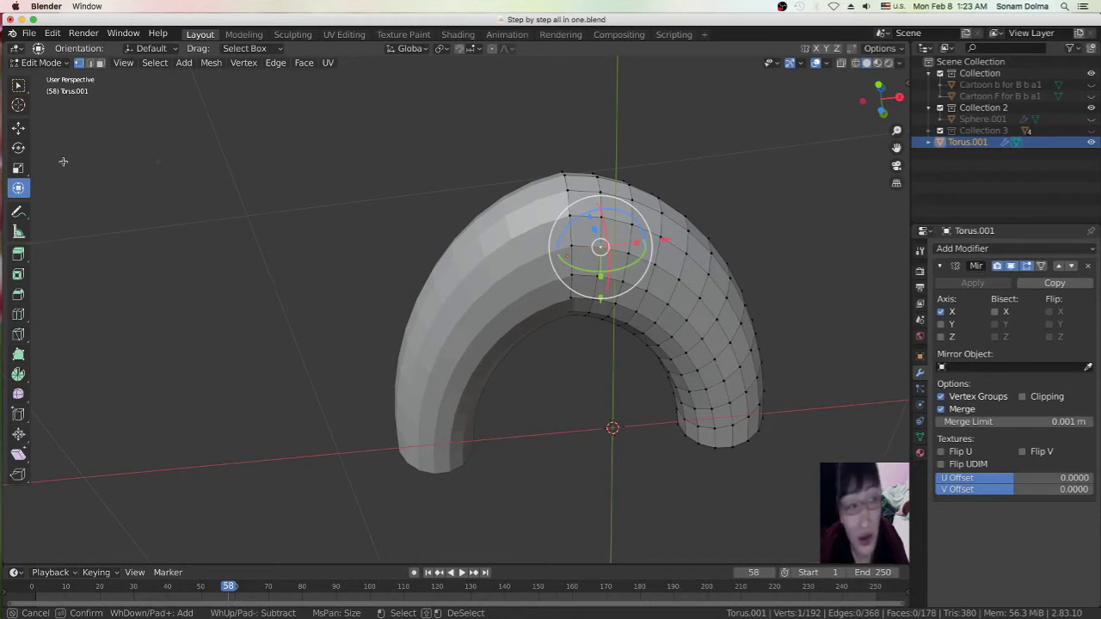
right_click(600, 247)
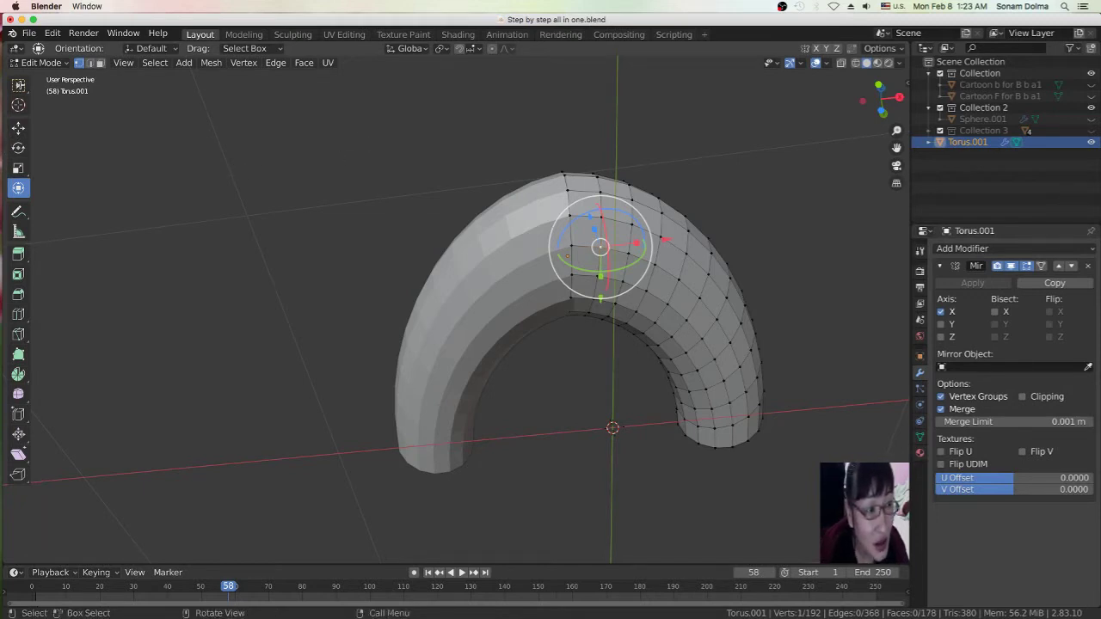
click(17, 86)
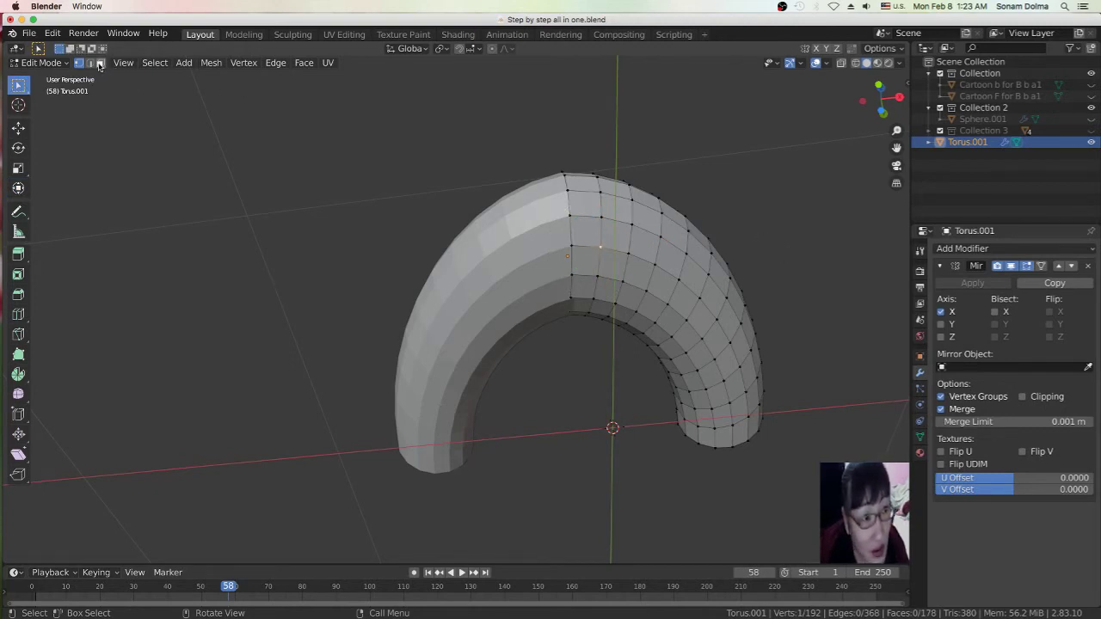
Select adjacent underside faces near the mirror seam
click(613, 246)
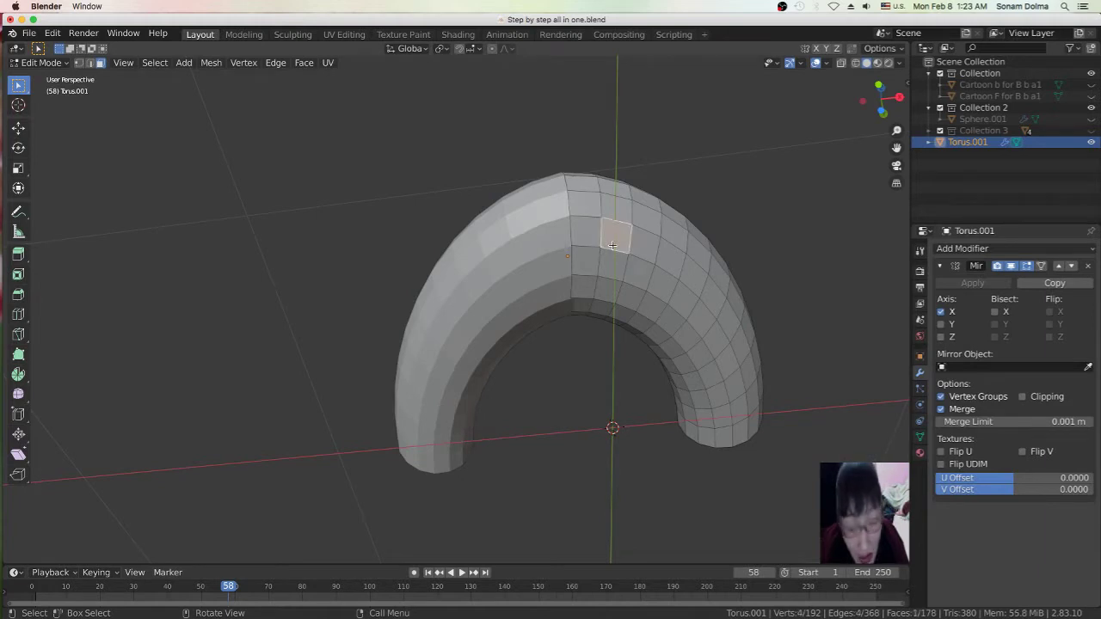
shift+click(608, 267)
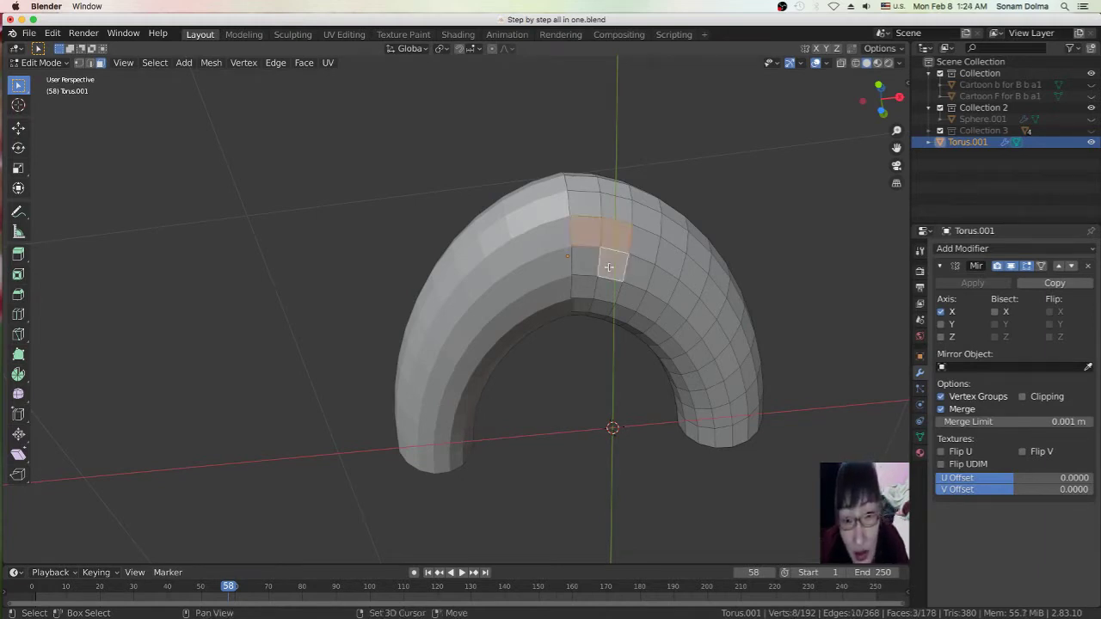
shift+click(589, 260)
mouse_move(589, 259)
middle_down()
mouse_move(624, 369)
mouse_move(501, 366)
mouse_move(641, 307)
middle_up()
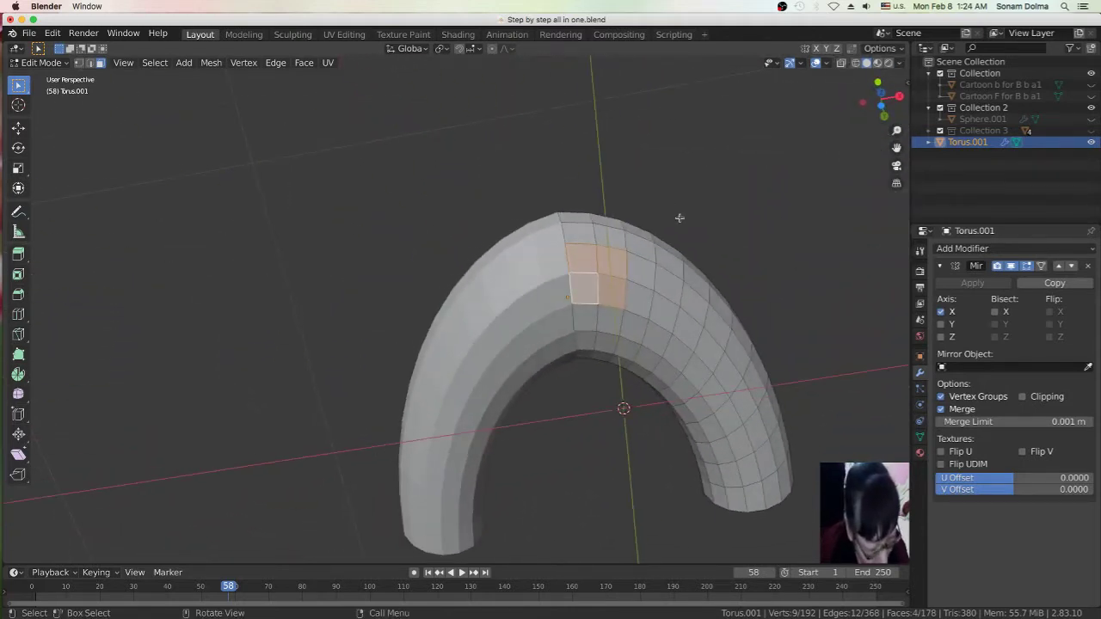
Scale the selected faces along Z, then orbit to a front view
key(s)
key(z)
click(675, 227)
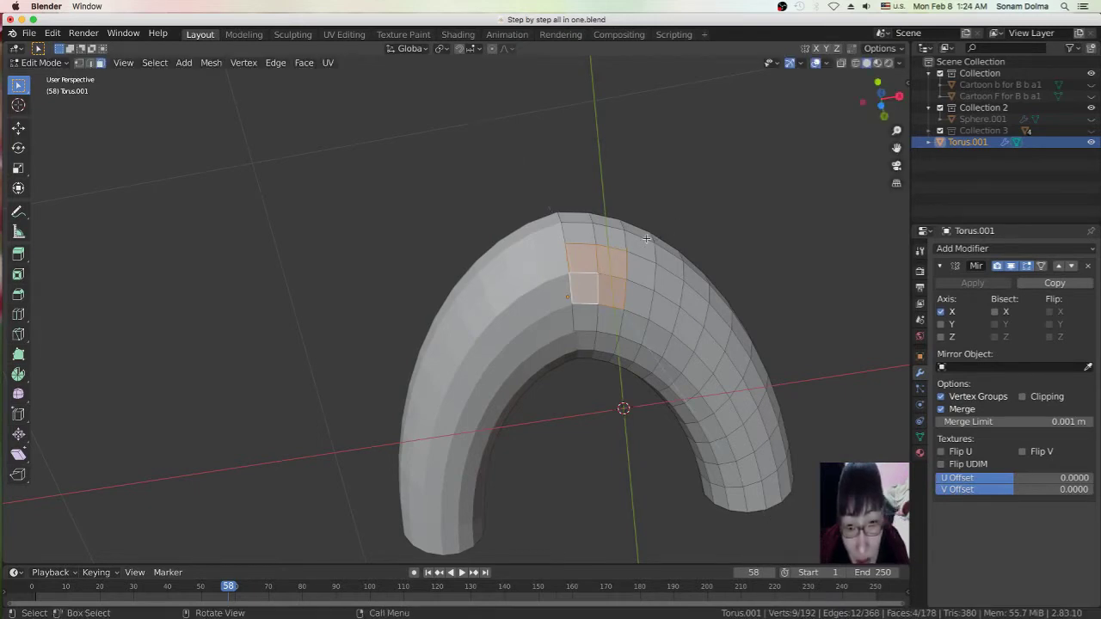
scroll(610, 264, down, 5)
mouse_move(602, 284)
middle_down()
mouse_move(586, 342)
mouse_move(578, 281)
middle_up()
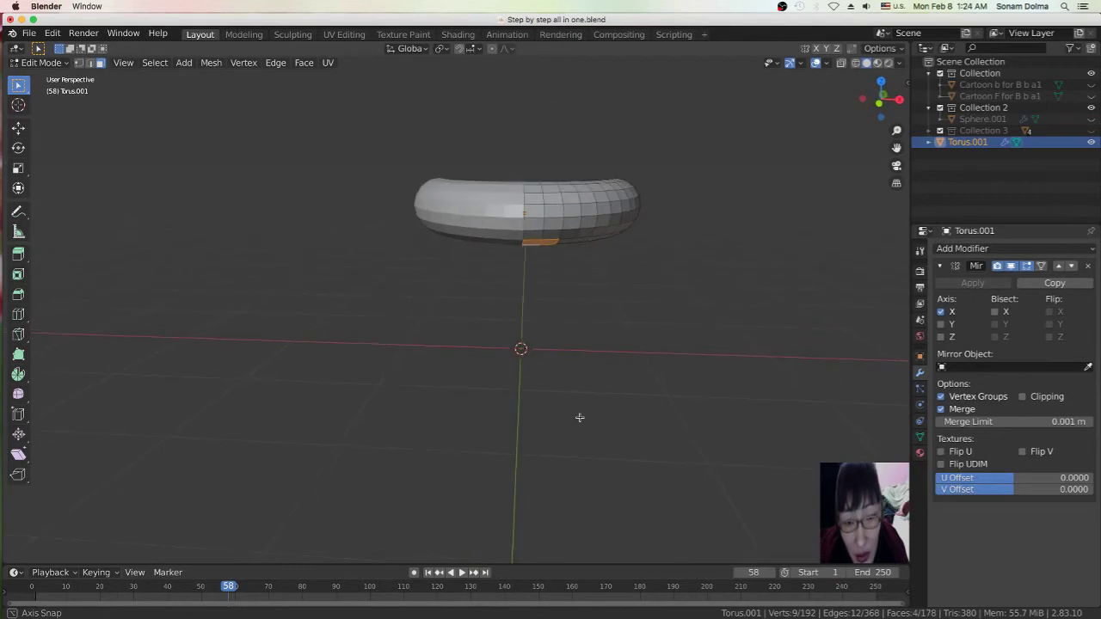
Extrude the selected face block downward and scale the new faces
key(e)
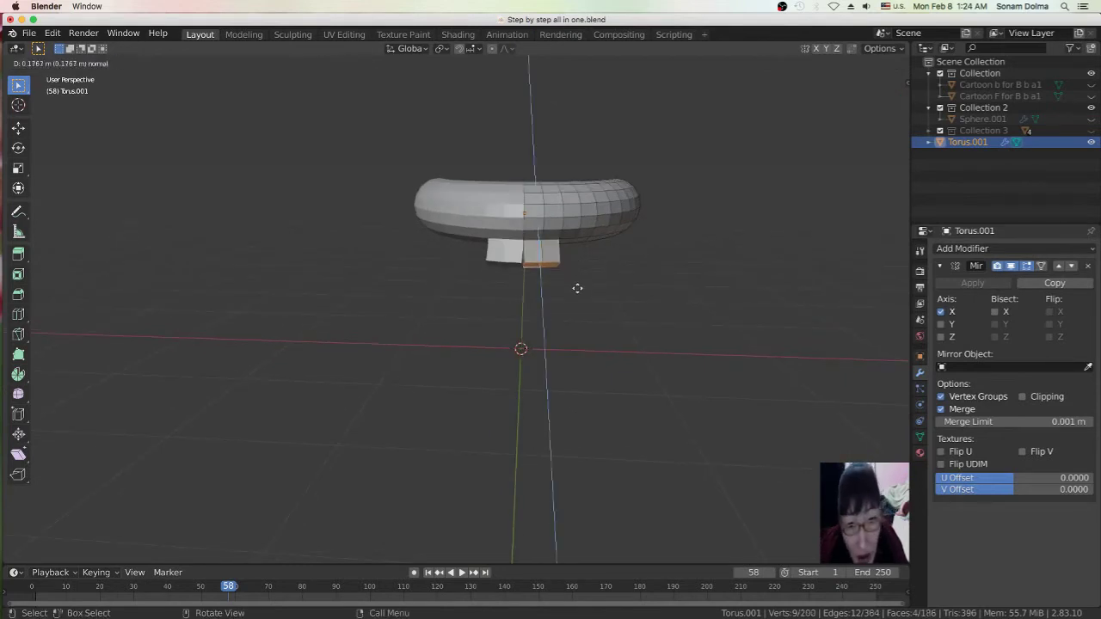
click(575, 293)
key(s)
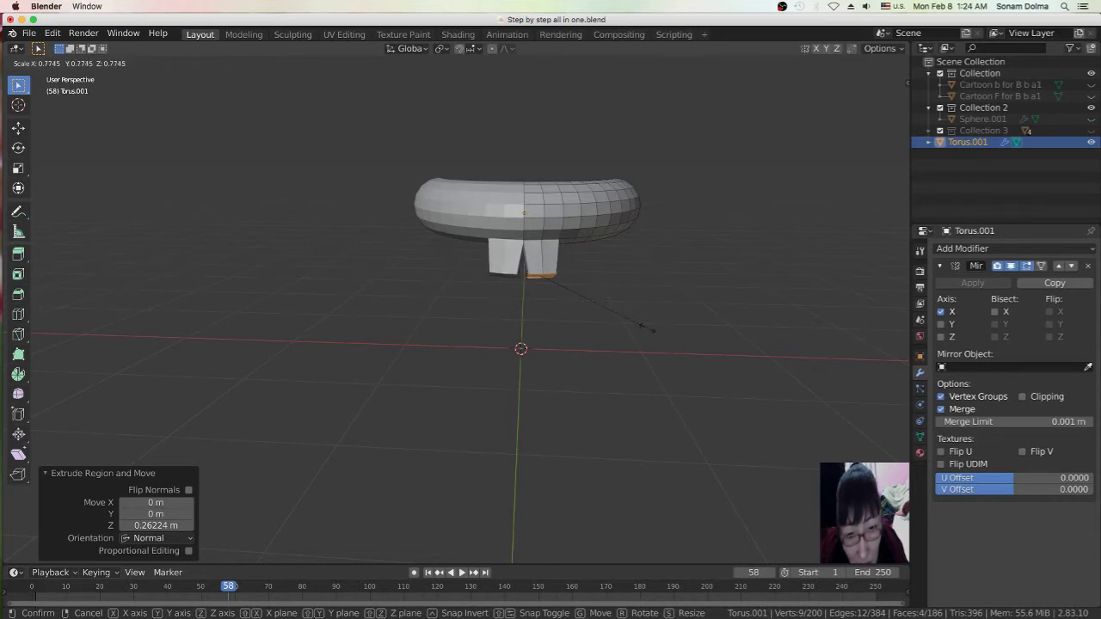
click(655, 327)
Inspect the first tooth from side and bottom views
middle_drag(614, 332, 602, 238)
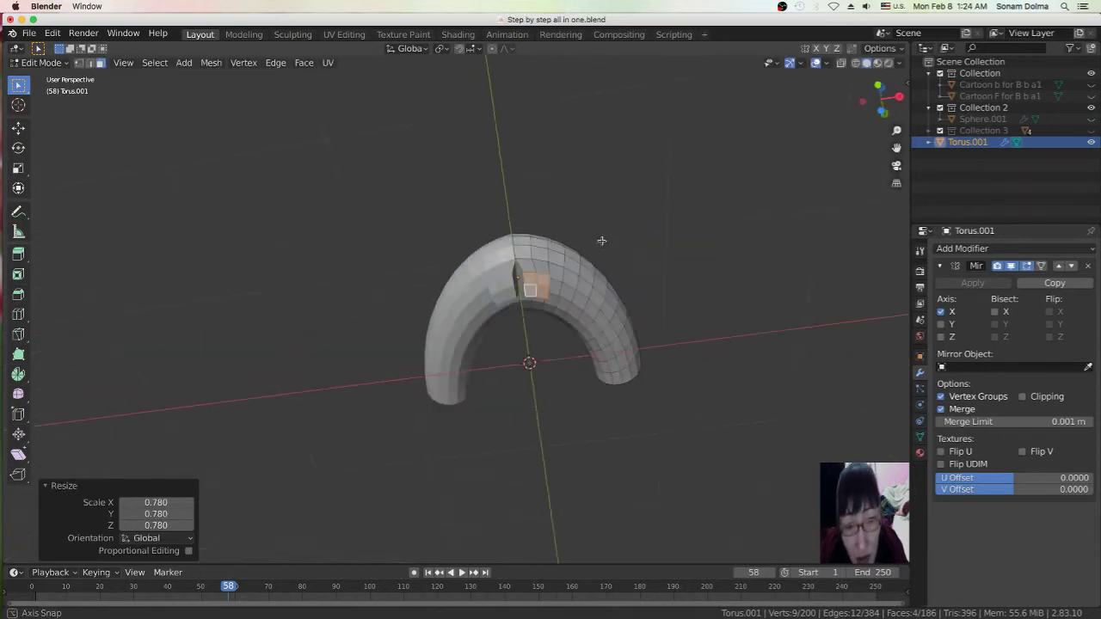
scroll(559, 322, up, 5)
middle_drag(648, 312, 634, 278)
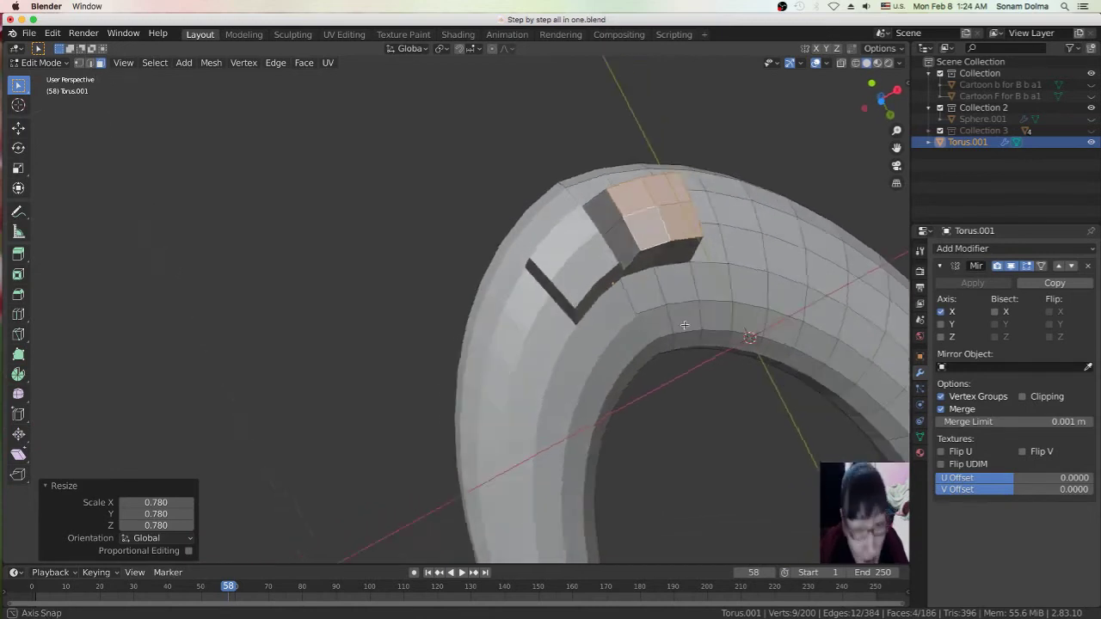
middle_drag(708, 319, 680, 284)
scroll(673, 278, down, 4)
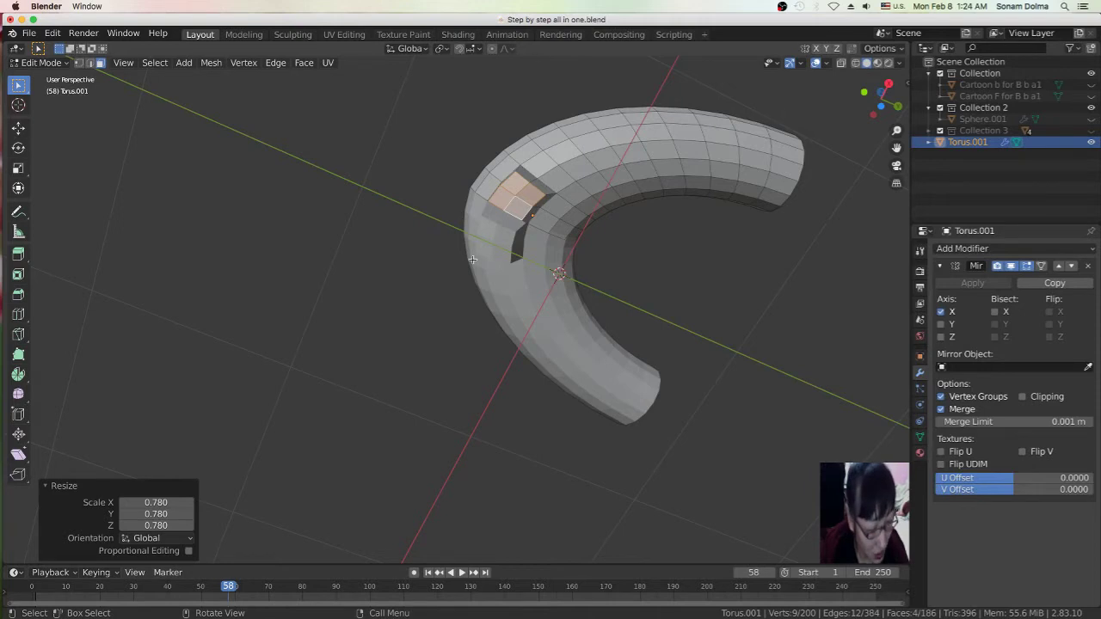
key(KP_3)
middle_drag(473, 259, 472, 259)
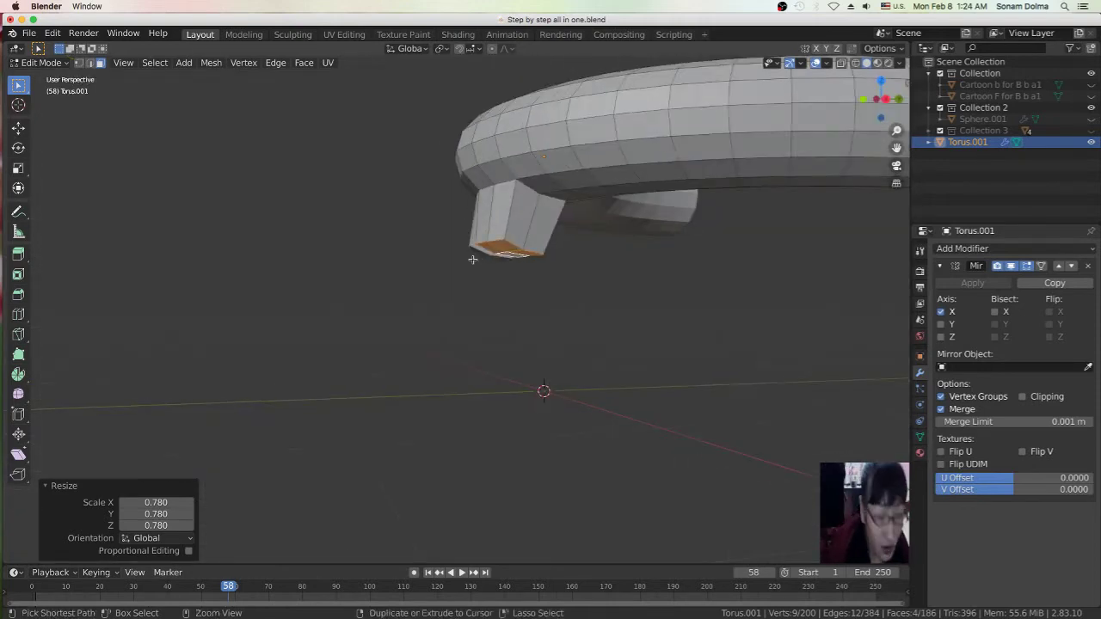
key(ctrl+KP_7)
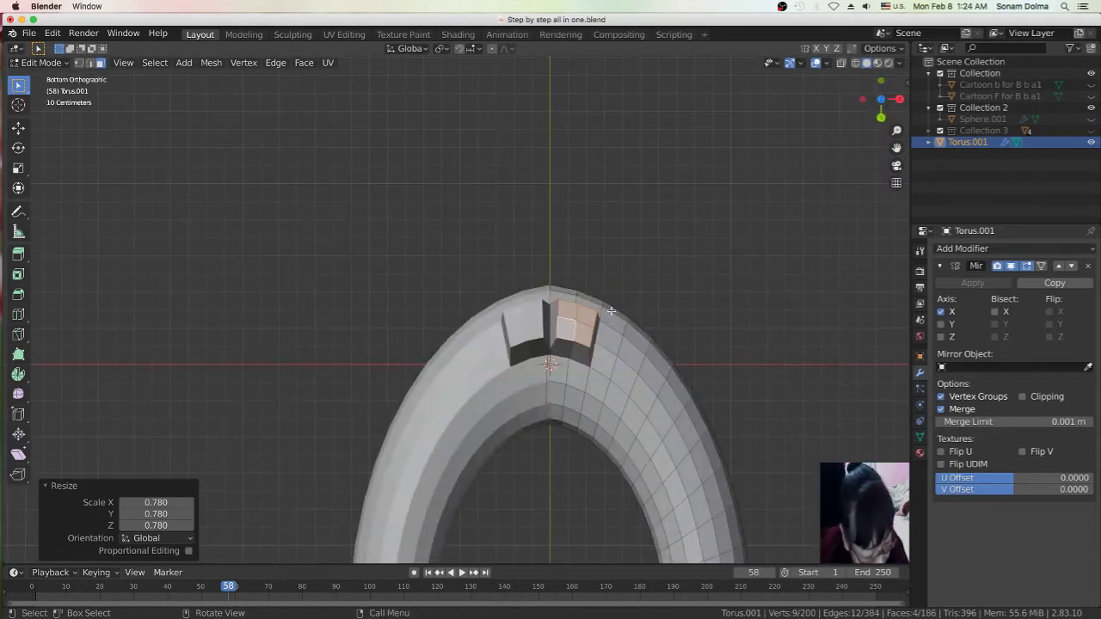
Narrow the tooth faces to 0.560 along Y and nudge them slightly upward
key(s)
key(y)
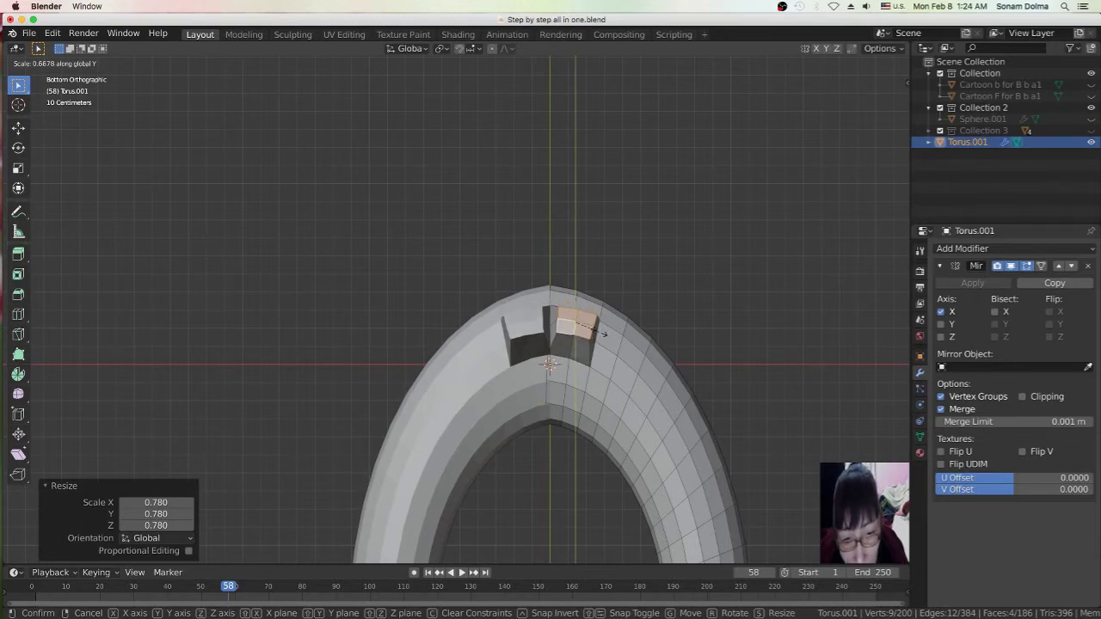
click(597, 332)
mouse_move(597, 332)
middle_down()
mouse_move(606, 345)
mouse_move(590, 459)
middle_up()
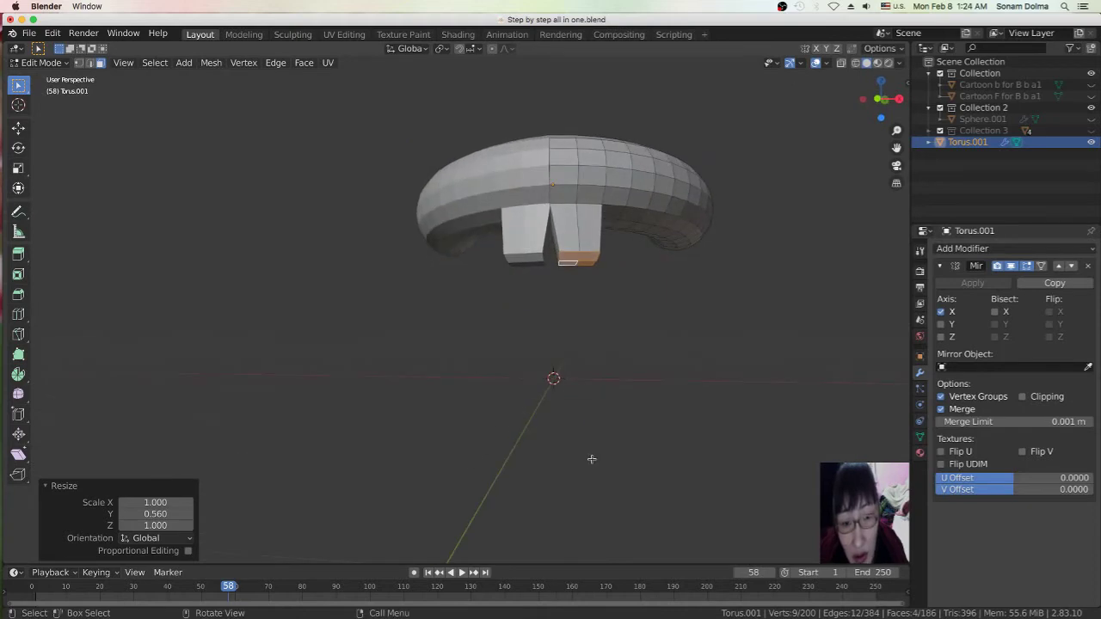
key(g)
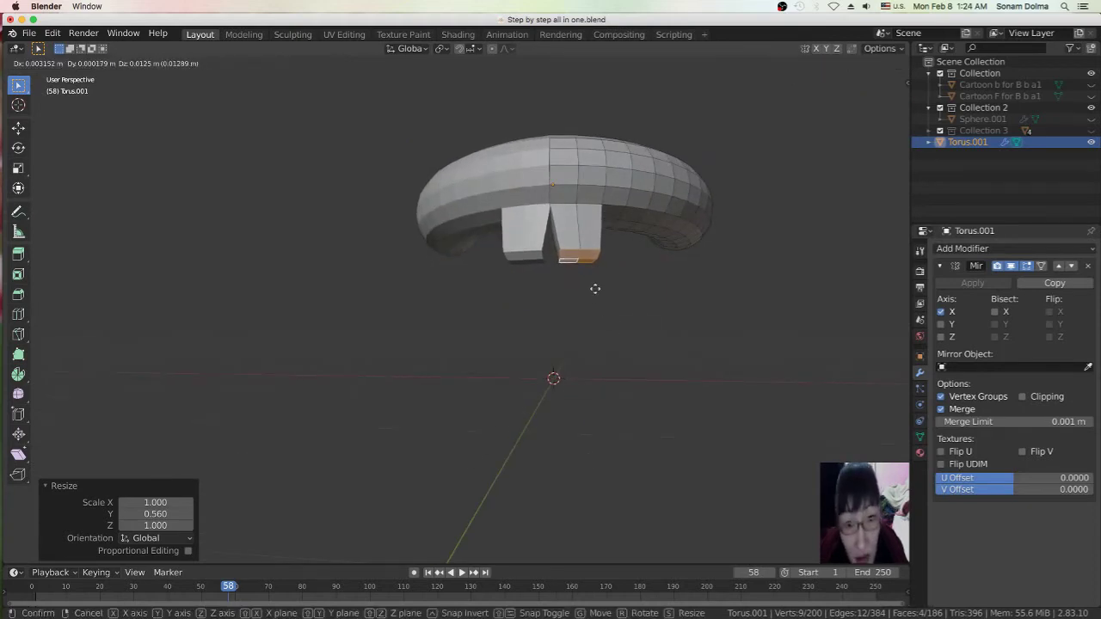
click(593, 283)
middle_drag(609, 286, 574, 290)
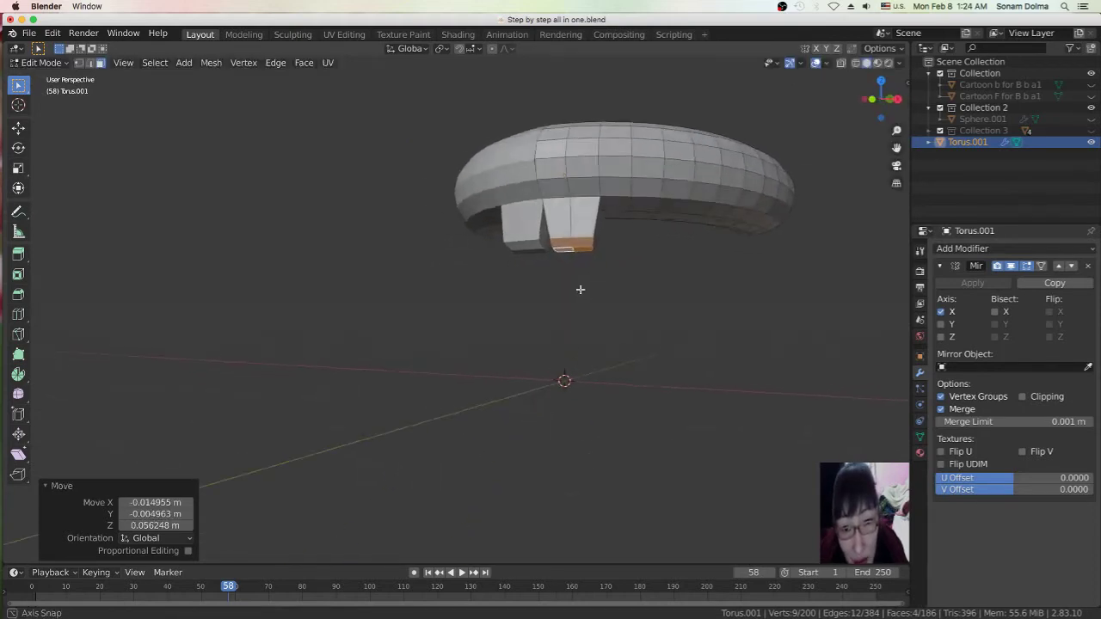
Extrude four further rim faces about 0.17 m down along Z and scale them to 0.863
click(638, 199)
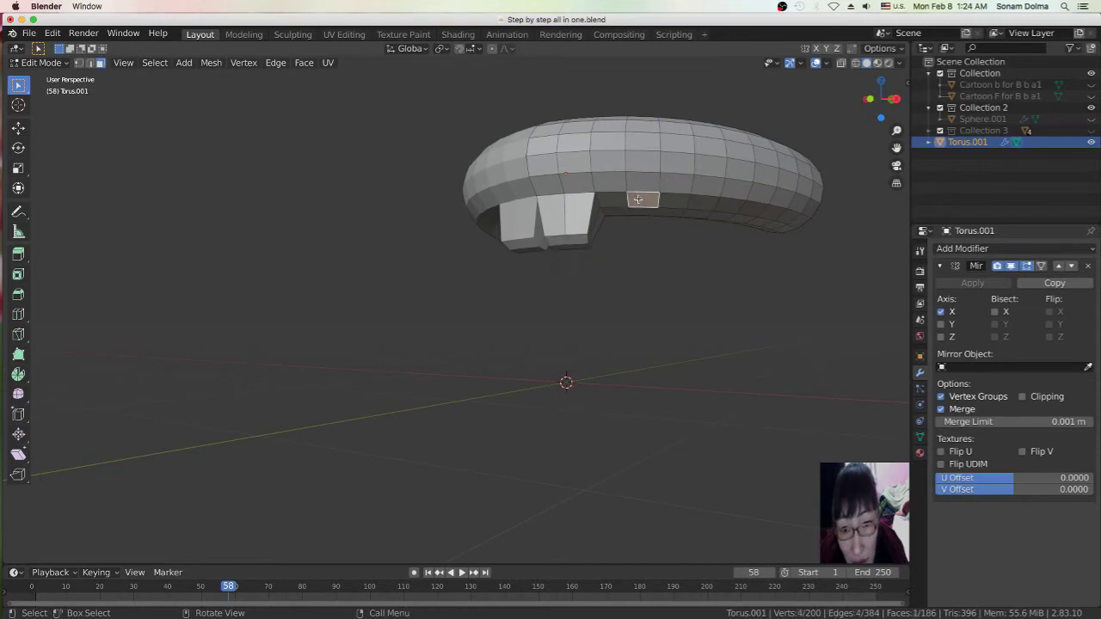
shift+click(616, 202)
shift+click(618, 211)
shift+click(640, 213)
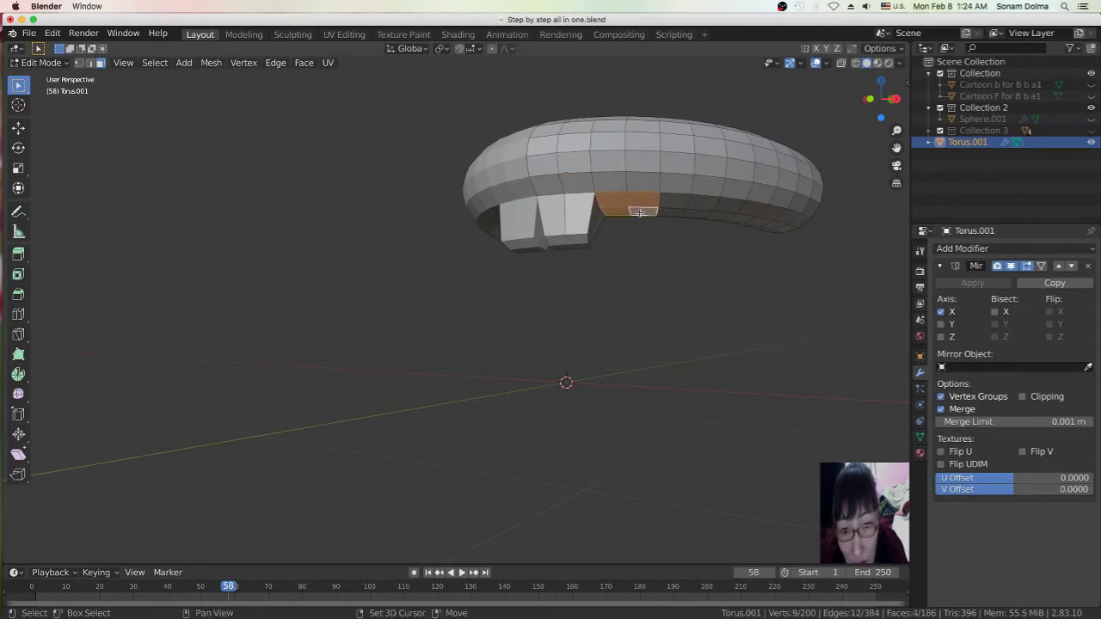
key(e)
right_click(648, 217)
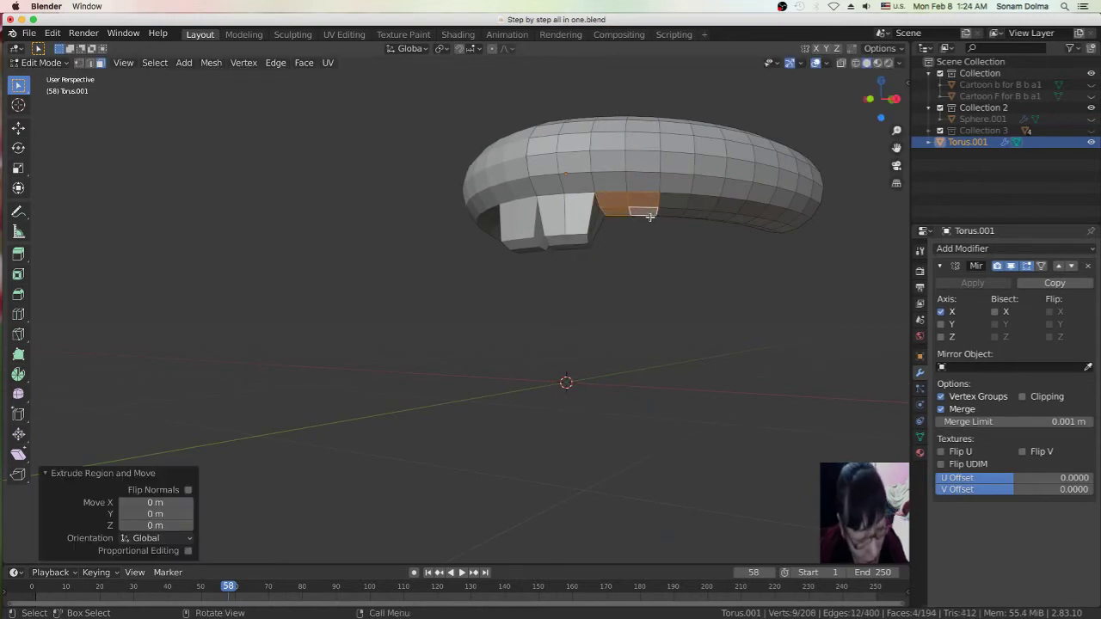
key(g)
key(z)
click(647, 250)
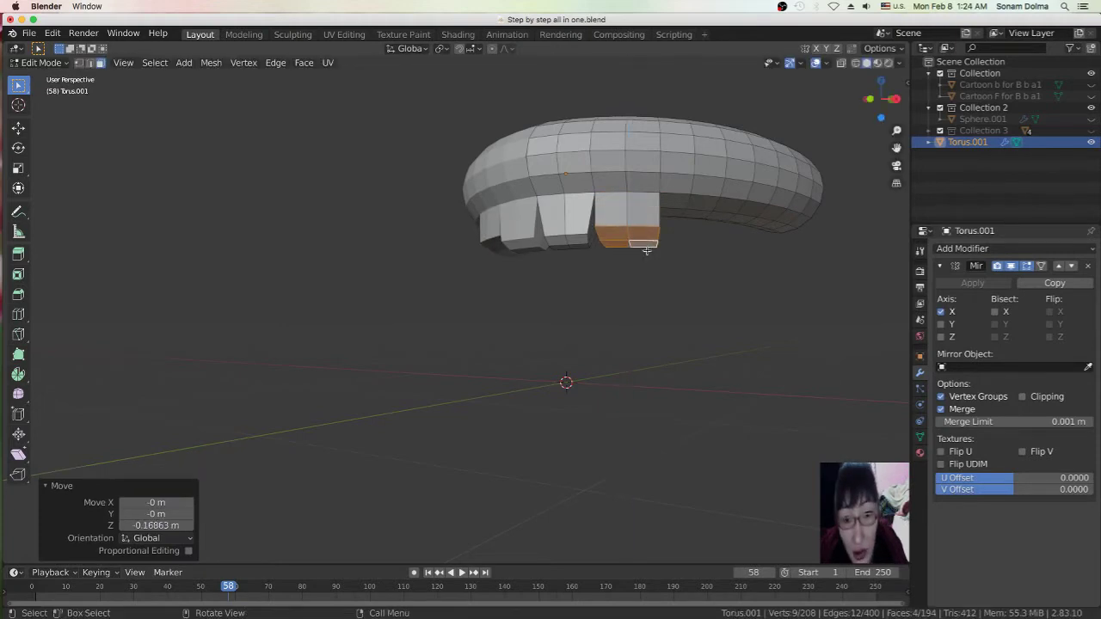
key(s)
click(724, 296)
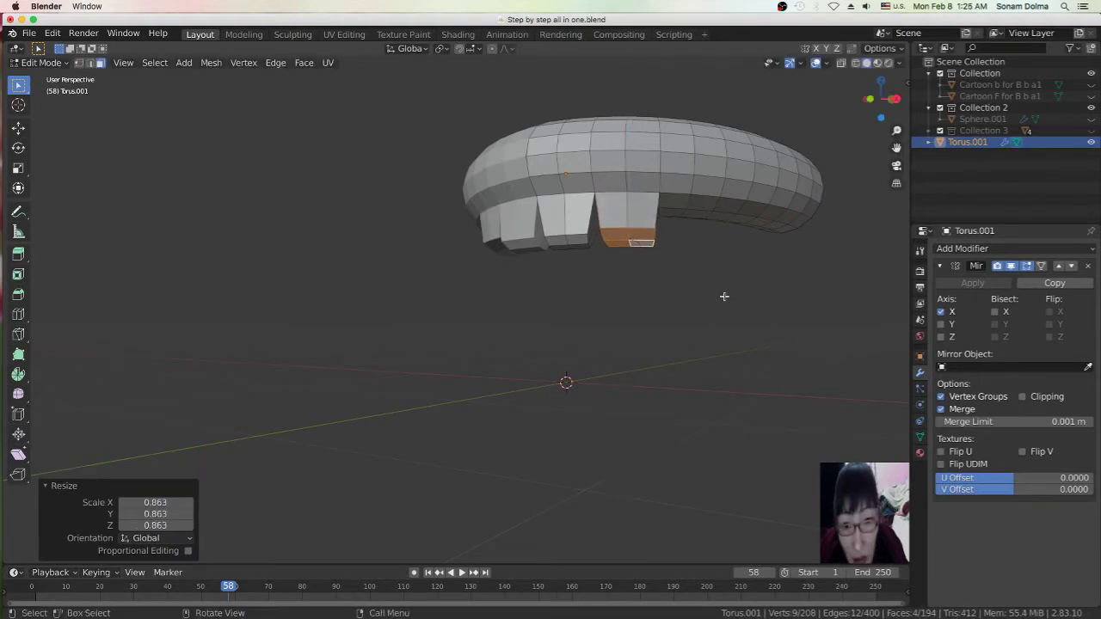
middle_drag(659, 289, 668, 214)
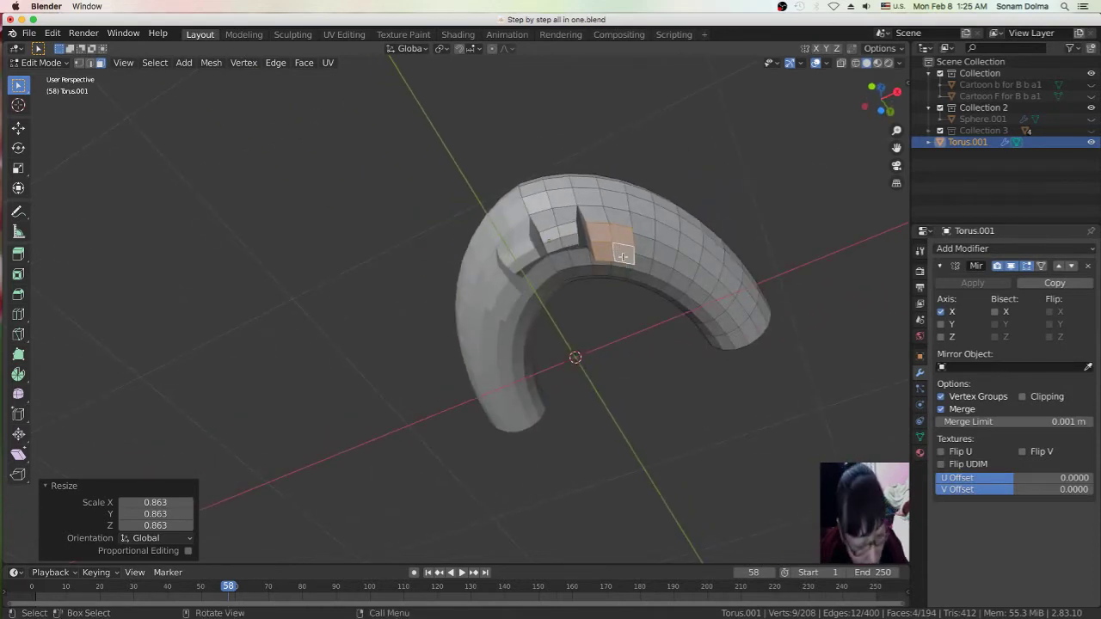
Select a 2x2 block of faces on the new tooth's end
middle_drag(626, 260, 631, 275)
scroll(631, 275, up, 3)
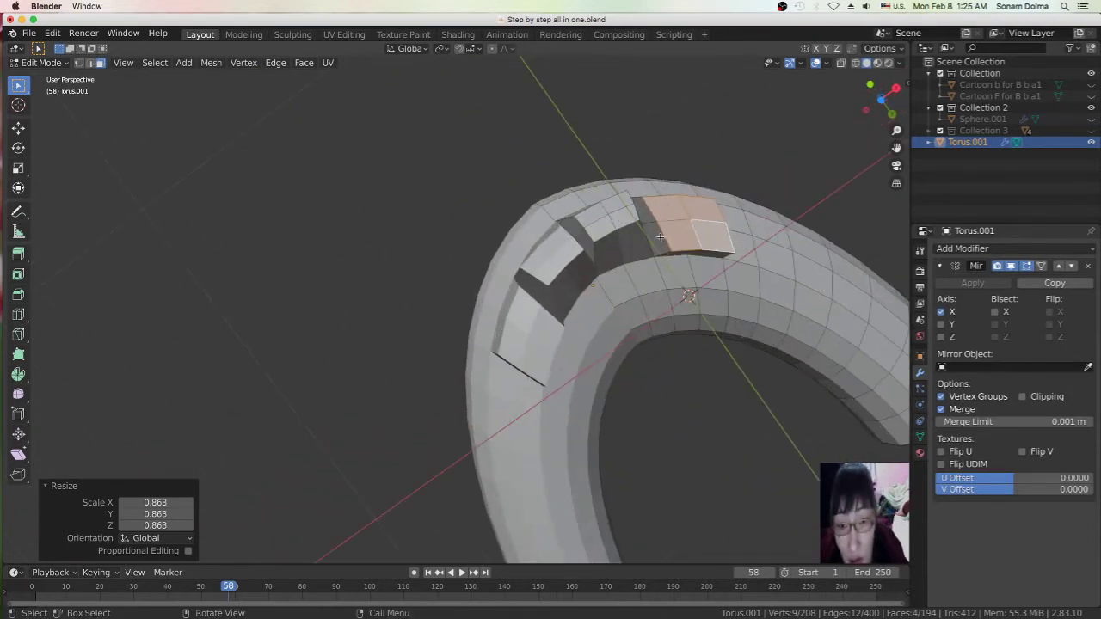
click(684, 235)
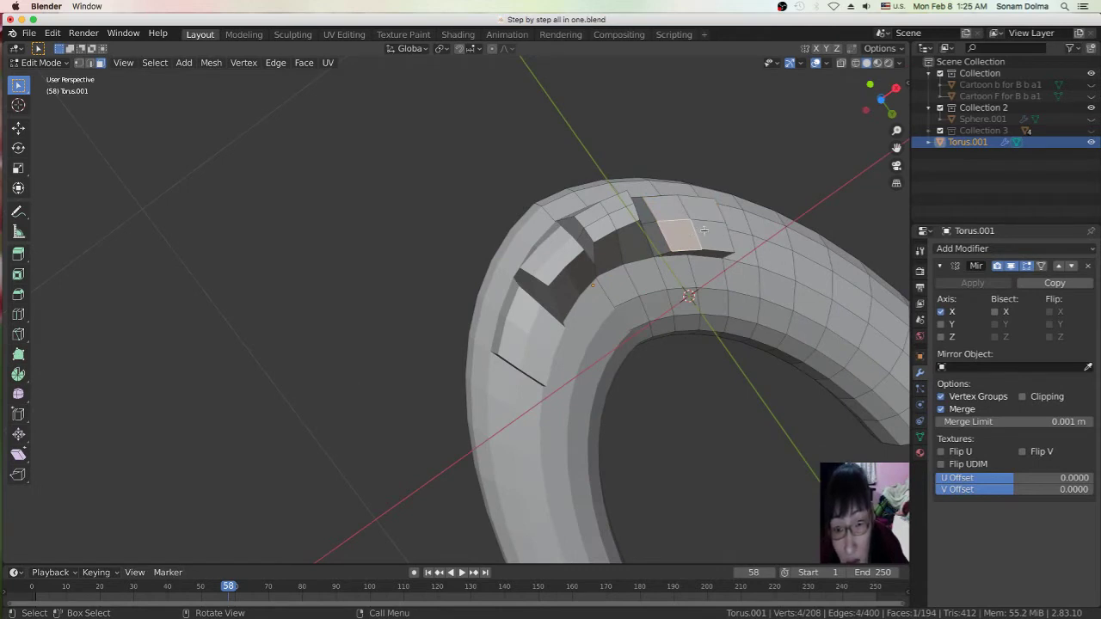
shift+click(703, 230)
shift+click(685, 234)
shift+click(685, 235)
shift+click(706, 210)
shift+click(670, 214)
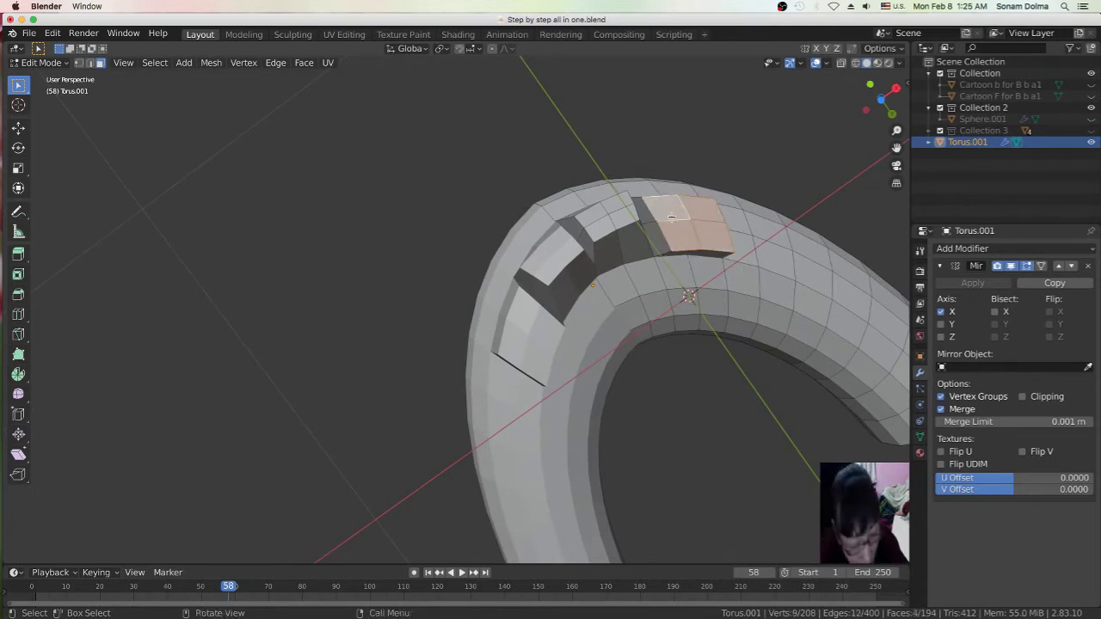
Shift the tooth faces along Y and narrow them to 0.633 along Y
key(g)
key(y)
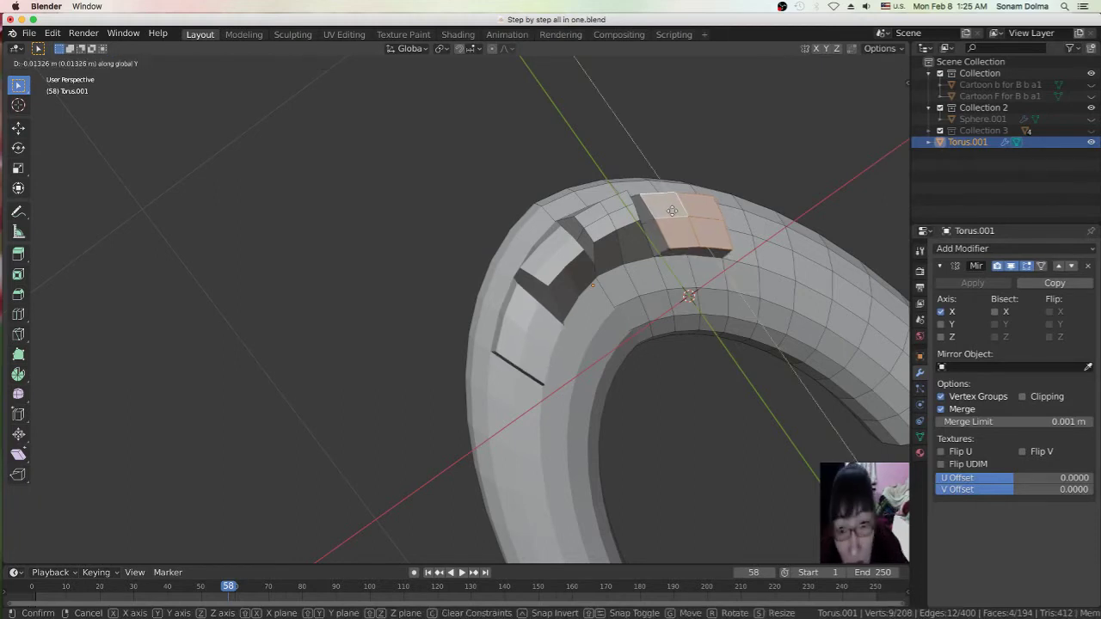
click(672, 211)
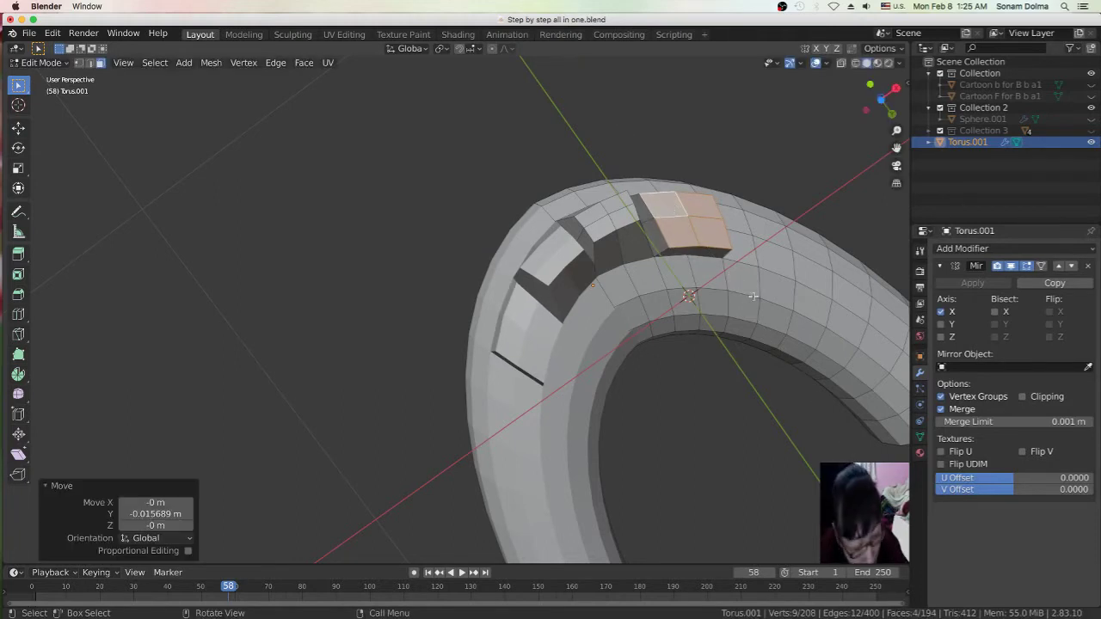
key(s)
key(y)
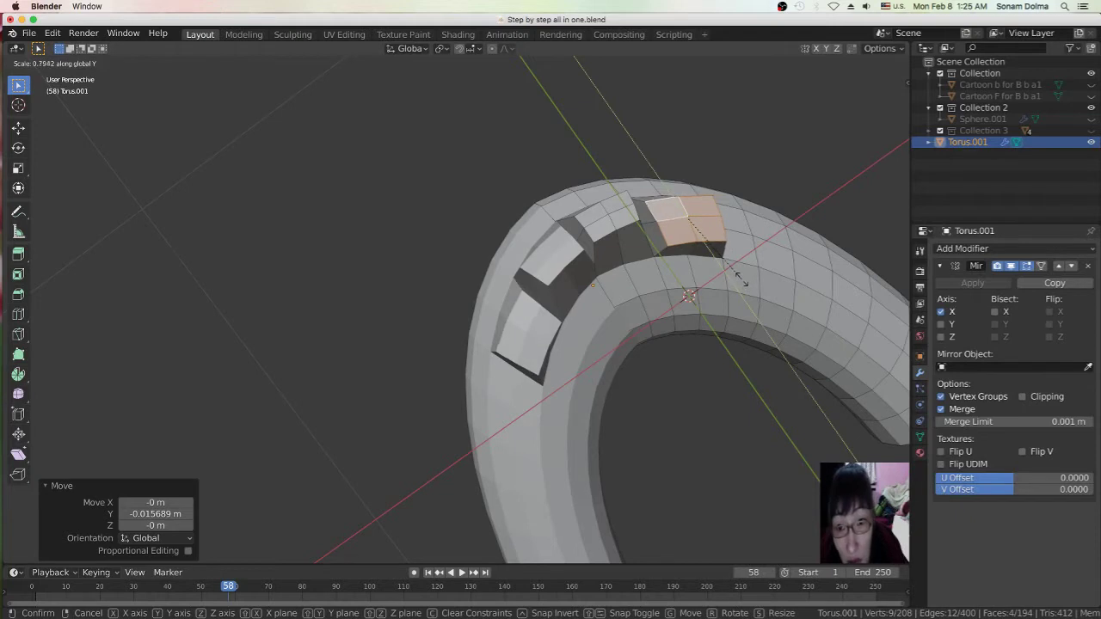
click(731, 266)
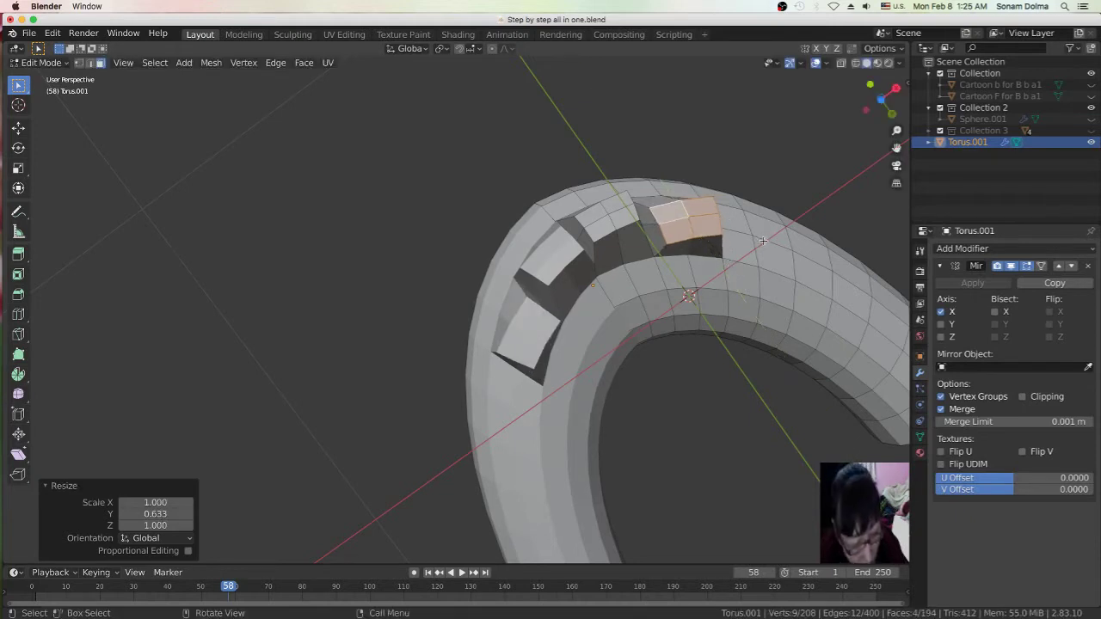
Rotate the tooth faces to −15.5° about Z so they follow the ring
key(r)
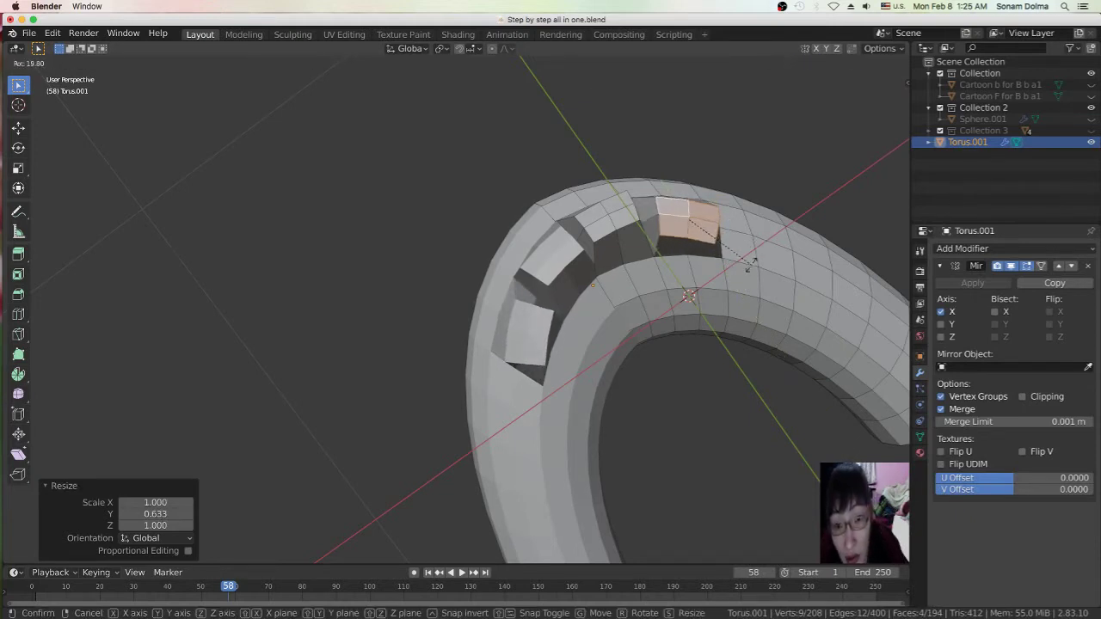
click(750, 265)
key(r)
click(642, 298)
mouse_move(641, 297)
middle_down()
mouse_move(699, 347)
mouse_move(727, 413)
mouse_move(713, 284)
middle_up()
key(r)
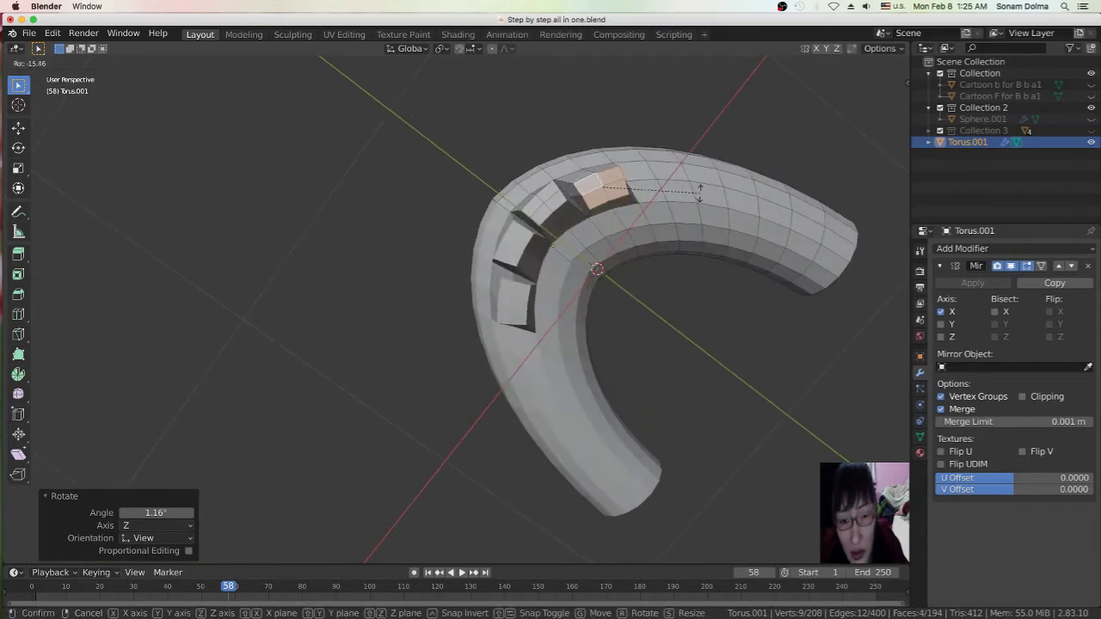
click(699, 191)
middle_drag(708, 213, 701, 224)
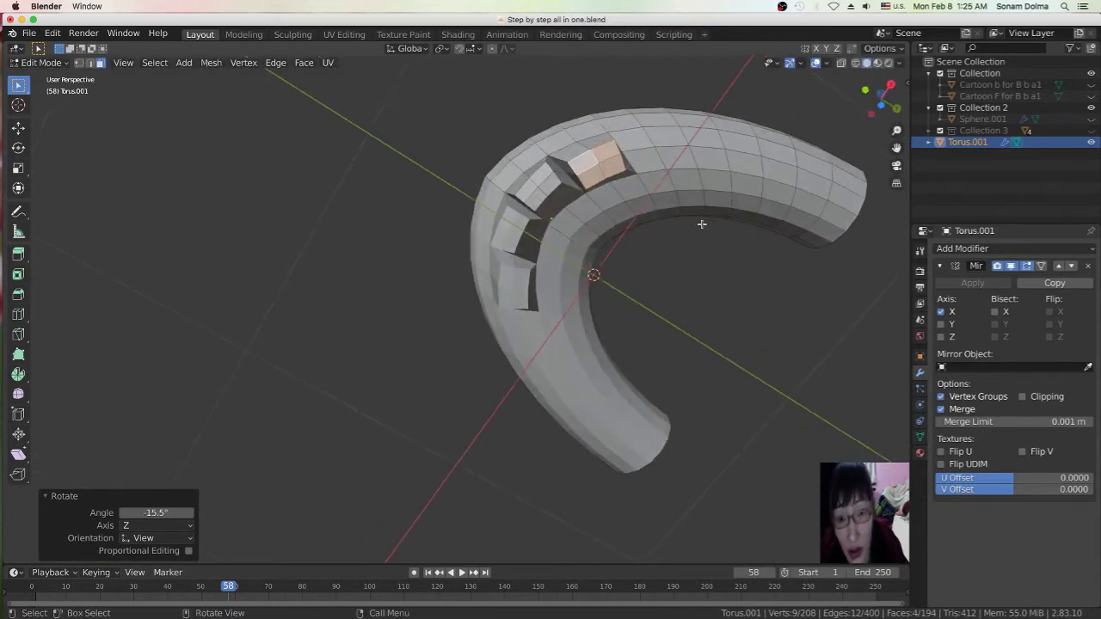
Select the next four rim faces along the ring
click(669, 135)
shift+click(637, 136)
shift+click(650, 156)
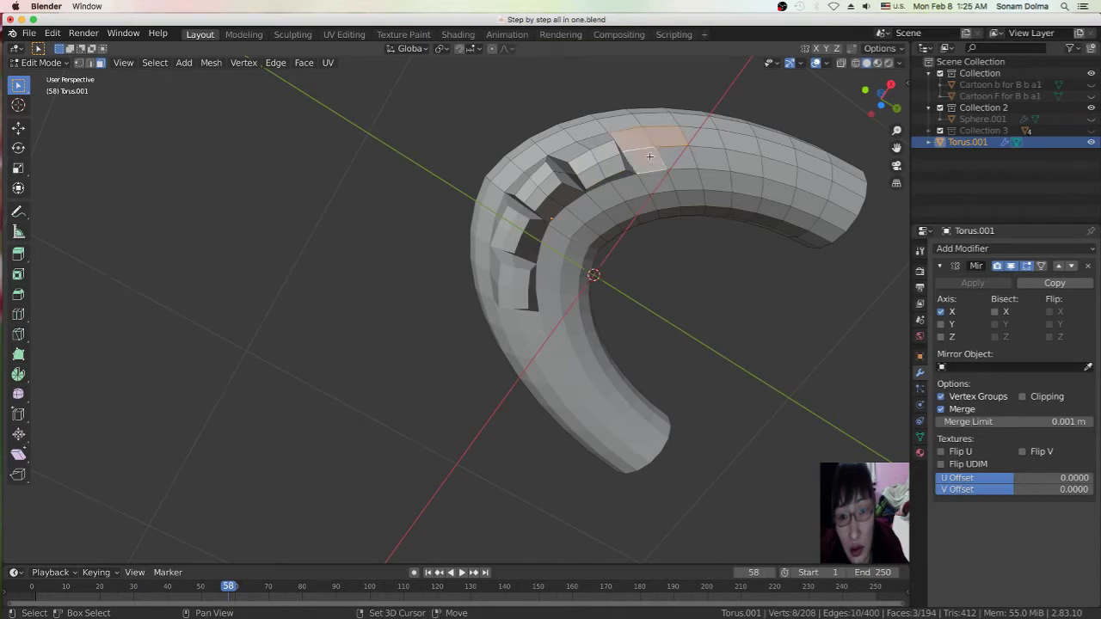
shift+click(676, 154)
mouse_move(695, 211)
middle_down()
mouse_move(700, 352)
mouse_move(697, 327)
middle_up()
scroll(700, 351, down, 3)
scroll(703, 339, down, 2)
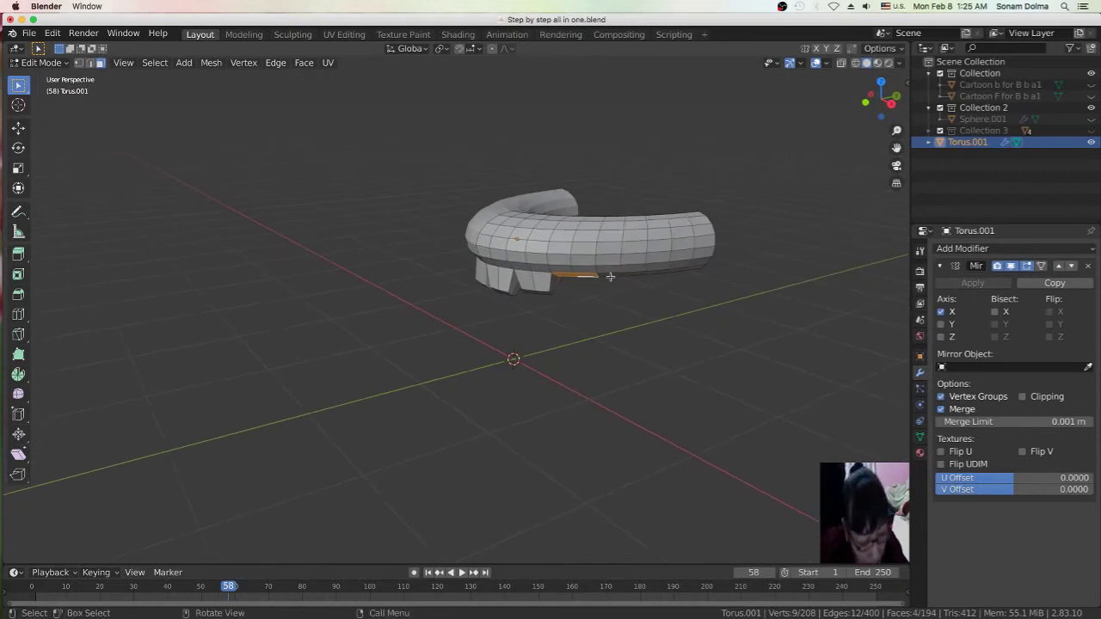
Extrude the selected rim faces and lower them along Z
key(e)
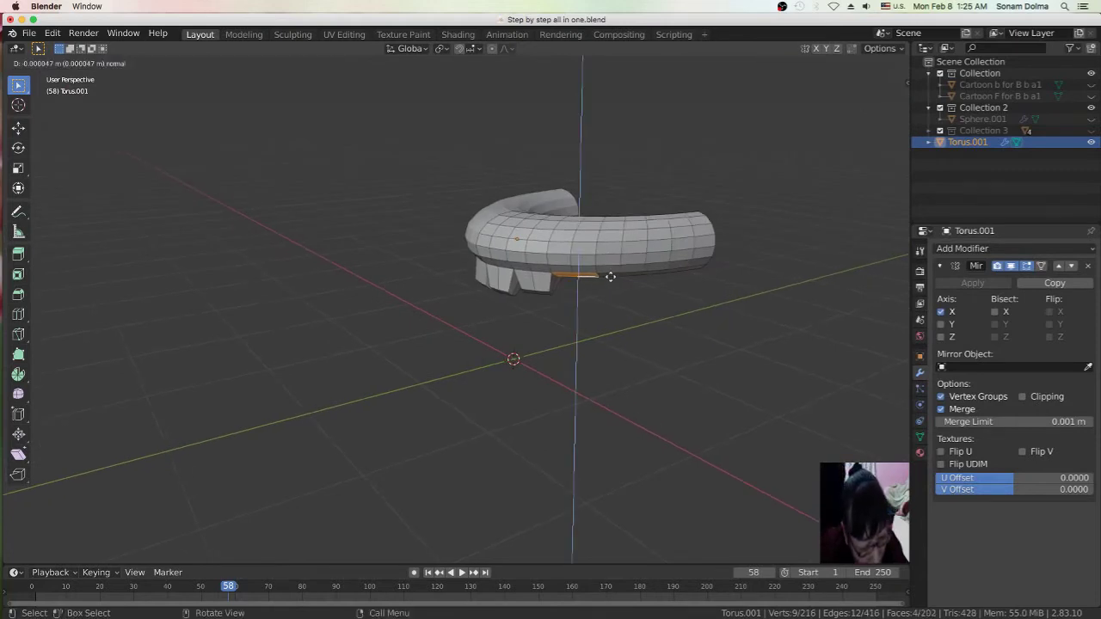
right_click(610, 276)
key(g)
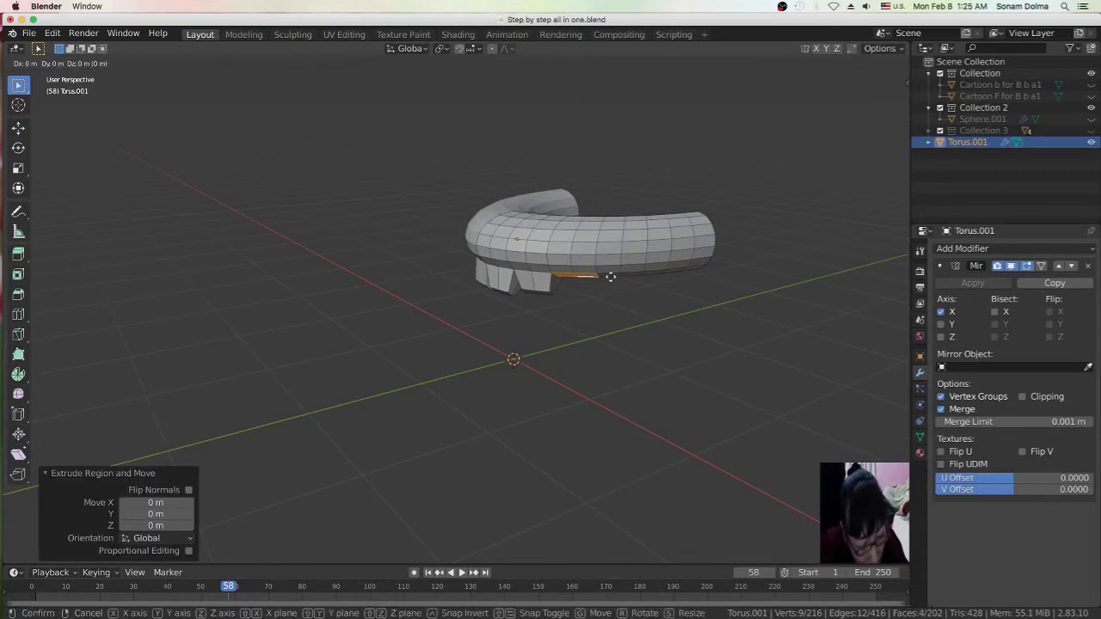
key(x)
right_click(609, 299)
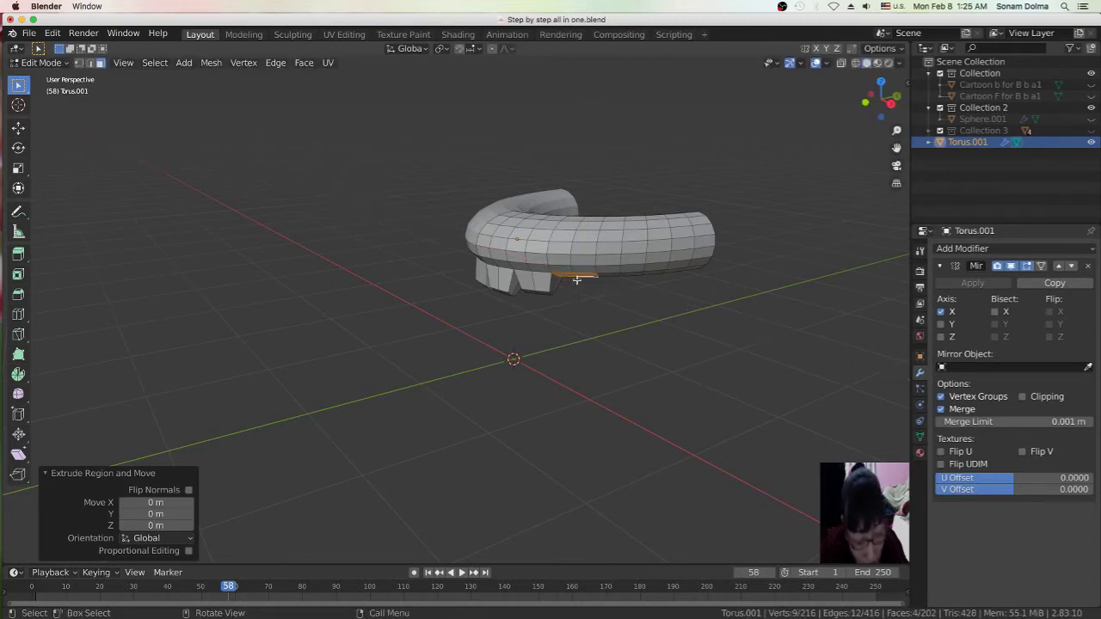
key(g)
key(z)
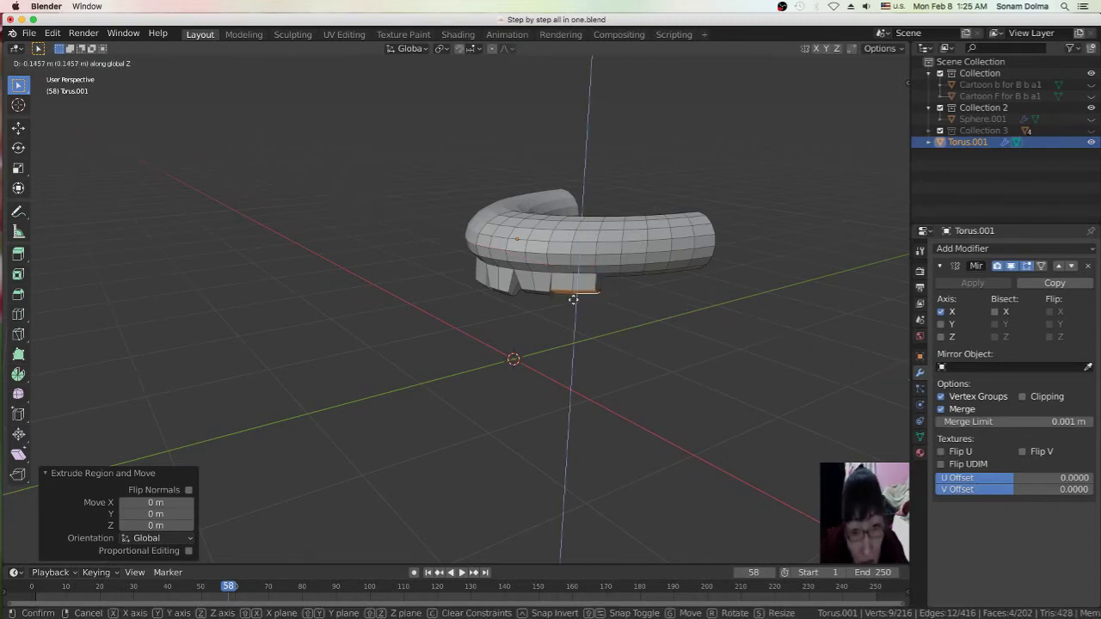
click(572, 299)
Shrink the lowered faces to 0.815 and shift them slightly
middle_drag(604, 332, 641, 314)
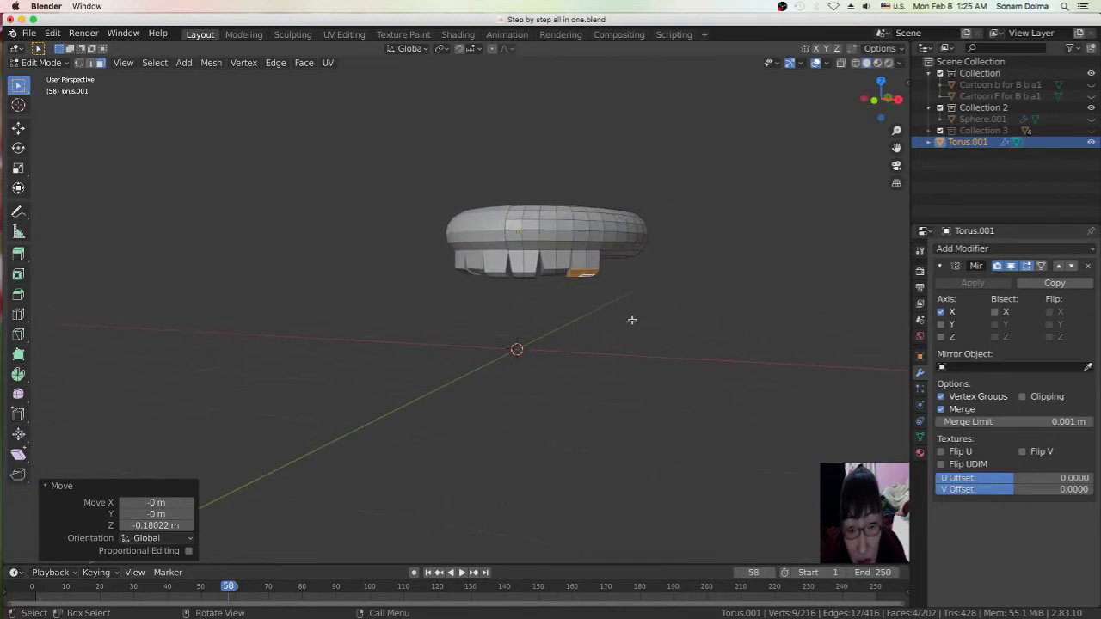
scroll(636, 317, up, 3)
key(s)
click(745, 315)
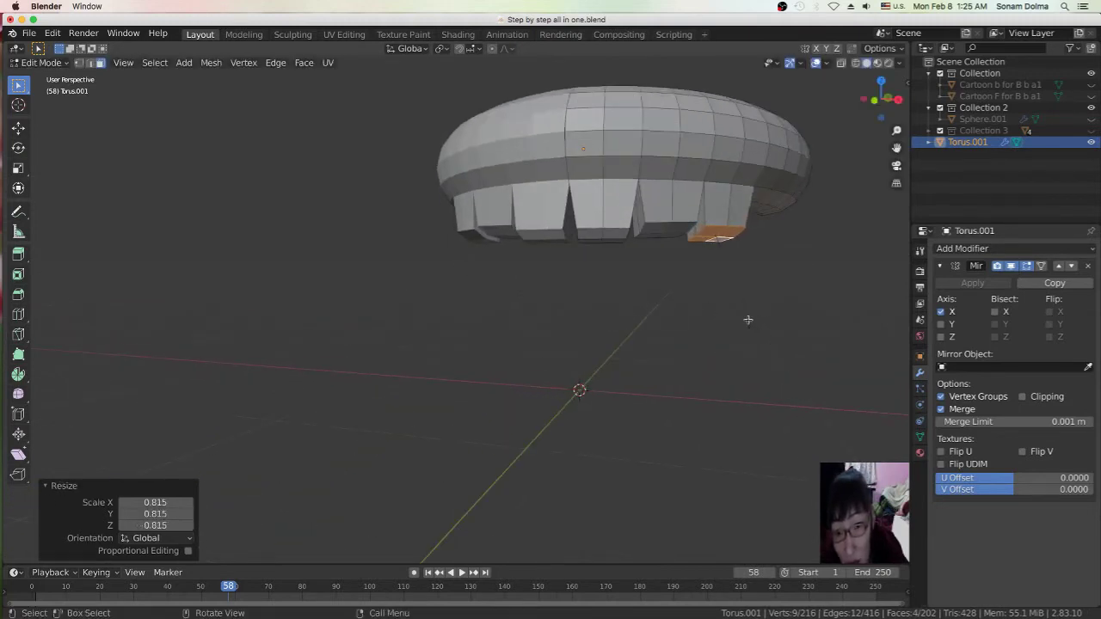
middle_drag(734, 315, 724, 310)
key(g)
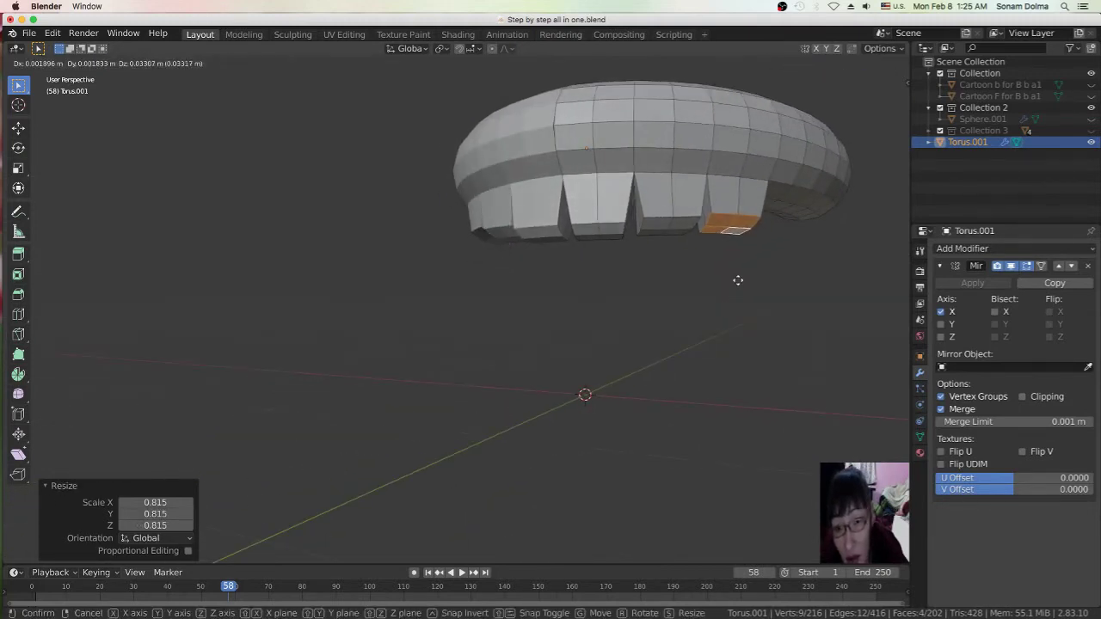
click(737, 285)
Select three neighbouring rim faces and lower them along Z
click(678, 225)
shift+click(656, 227)
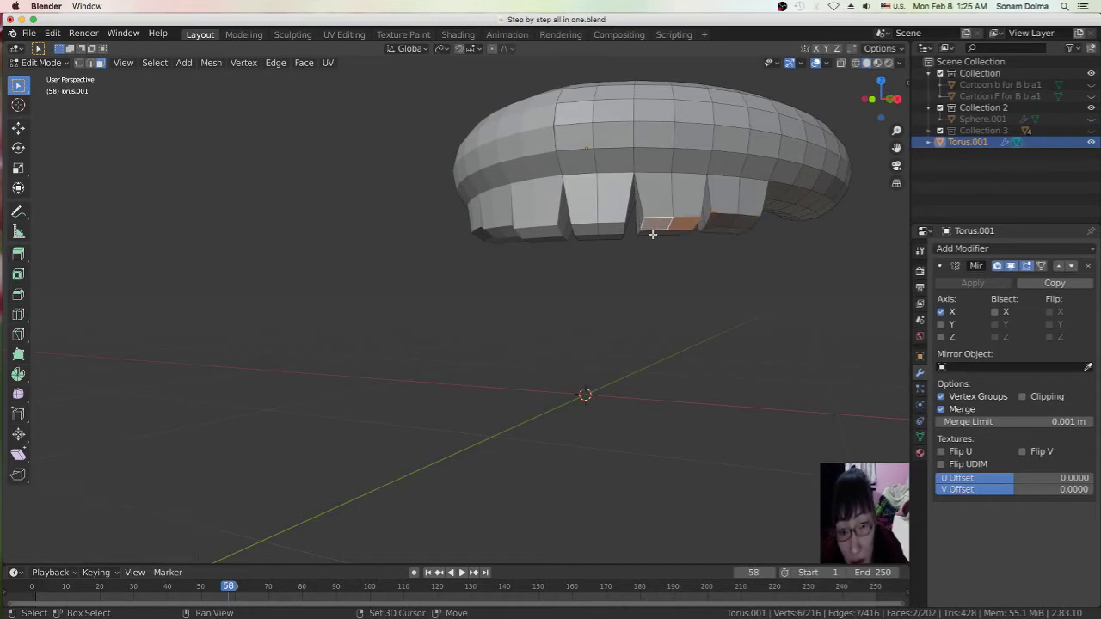
shift+click(674, 233)
key(g)
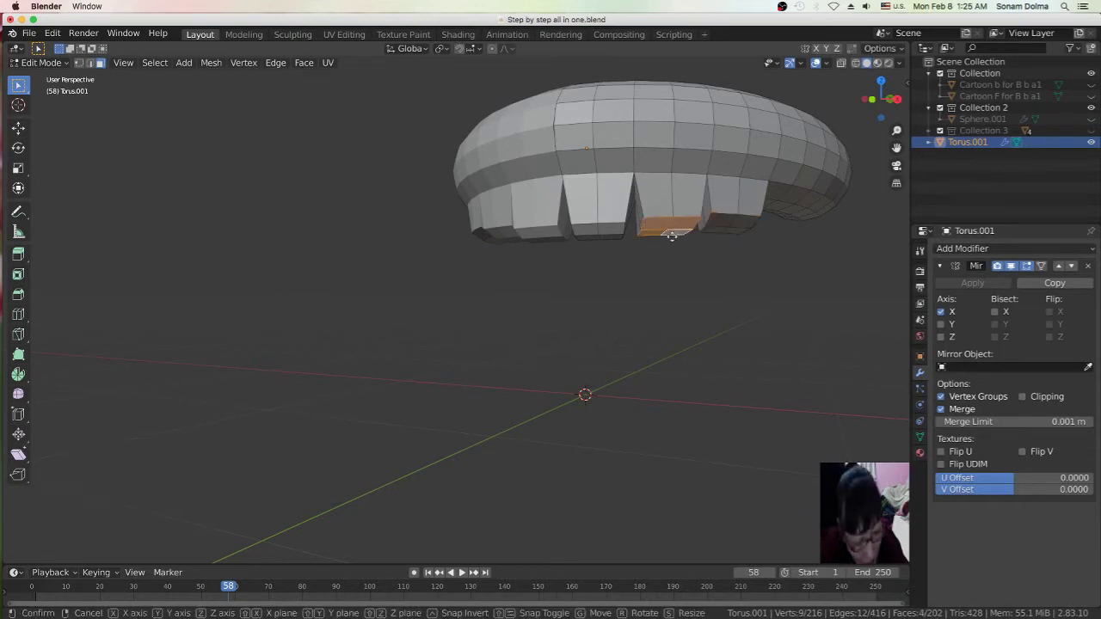
key(z)
click(671, 243)
mouse_move(746, 274)
middle_down()
mouse_move(737, 276)
mouse_move(770, 285)
mouse_move(604, 258)
mouse_move(604, 240)
middle_up()
Nudge the small faces at the rim front −0.011 m along X
click(609, 228)
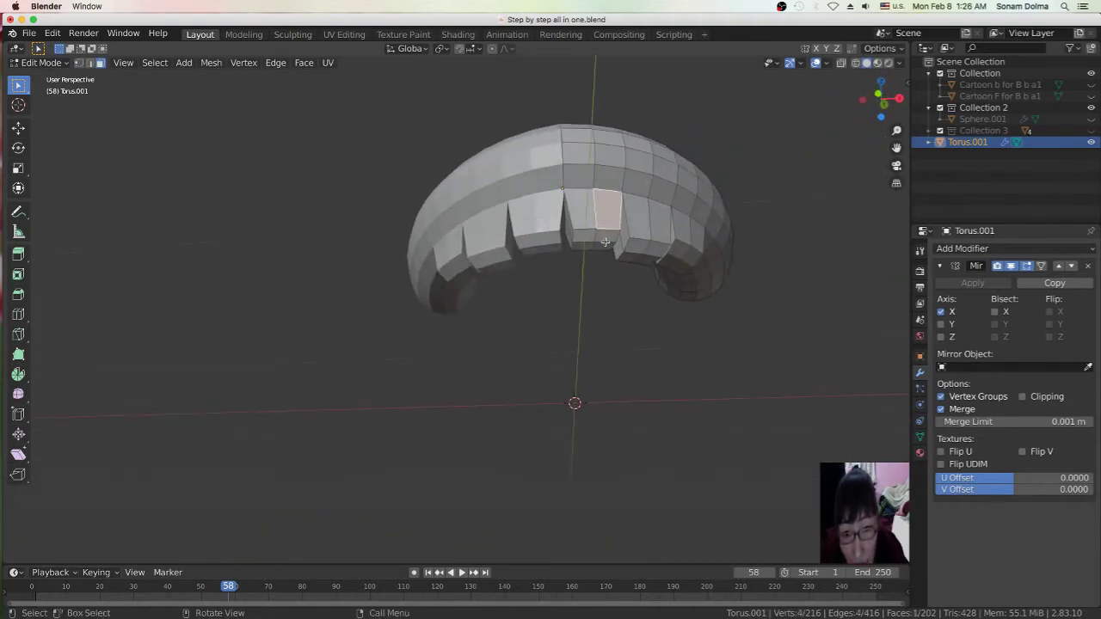
click(606, 245)
shift+click(606, 239)
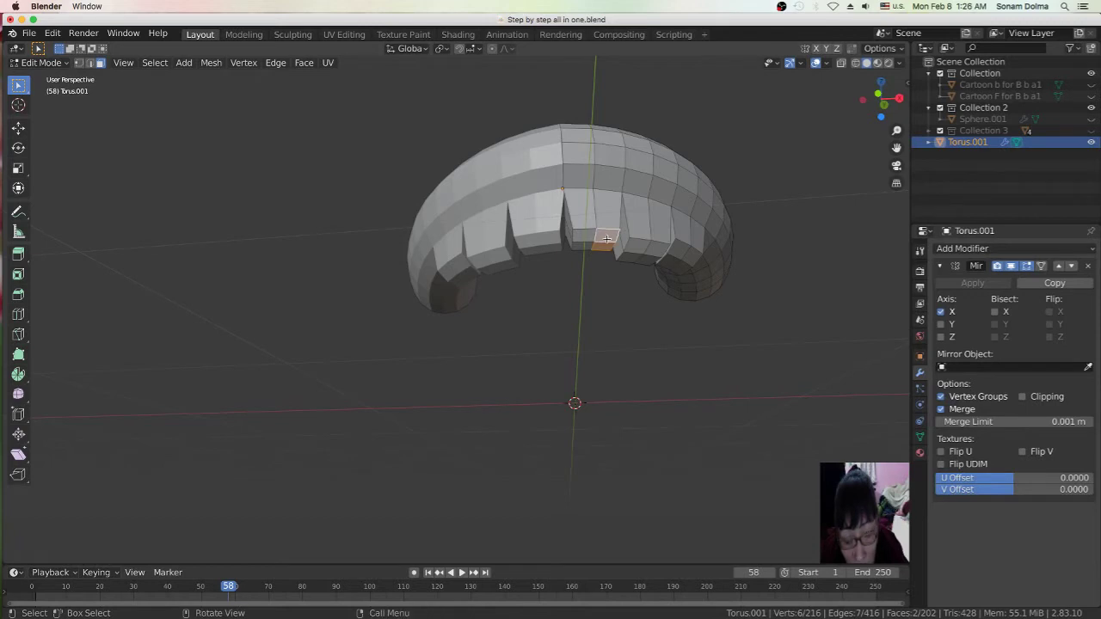
key(g)
click(606, 238)
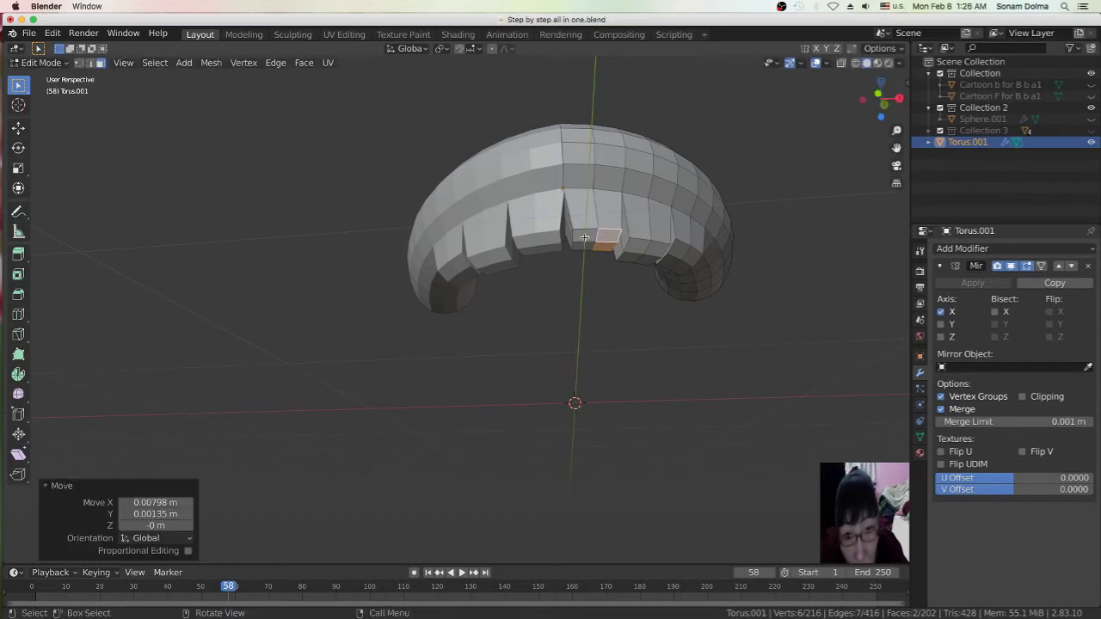
click(584, 237)
shift+click(584, 241)
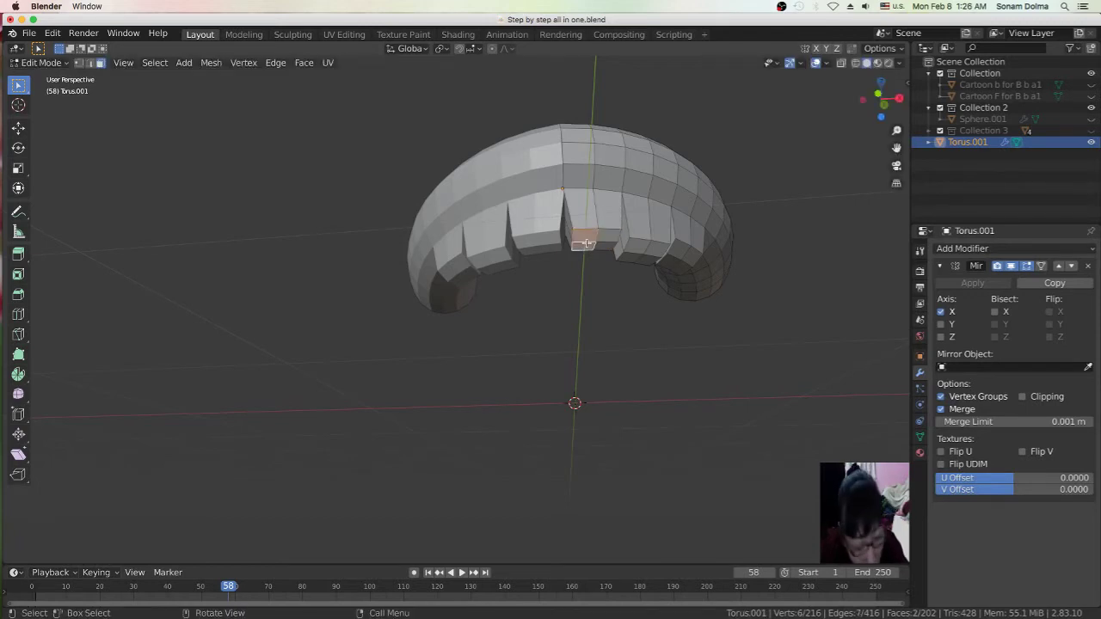
key(g)
click(585, 244)
mouse_move(584, 245)
middle_down()
mouse_move(672, 292)
mouse_move(590, 295)
middle_up()
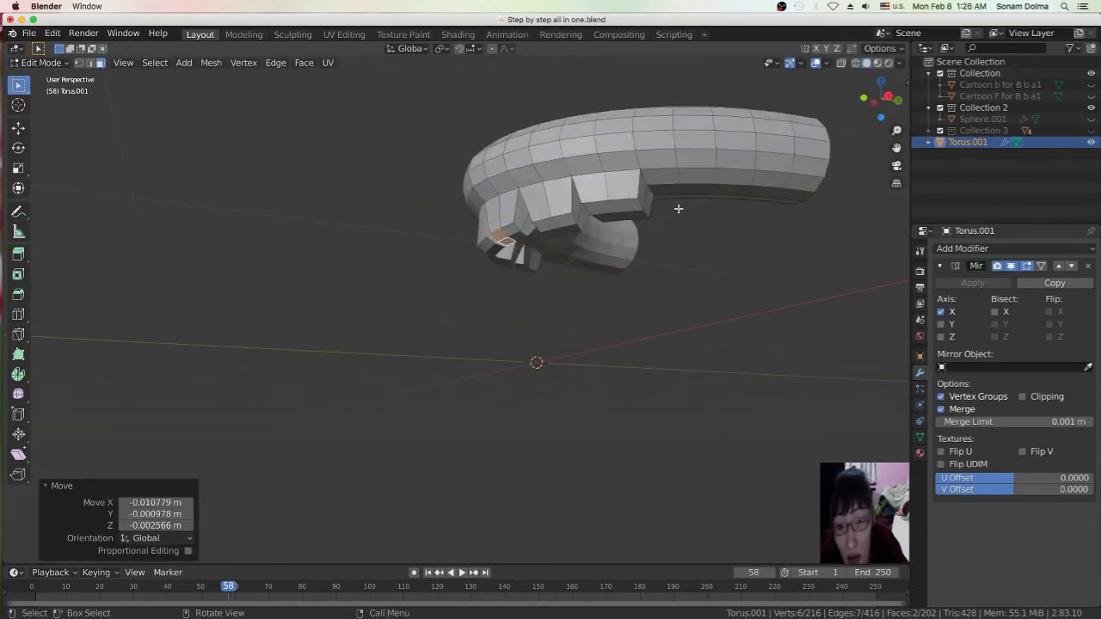
From the other side, select a block of faces on the rim's left end
mouse_move(691, 190)
middle_down()
mouse_move(683, 166)
mouse_move(626, 158)
mouse_move(386, 173)
middle_up()
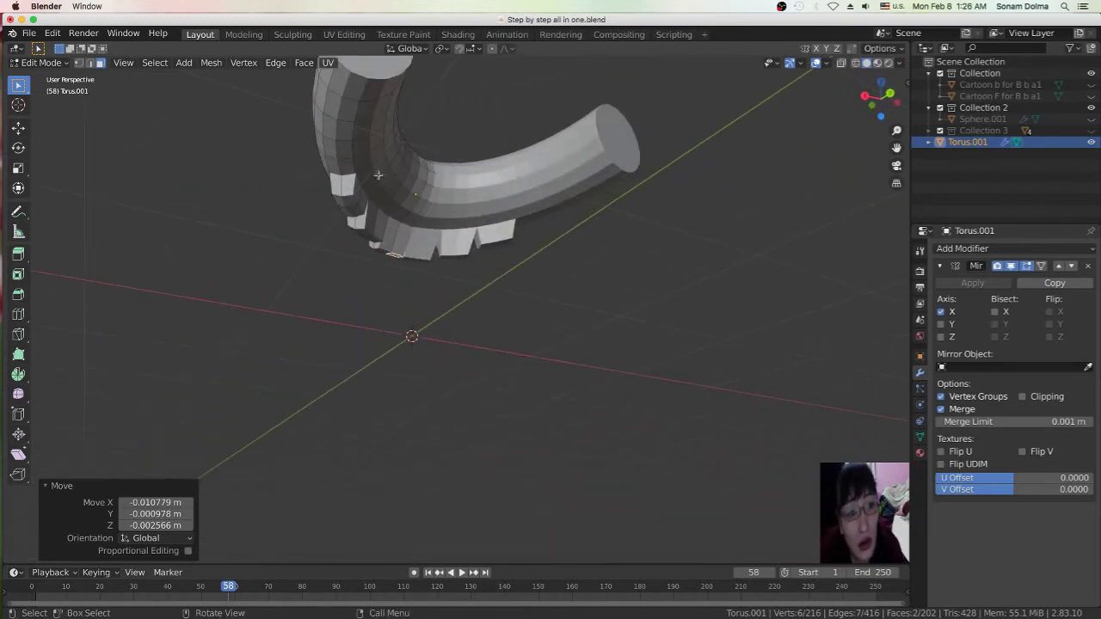
click(340, 165)
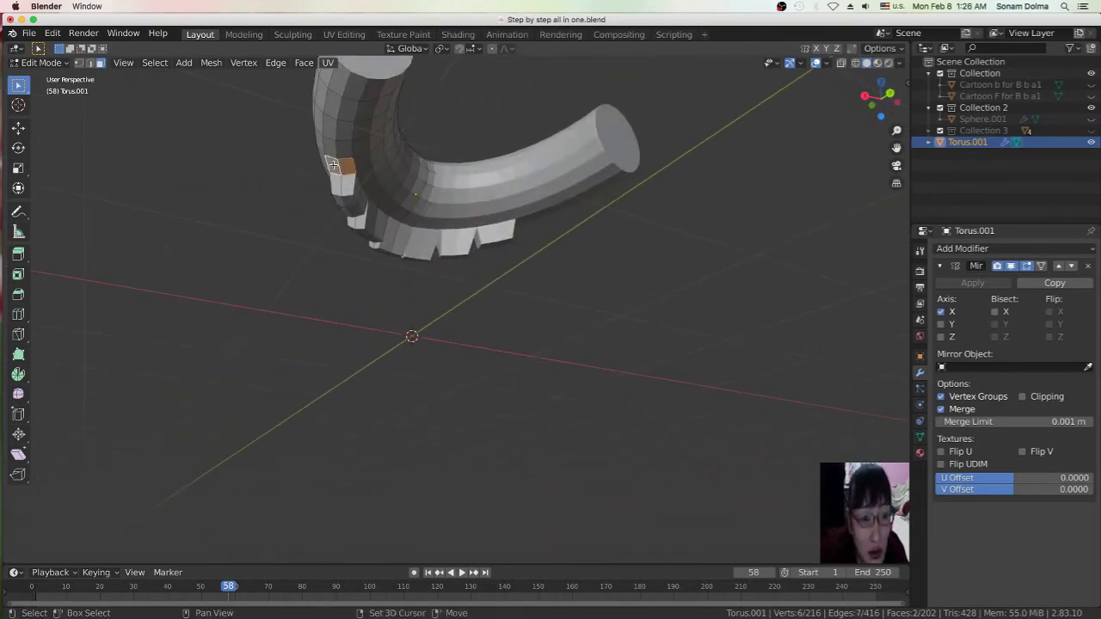
shift+click(332, 151)
middle_drag(332, 152, 520, 203)
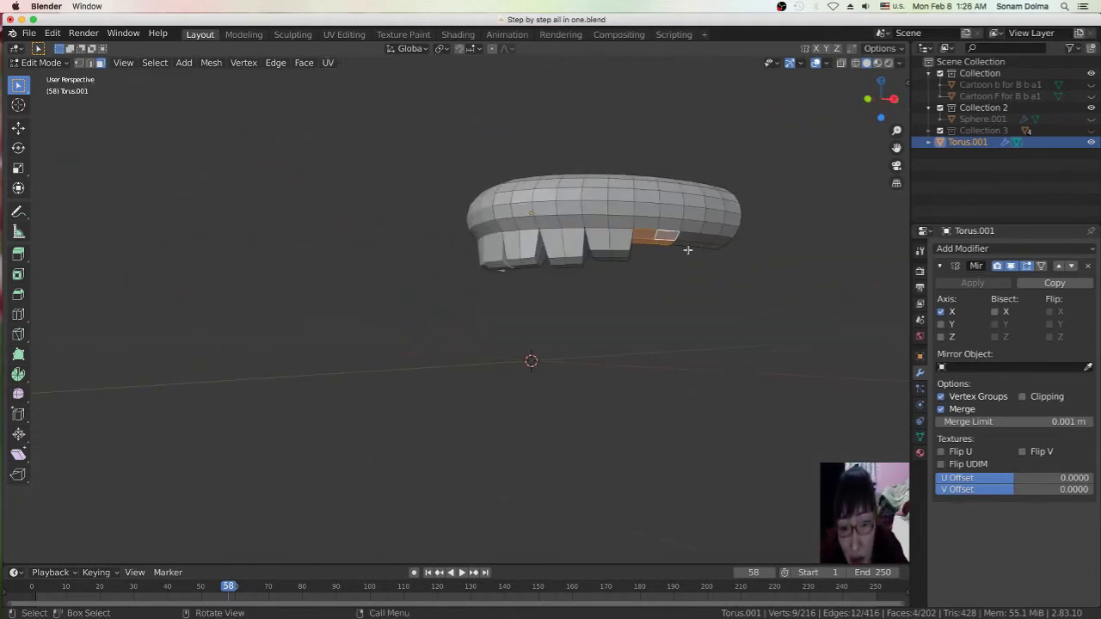
Extrude the selected rim face and lower it about 0.08 m into a tooth
key(e)
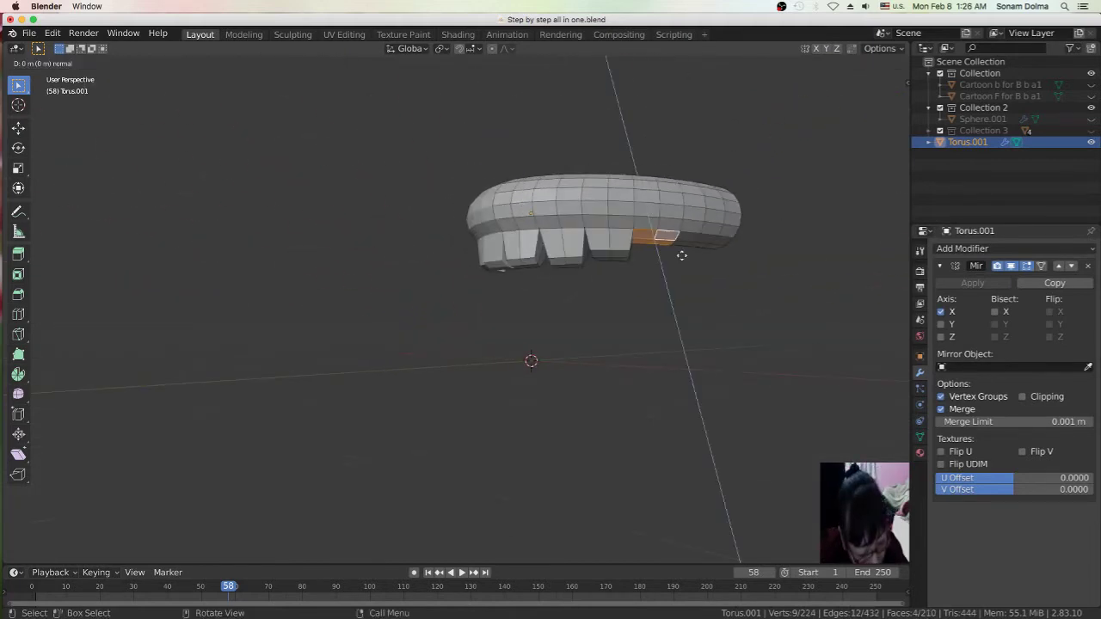
key(Escape)
key(g)
key(z)
click(684, 266)
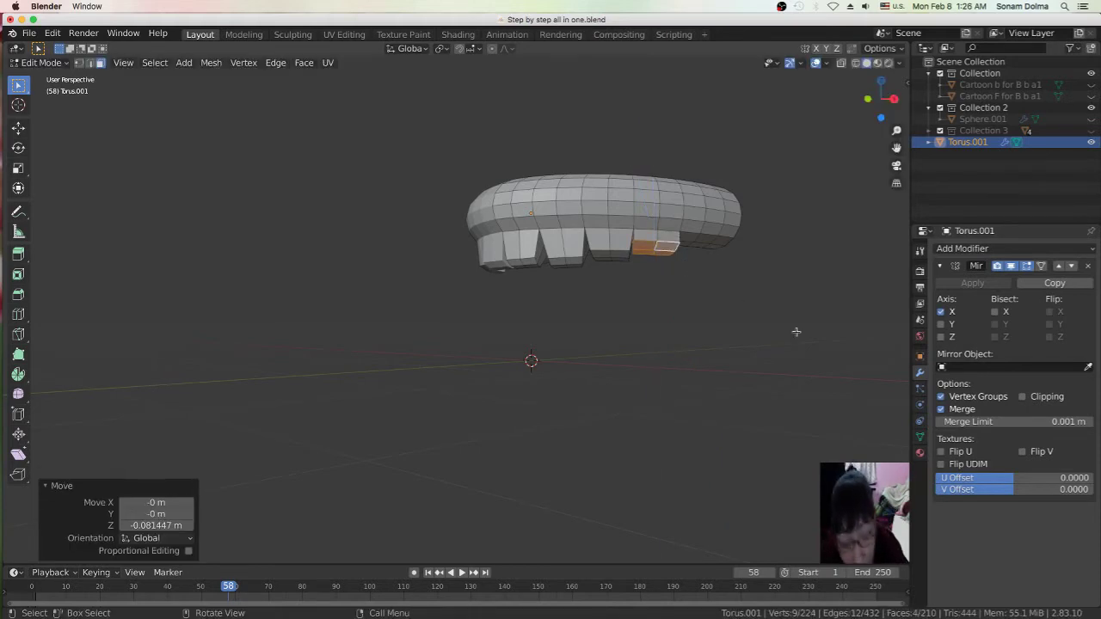
key(s)
key(Escape)
key(g)
click(705, 279)
Select four adjacent rim faces near the torus's right end
mouse_move(738, 258)
middle_down()
mouse_move(696, 251)
mouse_move(679, 189)
mouse_move(651, 165)
middle_up()
click(738, 207)
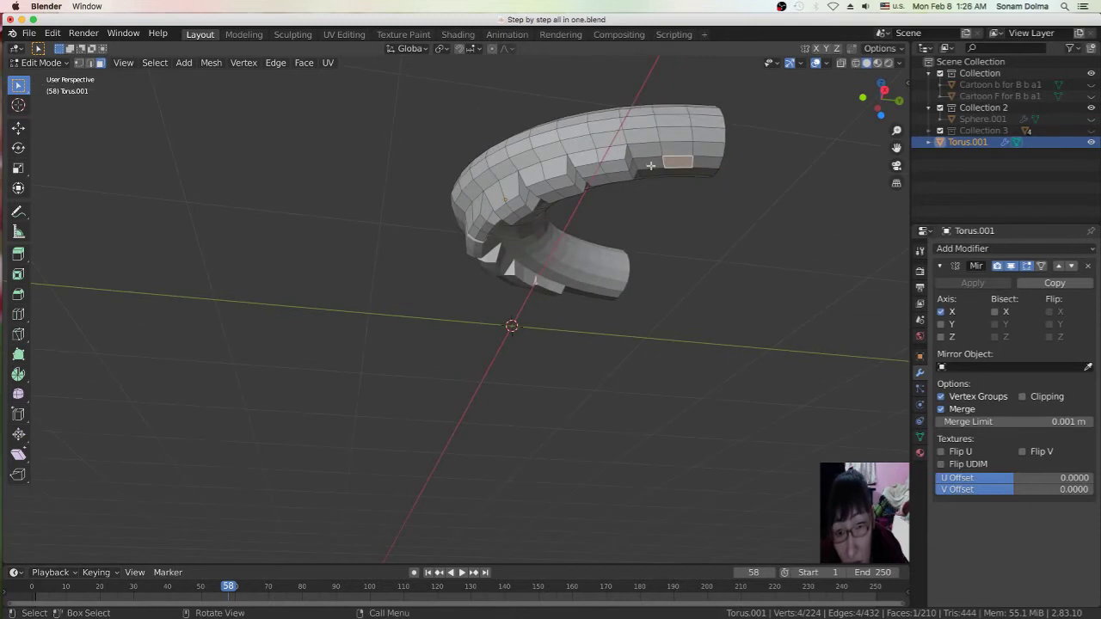
shift+click(650, 163)
shift+click(674, 169)
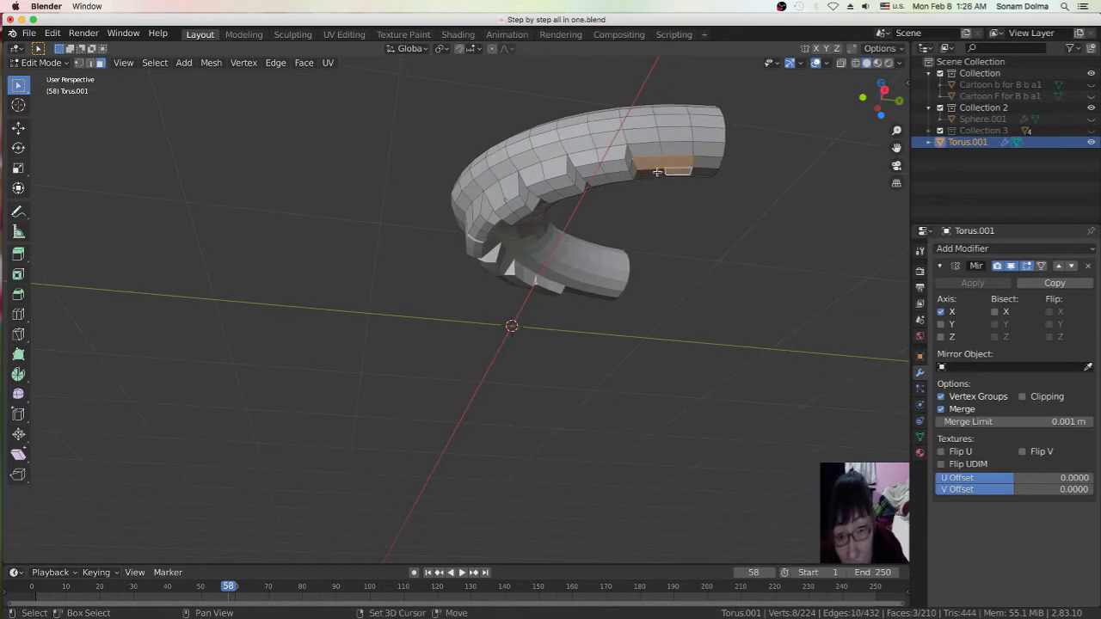
shift+click(657, 172)
middle_drag(684, 192, 685, 212)
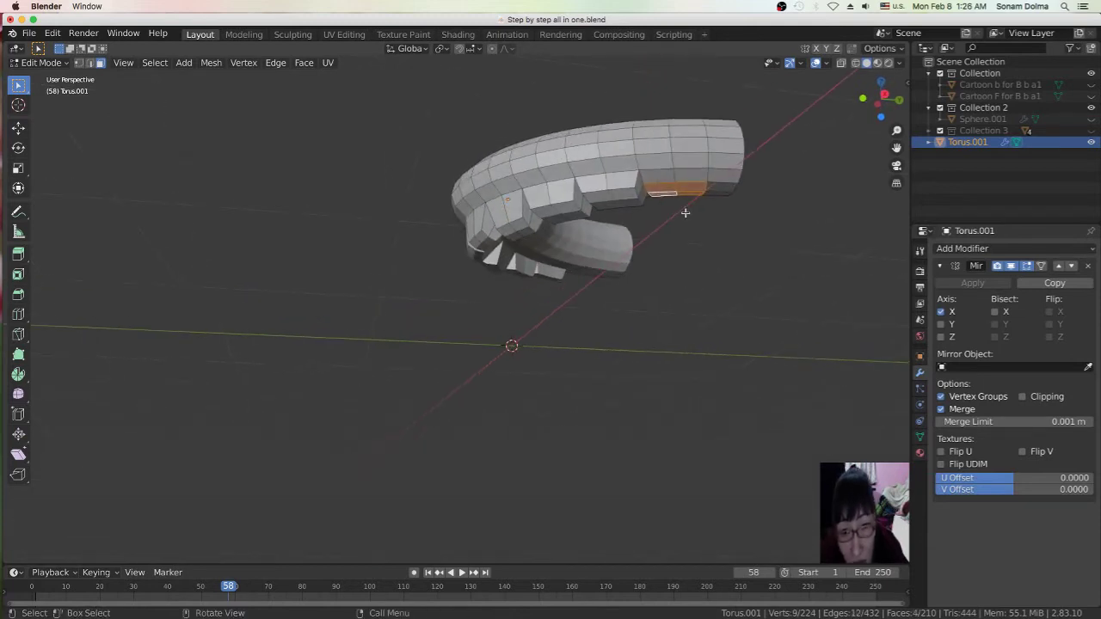
Extrude the four faces and lower them about 0.04 m along Z
key(e)
right_click(703, 228)
right_click(702, 229)
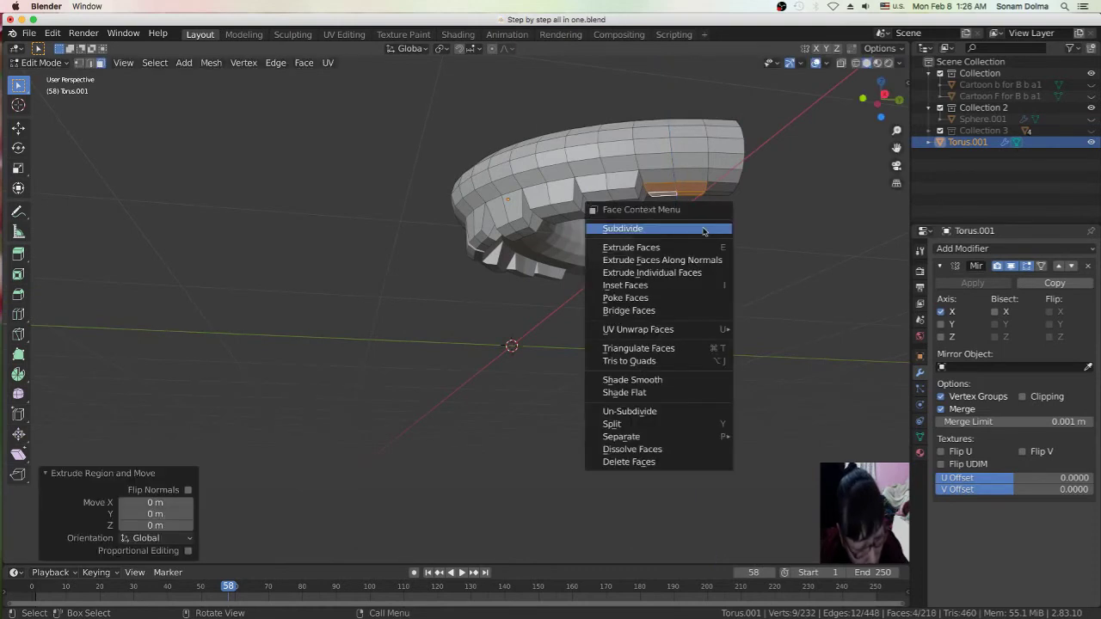
key(Escape)
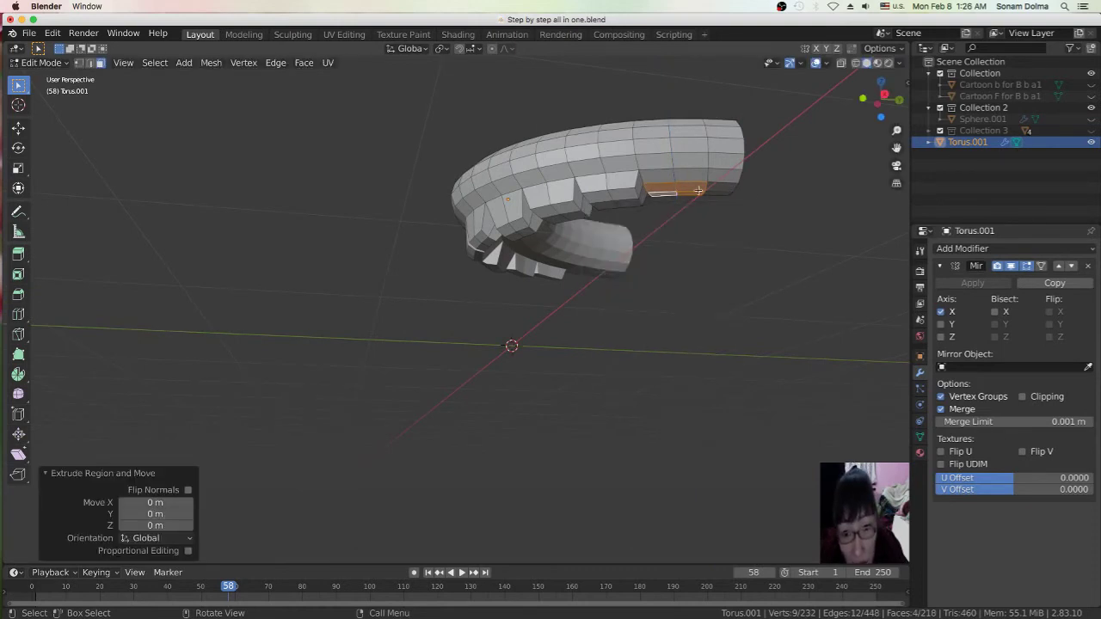
key(g)
key(z)
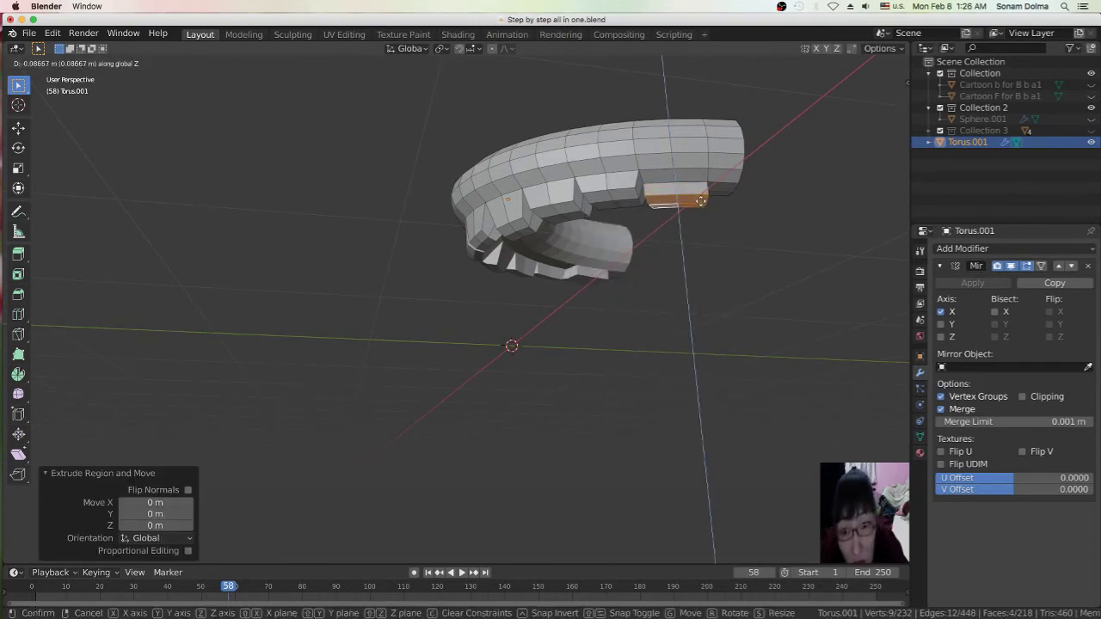
click(701, 193)
click(696, 179)
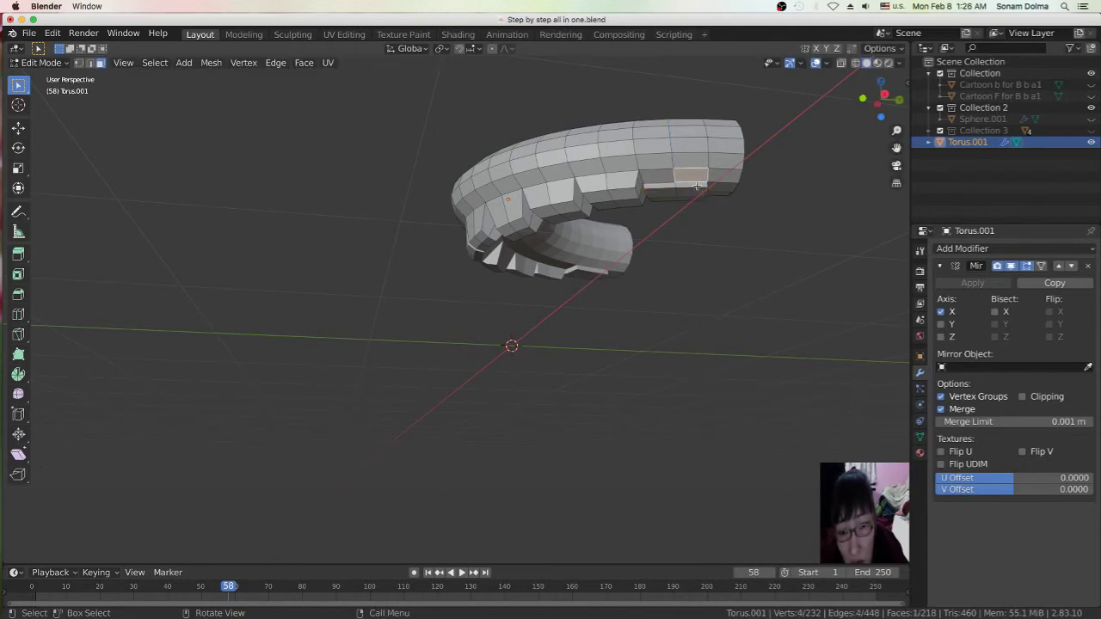
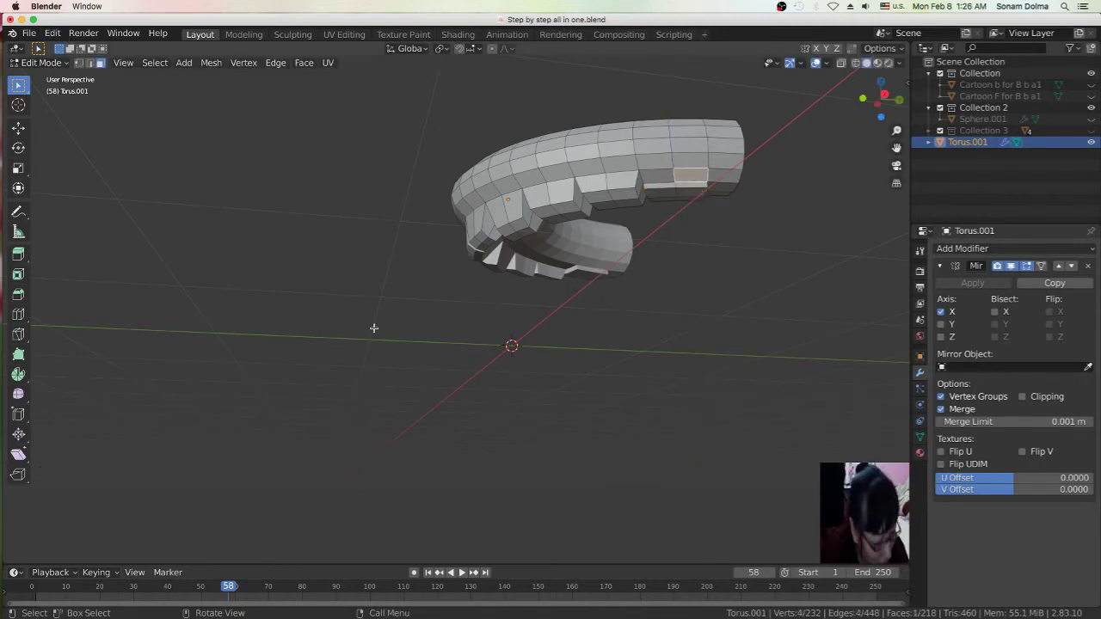
Undo back and select a 2×2 block of four faces on the torus underside
key(ctrl+z)
key(ctrl+z)
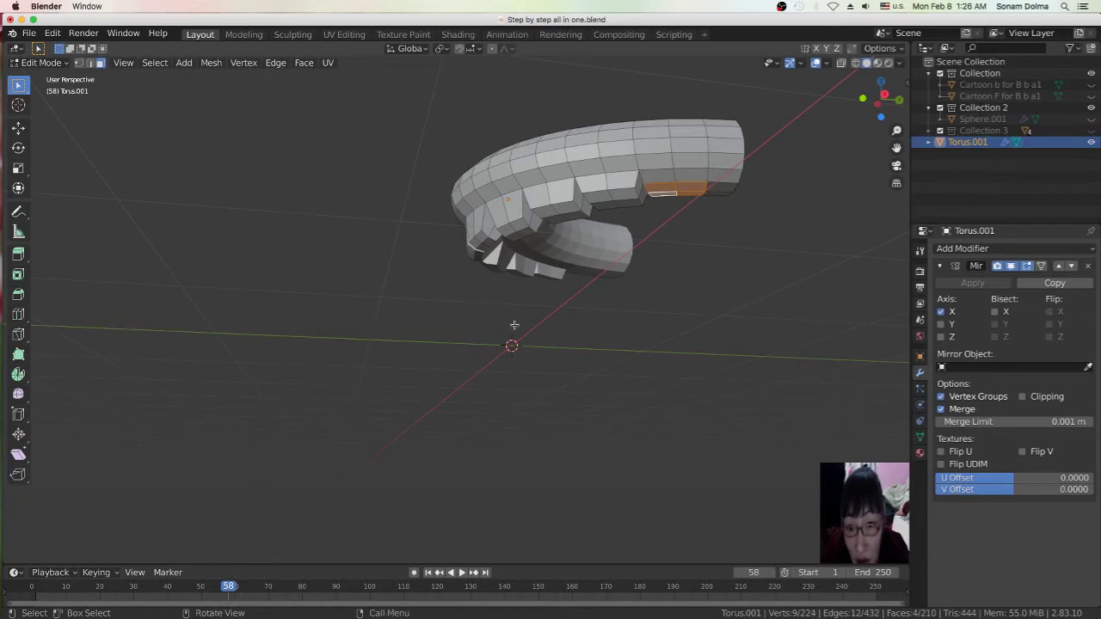
click(685, 174)
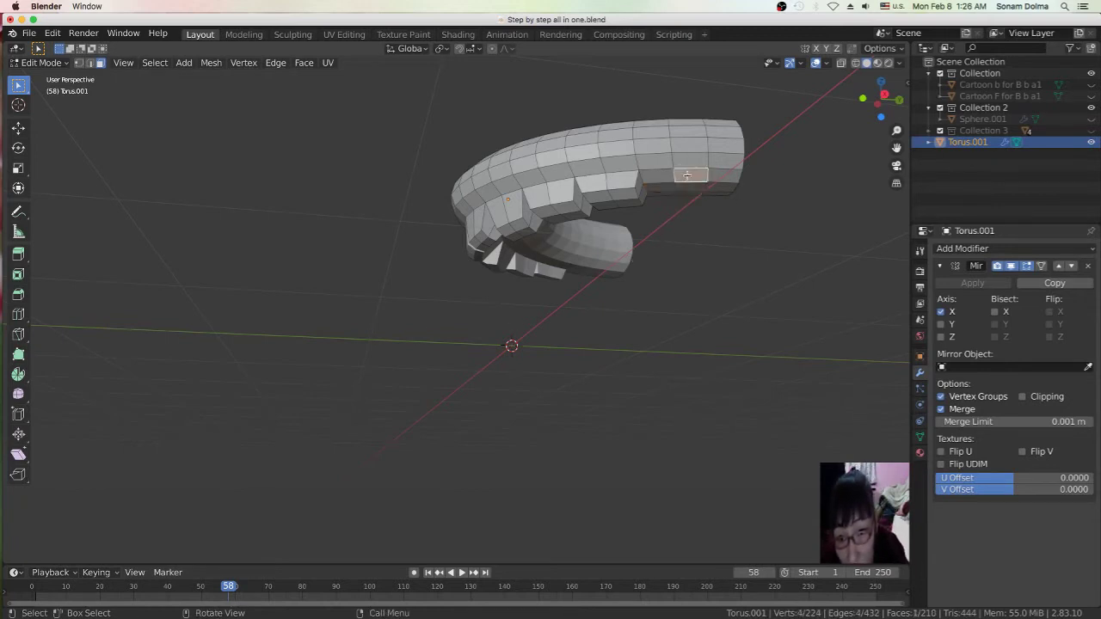
shift+click(661, 176)
shift+click(693, 188)
shift+click(664, 188)
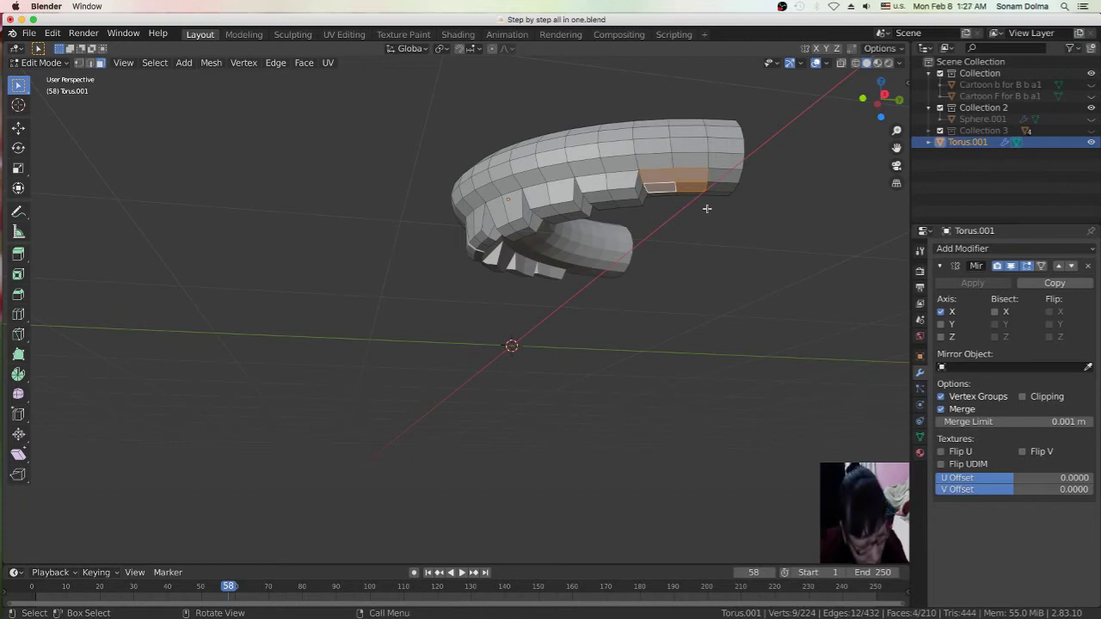
Extrude the four faces straight down along Z about 0.08 m
key(e)
right_click(701, 212)
key(Escape)
key(e)
key(z)
click(693, 230)
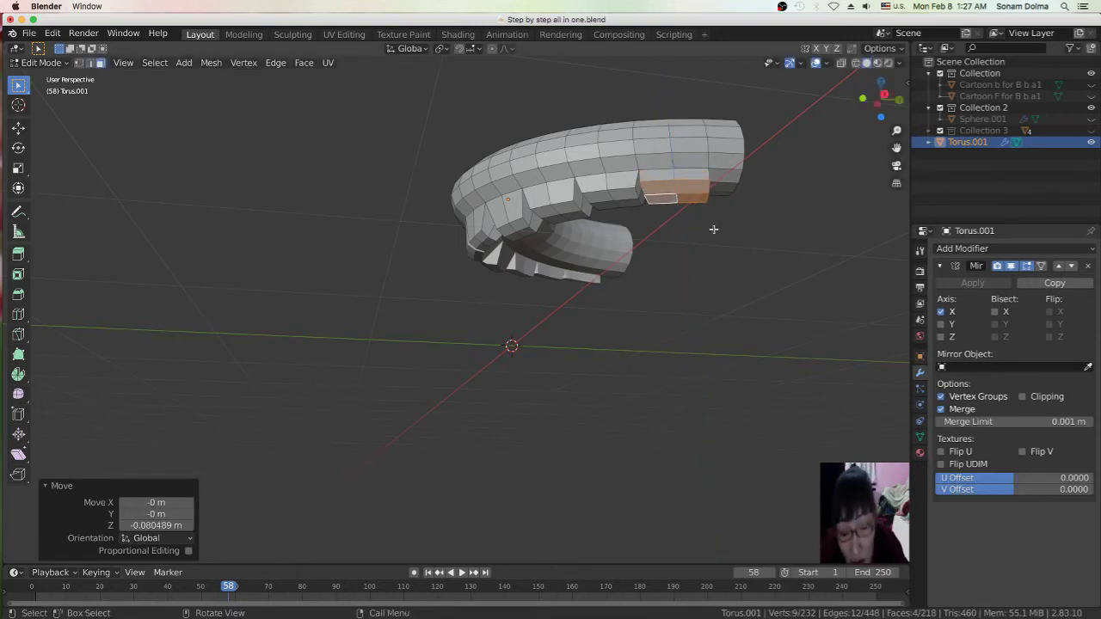
Orbit around the torus and select its open end-cap face
middle_drag(738, 195, 719, 316)
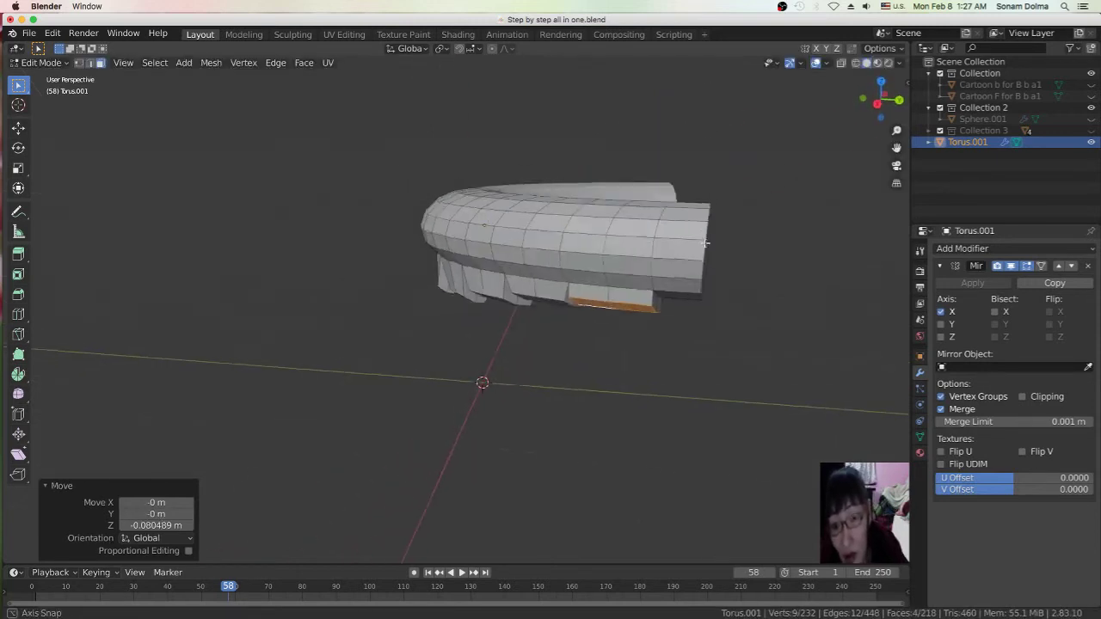
click(719, 316)
middle_drag(719, 312, 388, 424)
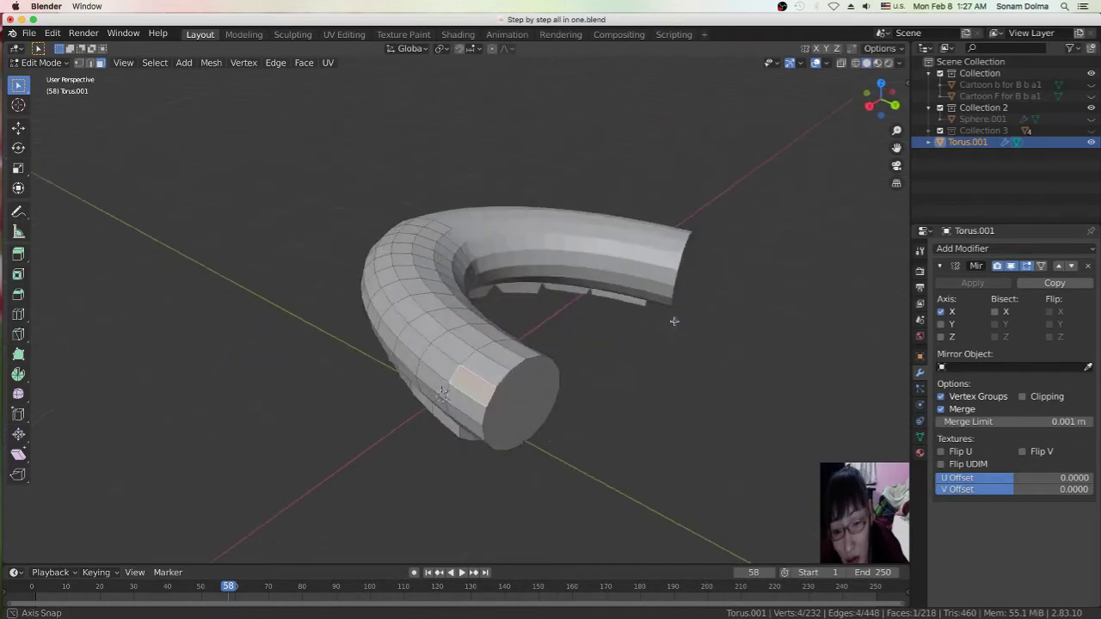
scroll(423, 404, down, 3)
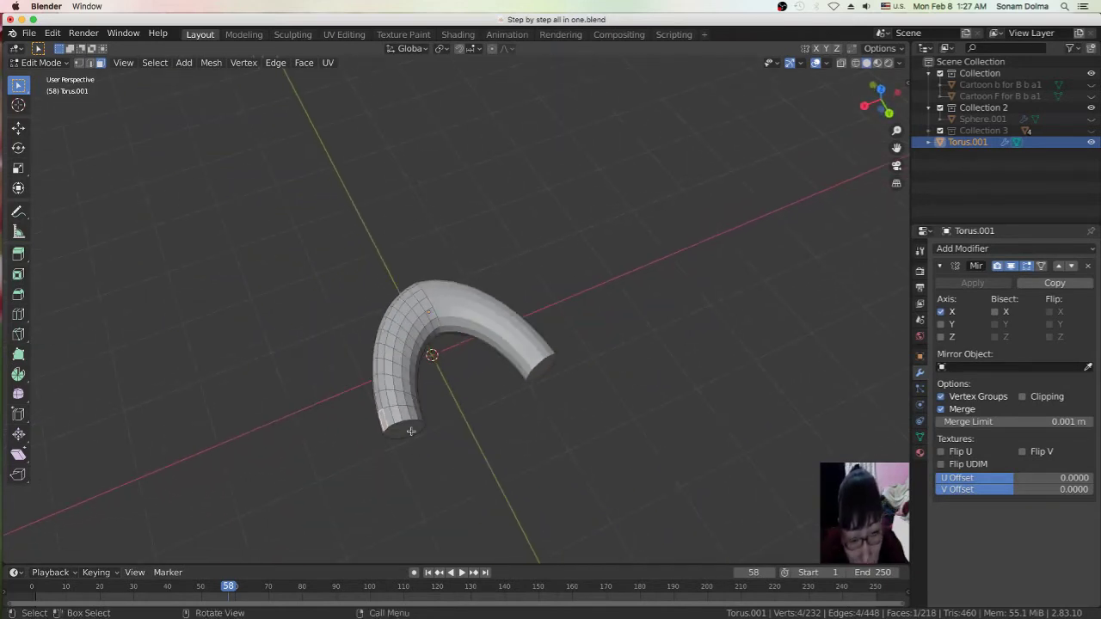
click(411, 430)
mouse_move(429, 435)
middle_down()
mouse_move(539, 455)
mouse_move(516, 462)
mouse_move(618, 447)
middle_up()
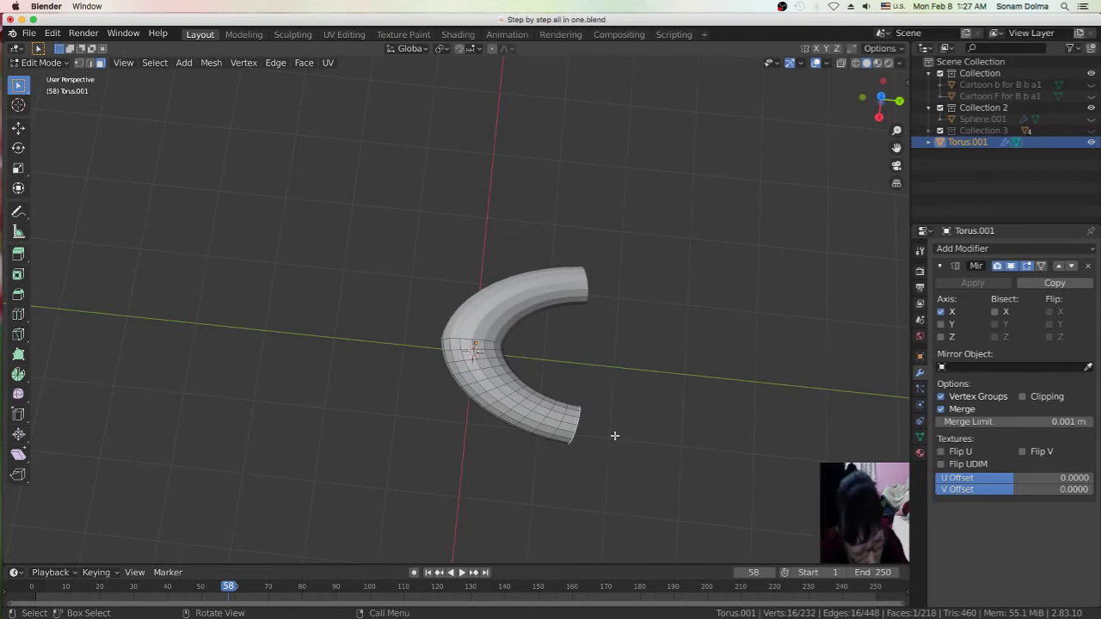
Extrude the end-cap face outward to lengthen the torus end
key(e)
right_click(625, 436)
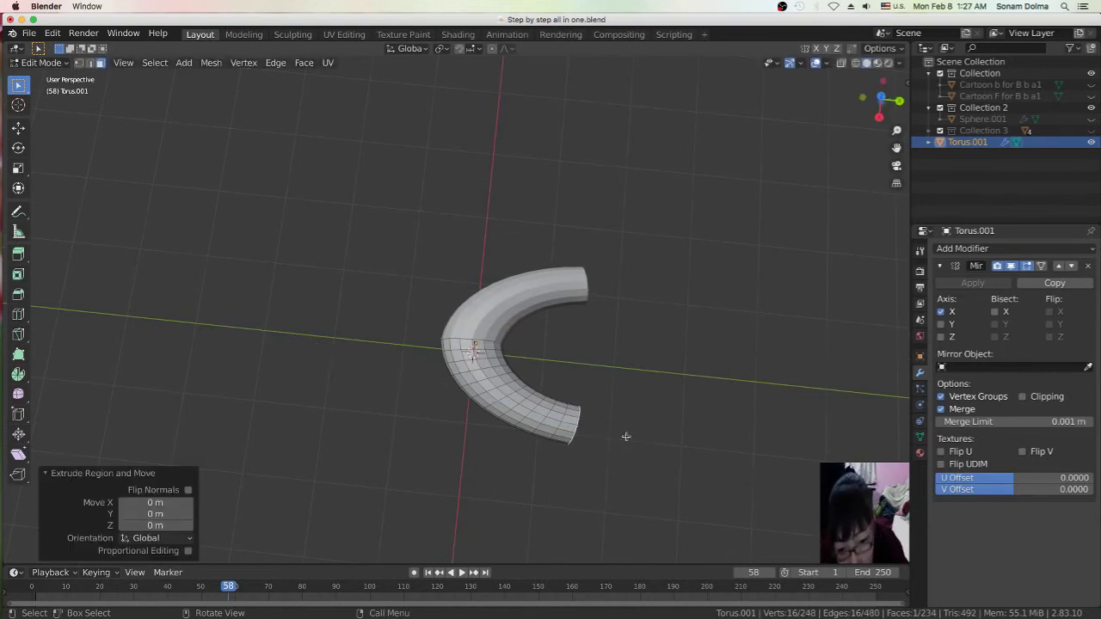
middle_drag(606, 439, 586, 332)
middle_drag(593, 320, 608, 275)
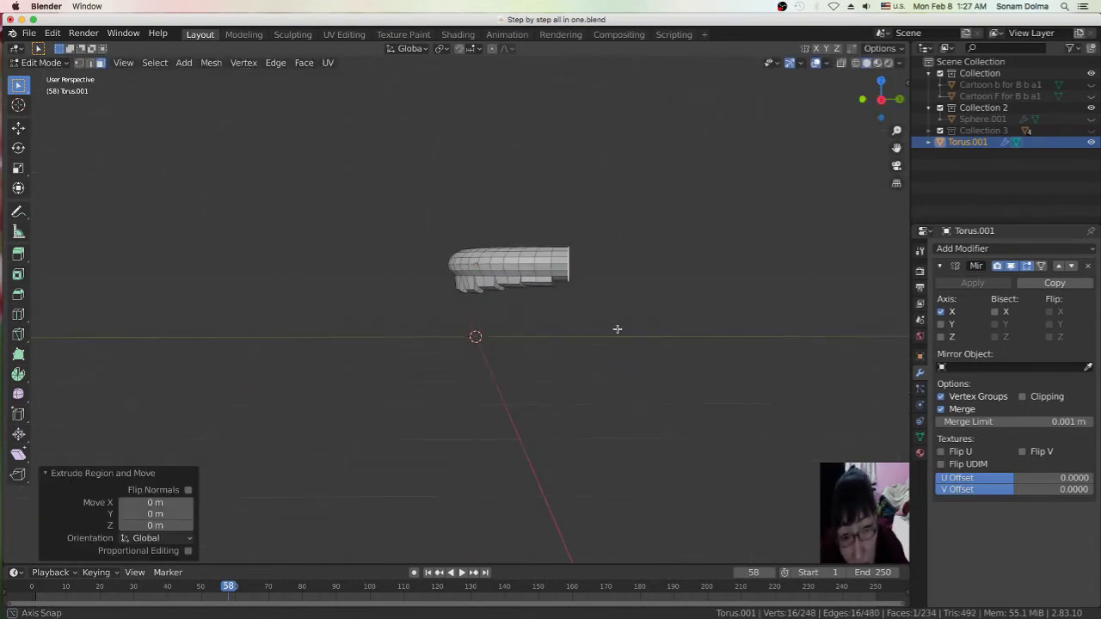
key(e)
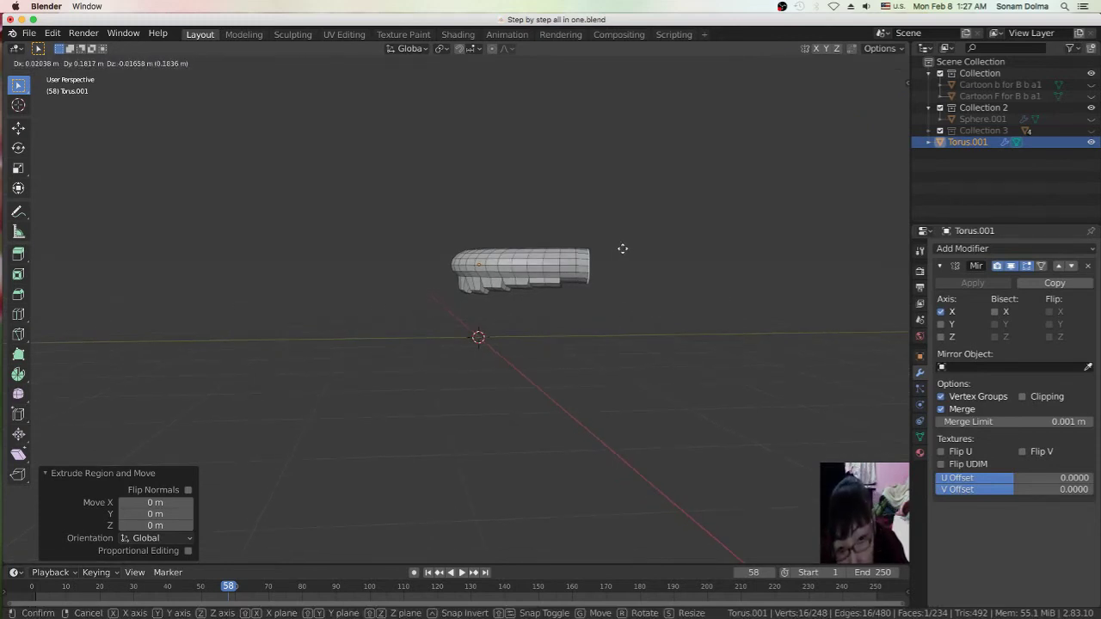
click(621, 248)
mouse_move(622, 336)
middle_down()
mouse_move(611, 275)
mouse_move(575, 362)
middle_up()
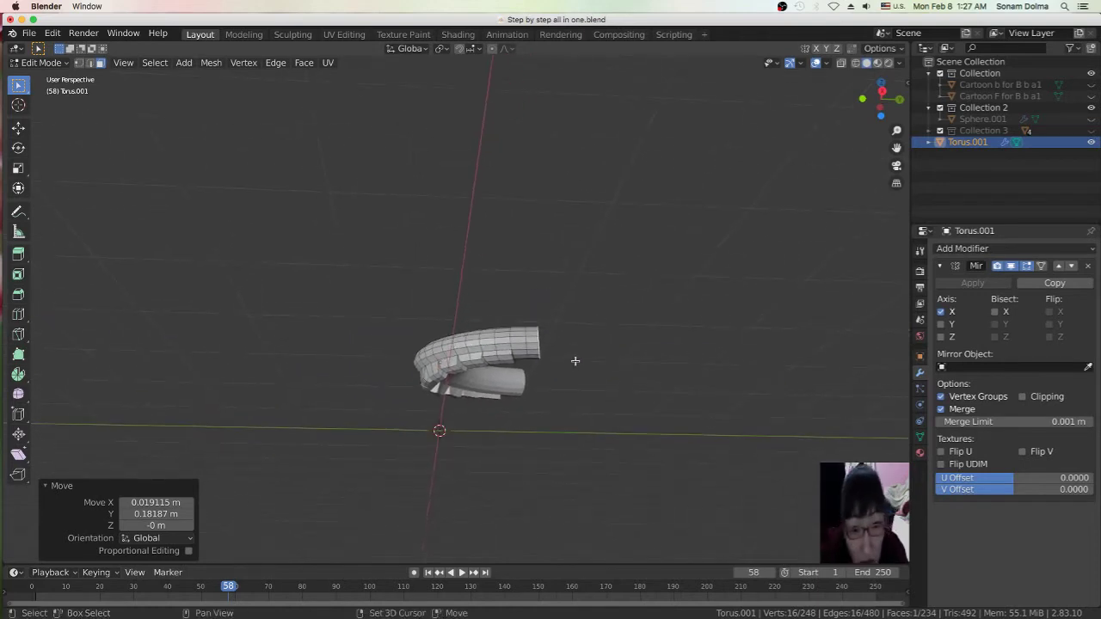
scroll(570, 379, up, 6)
scroll(594, 449, down, 5)
middle_drag(593, 449, 694, 245)
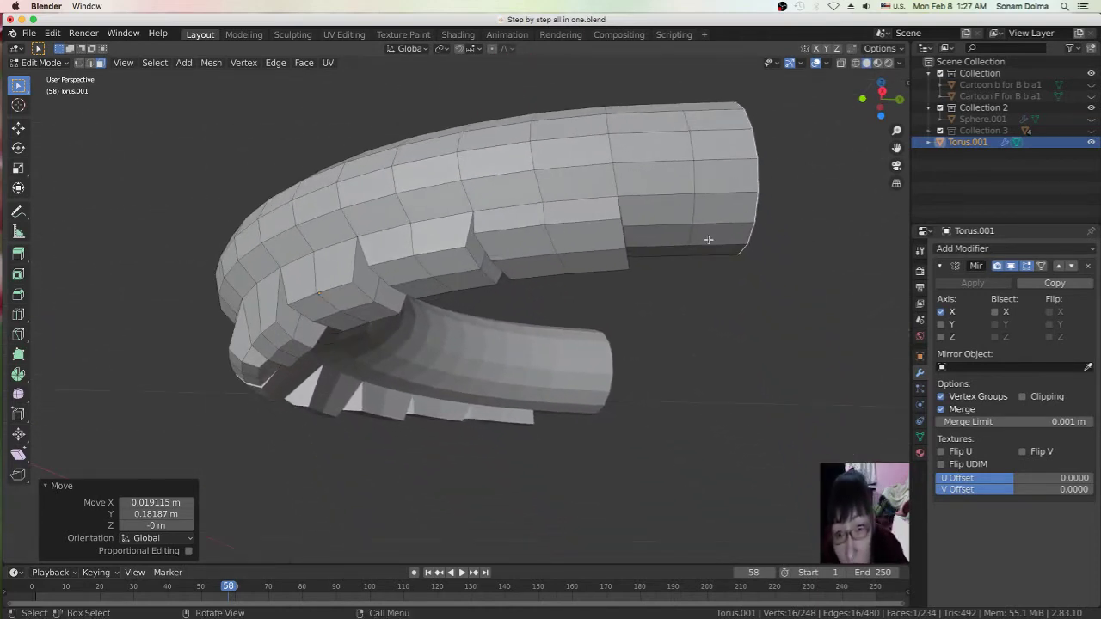
Select four faces at the torus end and lower them along Z
click(717, 218)
shift+click(705, 229)
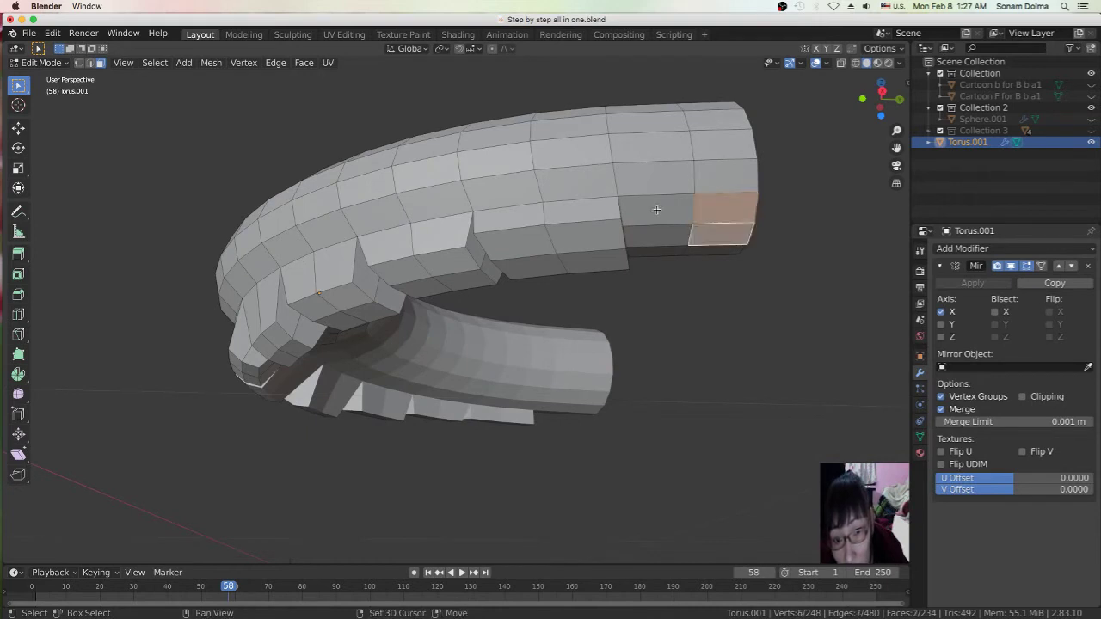
shift+click(657, 210)
shift+click(655, 230)
middle_drag(655, 230, 670, 411)
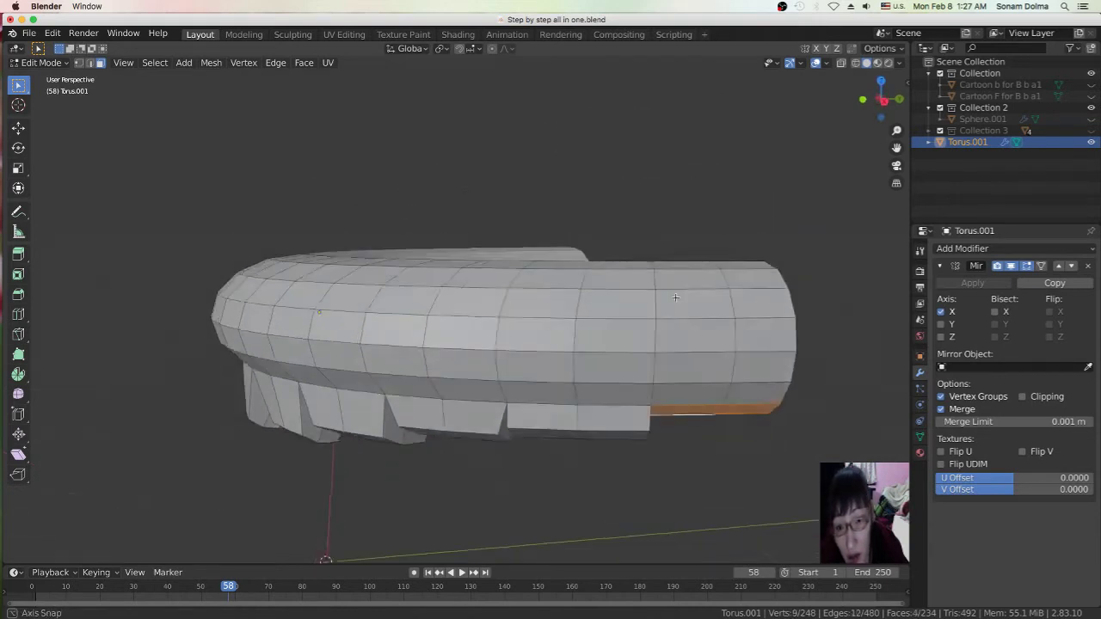
scroll(671, 411, down, 3)
key(g)
key(z)
click(611, 348)
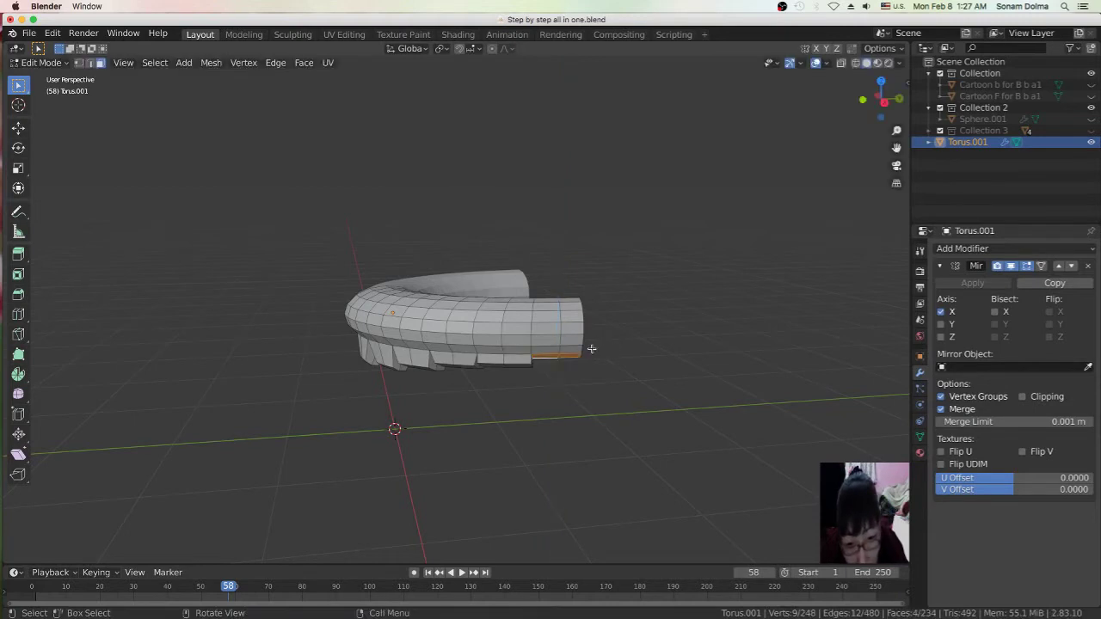
middle_drag(612, 348, 607, 338)
Extrude those end faces and pull them down along Z into a new strand
key(e)
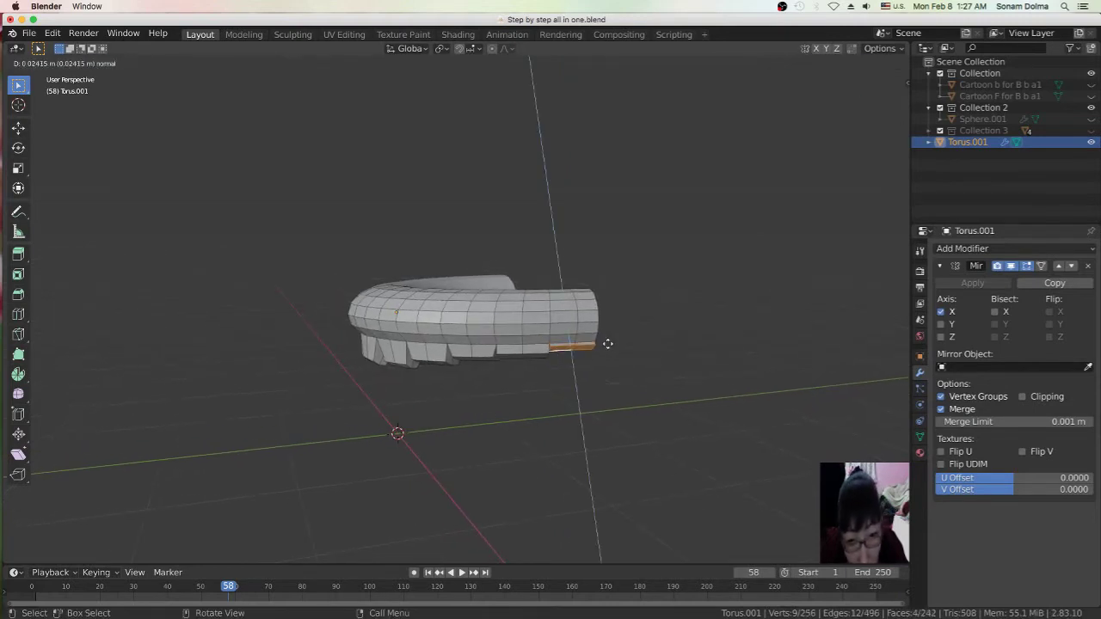
right_click(607, 344)
key(g)
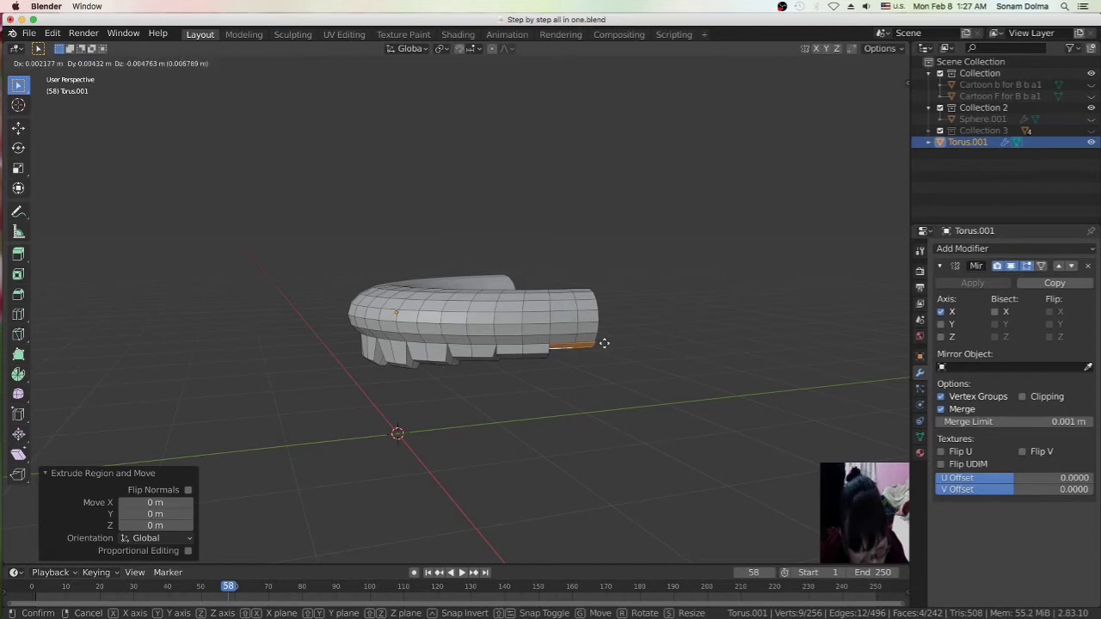
key(z)
click(607, 354)
middle_drag(599, 366, 614, 351)
key(g)
click(616, 353)
Nudge two adjacent strand faces slightly downward, about 0.024 m
click(550, 331)
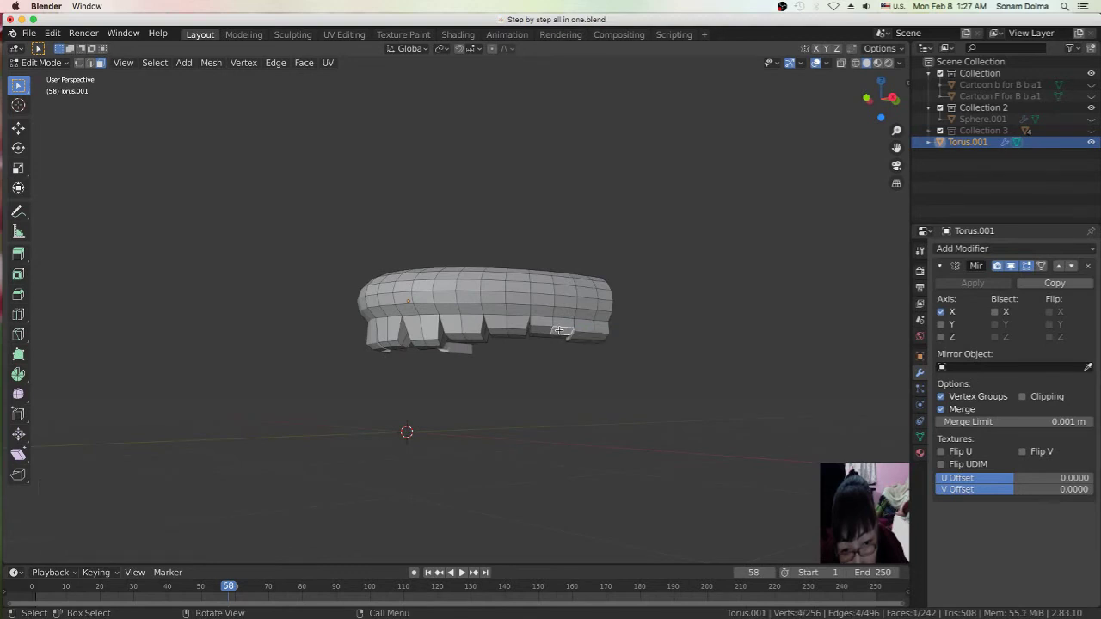
shift+click(543, 337)
key(g)
click(562, 332)
mouse_move(600, 365)
middle_down()
mouse_move(700, 379)
mouse_move(663, 369)
mouse_move(676, 360)
mouse_move(500, 392)
mouse_move(210, 409)
middle_up()
scroll(593, 379, up, 3)
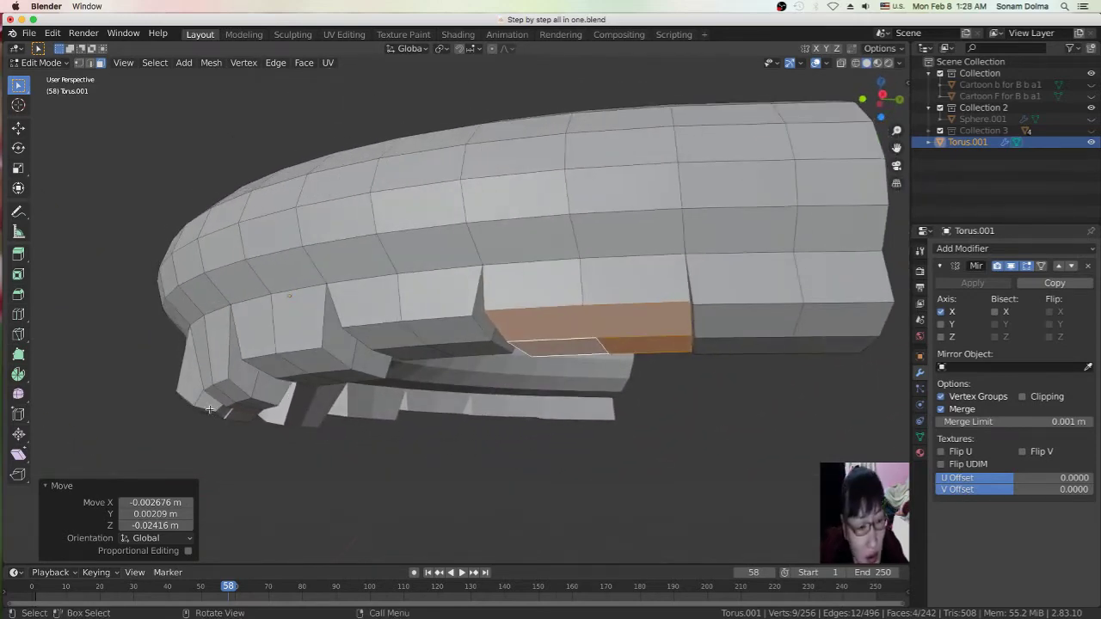
Rotate the strand tip faces by -13.2° and shift them so the tip curls inward
click(255, 404)
shift+click(225, 392)
middle_drag(224, 392, 243, 400)
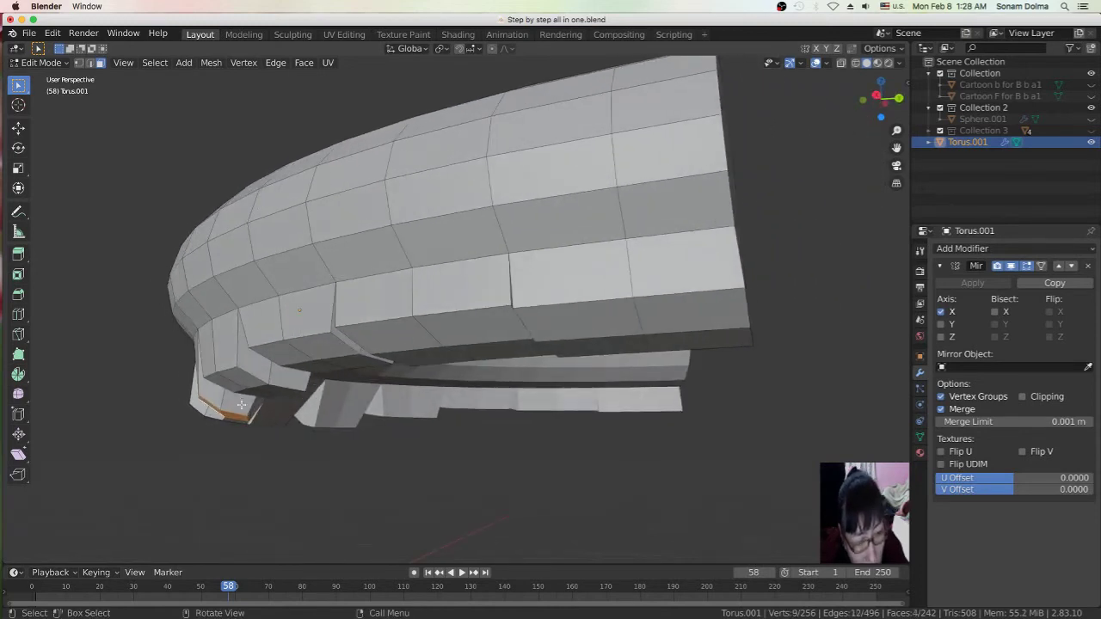
key(r)
click(330, 405)
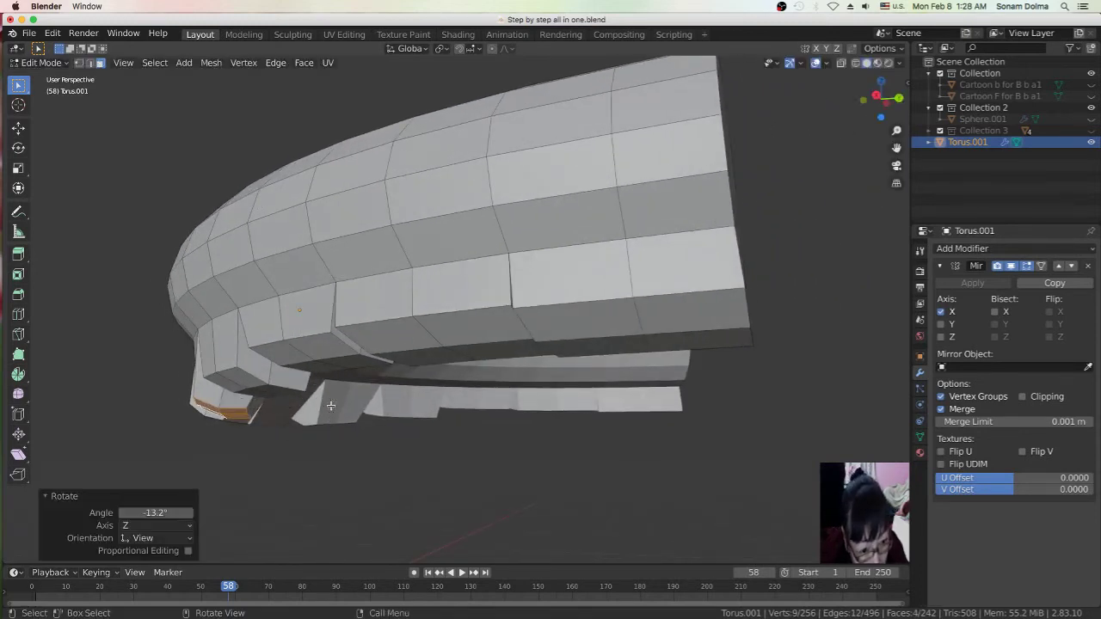
key(g)
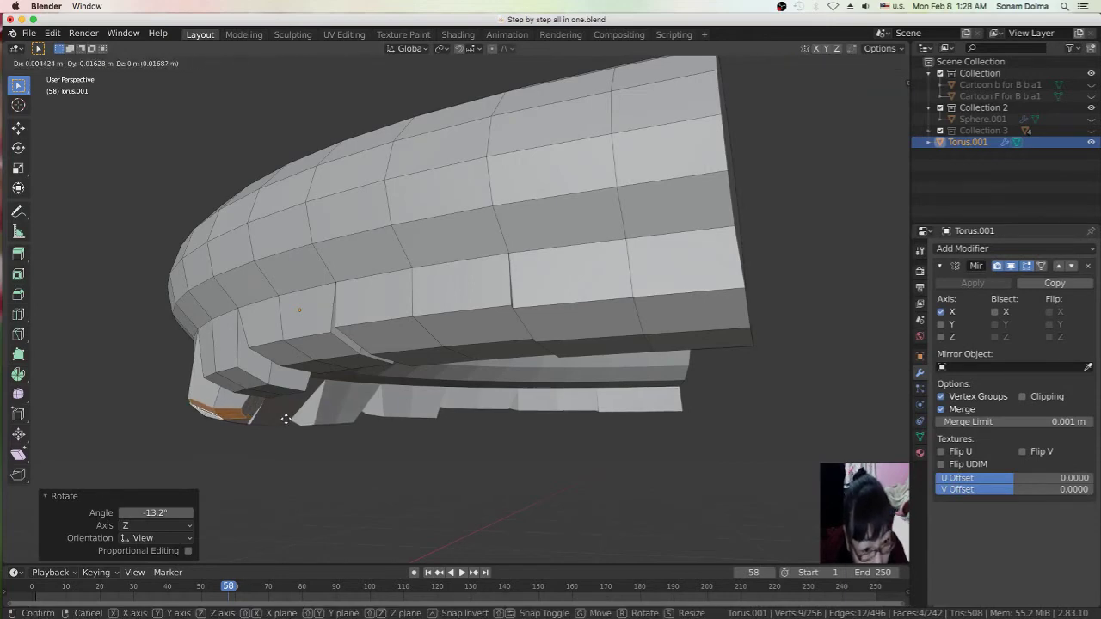
click(290, 420)
Select a side face of the torus, then switch to vertex select mode
middle_drag(316, 436, 432, 422)
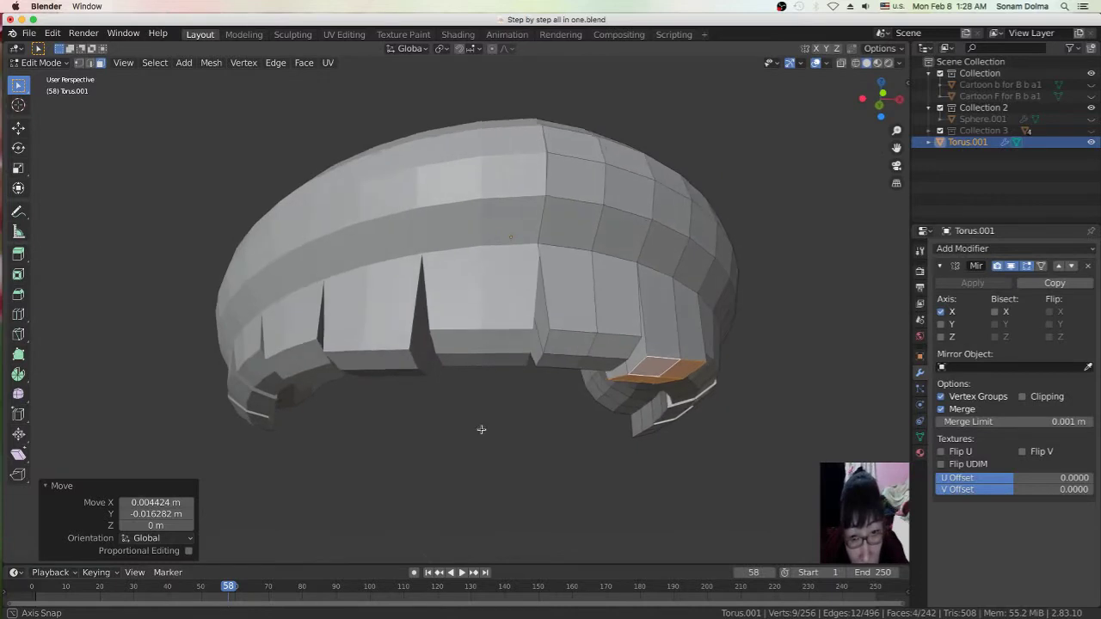
mouse_move(433, 422)
middle_down()
mouse_move(529, 365)
mouse_move(452, 396)
mouse_move(262, 364)
middle_up()
click(529, 365)
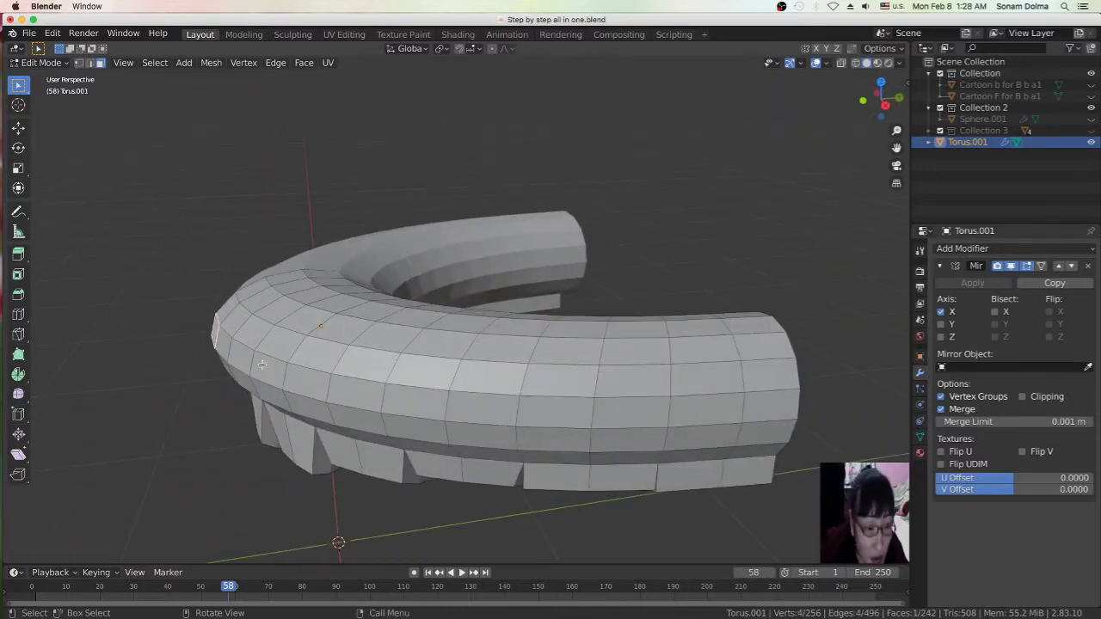
key(g)
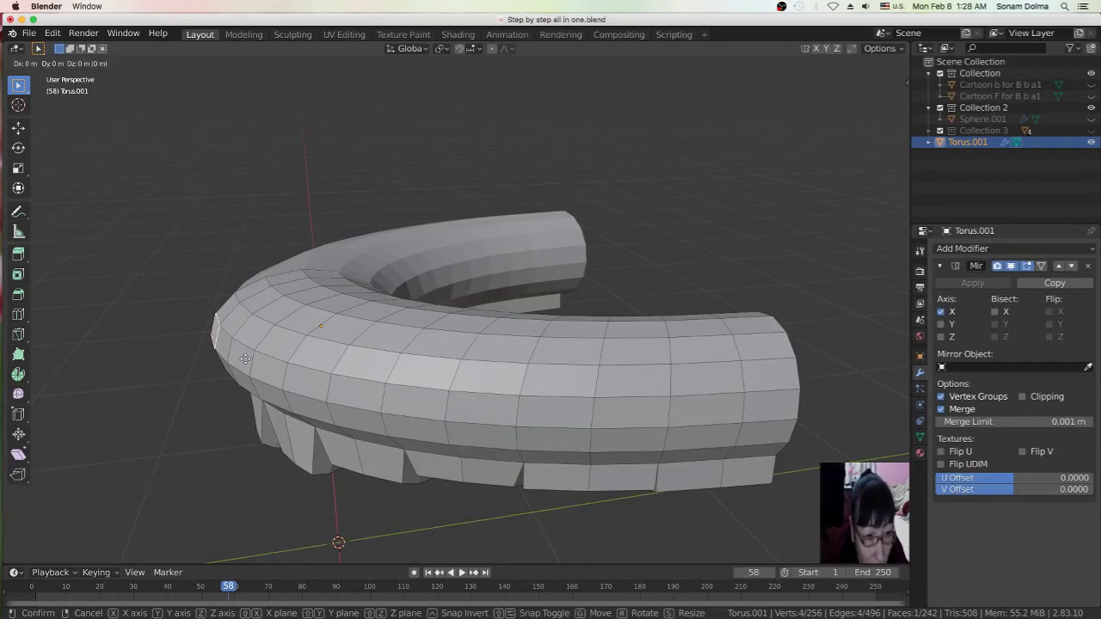
key(Escape)
click(283, 386)
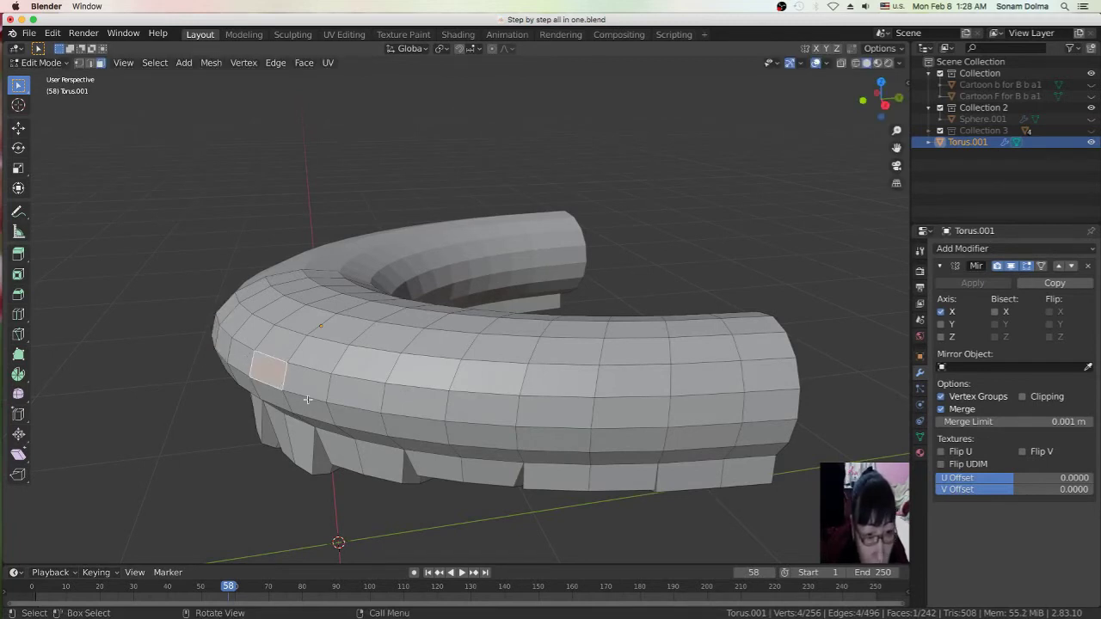
click(309, 398)
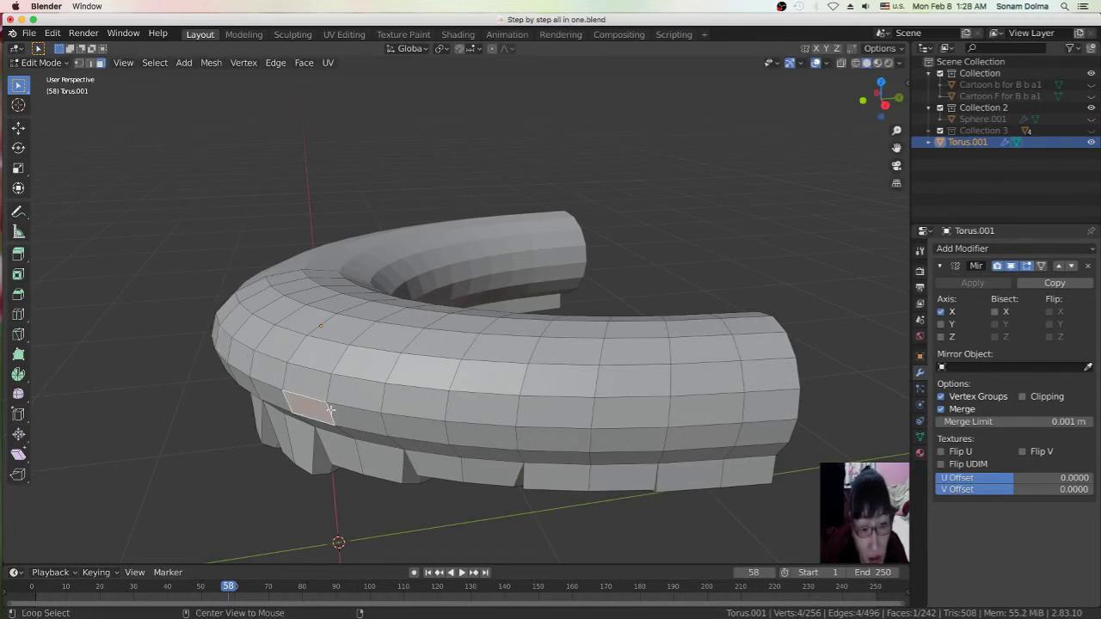
click(78, 63)
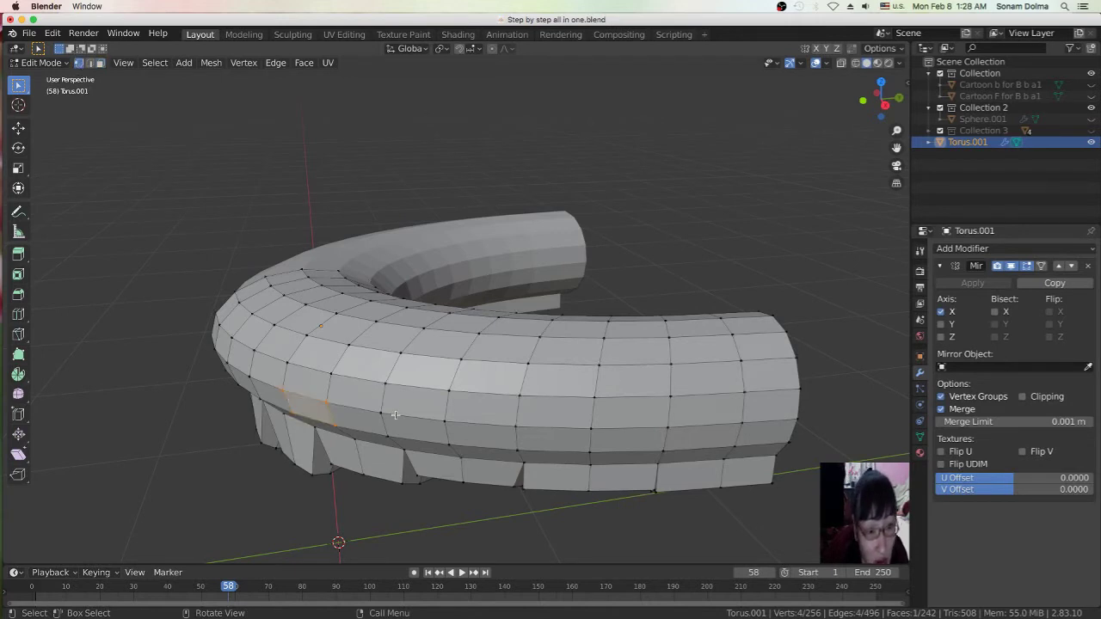
Shrink the first horizontal edge loop slightly and nudge it into place
alt+click(396, 417)
middle_drag(404, 420, 383, 419)
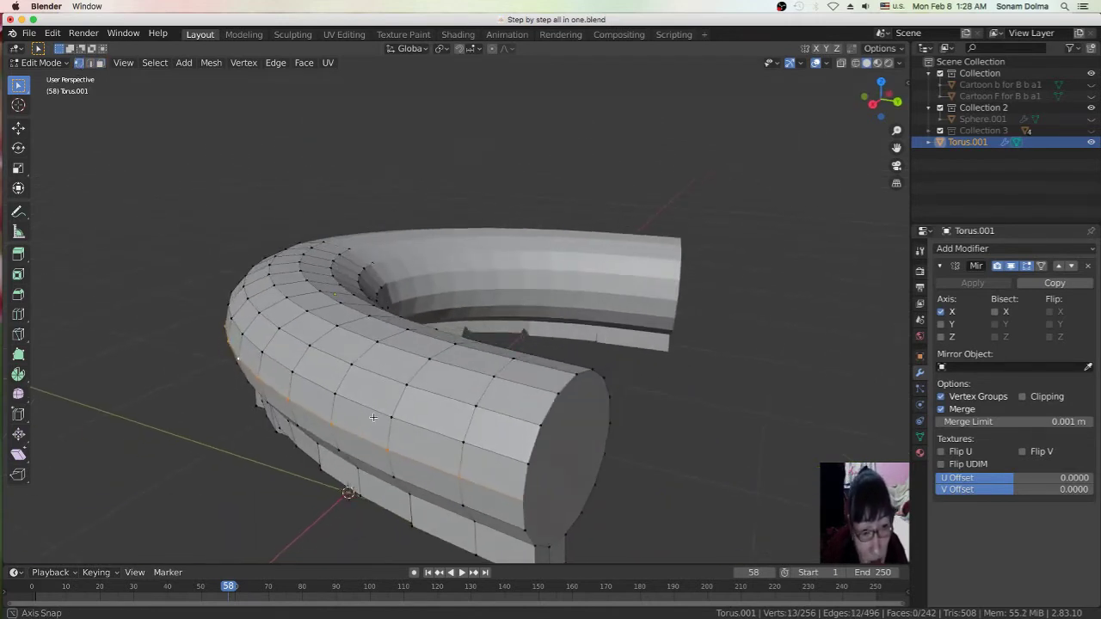
key(s)
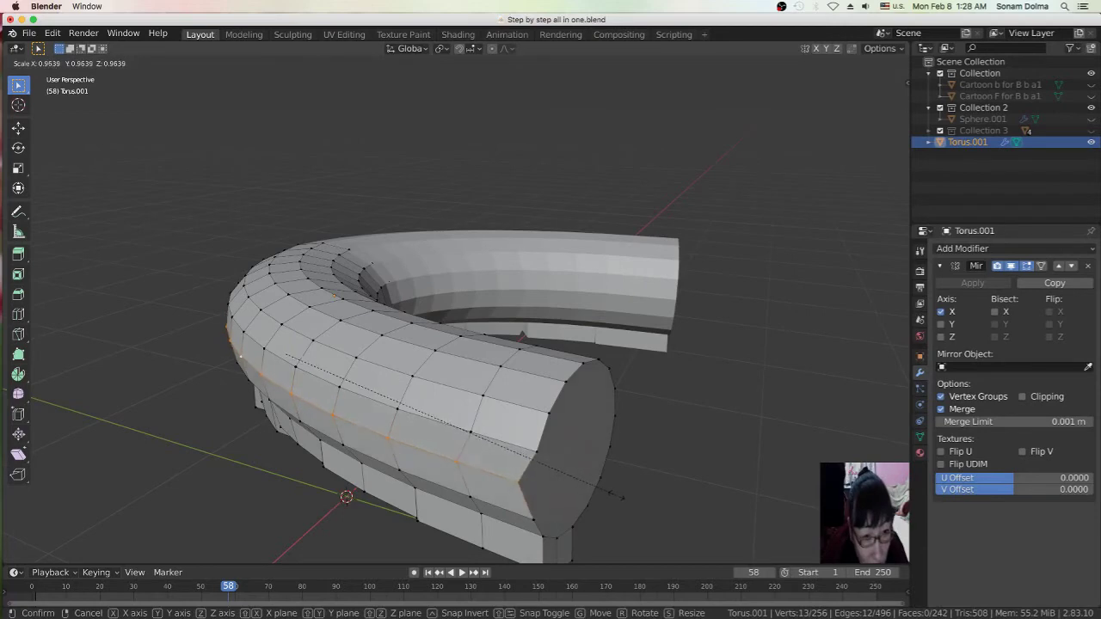
click(611, 493)
key(g)
click(479, 464)
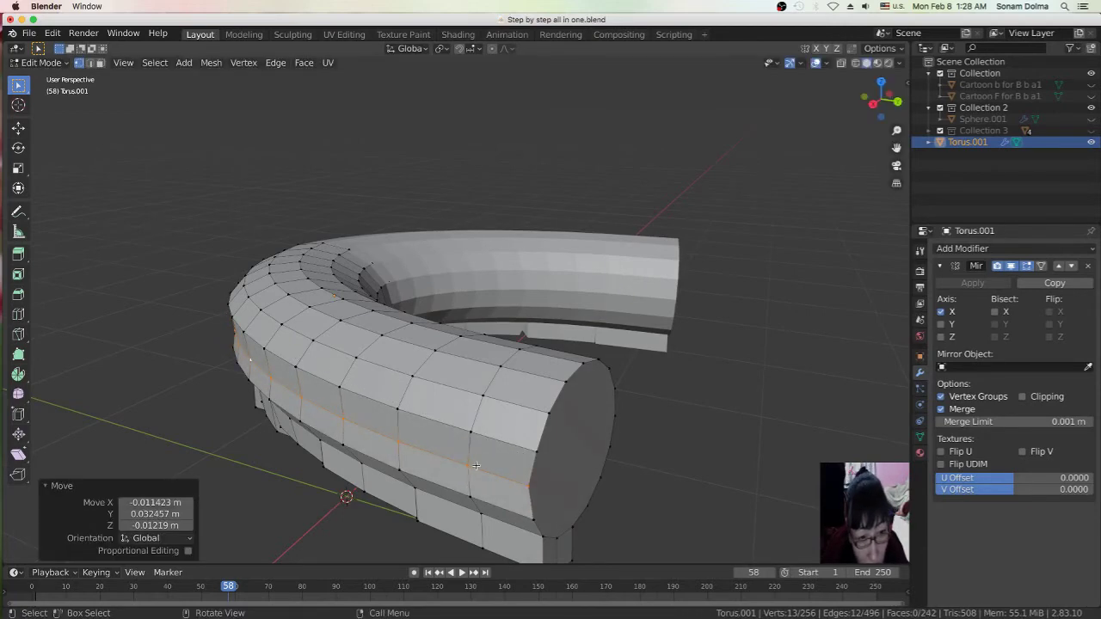
middle_drag(479, 463, 661, 439)
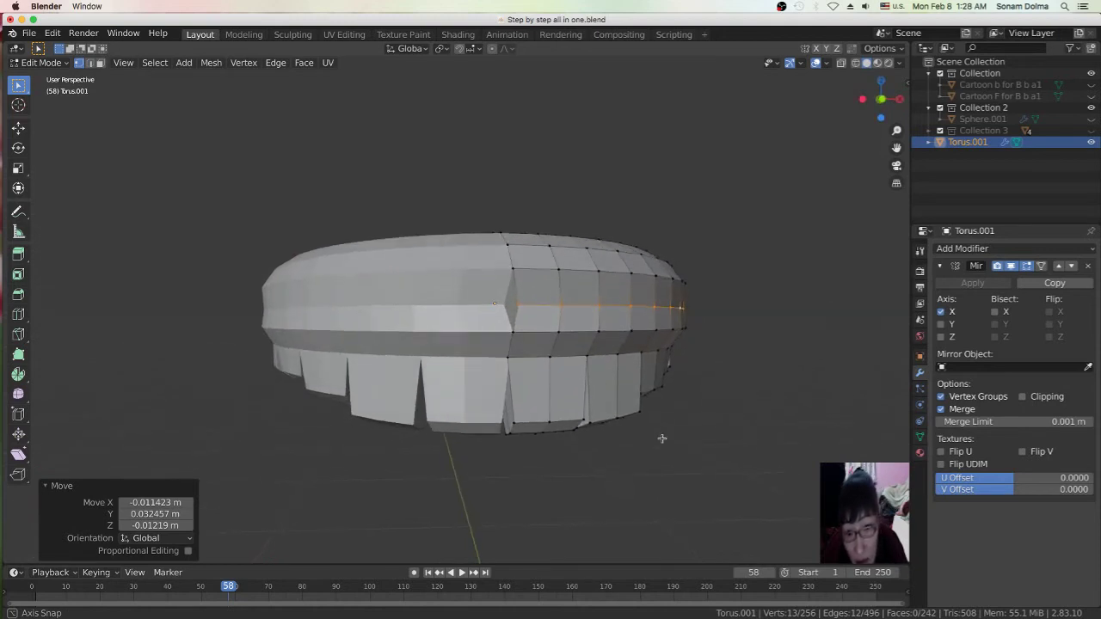
alt+middle_drag(662, 438, 662, 439)
key(g)
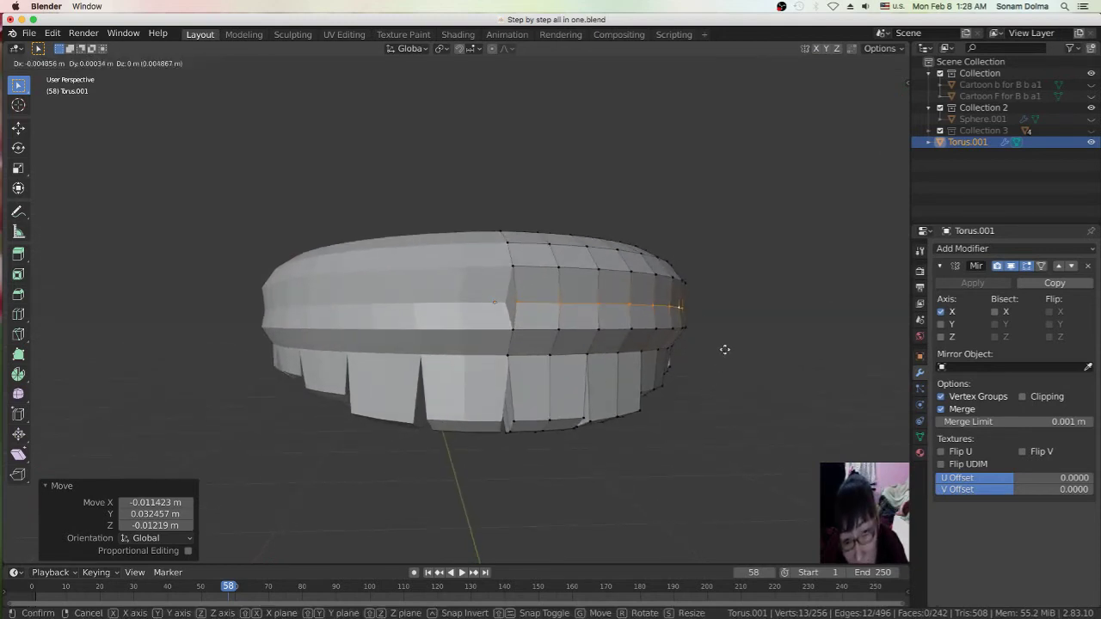
click(721, 349)
Scale the middle edge loop to 0.954 and shift it twice
click(678, 329)
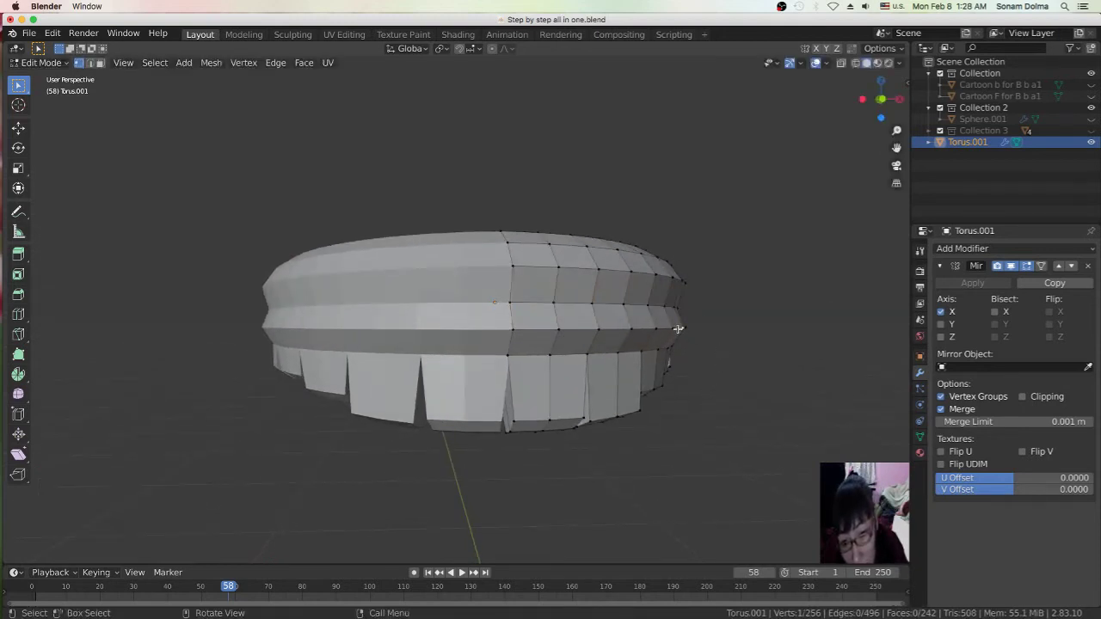
alt+click(678, 328)
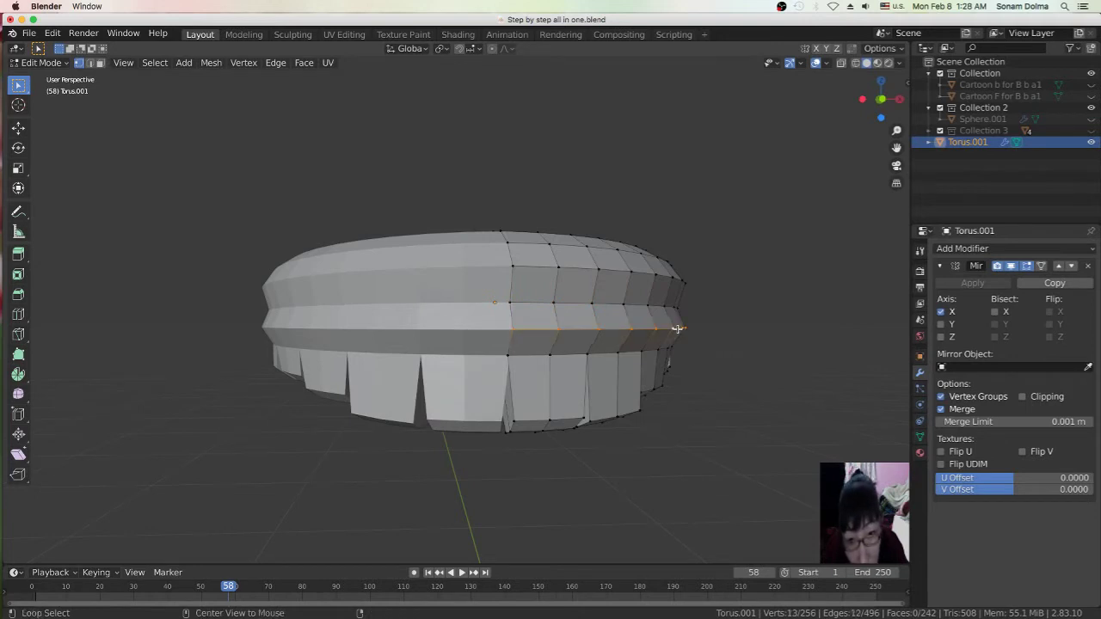
key(g)
right_click(752, 374)
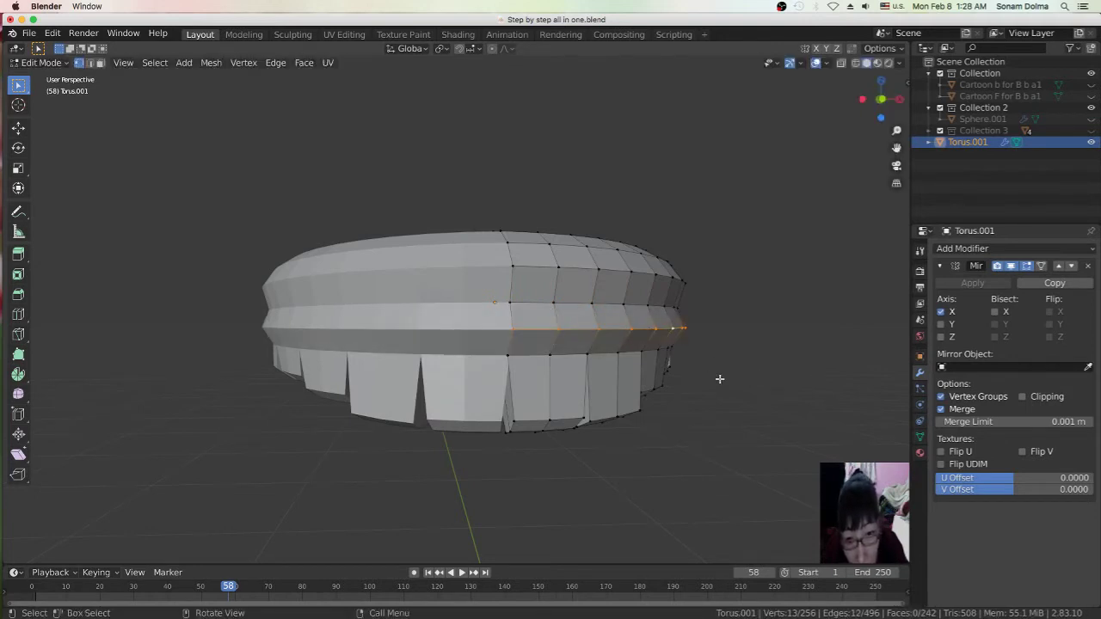
key(s)
click(736, 382)
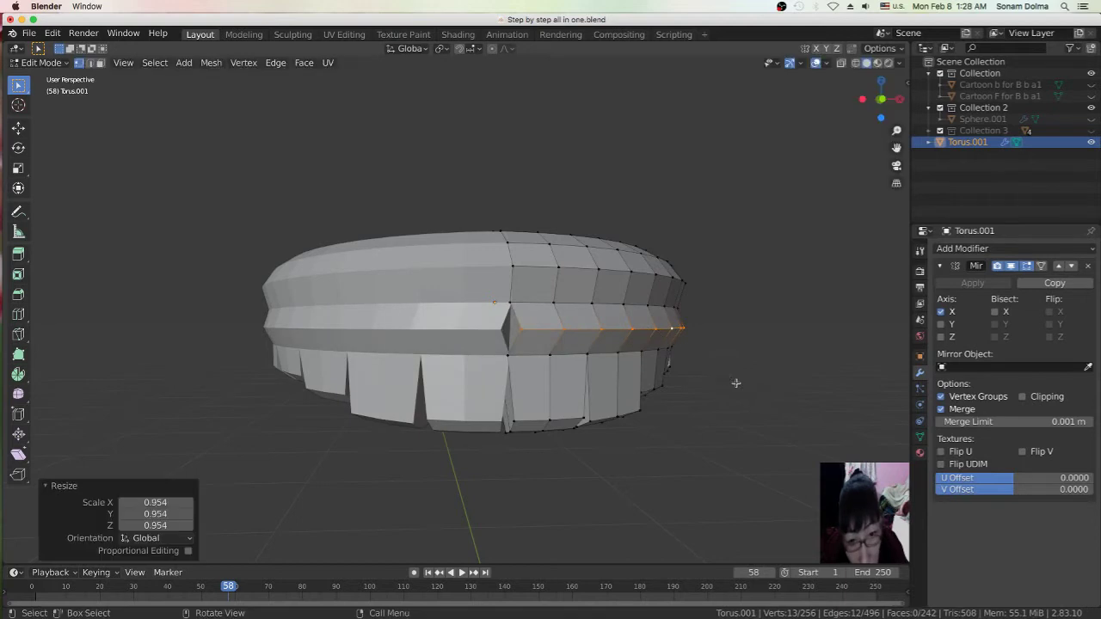
key(g)
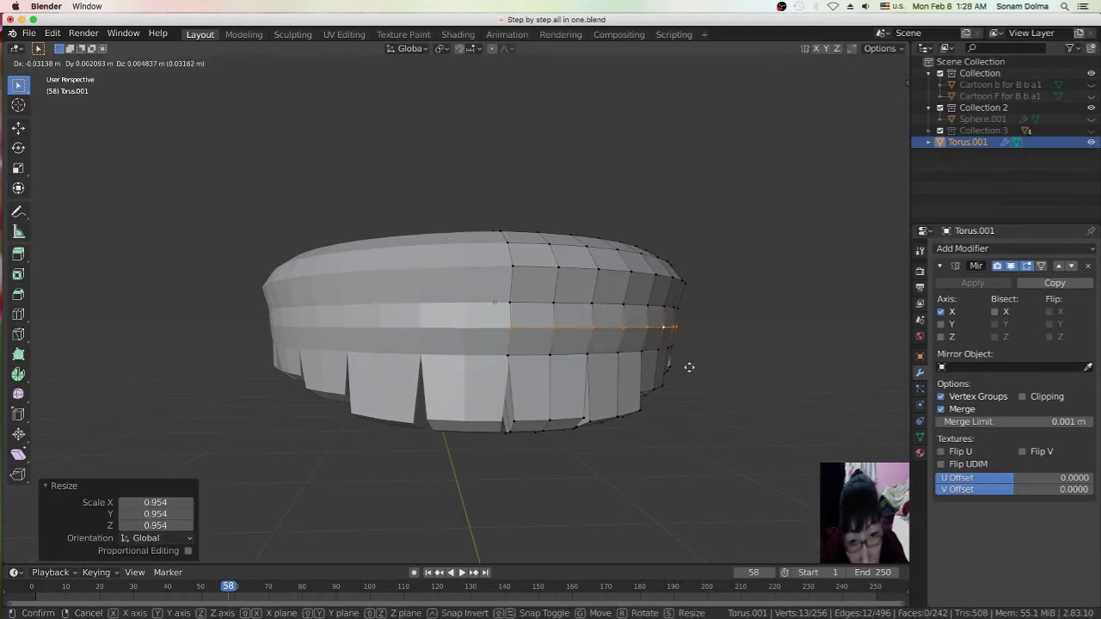
click(689, 370)
middle_drag(700, 374, 536, 381)
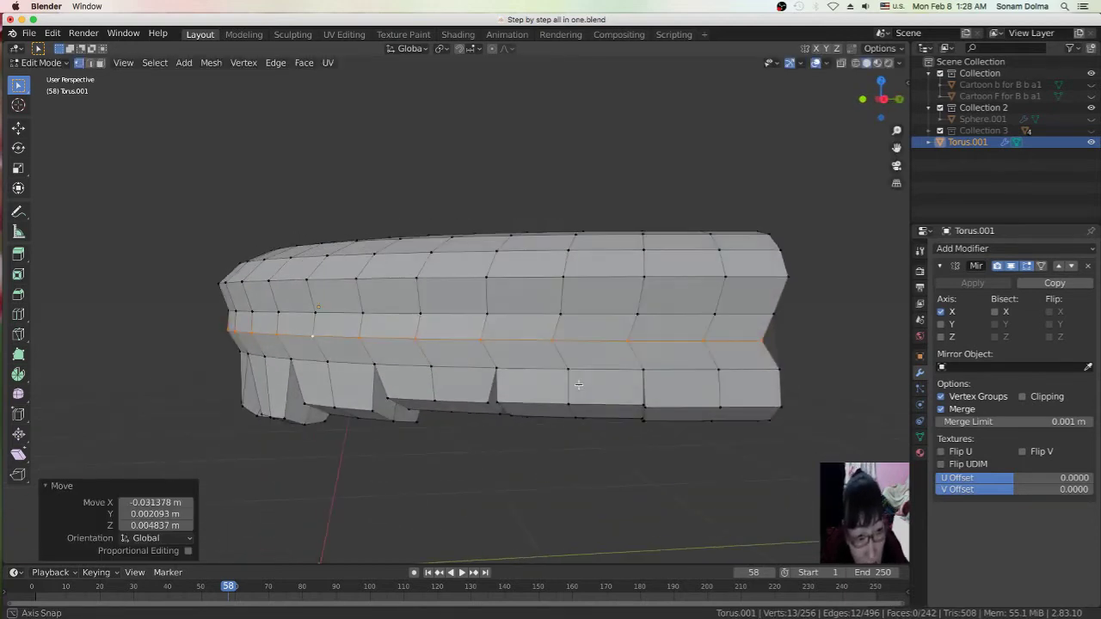
key(g)
click(535, 381)
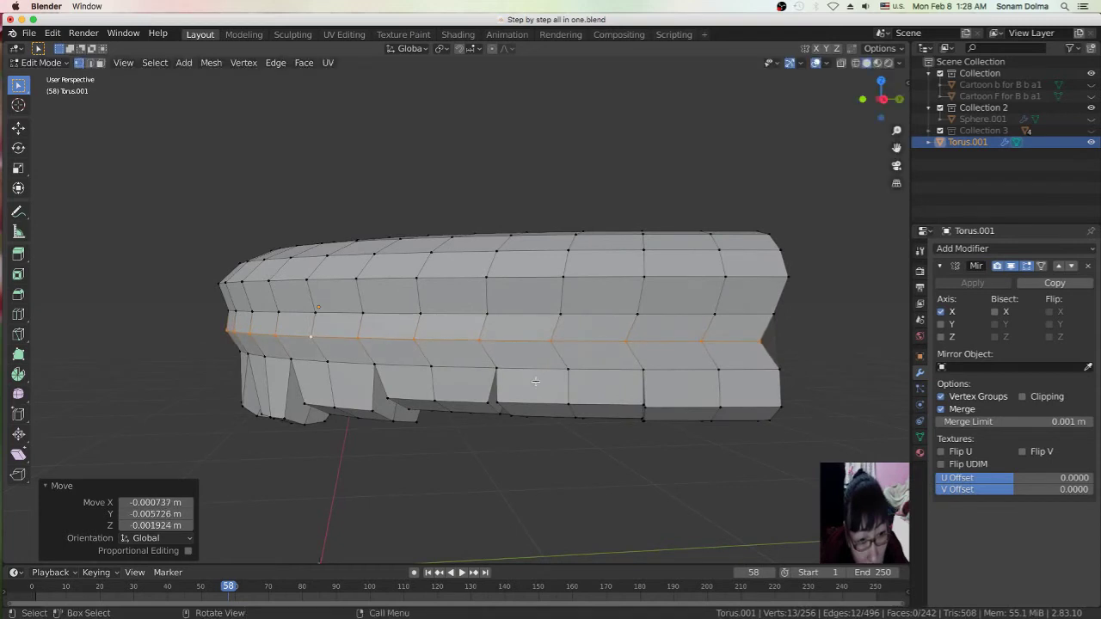
Scale the top edge loop to 0.941 and nudge it in several small moves
click(445, 283)
alt+click(444, 282)
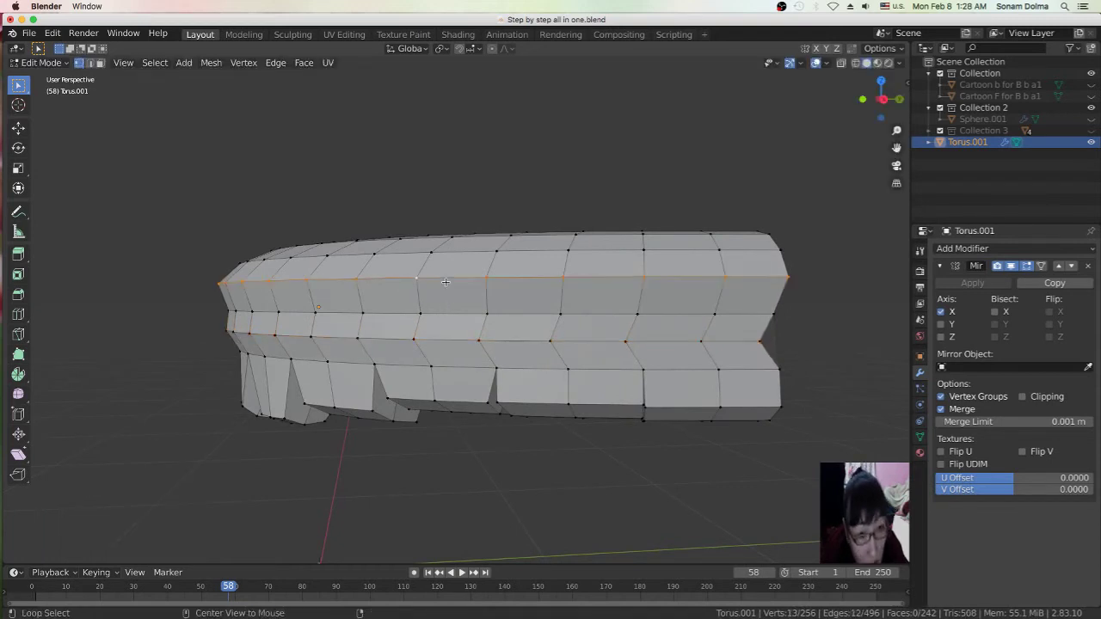
key(s)
click(710, 358)
mouse_move(709, 358)
middle_down()
mouse_move(735, 330)
mouse_move(799, 335)
middle_up()
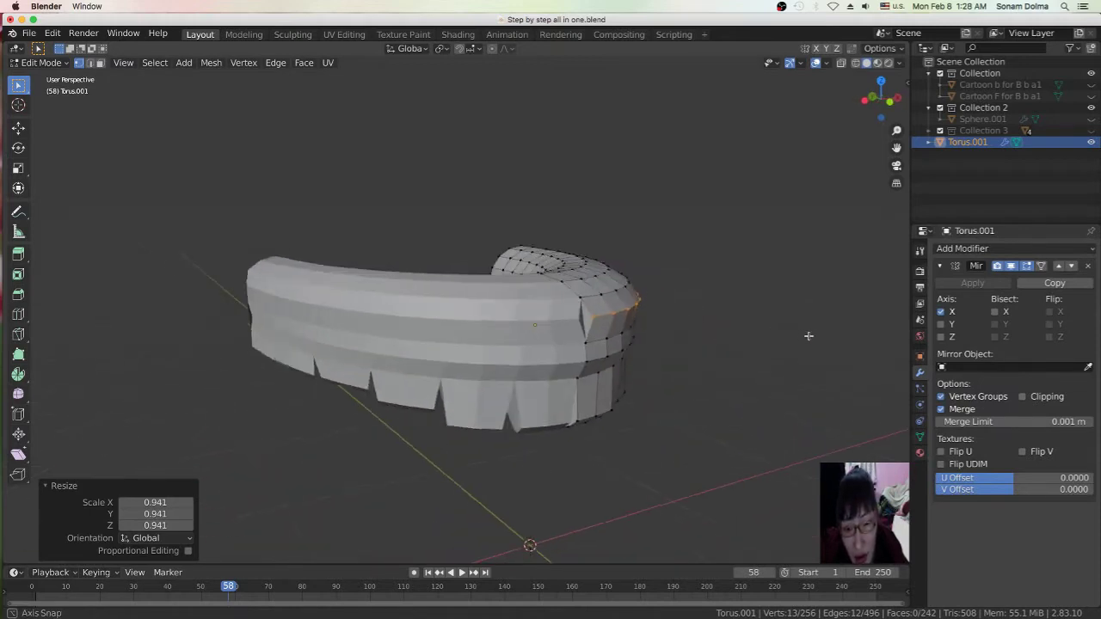
key(g)
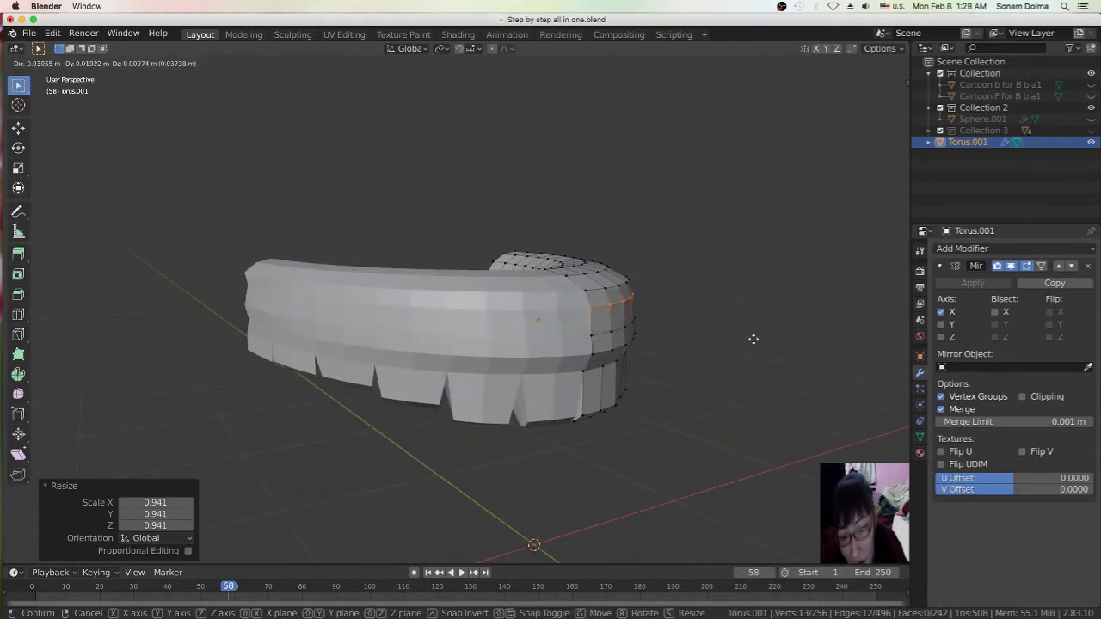
click(753, 339)
mouse_move(754, 339)
middle_down()
mouse_move(745, 349)
mouse_move(643, 332)
mouse_move(653, 266)
mouse_move(644, 287)
mouse_move(658, 300)
mouse_move(638, 311)
middle_up()
key(g)
click(719, 345)
key(g)
click(649, 265)
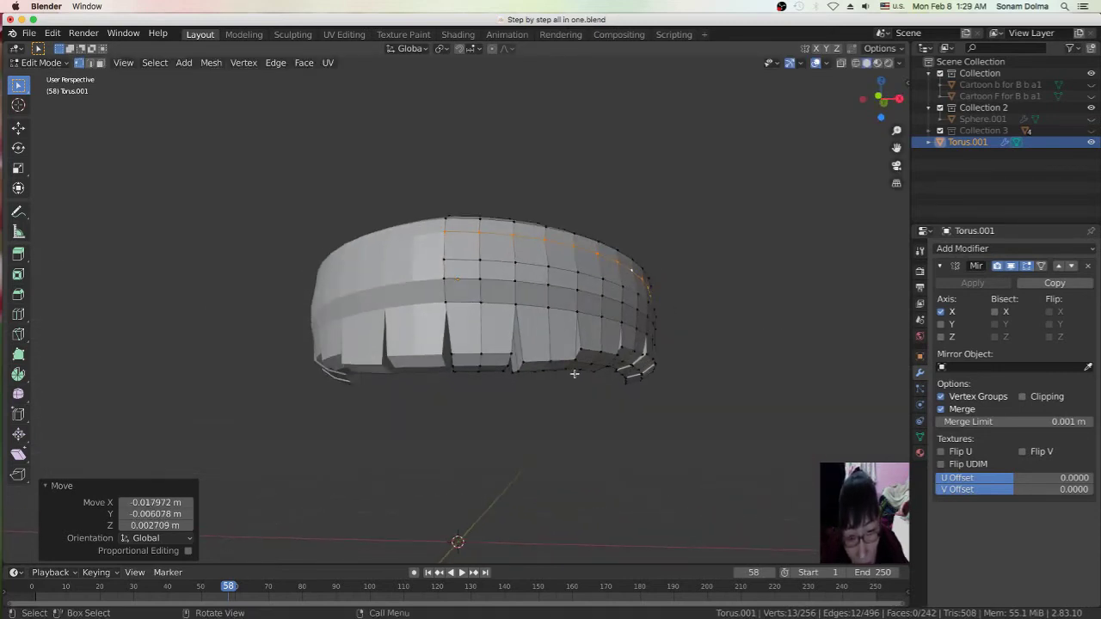
scroll(592, 370, up, 2)
Clear the selection and start a loop cut across the hair strand
click(633, 401)
middle_drag(633, 401, 589, 366)
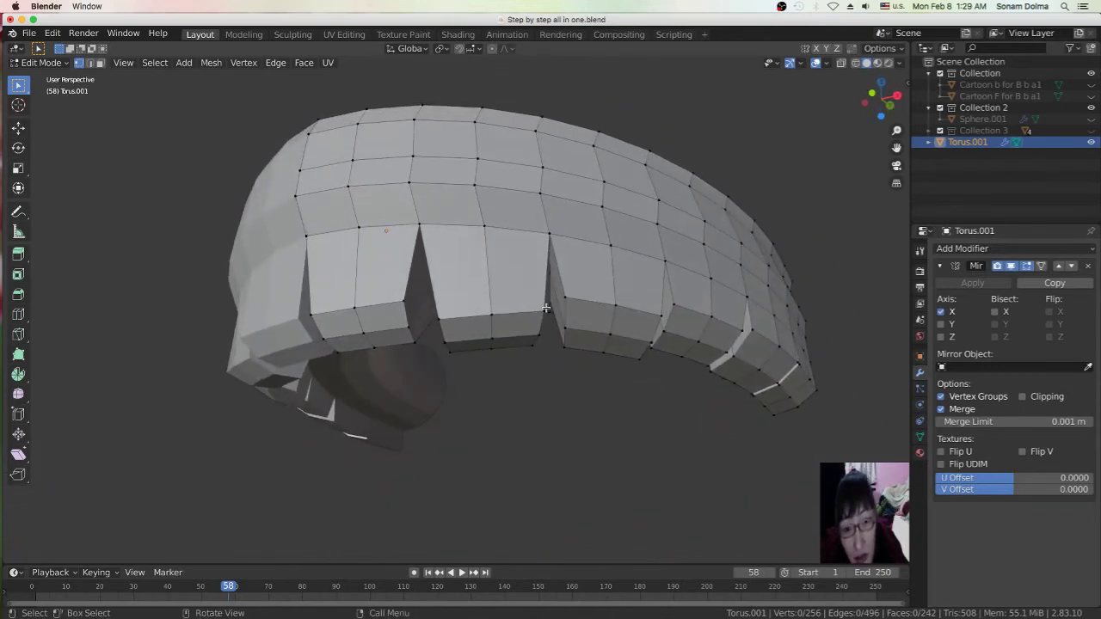
key(ctrl+r)
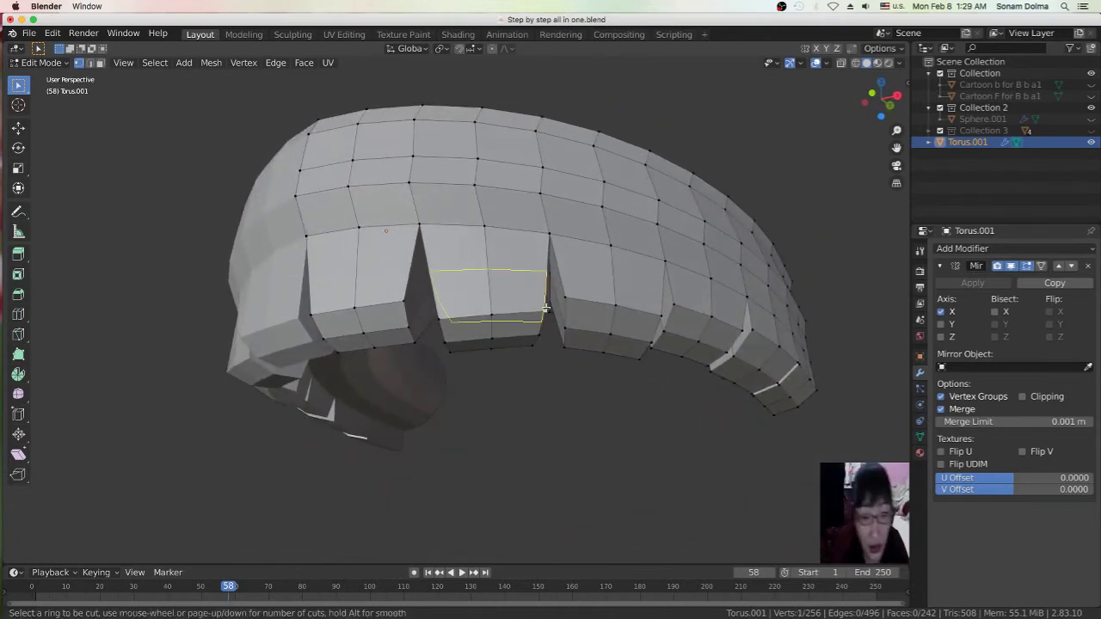
Add centred 2-cut loop cuts across the first strand sections
scroll(498, 273, up, 1)
click(498, 273)
click(419, 264)
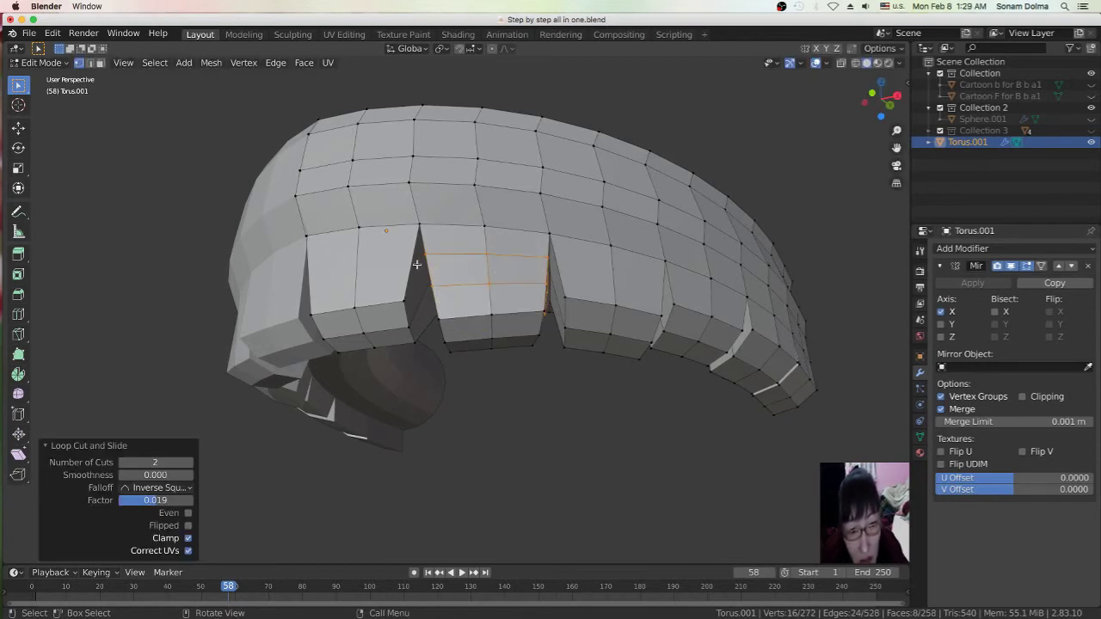
click(395, 297)
key(ctrl+r)
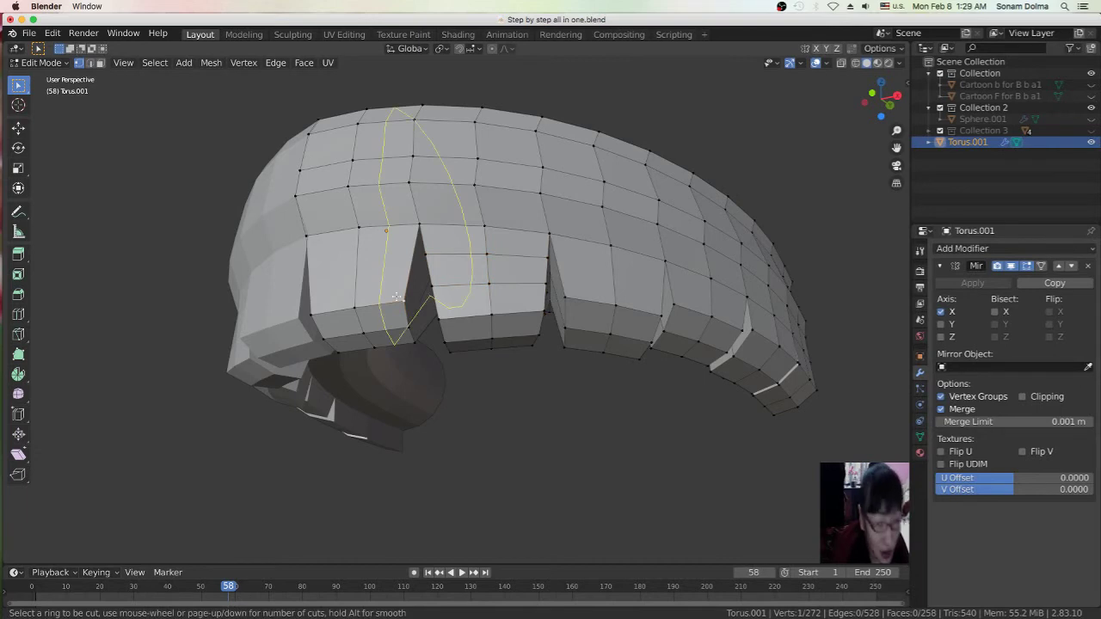
scroll(365, 267, down, 1)
click(361, 262)
right_click(361, 262)
click(613, 305)
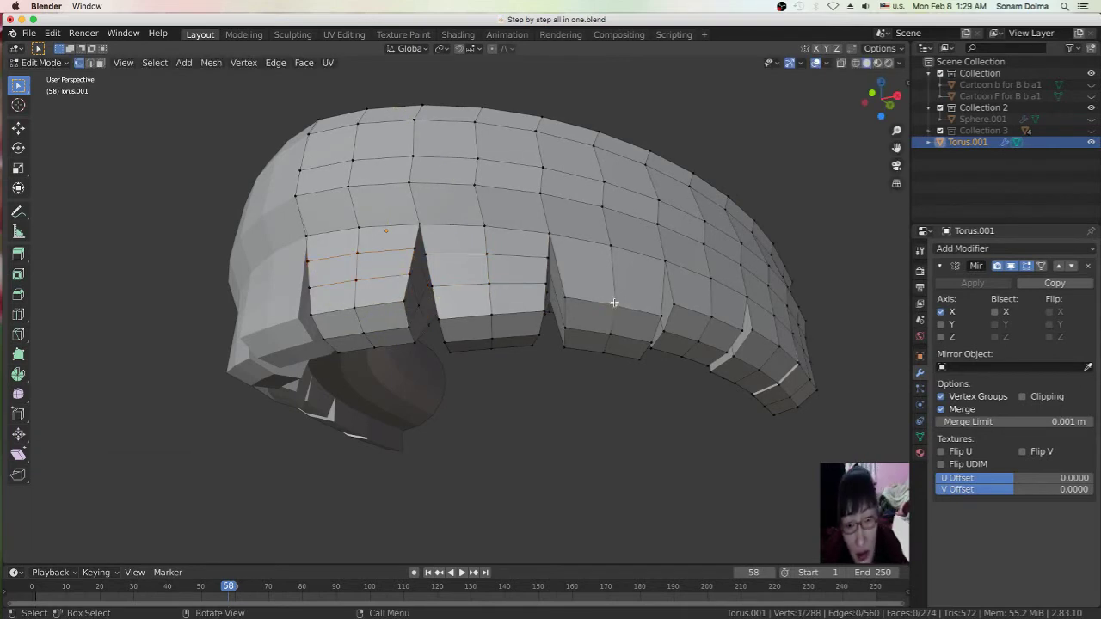
Add centred 2-cut loop cuts on the next two strands
key(ctrl+r)
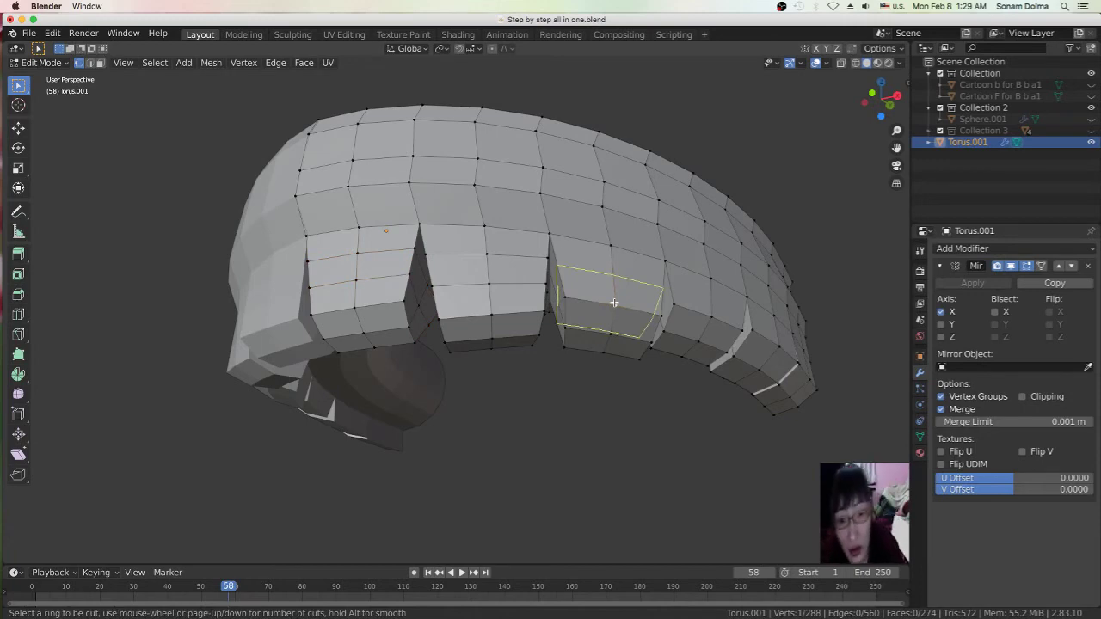
scroll(614, 303, up, 1)
click(614, 304)
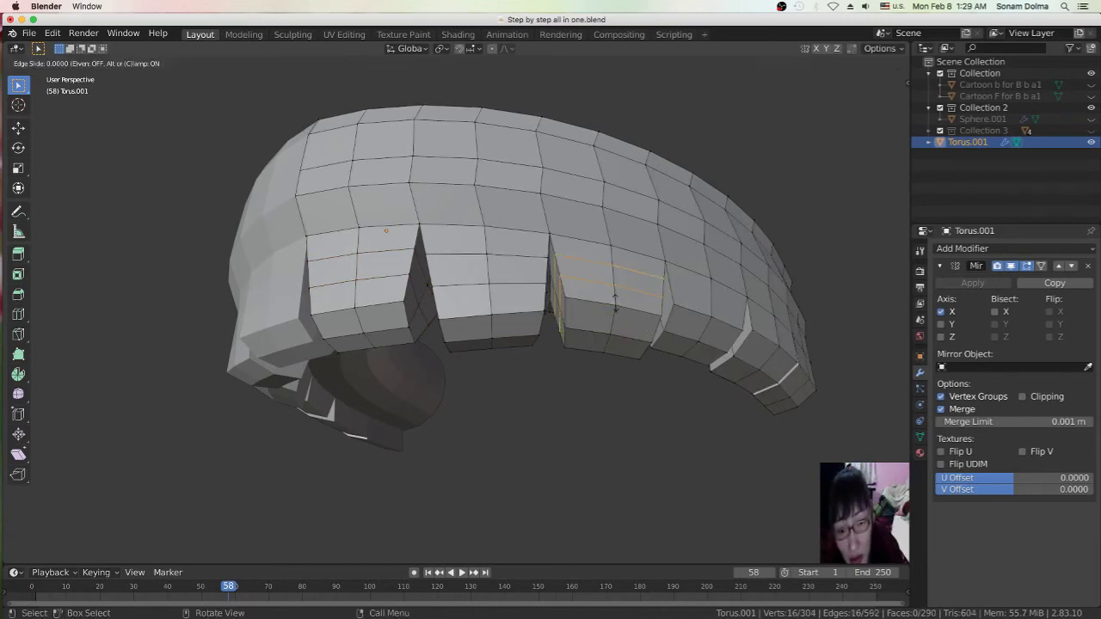
right_click(614, 304)
middle_drag(669, 331, 632, 323)
click(640, 308)
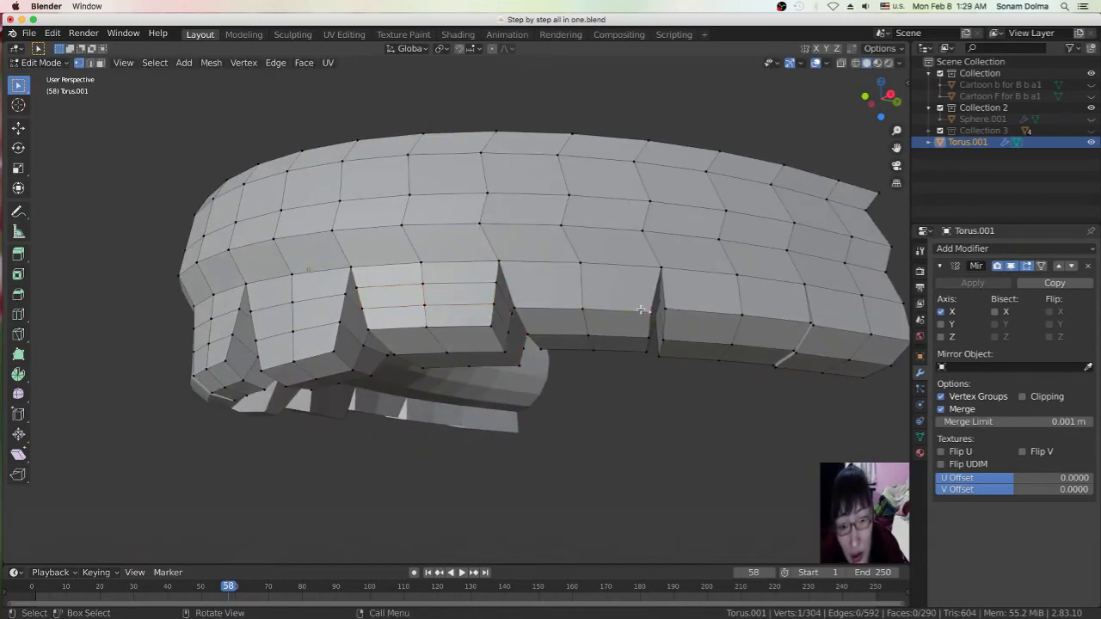
key(ctrl+r)
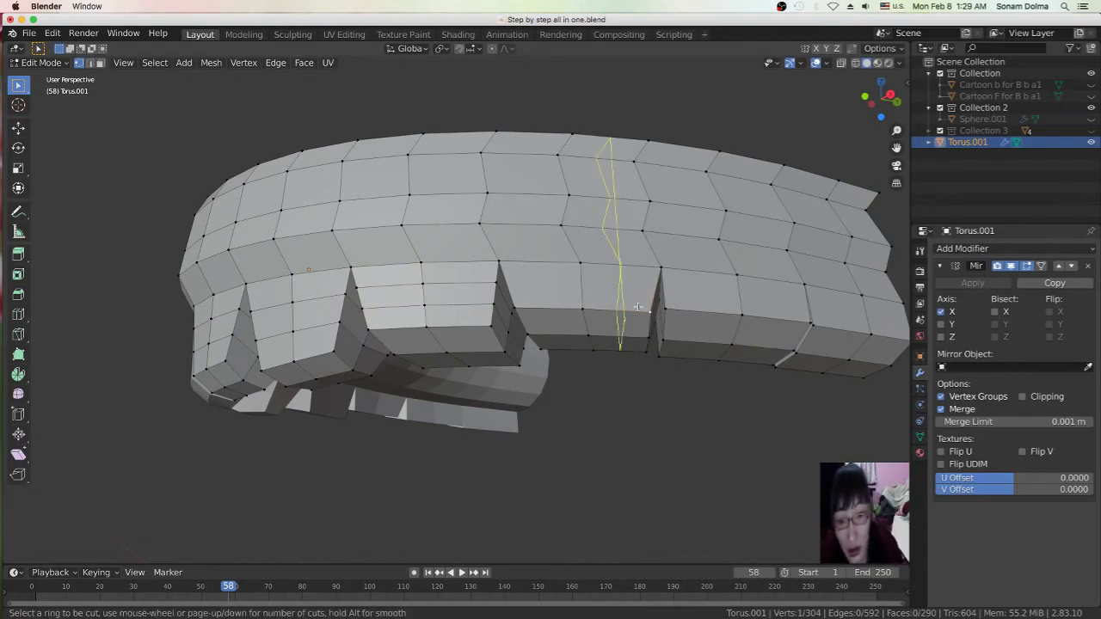
scroll(576, 290, up, 1)
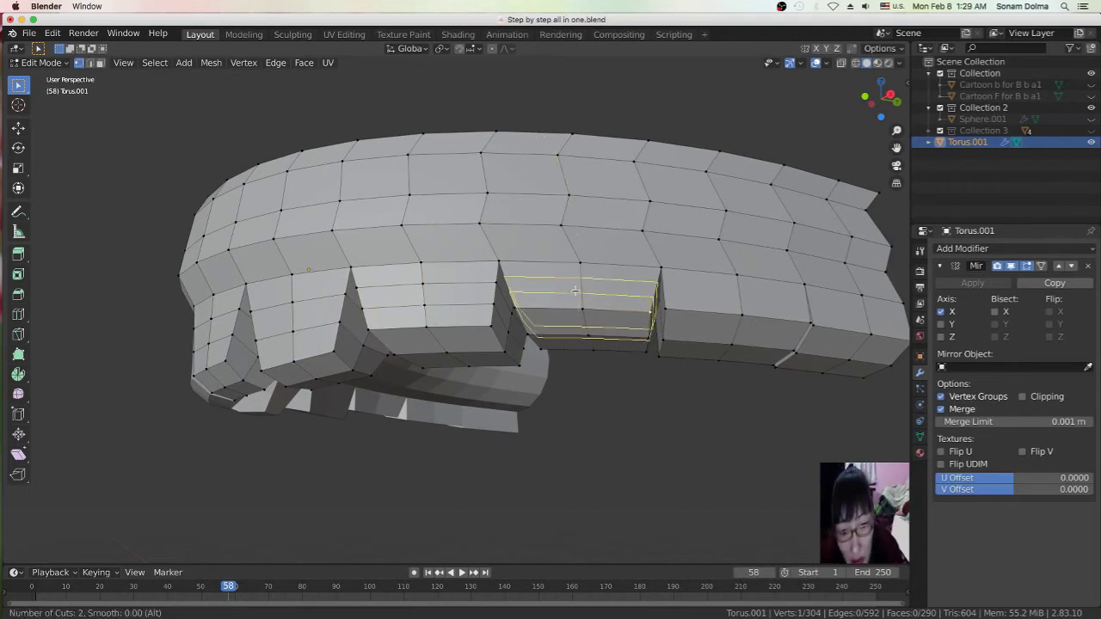
click(575, 291)
right_click(576, 291)
mouse_move(731, 364)
middle_down()
mouse_move(705, 364)
mouse_move(684, 319)
middle_up()
click(698, 303)
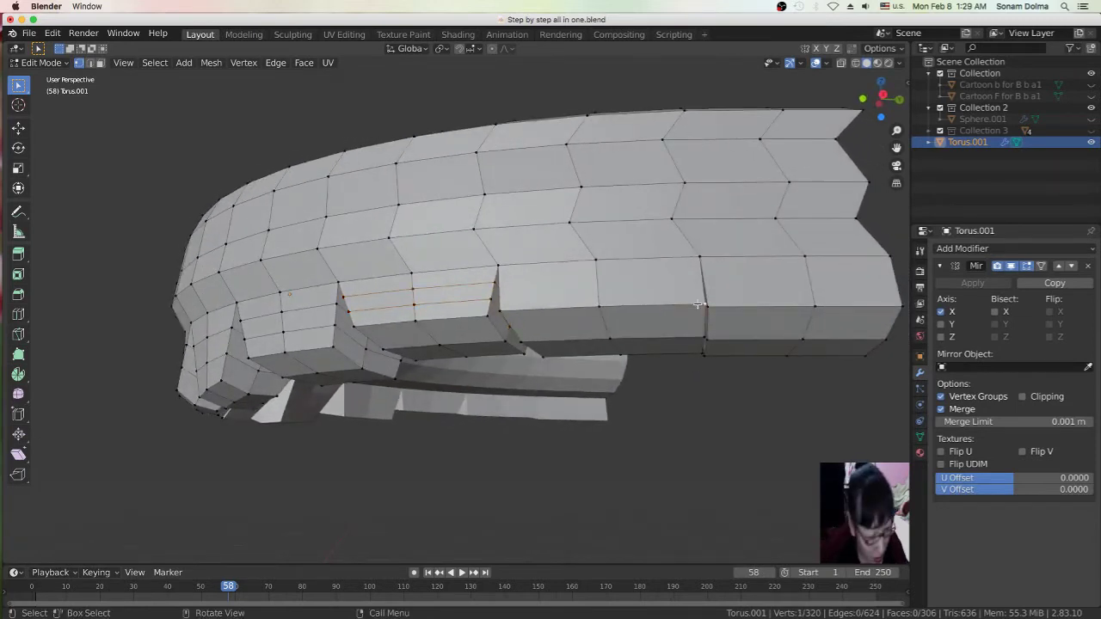
Add 2-cut loop cuts on the remaining strand and across the strand's end
key(ctrl+r)
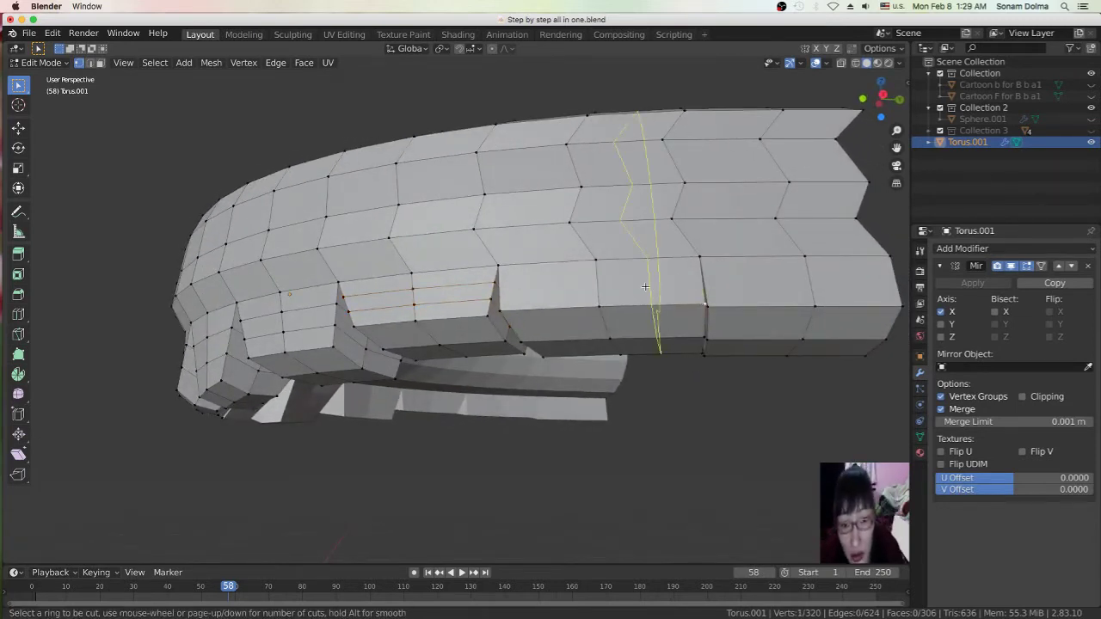
scroll(601, 284, up, 2)
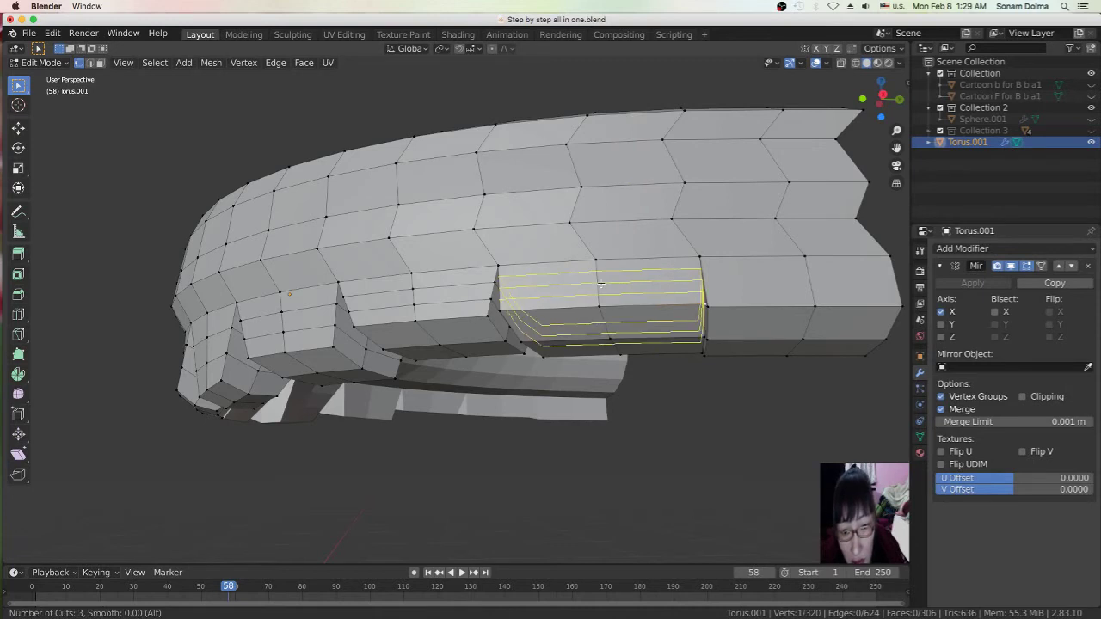
scroll(601, 280, down, 1)
click(602, 281)
right_click(613, 283)
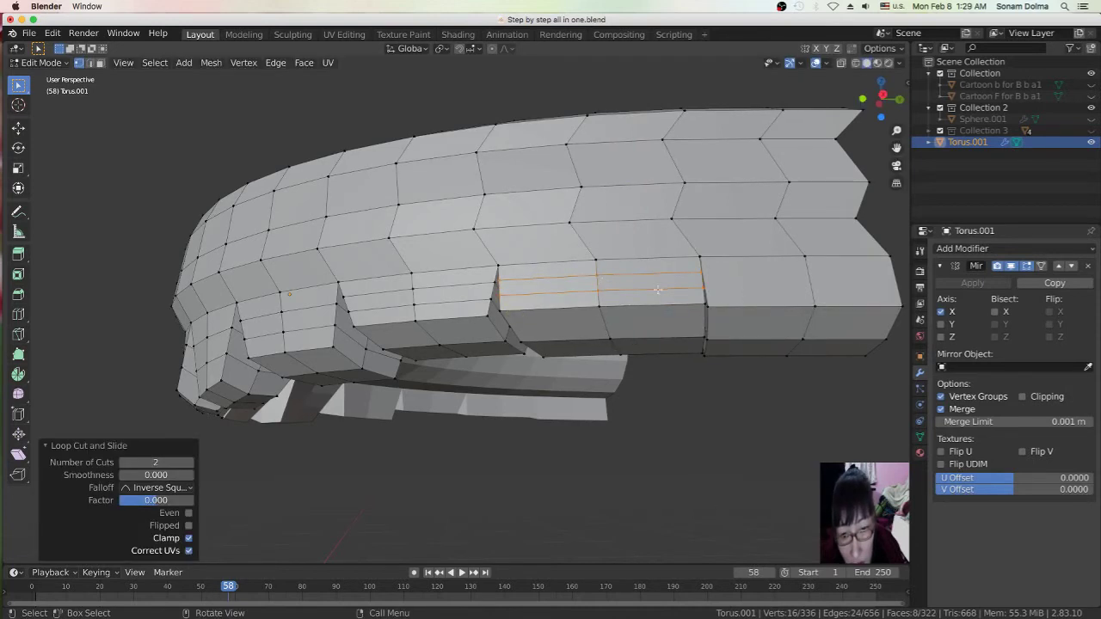
click(713, 300)
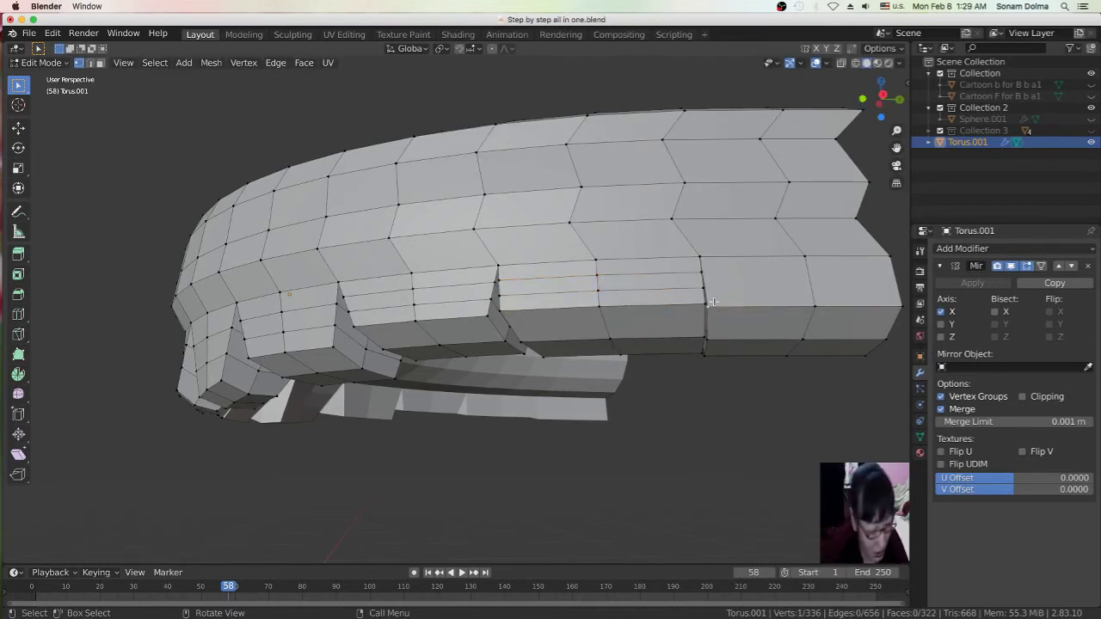
key(ctrl+r)
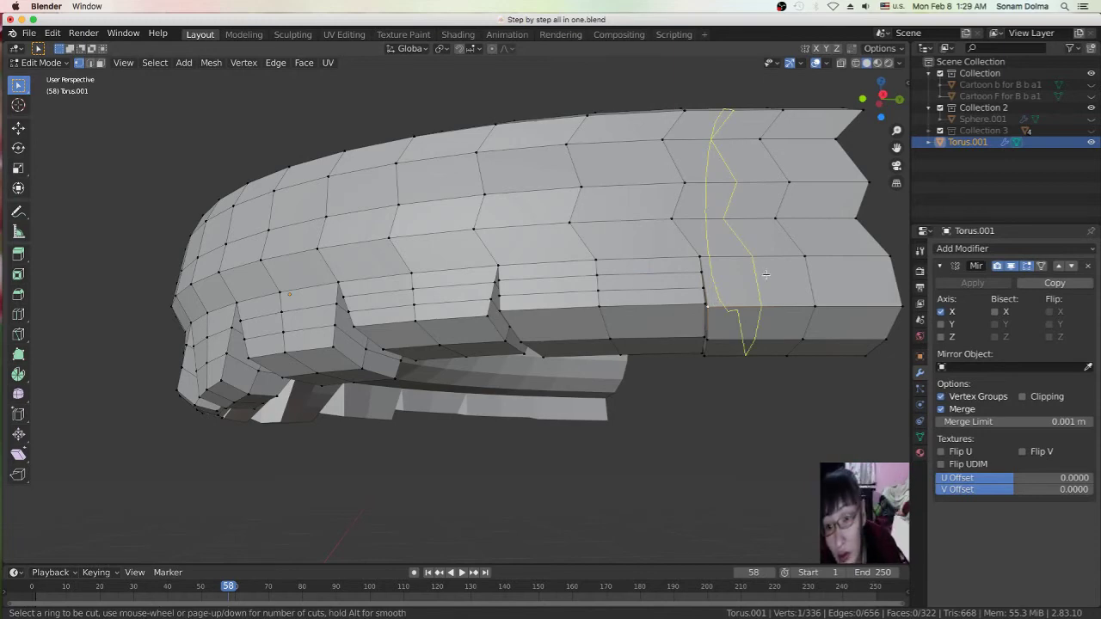
scroll(812, 278, up, 1)
click(812, 278)
mouse_move(810, 317)
middle_down()
mouse_move(781, 307)
mouse_move(790, 301)
middle_up()
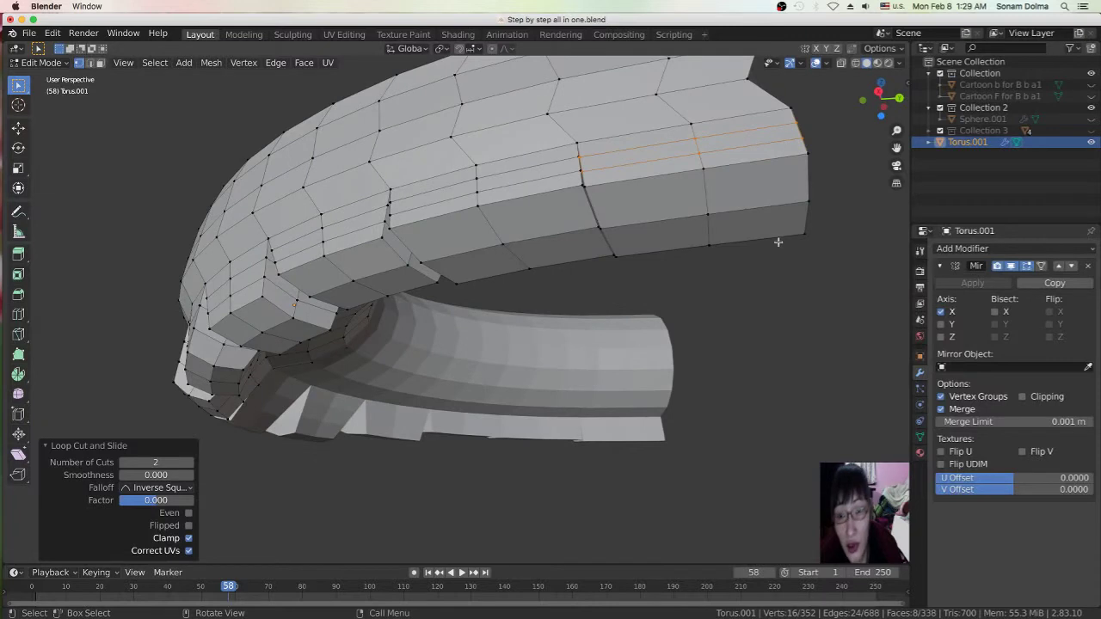
In face select, shrink four side faces near the strand end to 0.9149
click(776, 214)
click(101, 64)
click(731, 190)
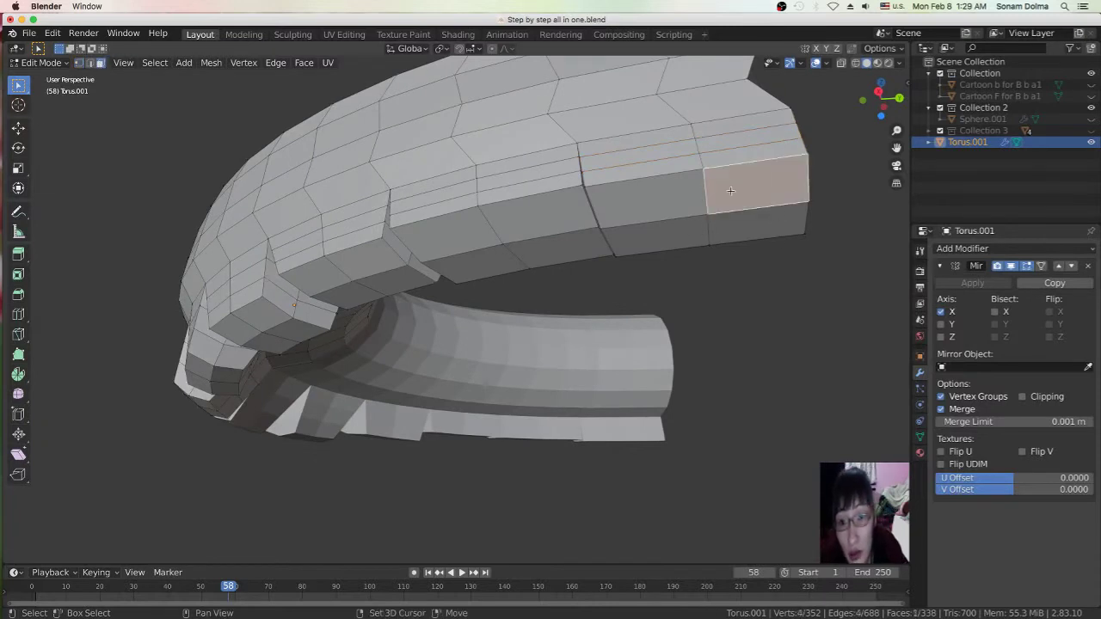
shift+click(671, 183)
shift+click(752, 218)
shift+click(676, 229)
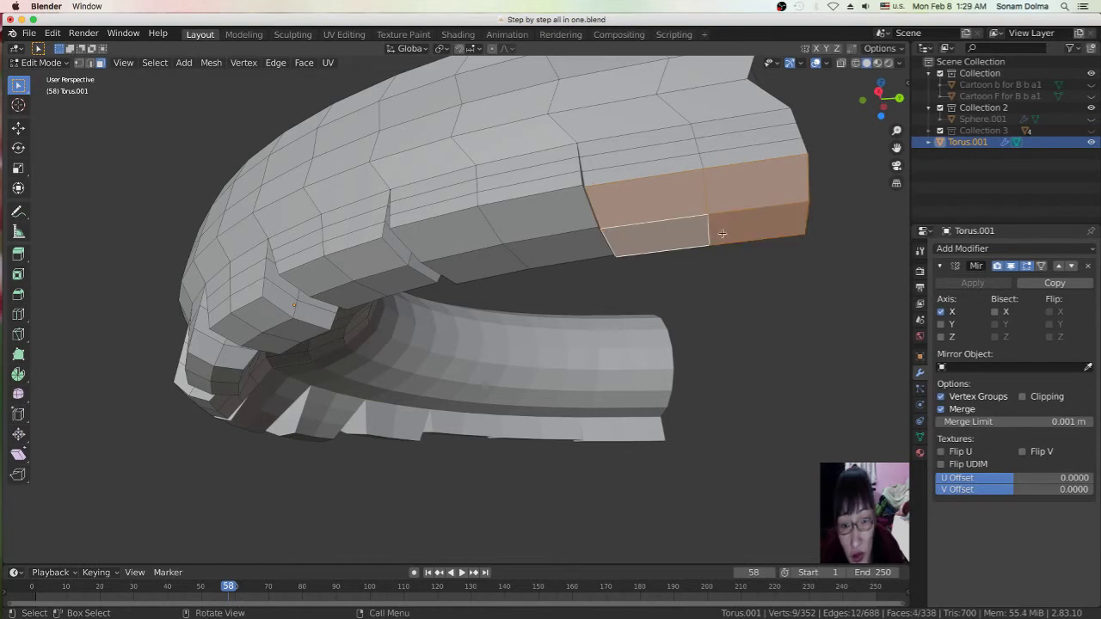
key(s)
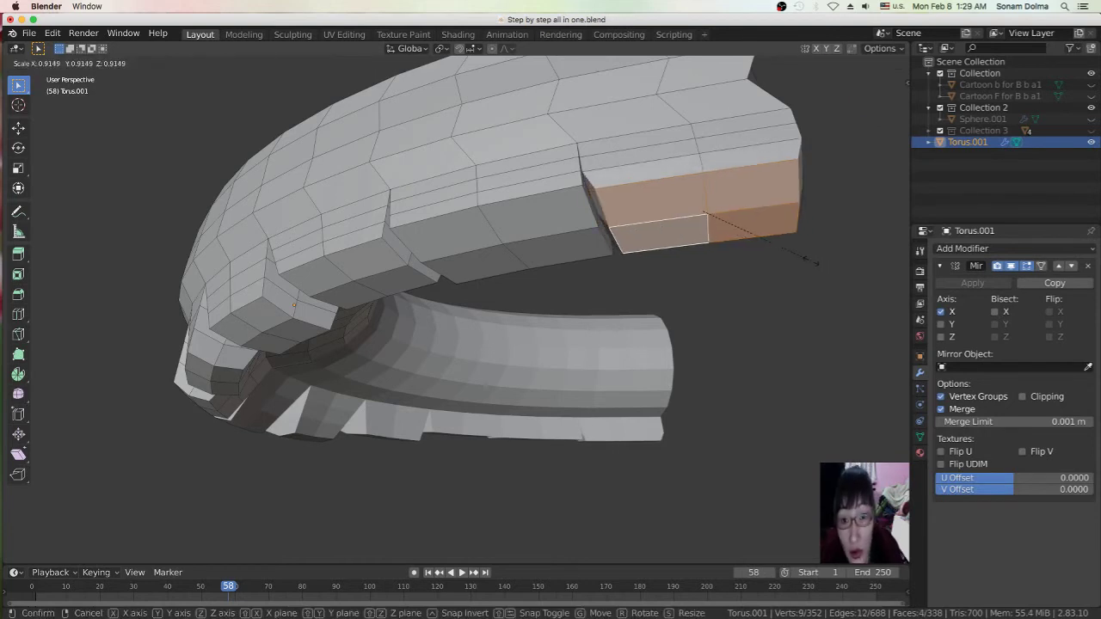
click(815, 263)
Shrink a second block of four side faces farther along the strand to 0.932
click(723, 217)
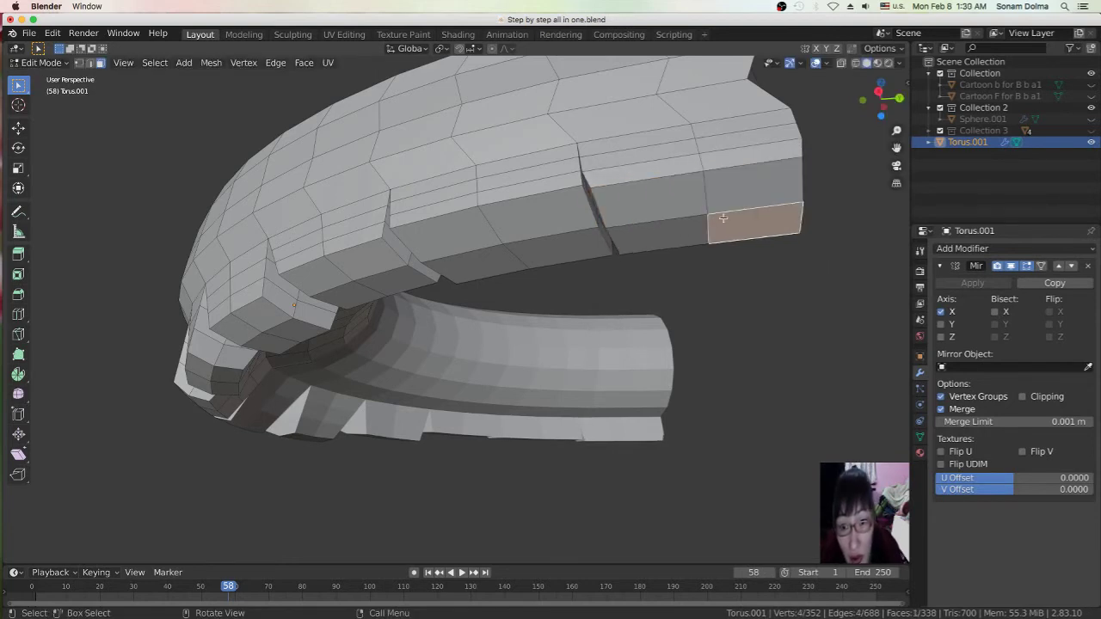
click(528, 227)
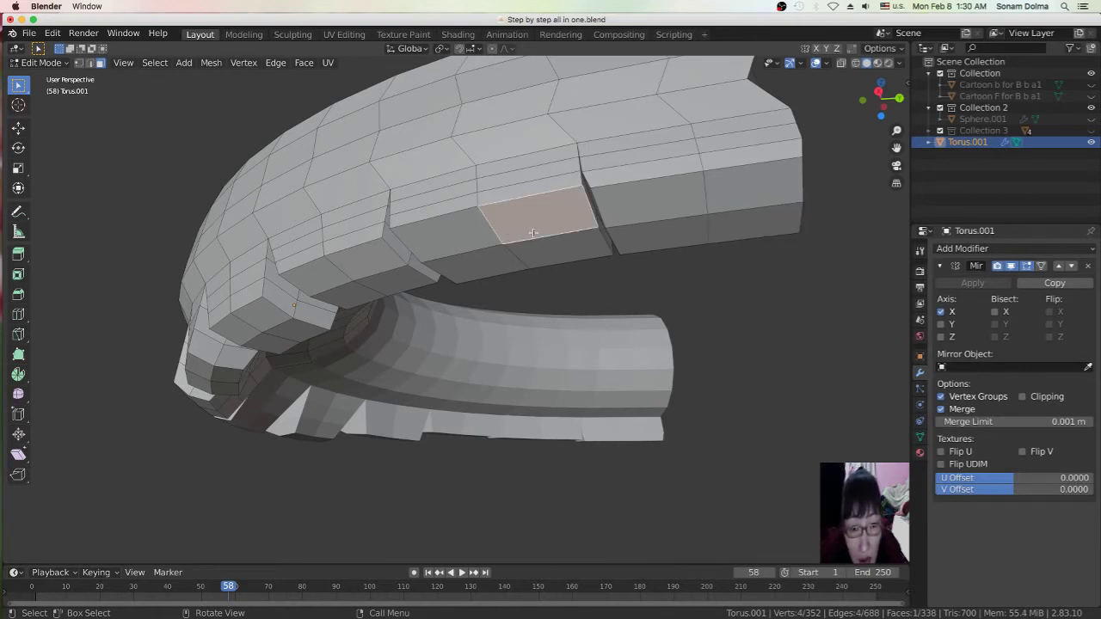
shift+click(554, 252)
shift+click(465, 269)
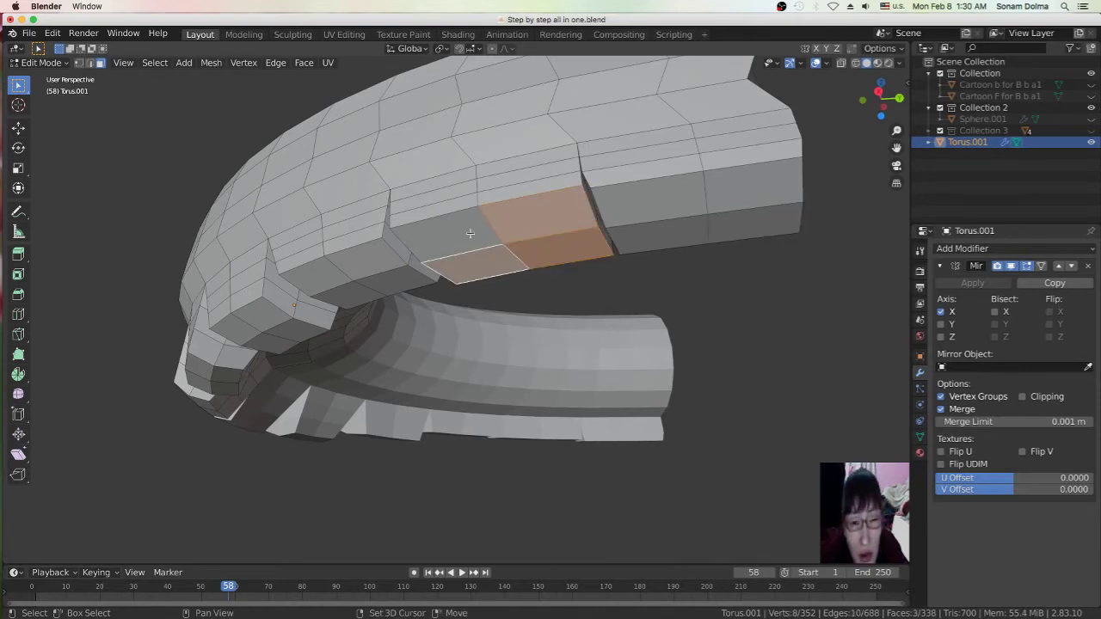
shift+click(465, 234)
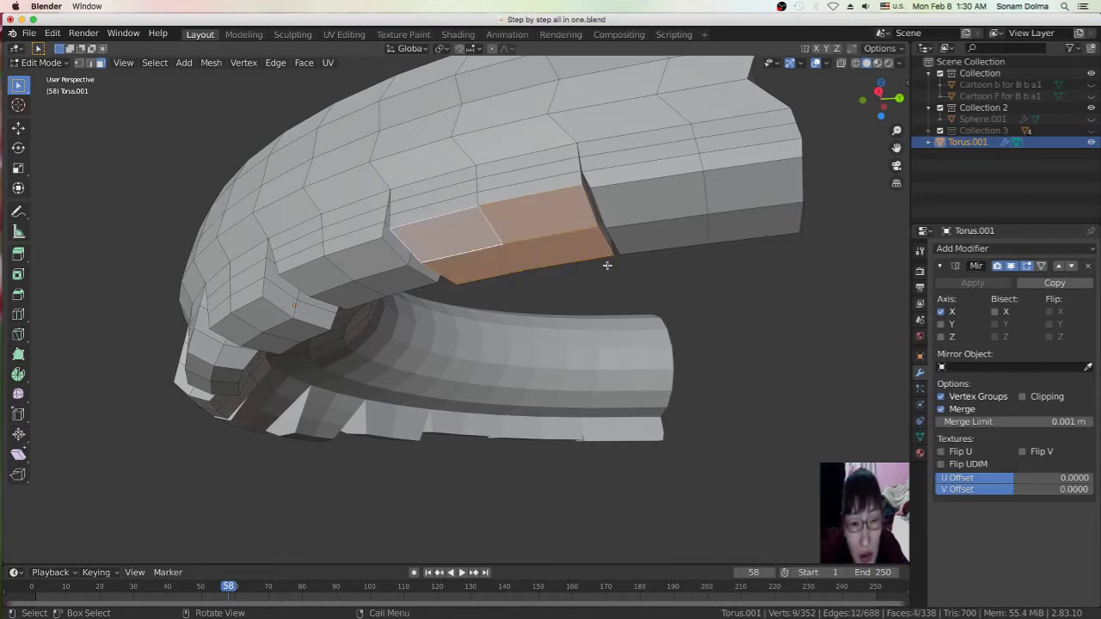
key(s)
click(772, 322)
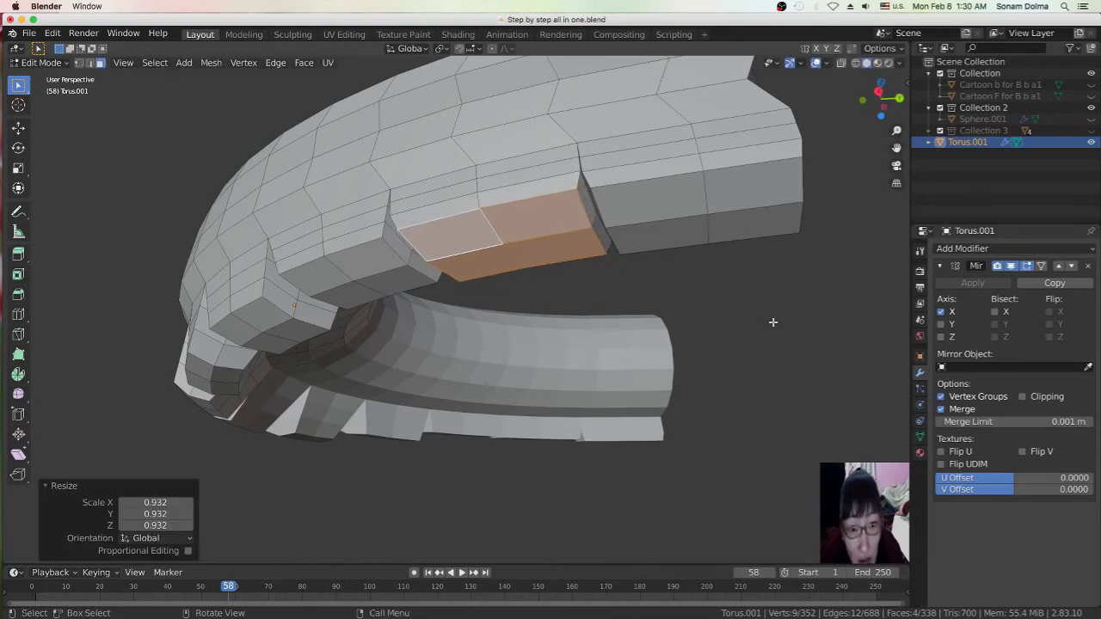
click(648, 205)
Inset two end faces by extruding in place and shrinking, the second to 0.787
key(e)
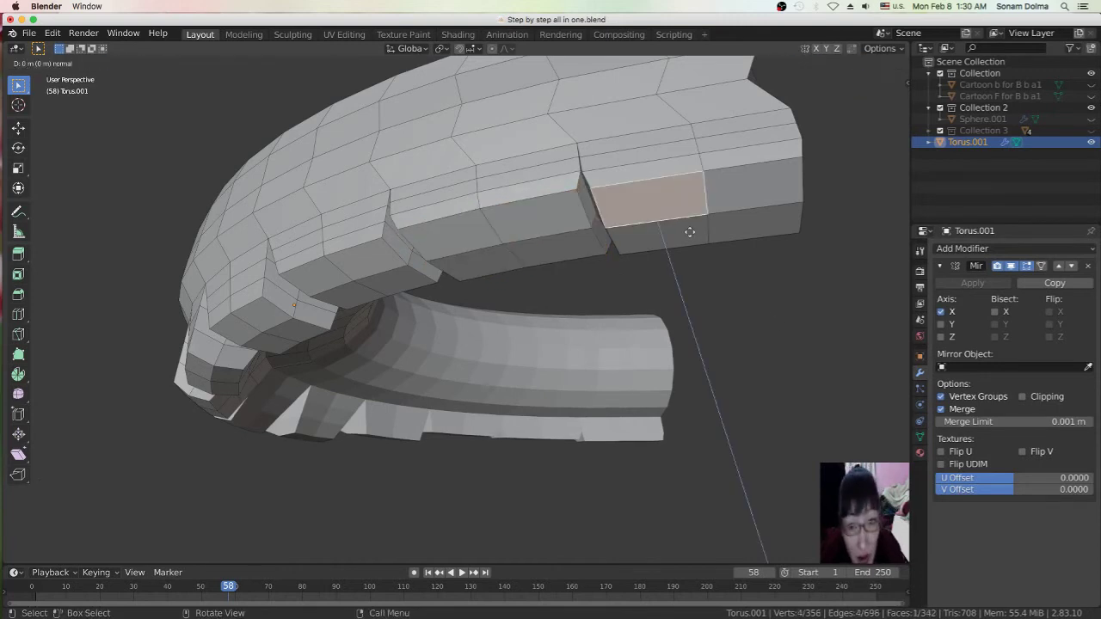
right_click(689, 231)
key(s)
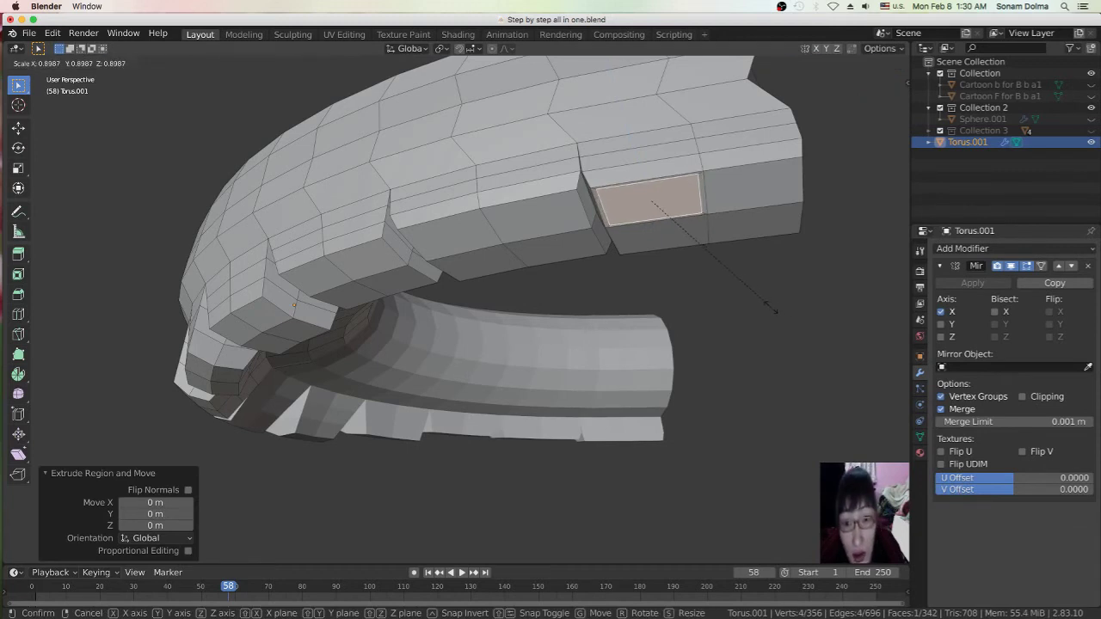
click(771, 308)
click(763, 186)
key(e)
right_click(830, 292)
key(s)
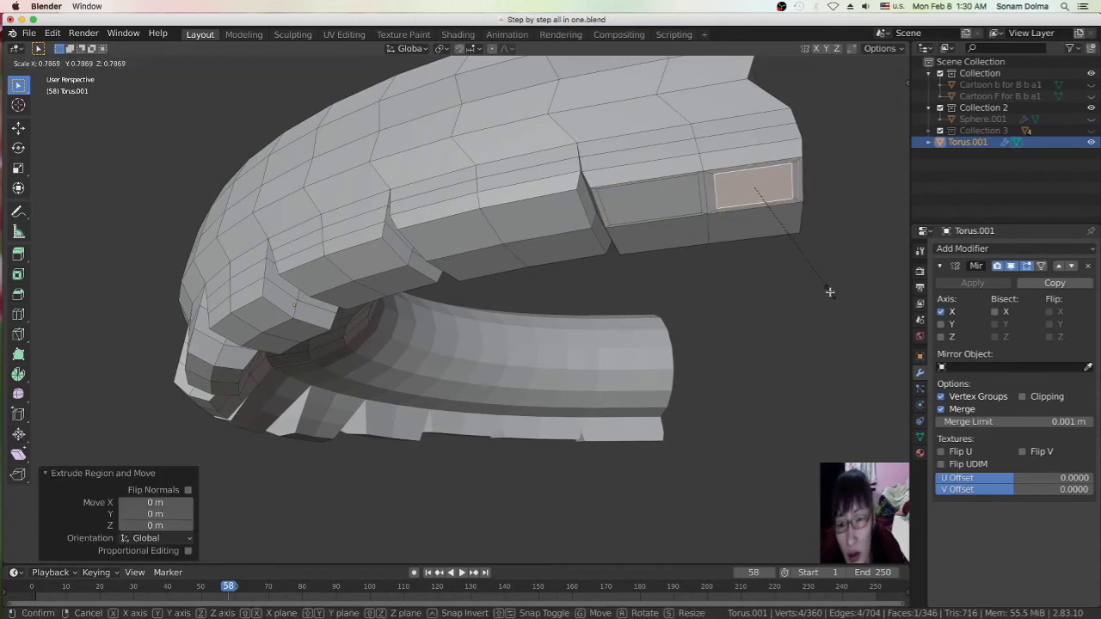
click(830, 292)
Inset the next end face with an in-place extrude and a smaller scale
click(754, 227)
key(e)
right_click(851, 336)
key(s)
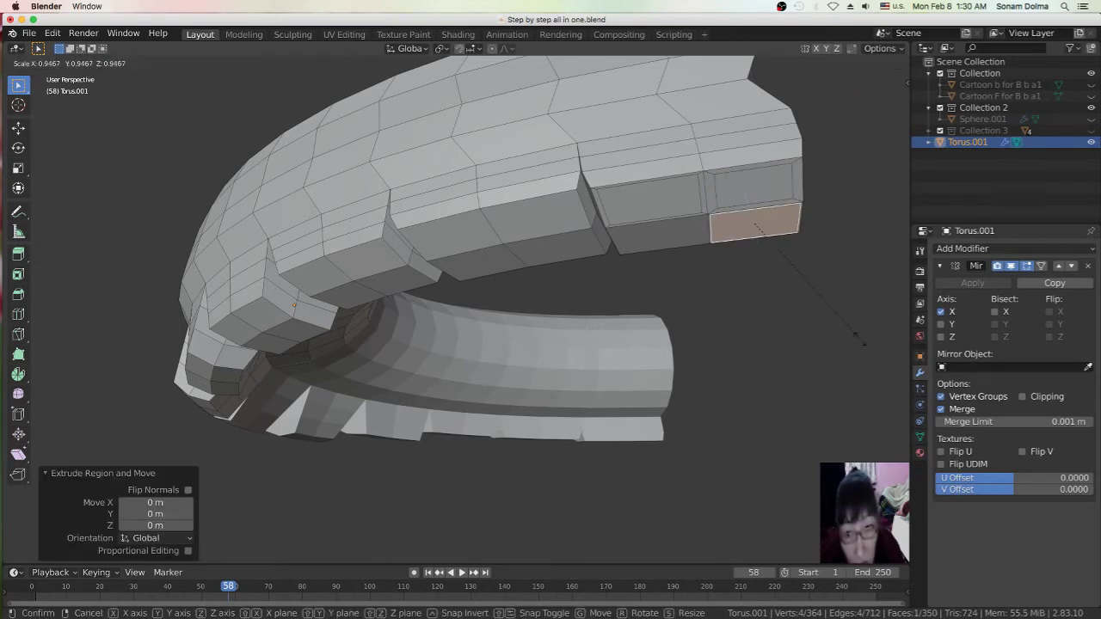
click(841, 325)
Extrude the lower side face in place and shrink it to 0.842
click(678, 236)
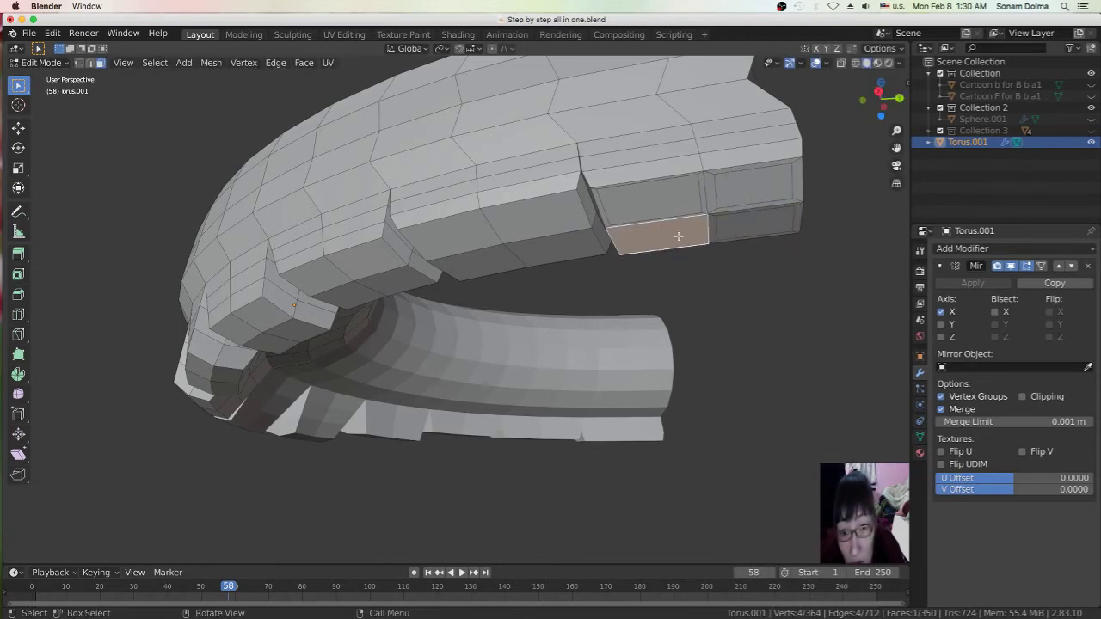
key(s)
right_click(767, 294)
key(s)
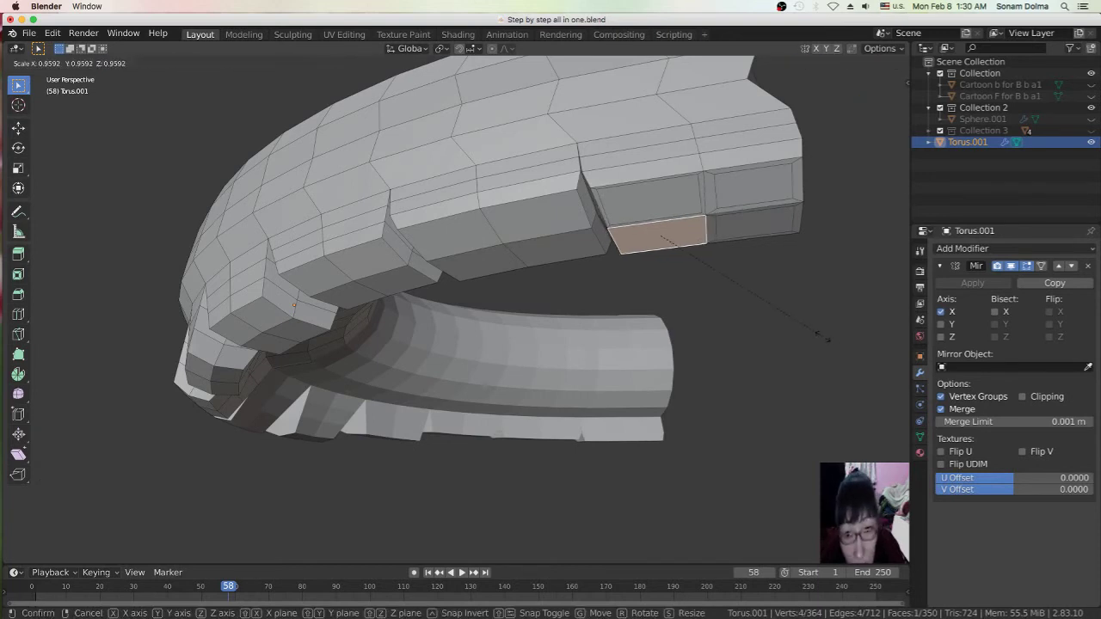
right_click(809, 327)
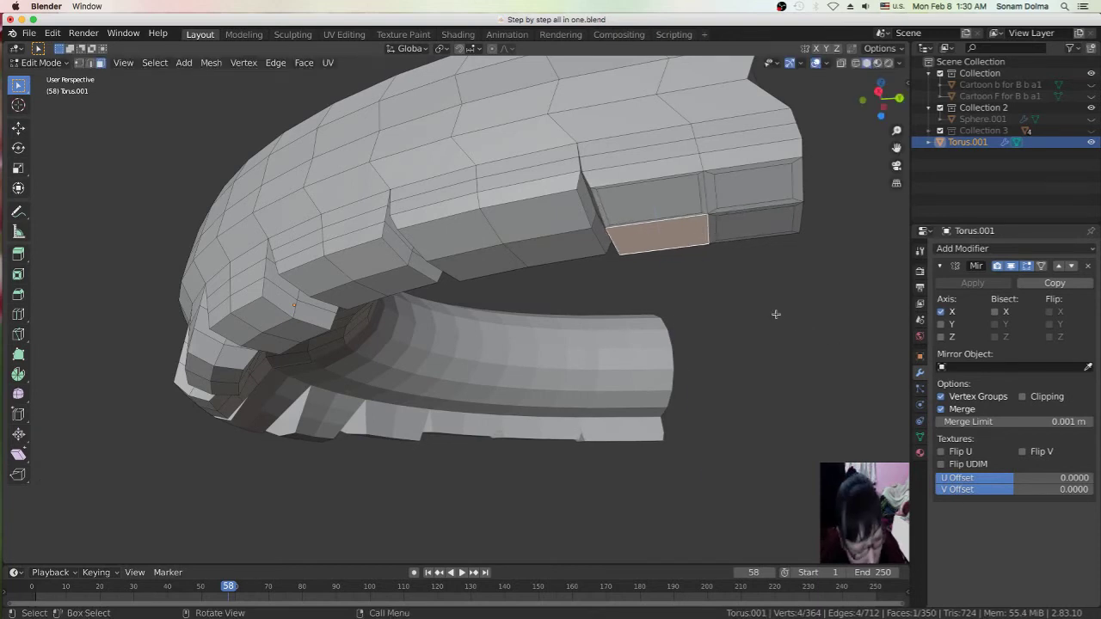
key(e)
right_click(775, 315)
key(s)
click(795, 299)
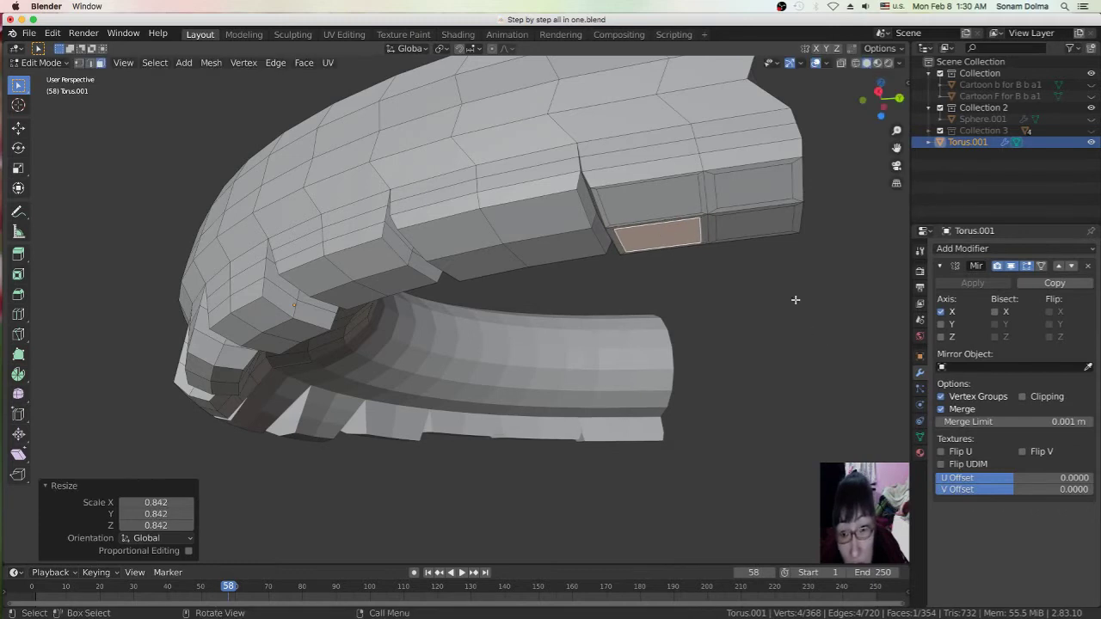
key(ctrl+z)
On the strand's underside, select a single vertex in vertex select mode
middle_drag(712, 225, 684, 244)
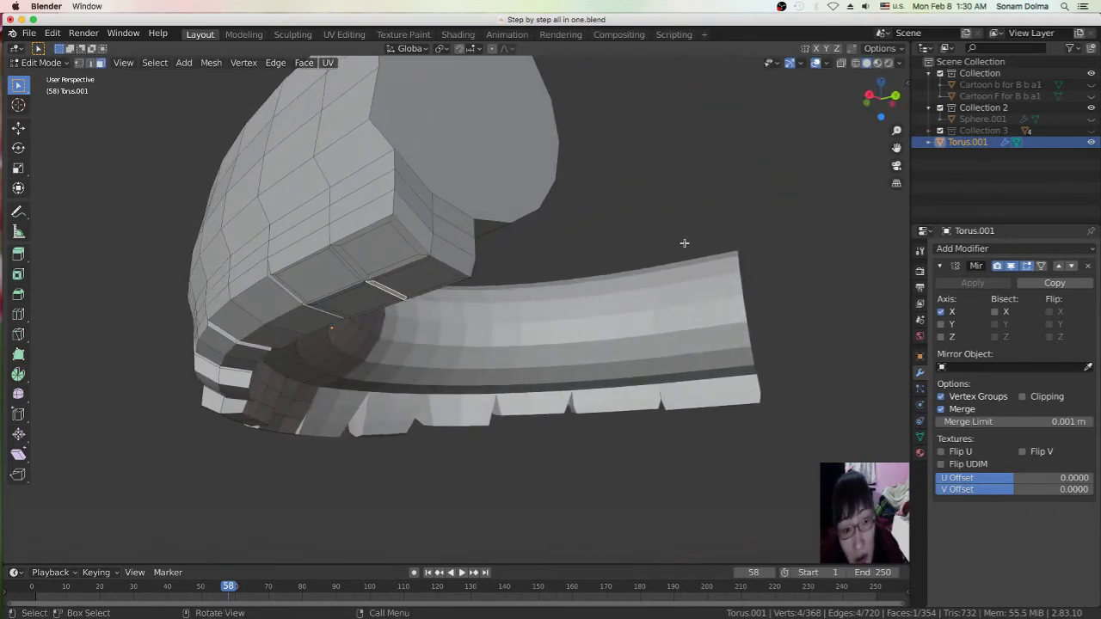
click(368, 278)
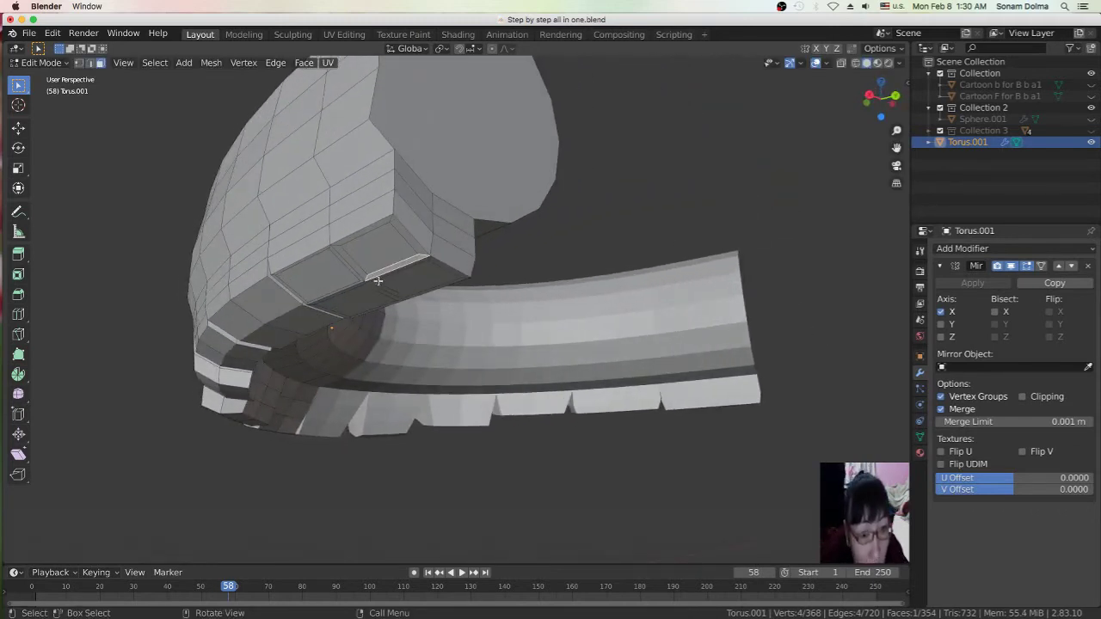
click(80, 63)
click(365, 280)
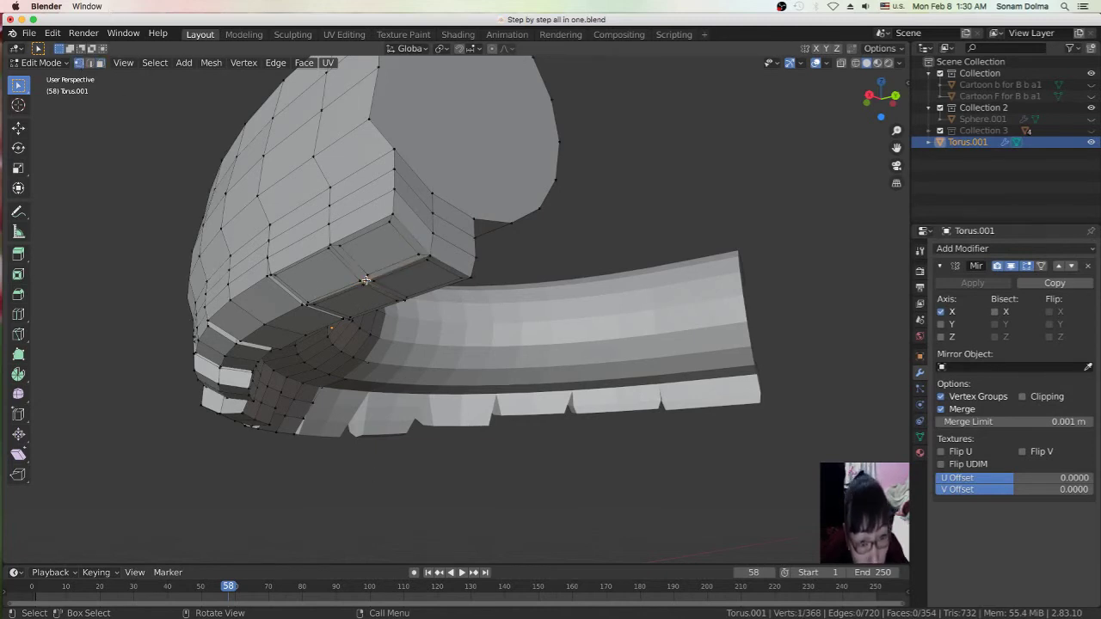
key(c)
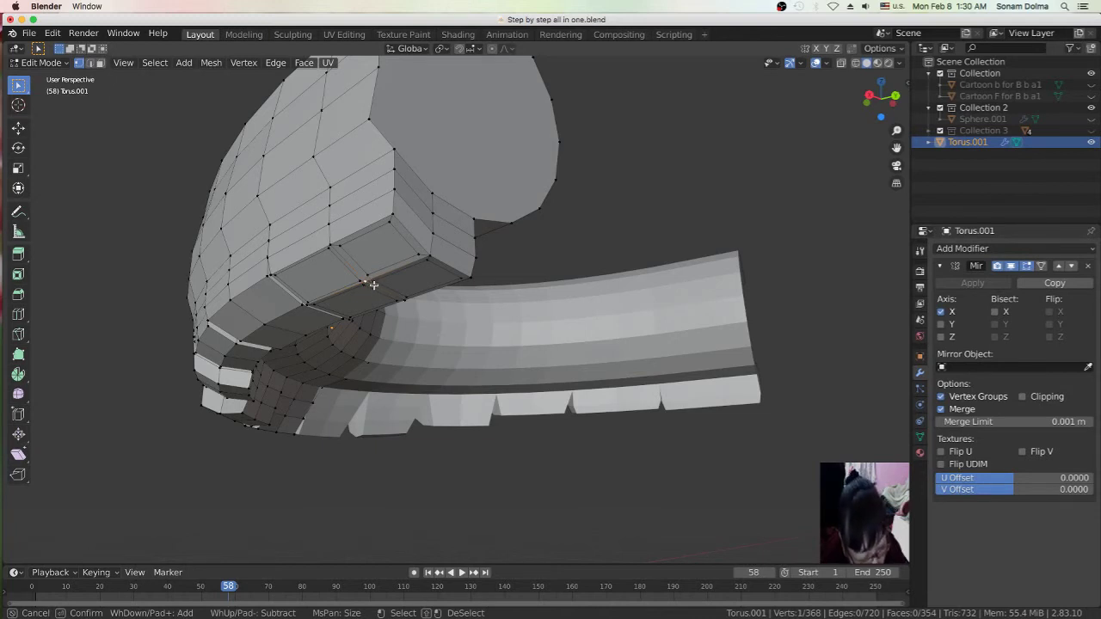
Nudge the underside vertex about 0.017 m up in Z with smooth proportional editing
right_click(373, 285)
key(c)
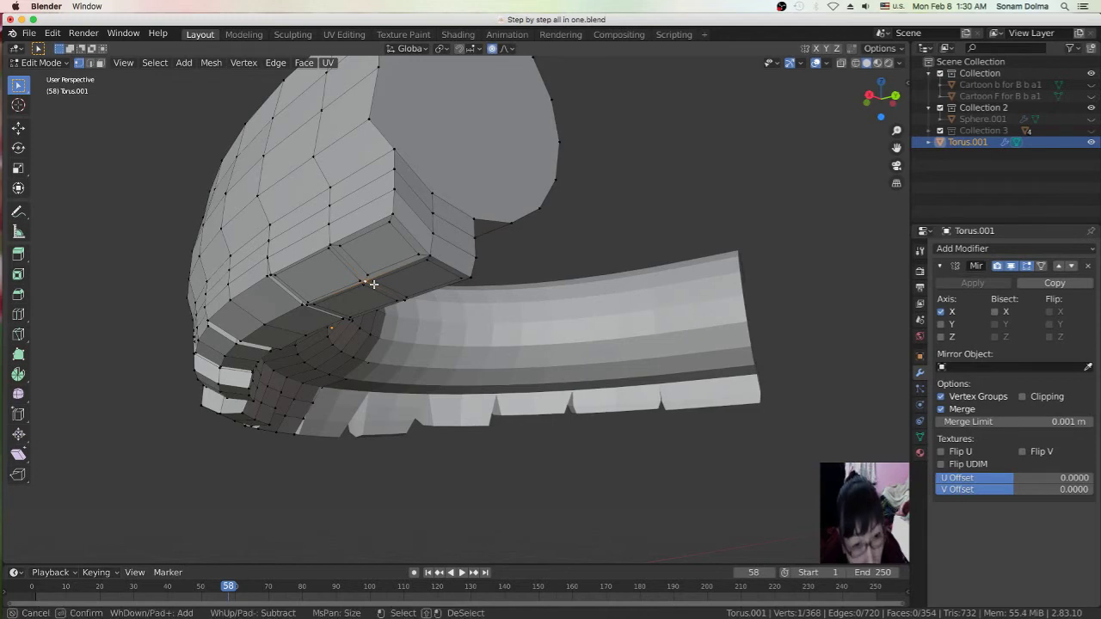
right_click(375, 282)
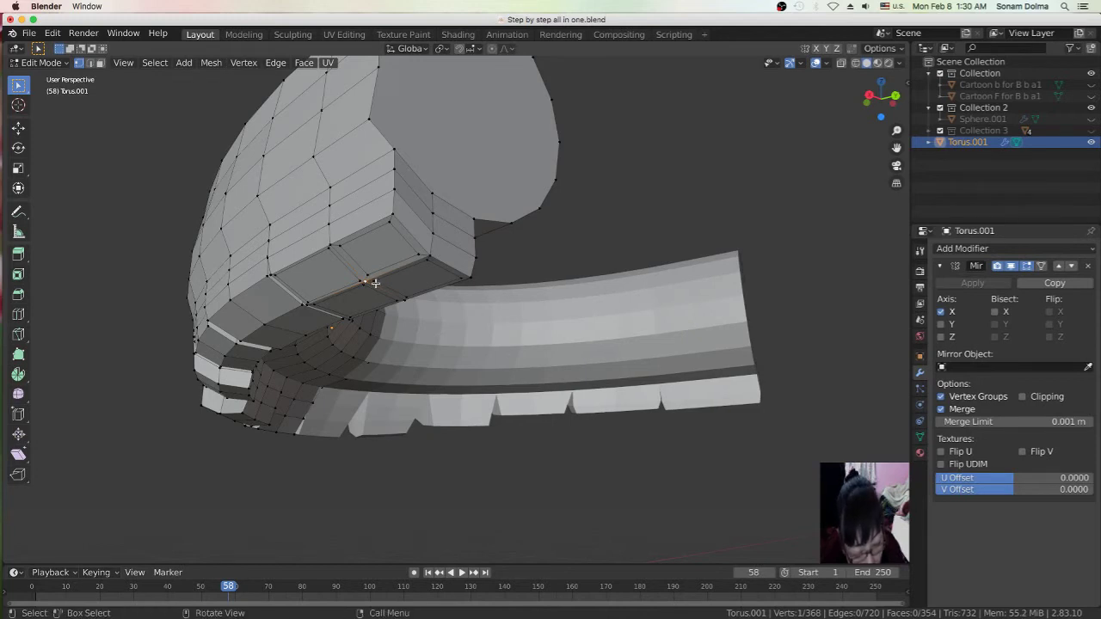
key(g)
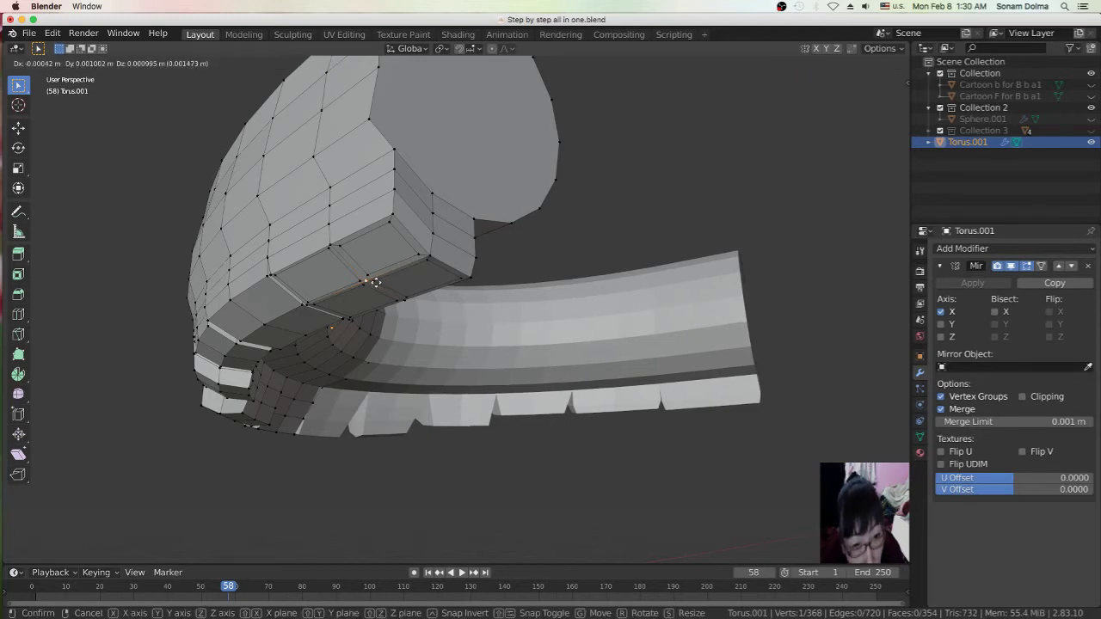
right_click(375, 282)
right_click(375, 286)
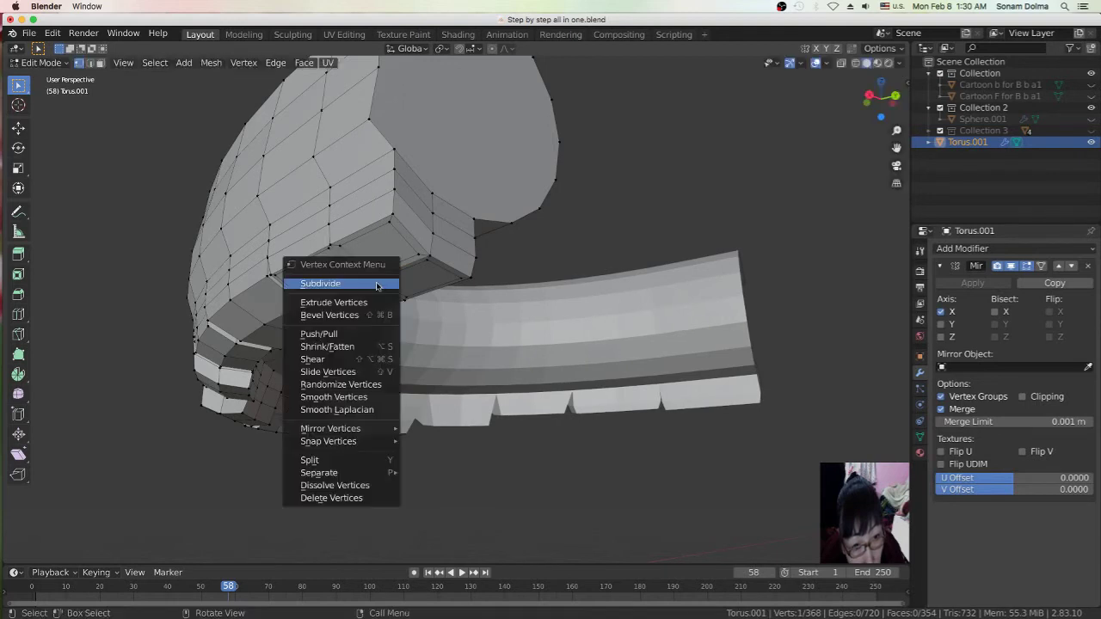
click(378, 284)
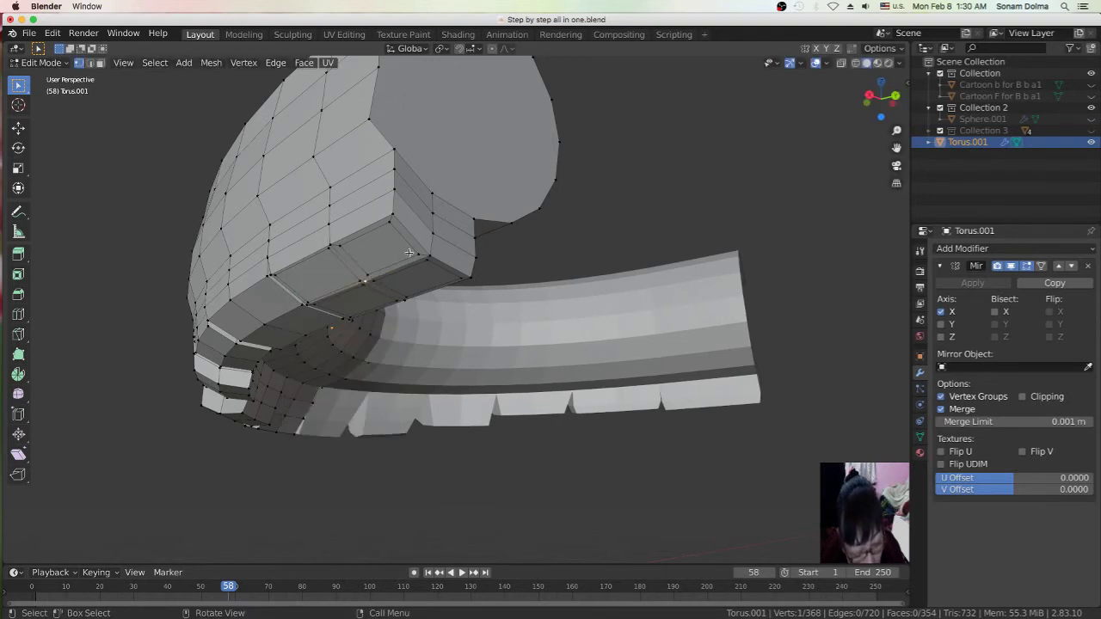
key(g)
click(338, 269)
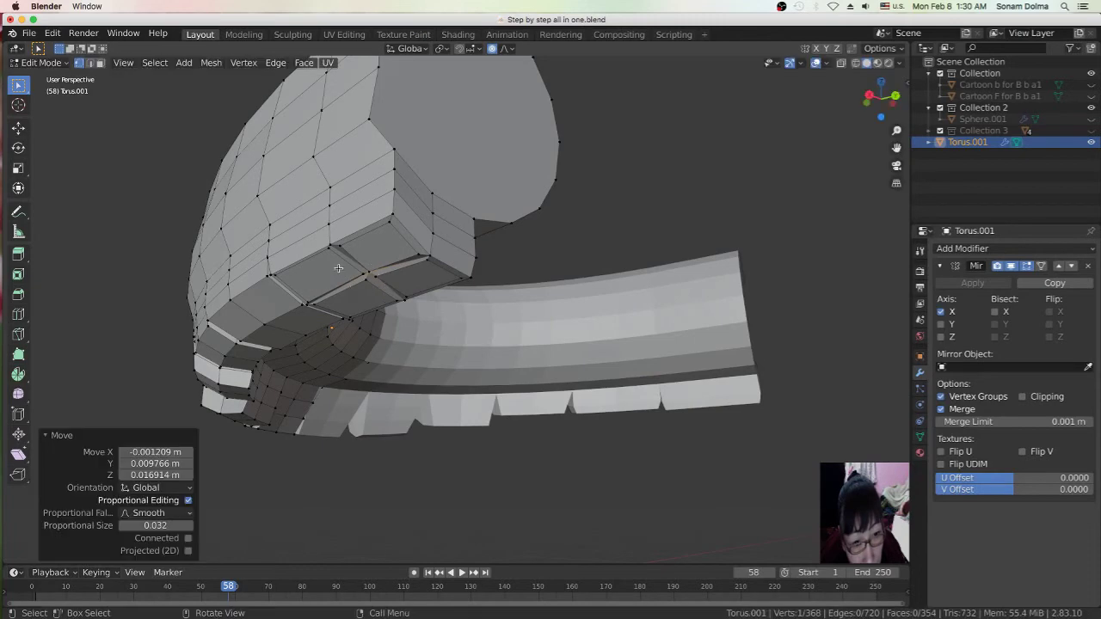
middle_drag(338, 268, 734, 324)
click(815, 313)
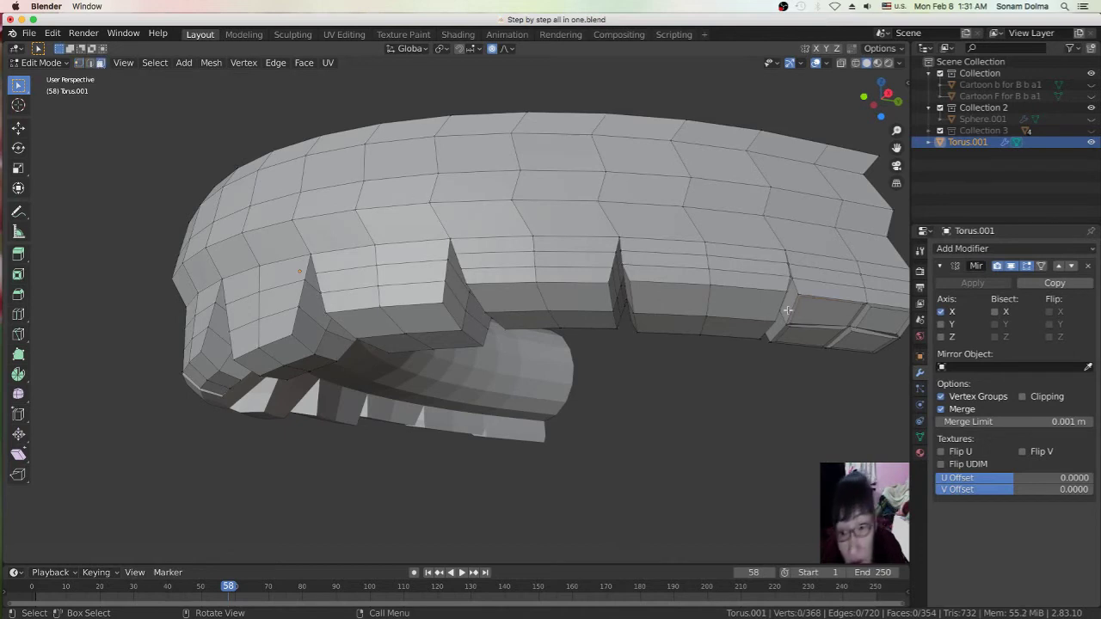
Shrink two tip faces at the strand's right end, the second to 0.722
click(823, 316)
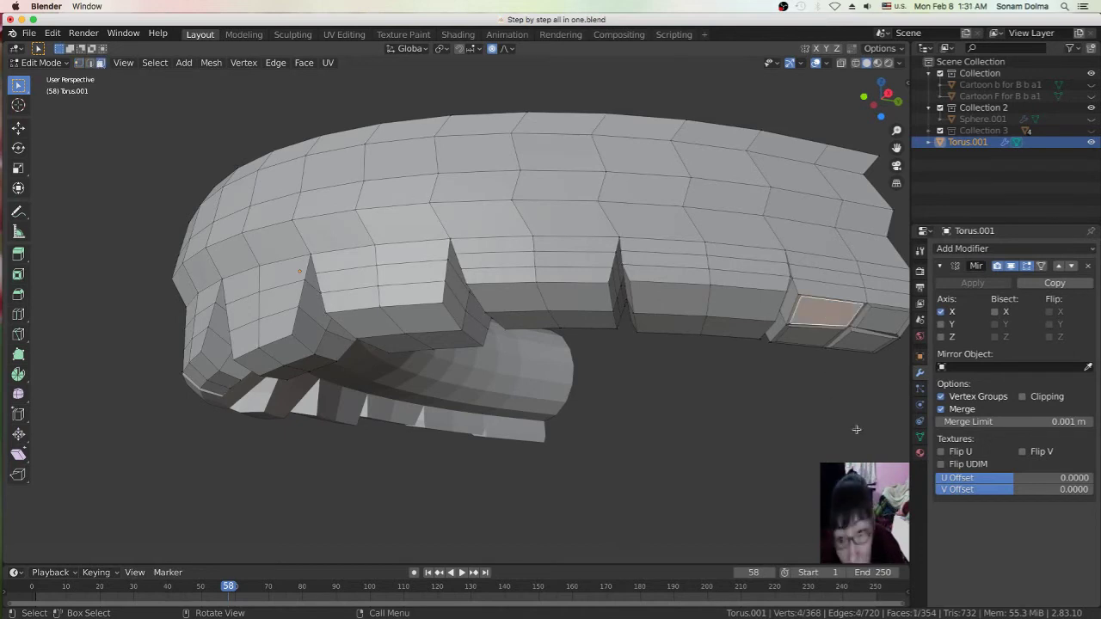
key(s)
click(854, 421)
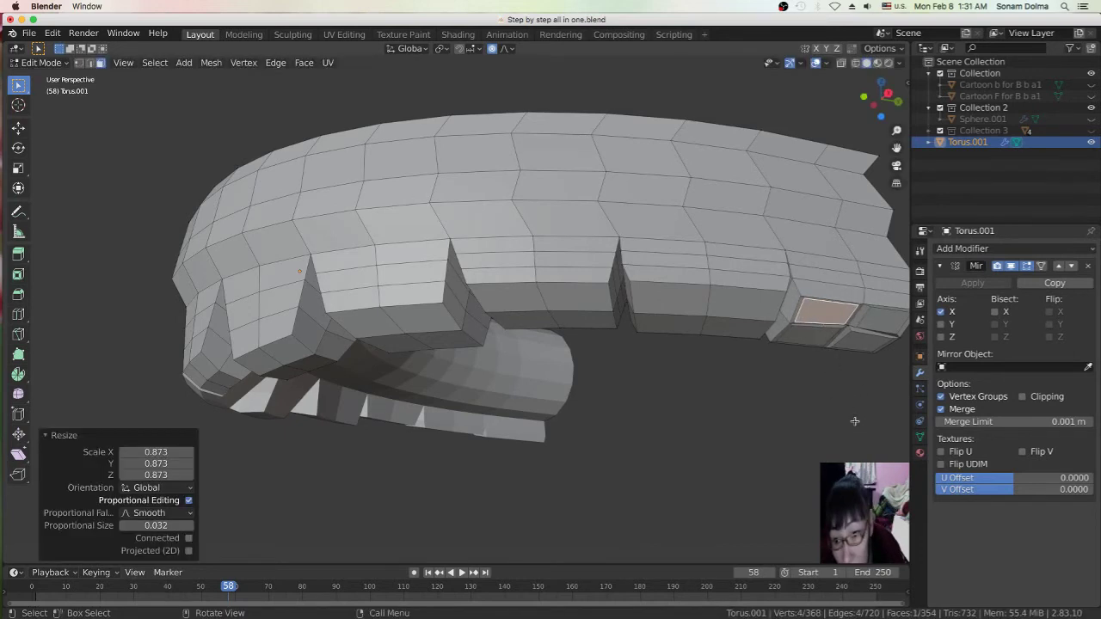
click(880, 342)
key(s)
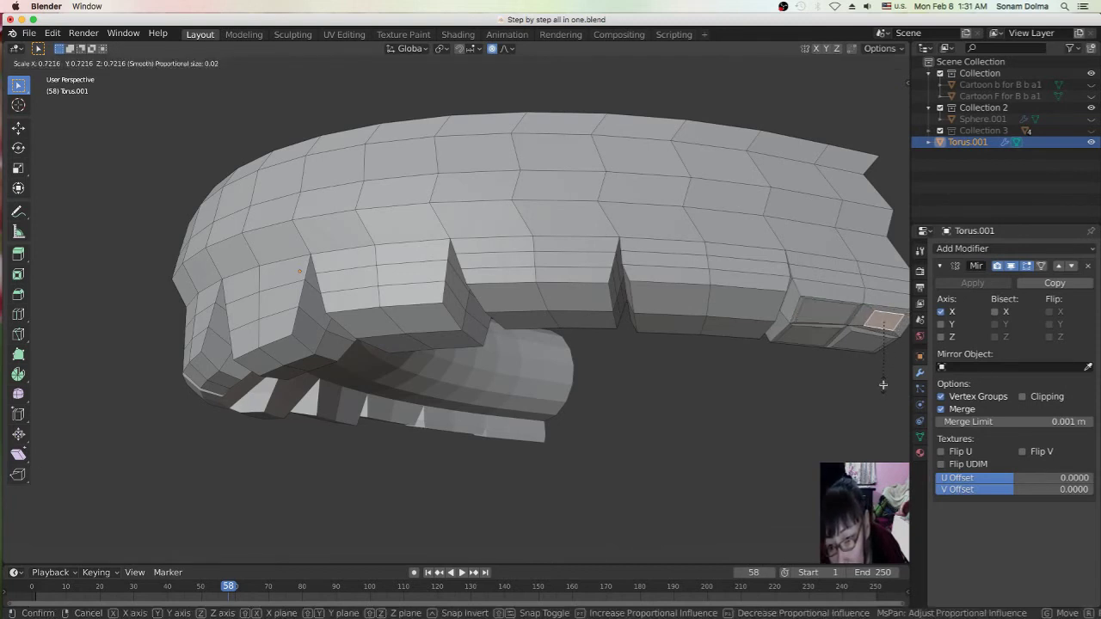
click(883, 386)
key(s)
key(Escape)
Shrink the lower tip face to 0.788 and nudge it slightly
click(870, 348)
key(s)
click(886, 412)
key(g)
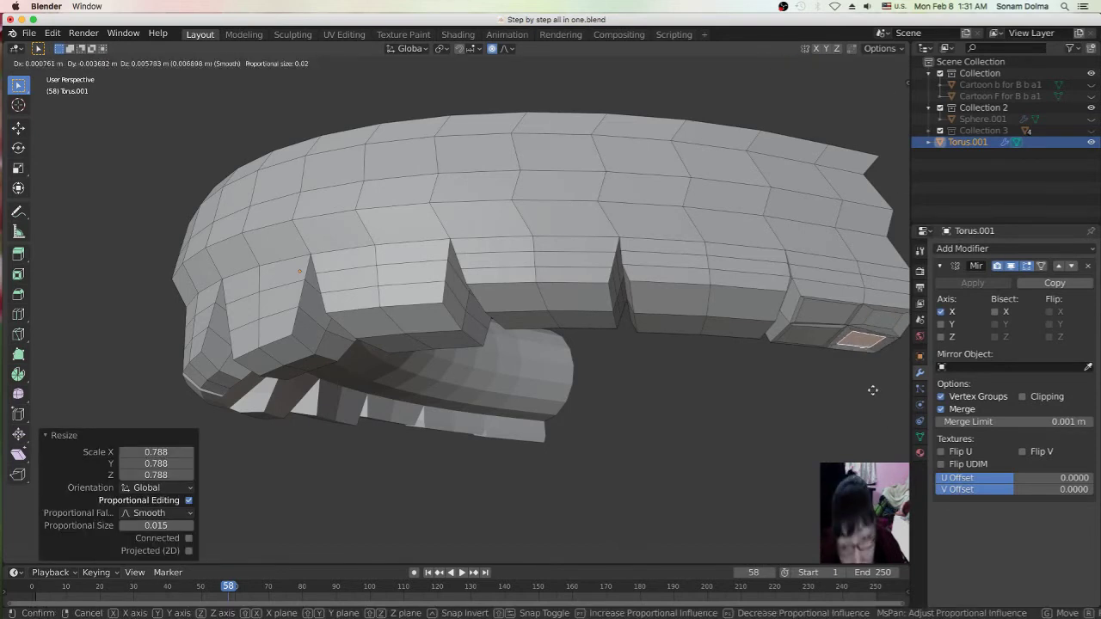
click(813, 342)
Shrink the next tip face to 0.818 and select another tip face
click(813, 338)
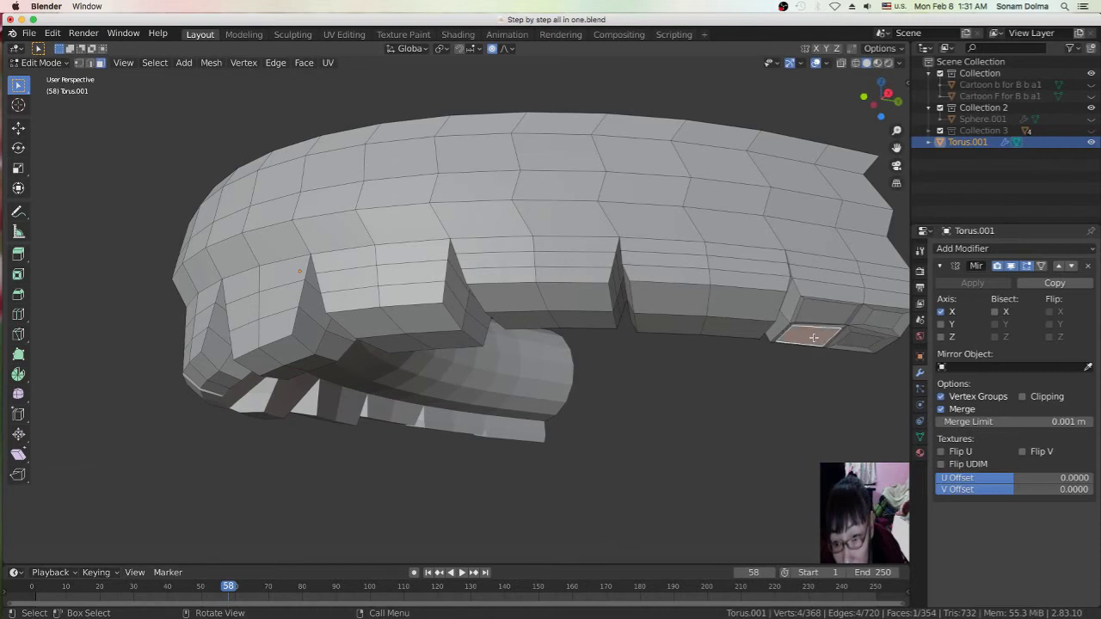
key(s)
click(852, 402)
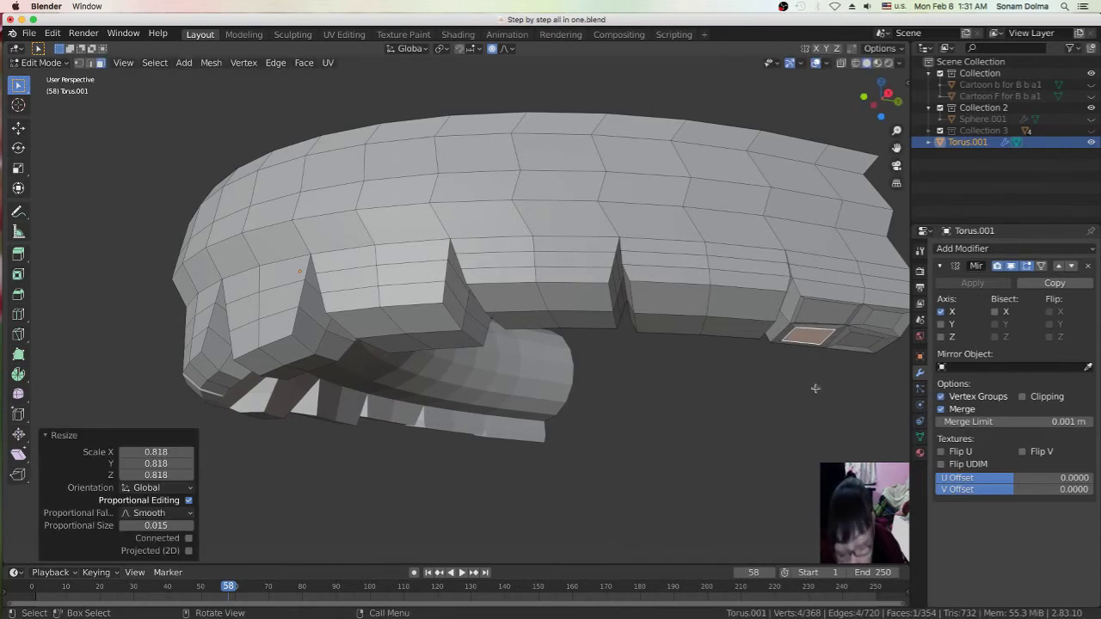
key(s)
key(Escape)
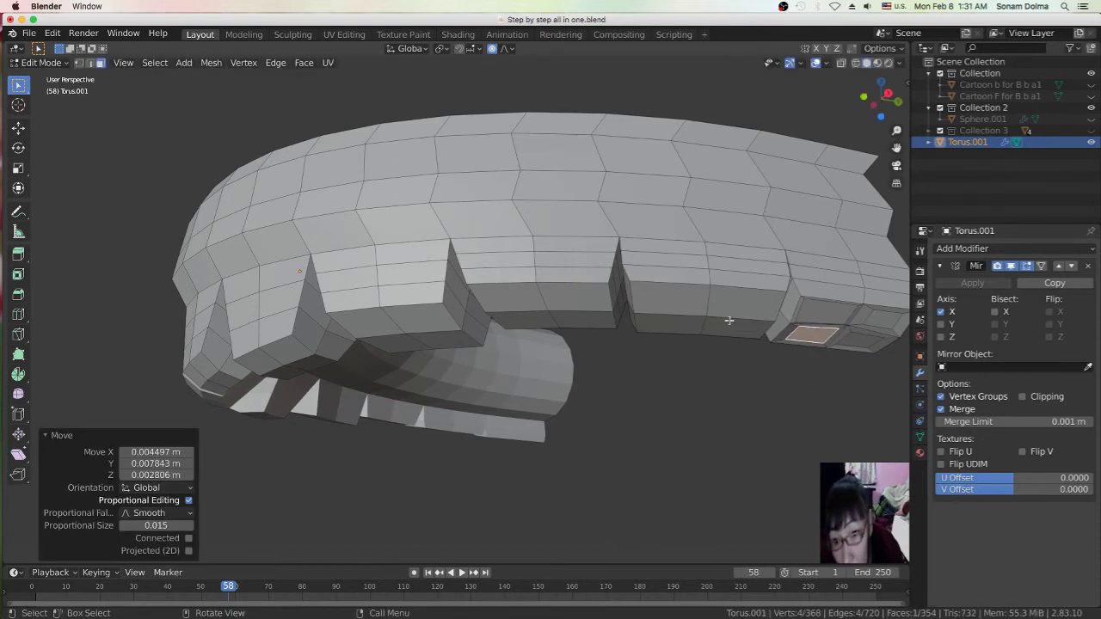
click(732, 312)
middle_drag(732, 312, 730, 326)
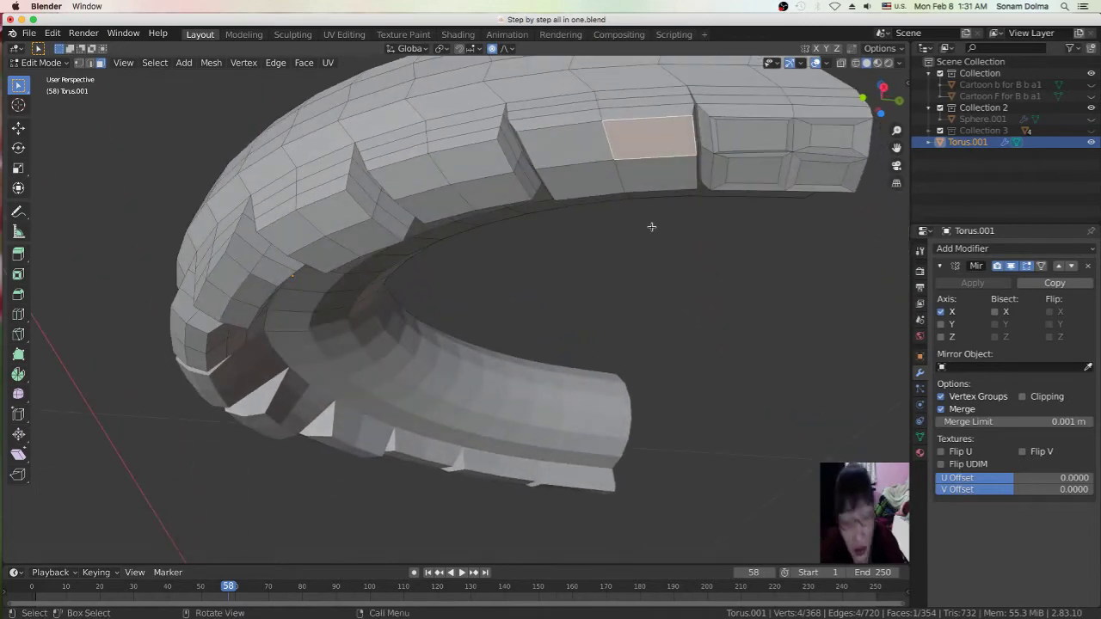
Turn off proportional editing and shrink the selected tip face to 0.709
key(e)
key(Escape)
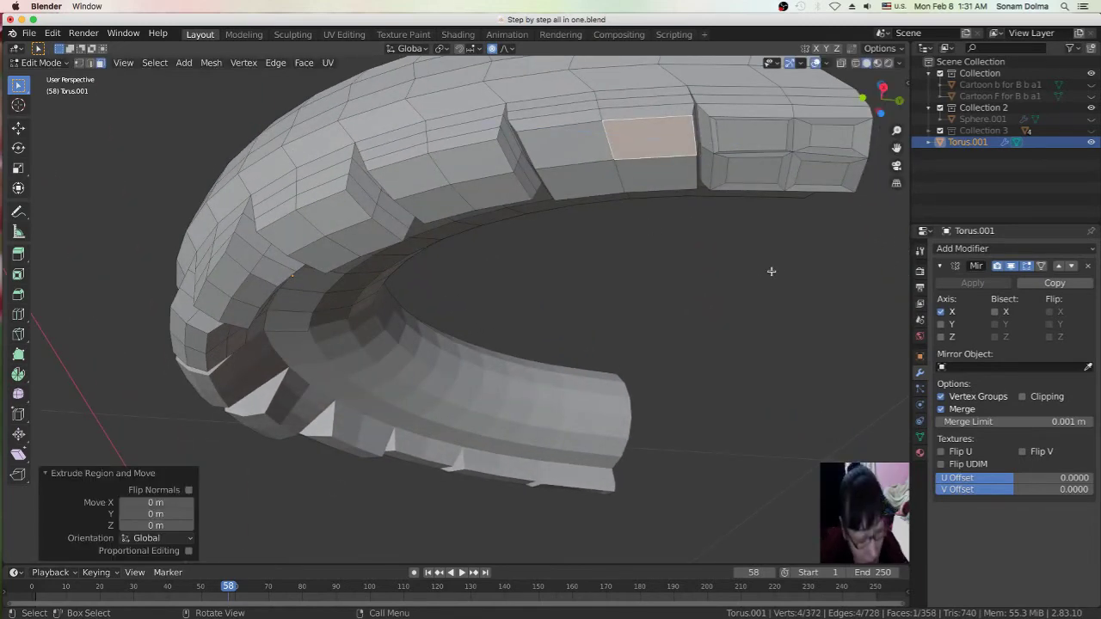
key(s)
key(Escape)
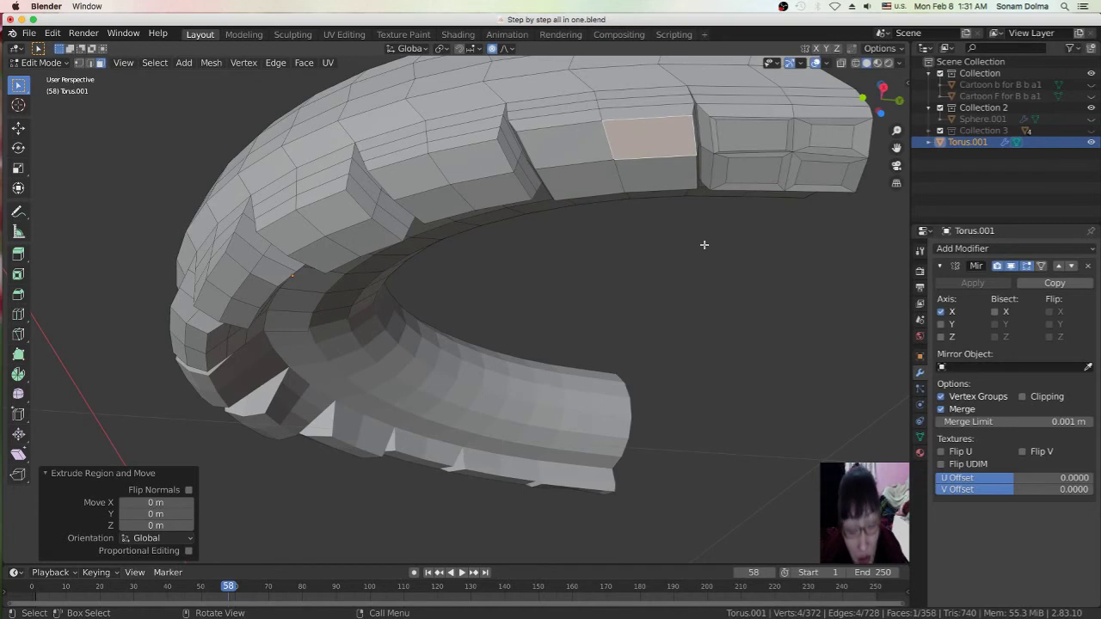
key(o)
key(s)
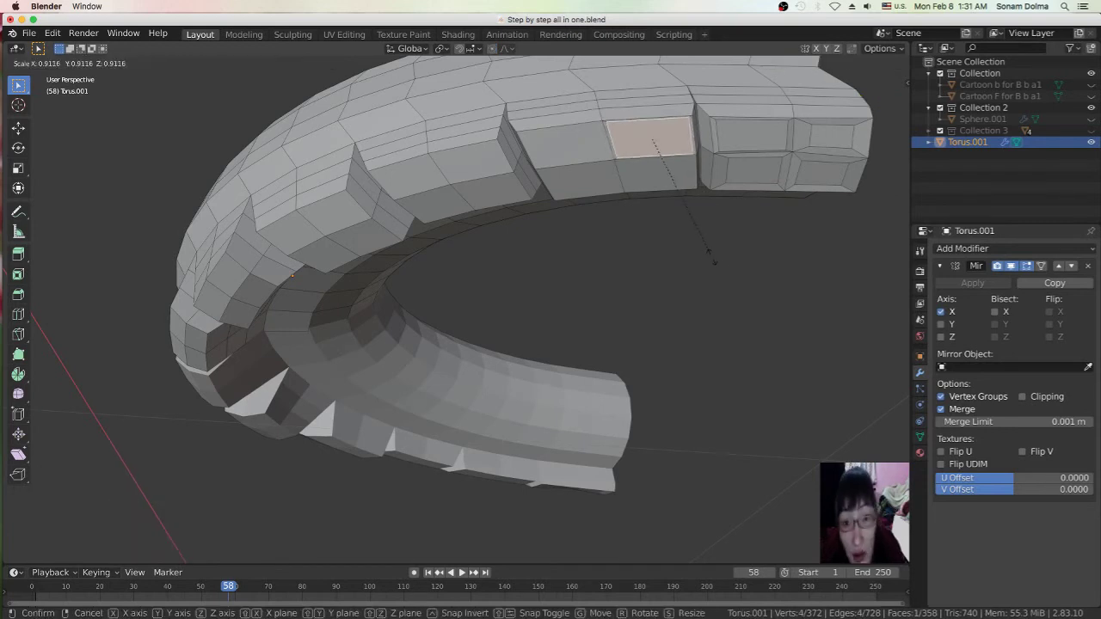
click(685, 235)
Extrude two more faces in place and shrink them to 0.611 and 0.718
click(658, 176)
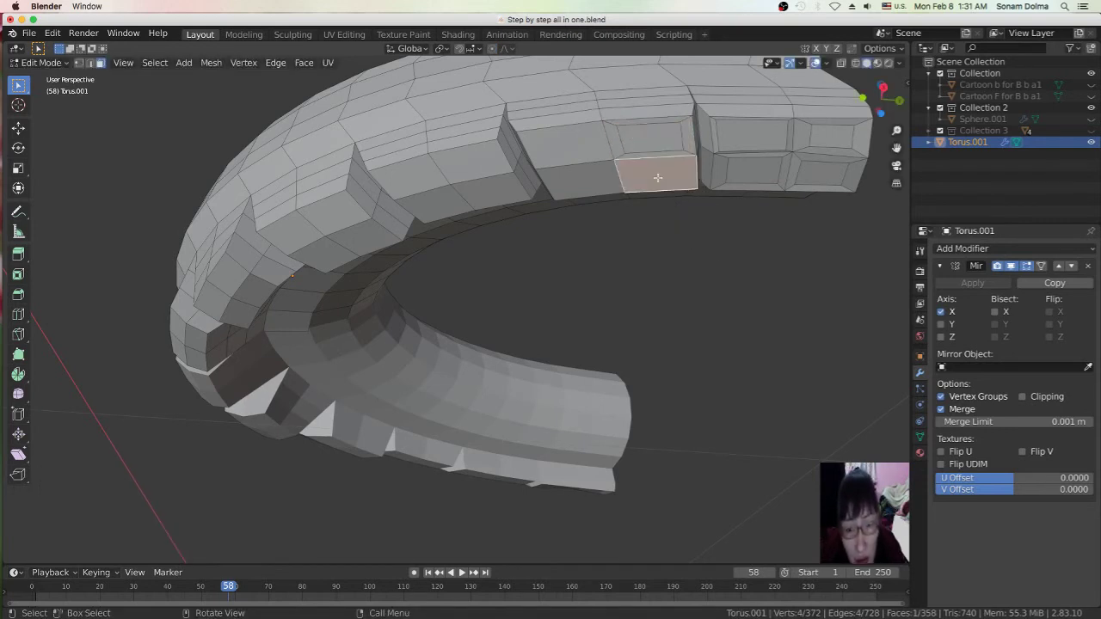
key(e)
right_click(788, 298)
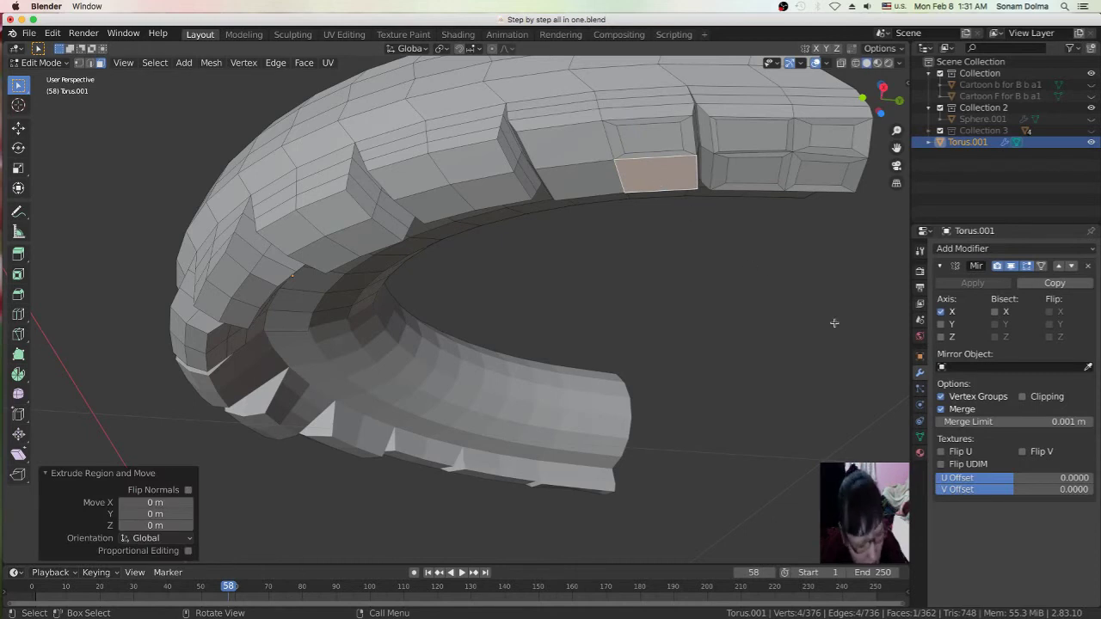
key(s)
click(584, 150)
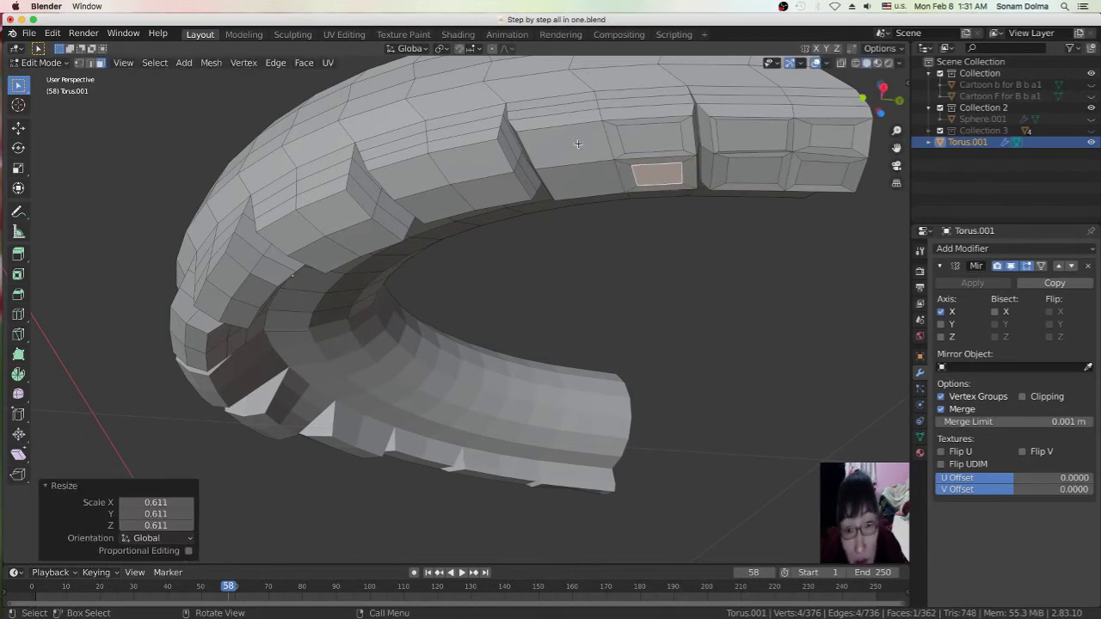
click(578, 144)
key(e)
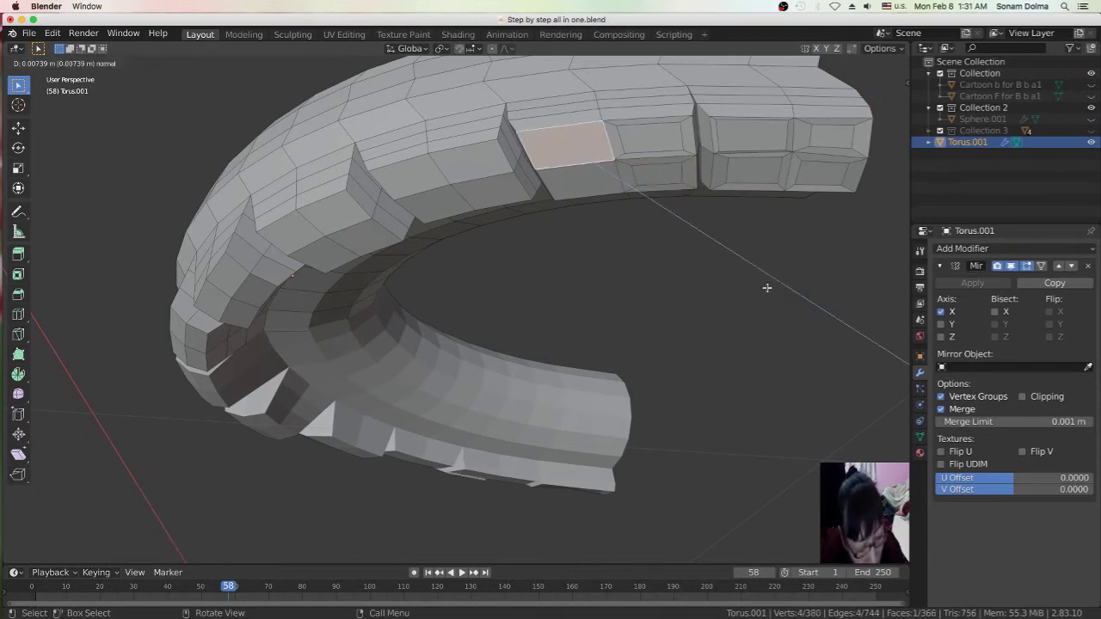
right_click(784, 301)
key(s)
click(743, 276)
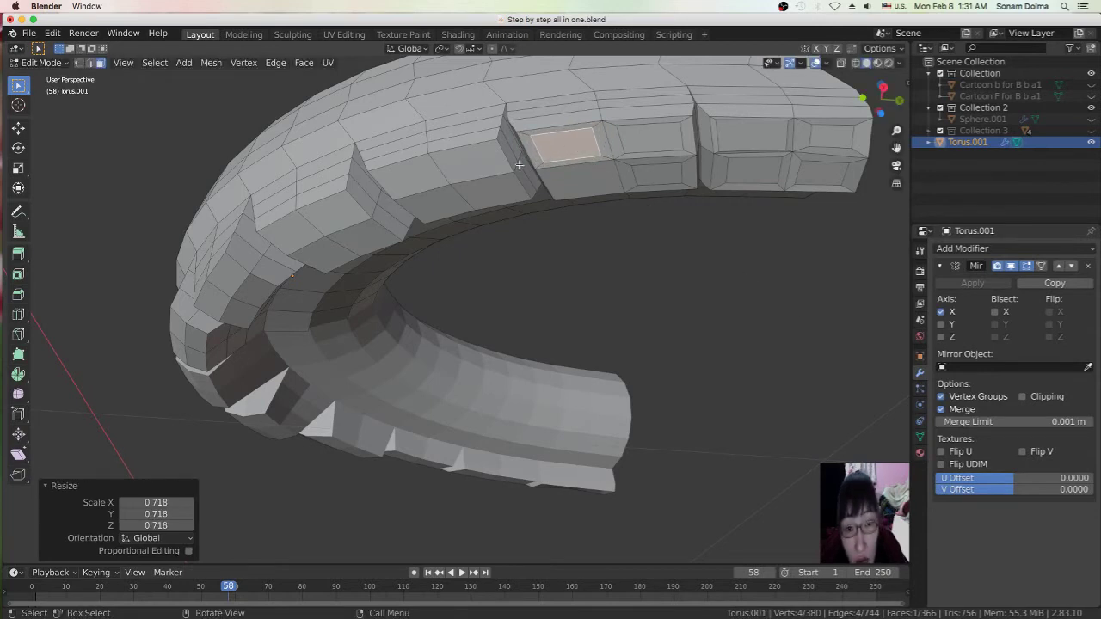
Extrude the face below in place and shrink it to 0.715
click(579, 182)
key(e)
right_click(722, 293)
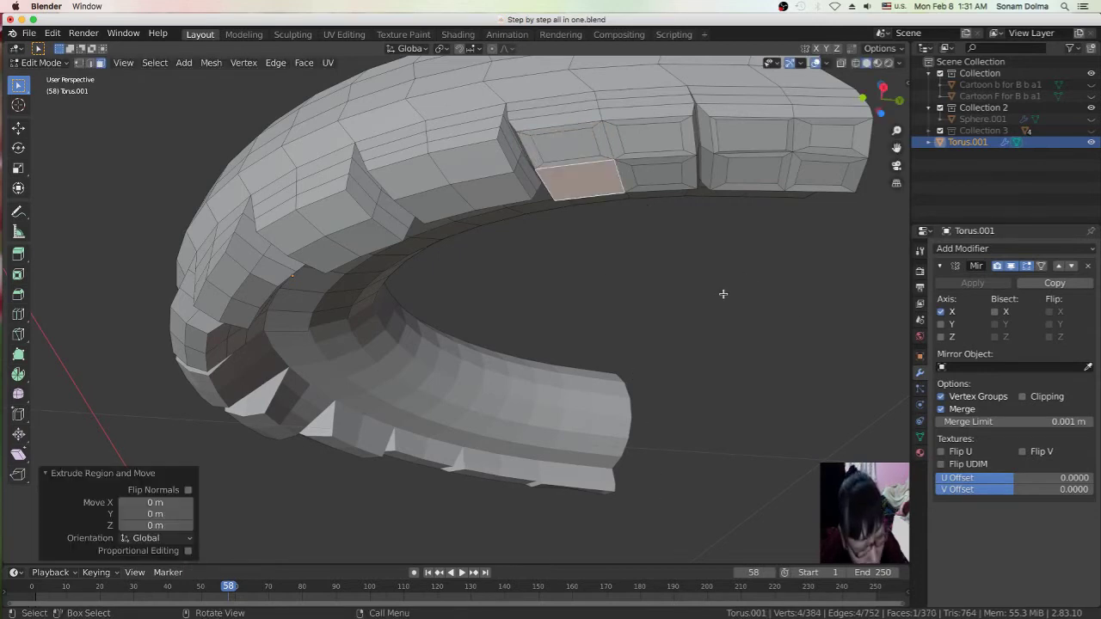
key(s)
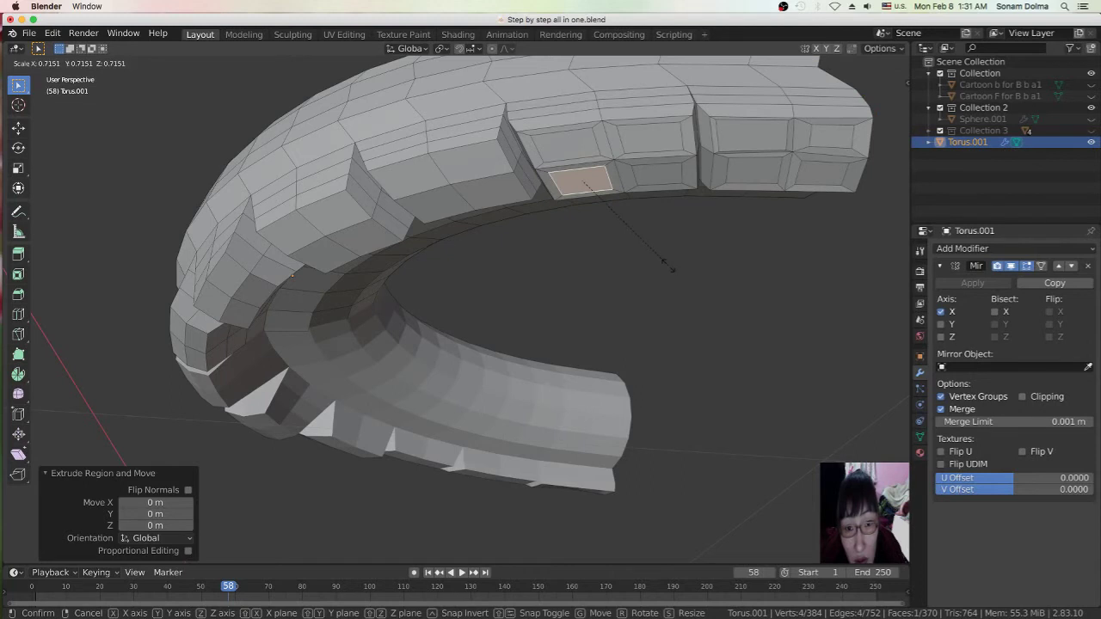
click(603, 203)
Select a single vertex on the thin face between blocks in vertex mode
middle_drag(595, 188, 619, 200)
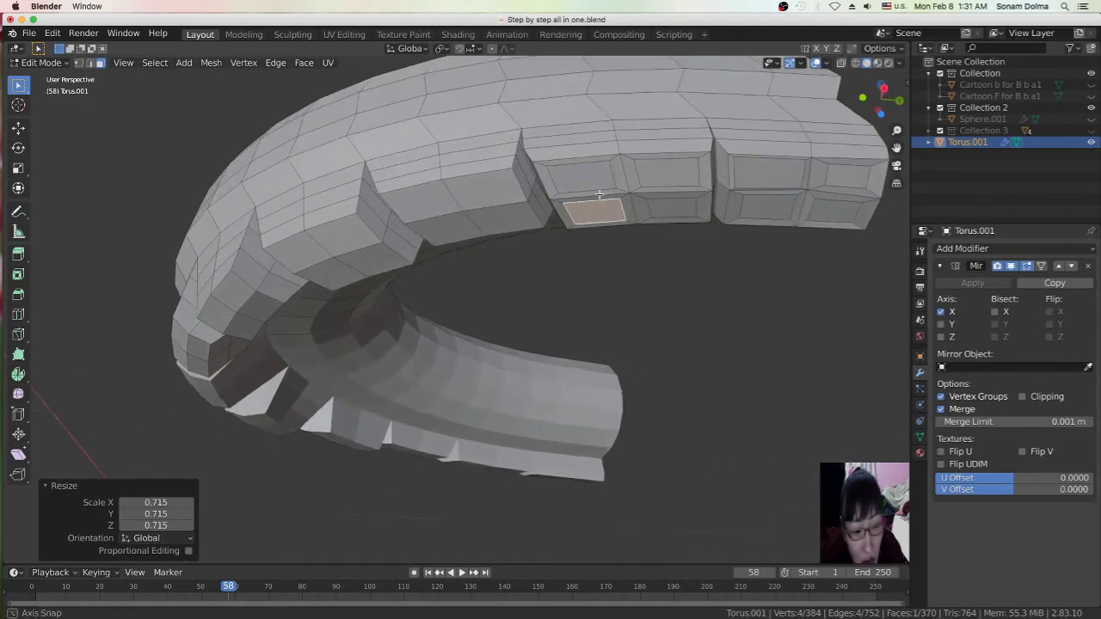
click(628, 200)
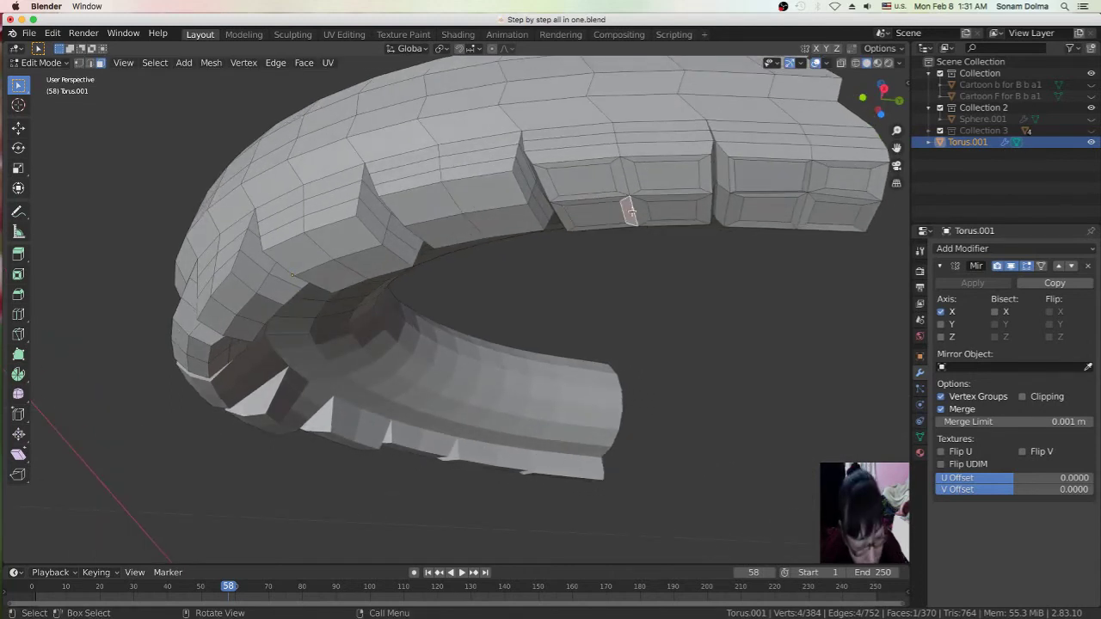
click(79, 63)
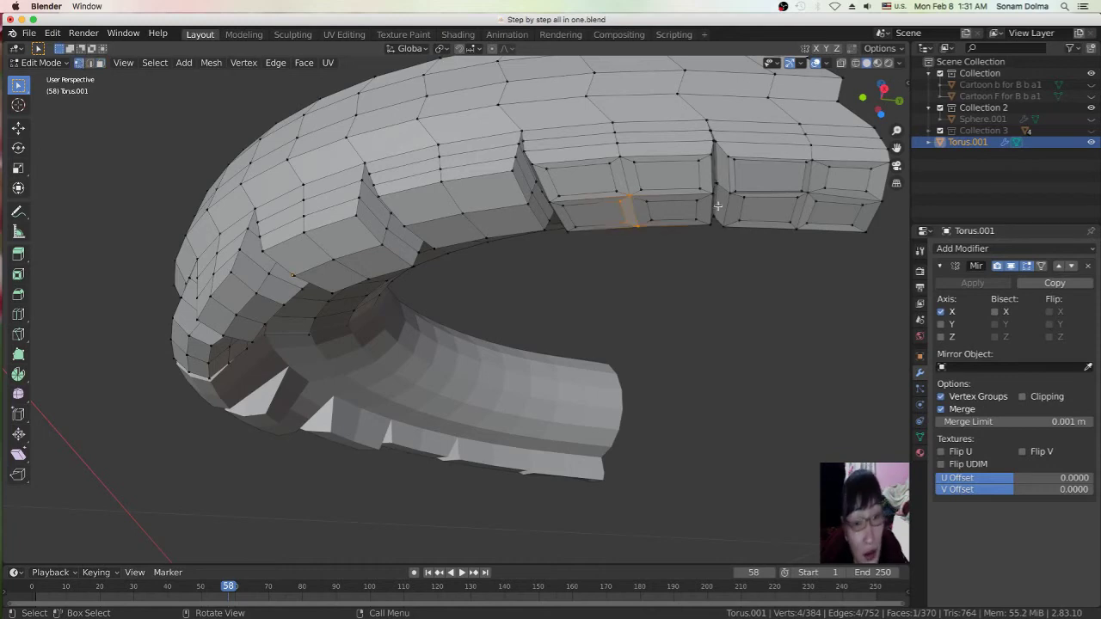
click(635, 196)
mouse_move(634, 198)
middle_down()
mouse_move(475, 206)
mouse_move(442, 219)
middle_up()
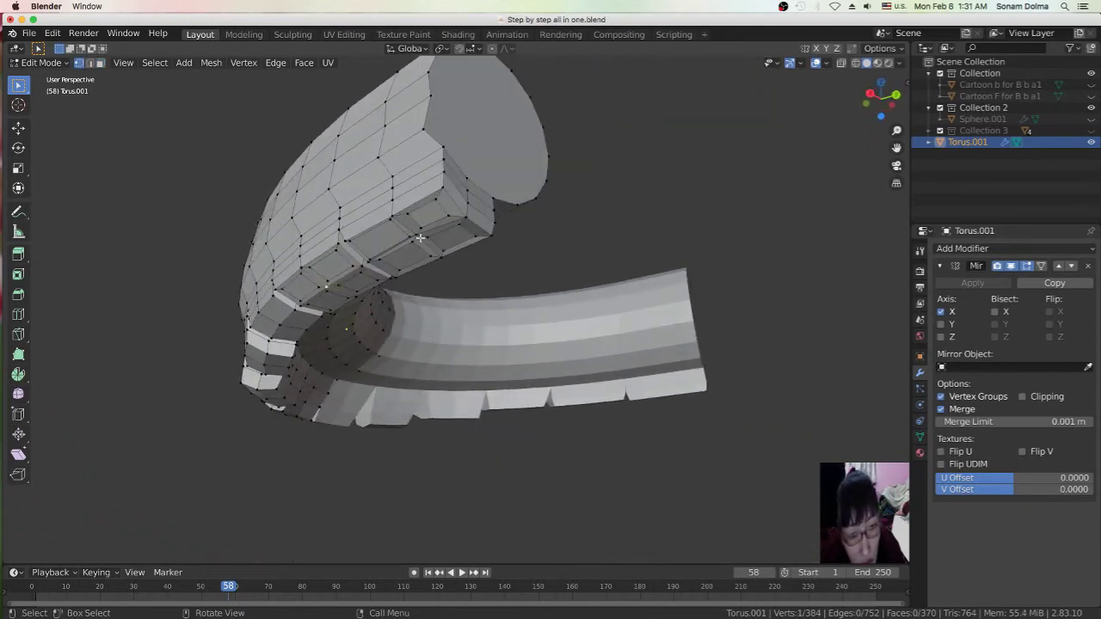
Move the vertex about 0.007 m in Y and 0.011 m in Z, then view the side
key(g)
click(376, 344)
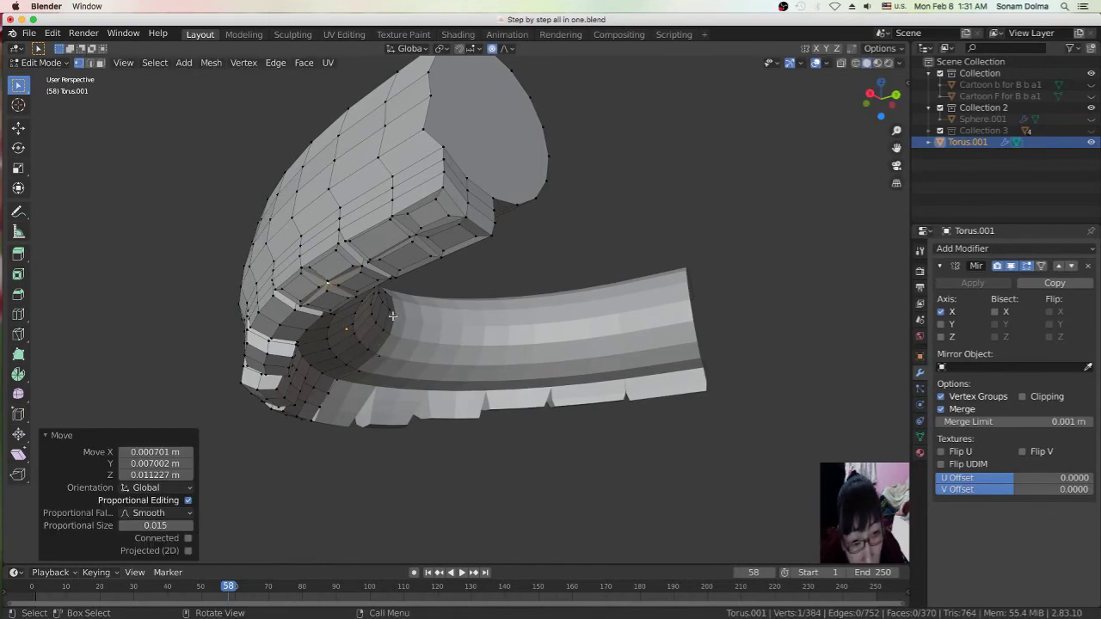
mouse_move(409, 295)
middle_down()
mouse_move(534, 293)
mouse_move(709, 360)
mouse_move(698, 401)
mouse_move(639, 376)
mouse_move(735, 278)
mouse_move(690, 312)
mouse_move(615, 338)
middle_up()
mouse_move(399, 284)
middle_down()
mouse_move(355, 283)
mouse_move(406, 311)
mouse_move(376, 396)
mouse_move(532, 437)
mouse_move(669, 425)
middle_up()
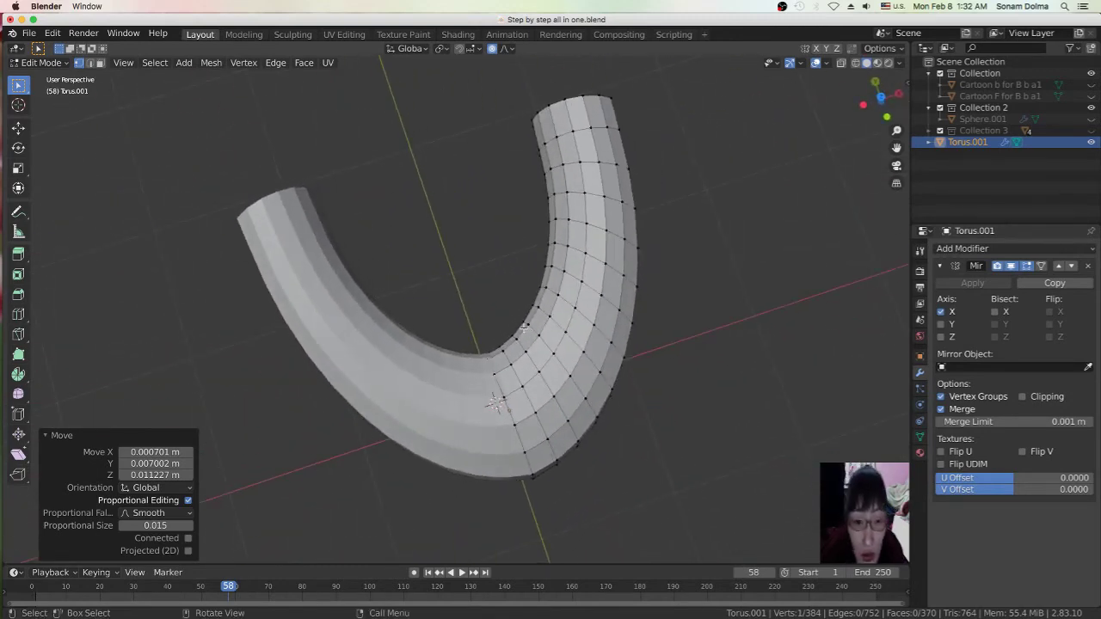
Select the inner-rim face loop and move it with an adjusted proportional falloff size
click(525, 326)
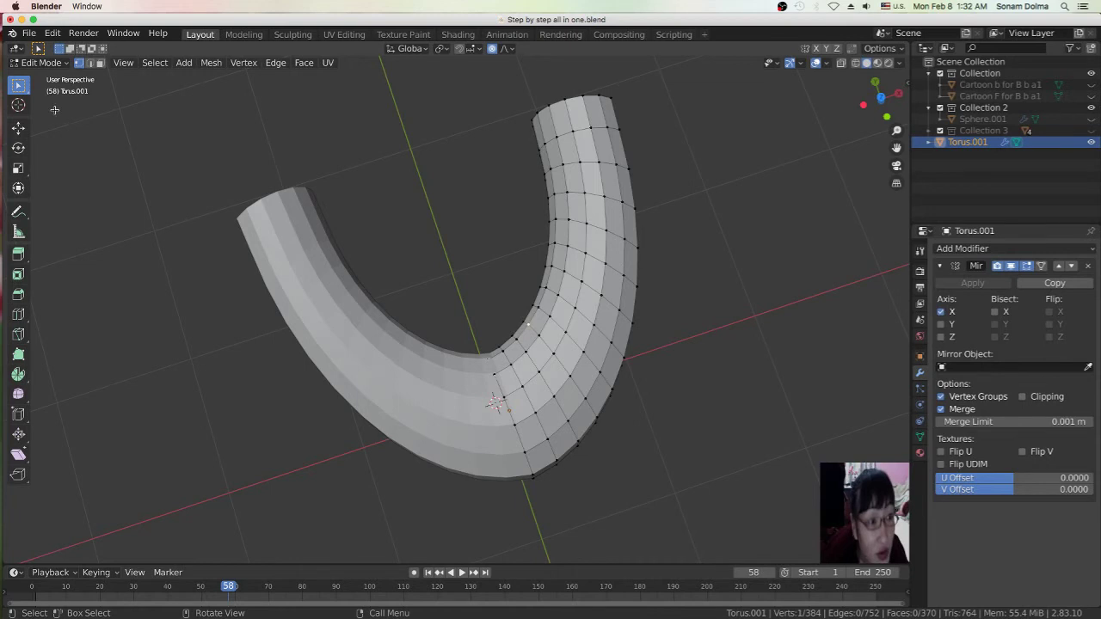
alt+click(502, 346)
alt+click(502, 345)
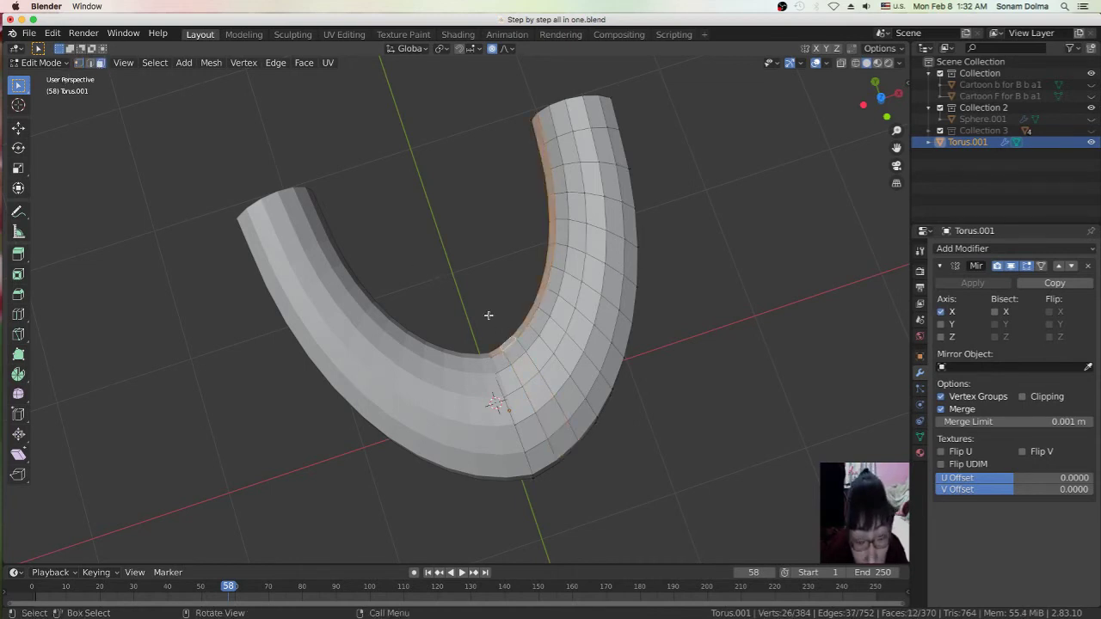
right_click(487, 315)
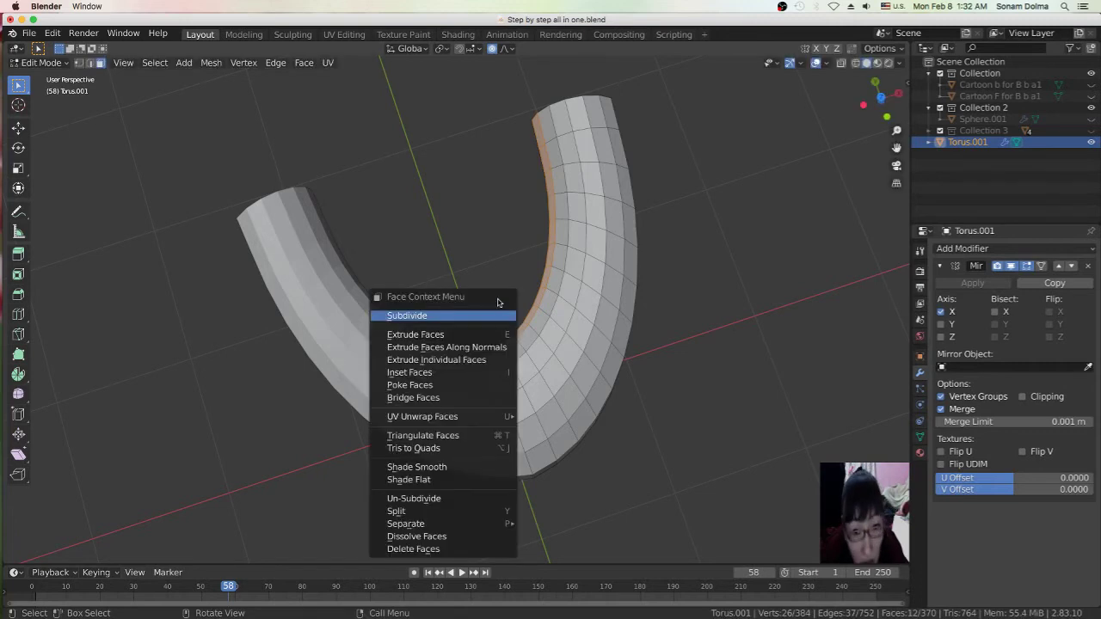
key(g)
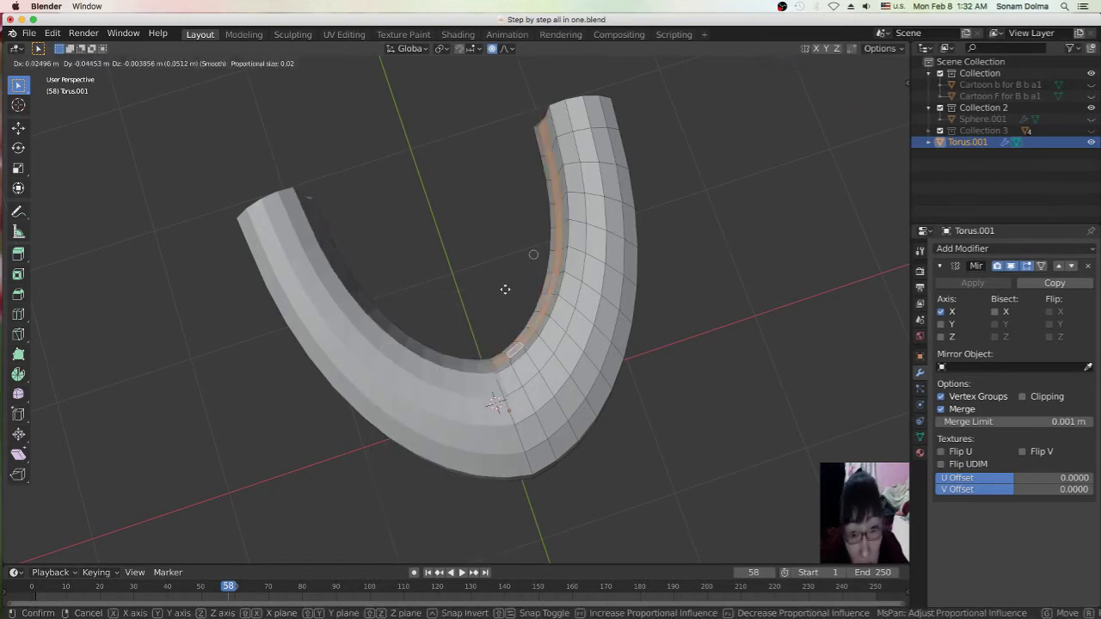
scroll(505, 289, down, 5)
scroll(505, 289, down, 4)
scroll(505, 289, down, 4)
scroll(505, 289, down, 7)
scroll(506, 290, up, 4)
scroll(506, 289, up, 2)
scroll(507, 293, up, 1)
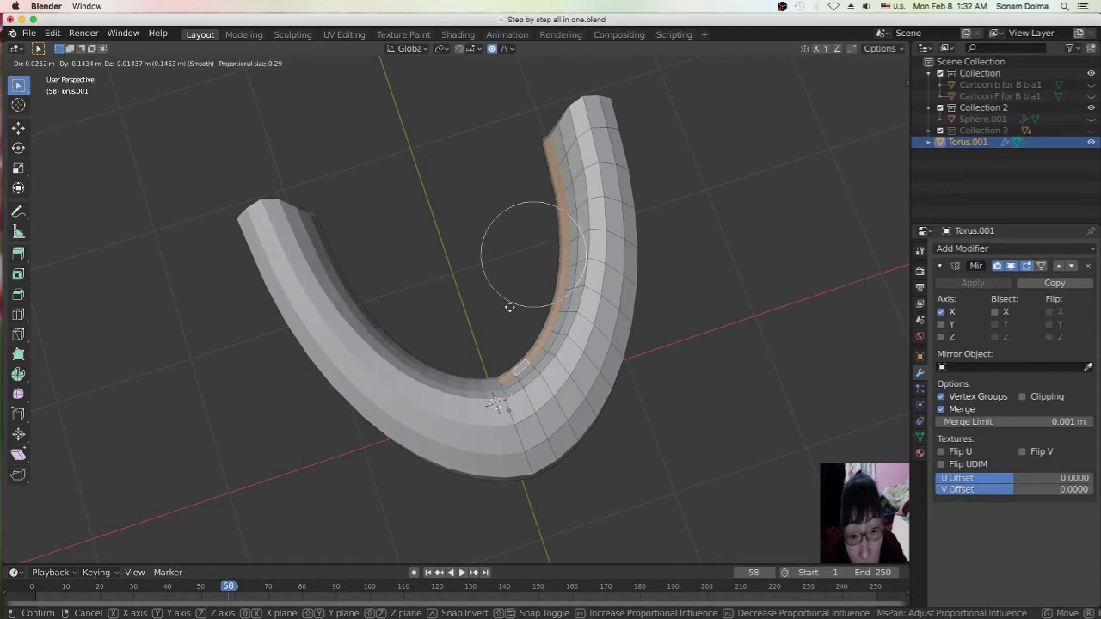
click(511, 312)
Move the inner rim loop again with proportional falloff from a raised view
mouse_move(511, 313)
middle_down()
mouse_move(751, 223)
mouse_move(728, 211)
mouse_move(691, 228)
middle_up()
mouse_move(470, 320)
middle_down()
mouse_move(586, 274)
mouse_move(572, 275)
mouse_move(685, 410)
mouse_move(593, 474)
mouse_move(563, 438)
middle_up()
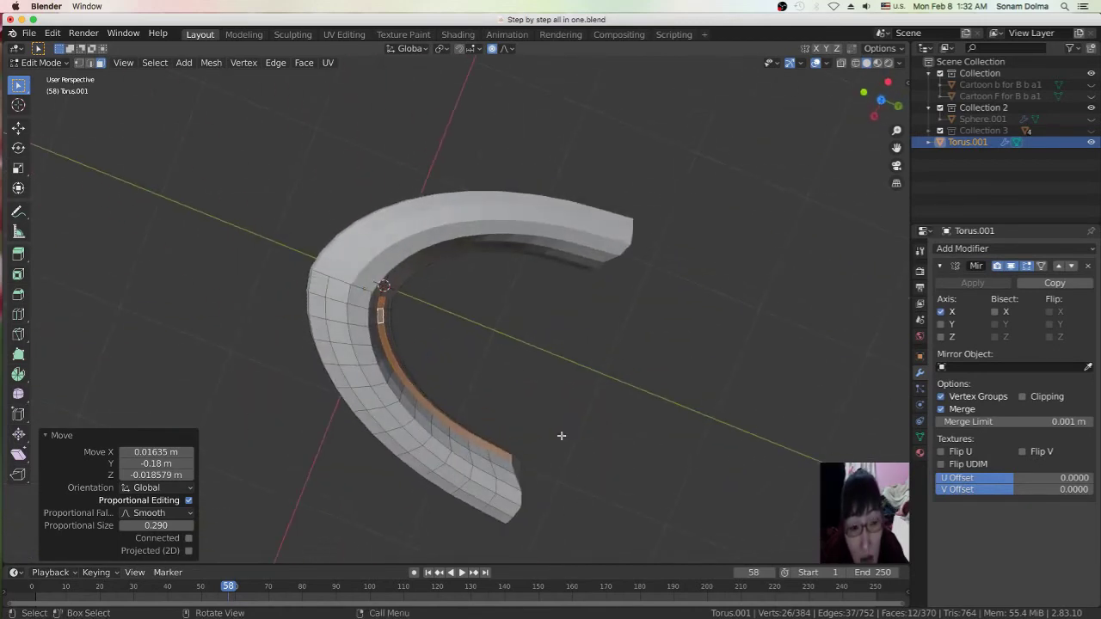
key(g)
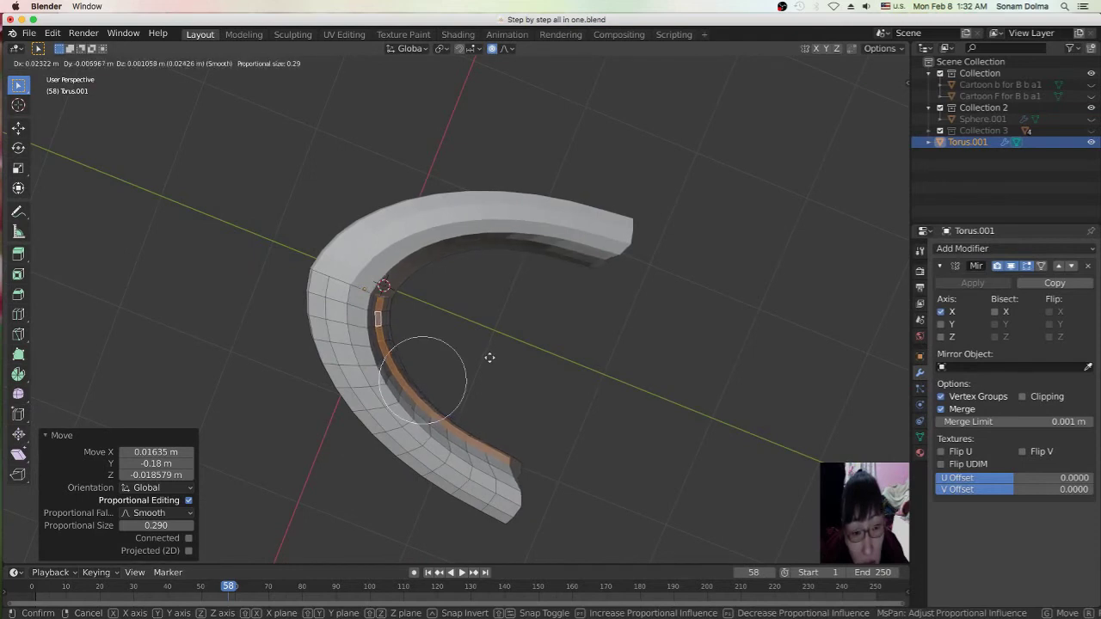
click(489, 355)
Move a small face near the strand tip about 0.085 m in Y with proportional falloff
mouse_move(489, 355)
middle_down()
mouse_move(484, 366)
mouse_move(518, 332)
mouse_move(470, 326)
mouse_move(369, 381)
mouse_move(381, 319)
mouse_move(337, 422)
middle_up()
scroll(472, 326, up, 3)
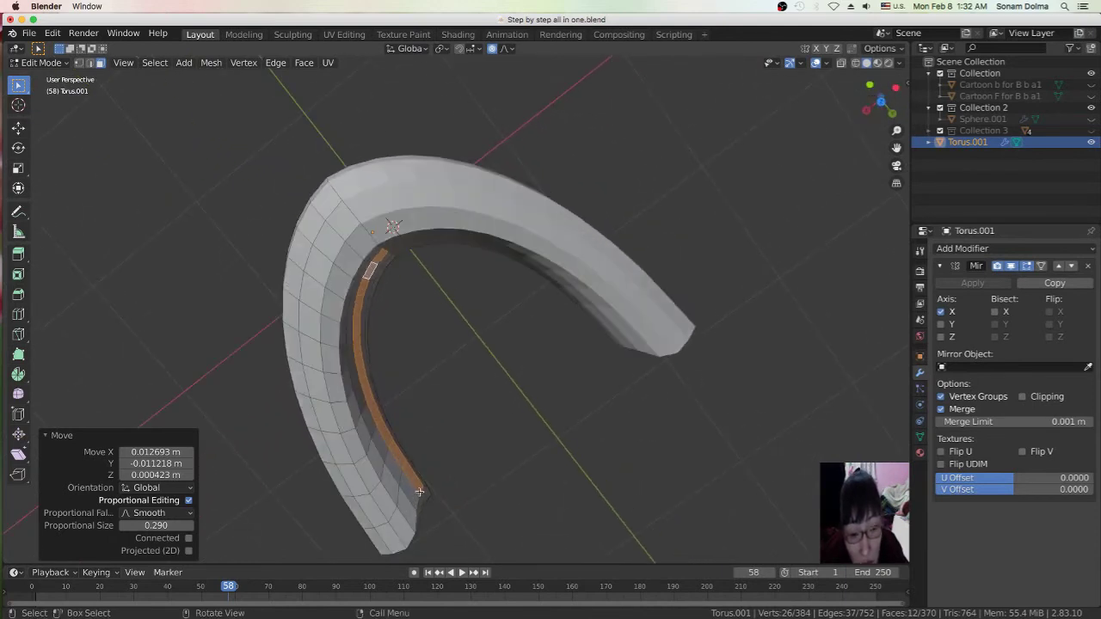
click(418, 491)
key(g)
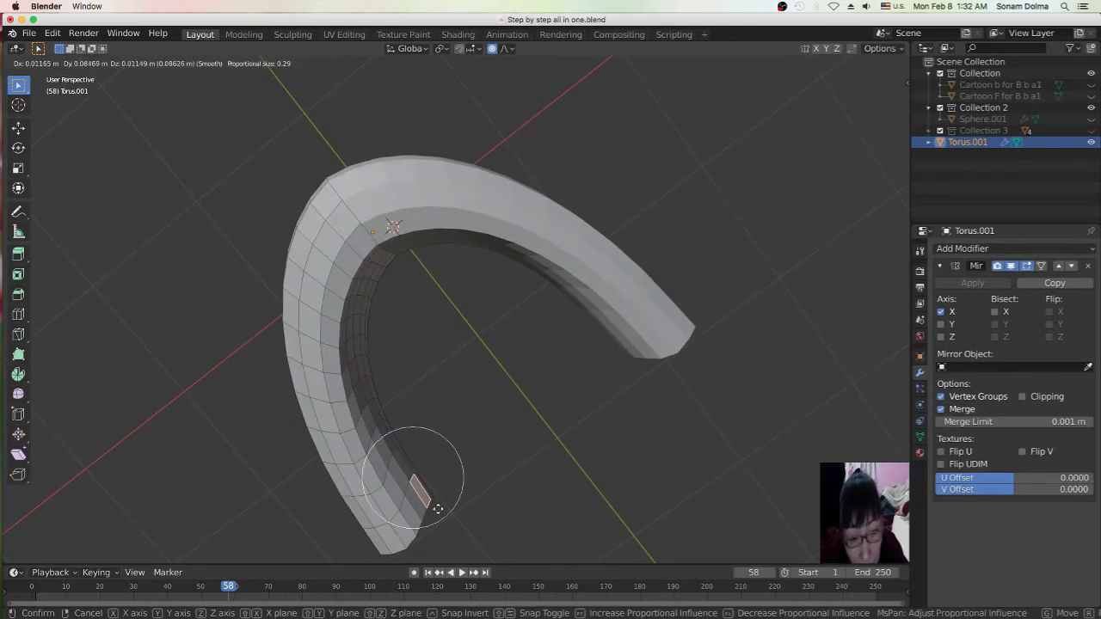
click(437, 508)
Orbit to a front view of the arch and return to Object Mode
scroll(418, 454, down, 2)
mouse_move(418, 454)
middle_down()
mouse_move(381, 430)
mouse_move(430, 413)
mouse_move(421, 340)
mouse_move(312, 270)
mouse_move(575, 244)
mouse_move(558, 211)
mouse_move(512, 393)
mouse_move(535, 344)
mouse_move(521, 354)
mouse_move(528, 381)
middle_up()
scroll(528, 374, up, 2)
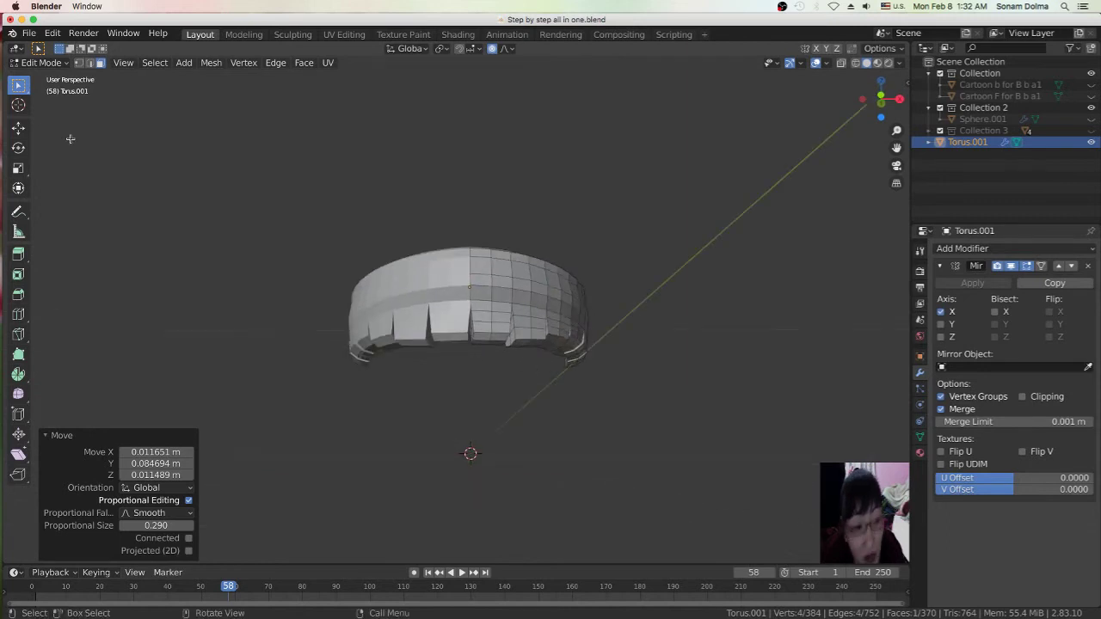
click(38, 63)
click(38, 76)
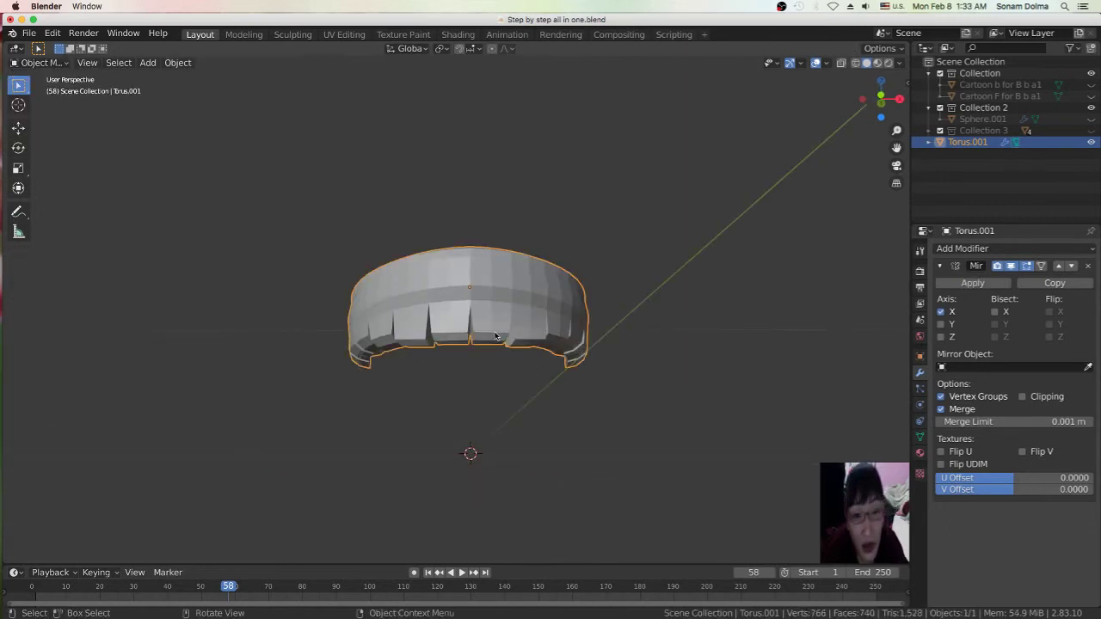
Add a Subdivision Surface modifier to the hair torus
scroll(495, 336, up, 3)
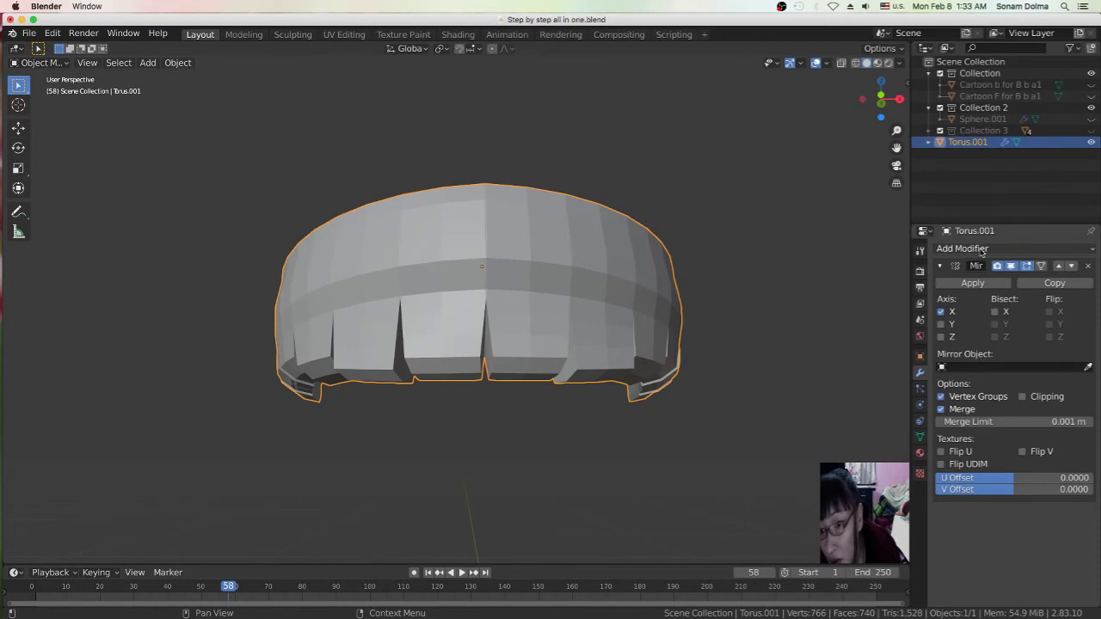
click(981, 249)
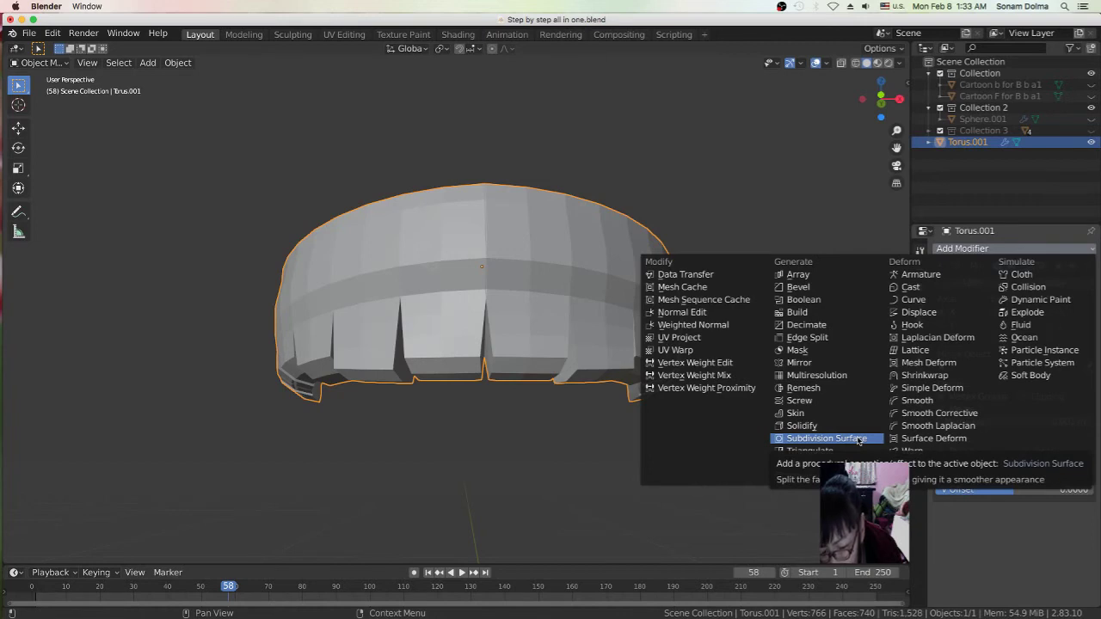
click(859, 440)
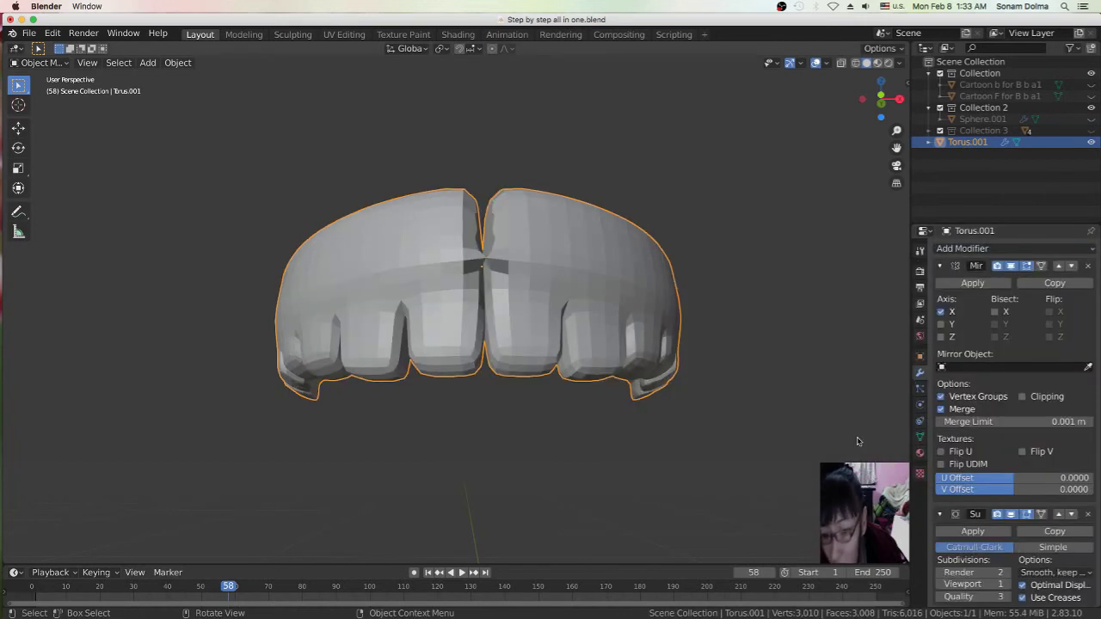
scroll(781, 394, down, 3)
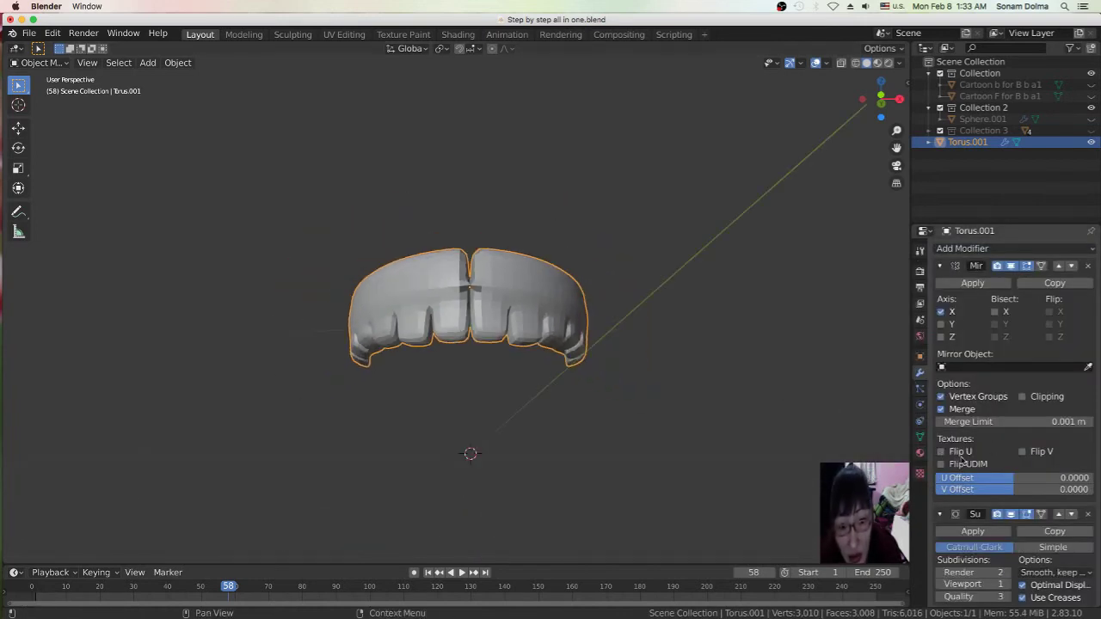
scroll(1015, 464, down, 1)
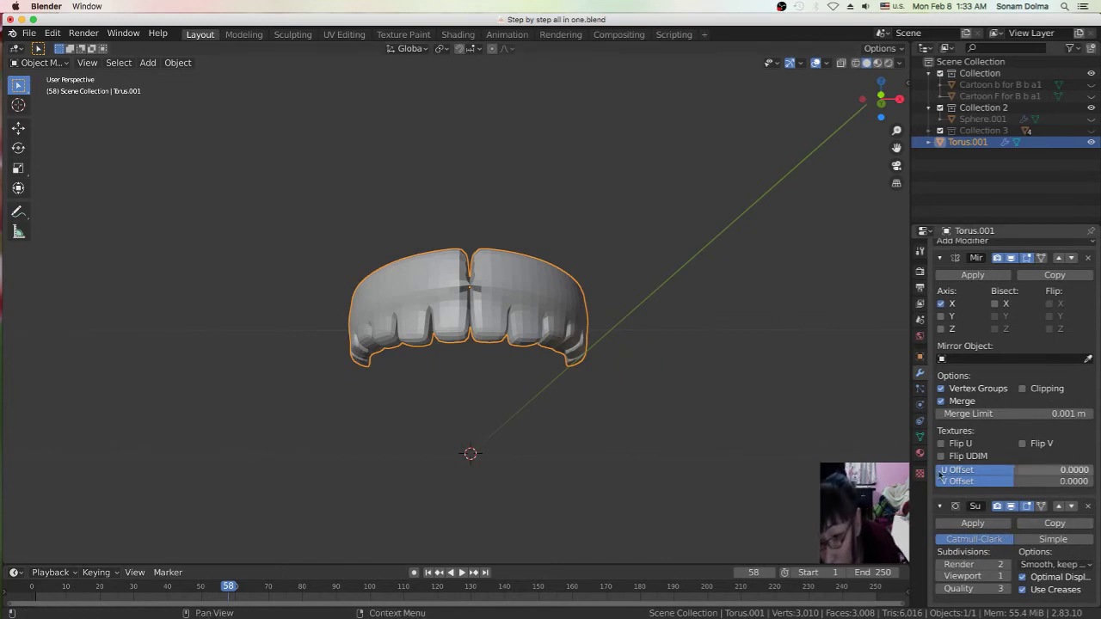
click(1010, 576)
Set the Subdivision Surface viewport level to 0 and render level to 1
middle_drag(542, 340, 543, 346)
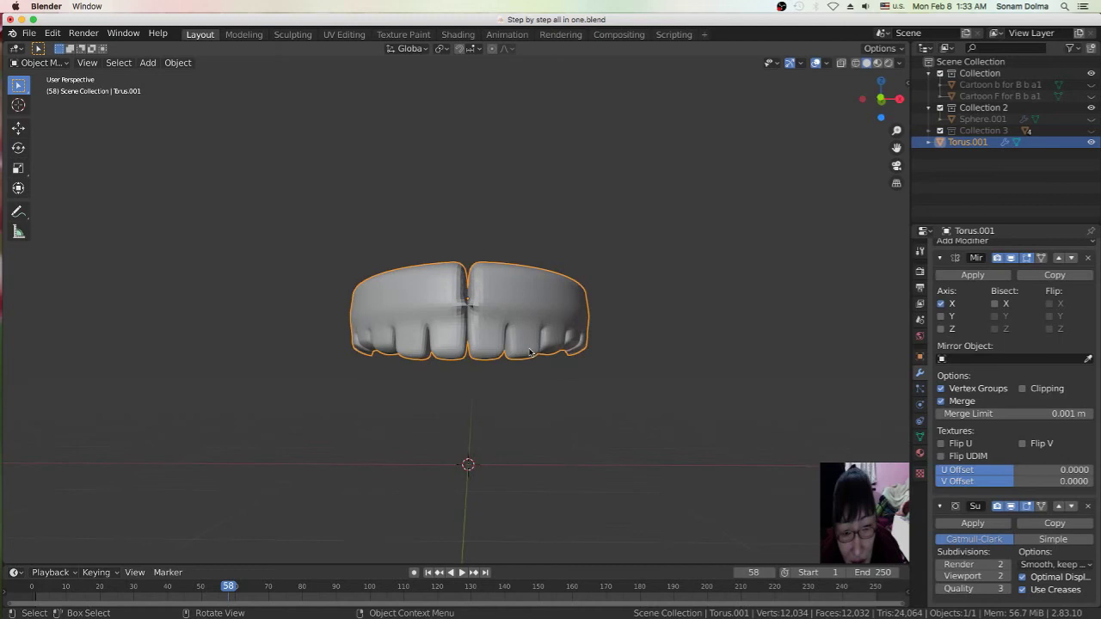
mouse_move(543, 346)
middle_down()
mouse_move(574, 425)
mouse_move(565, 448)
mouse_move(497, 411)
middle_up()
scroll(498, 411, down, 5)
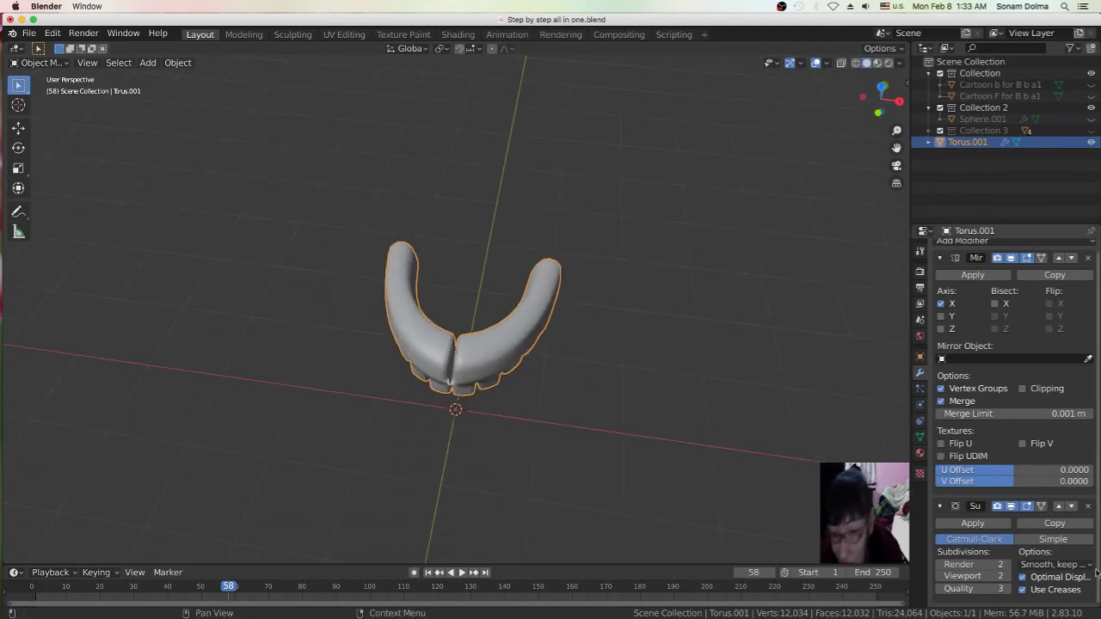
double_click(939, 577)
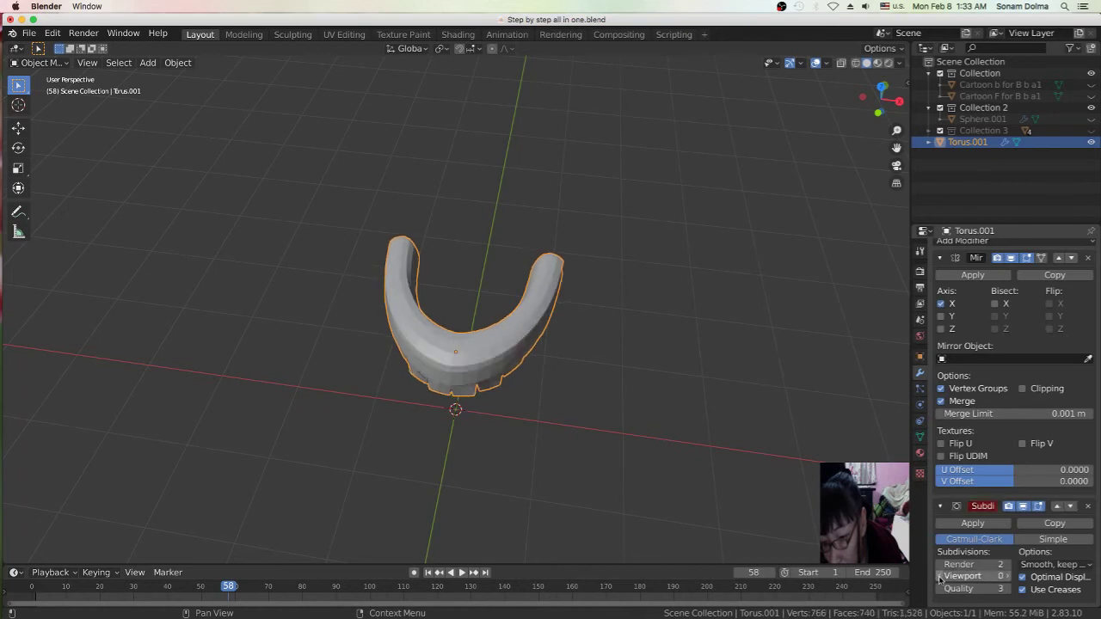
click(941, 565)
mouse_move(516, 383)
middle_down()
mouse_move(428, 348)
mouse_move(431, 338)
middle_up()
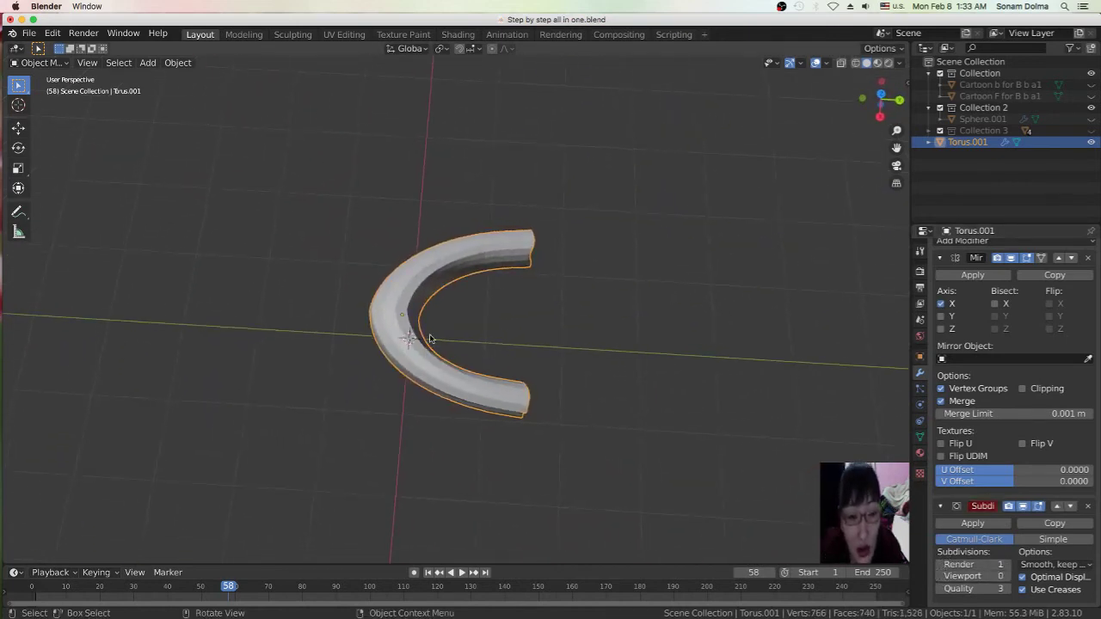
click(38, 63)
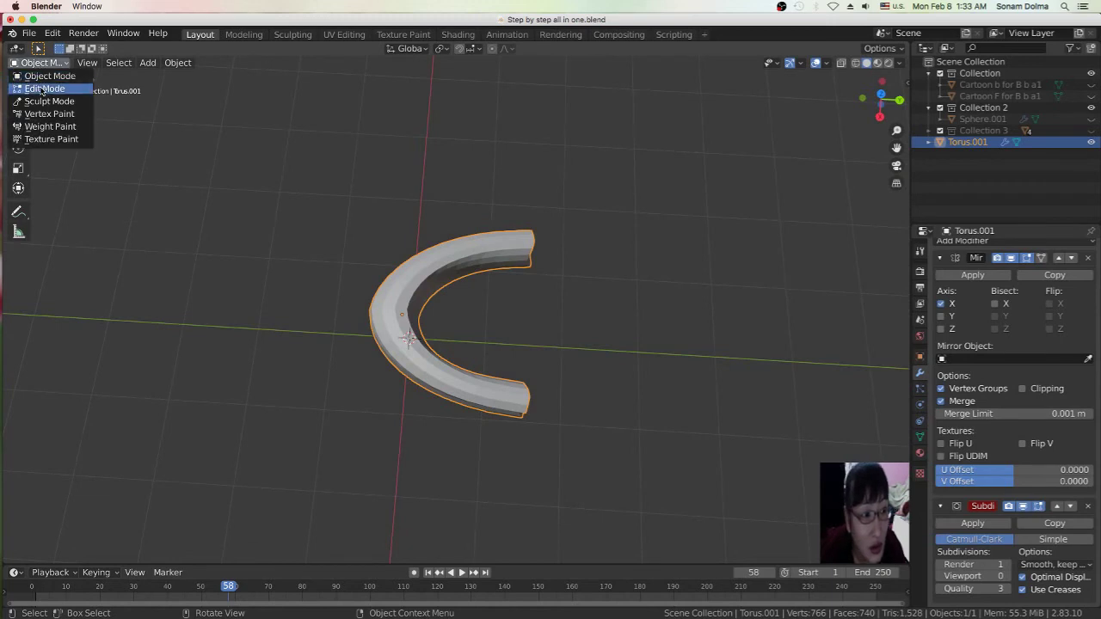
Switch the hair torus into Edit Mode and frame a frontal view
click(34, 86)
mouse_move(567, 338)
middle_down()
mouse_move(594, 361)
mouse_move(696, 369)
middle_up()
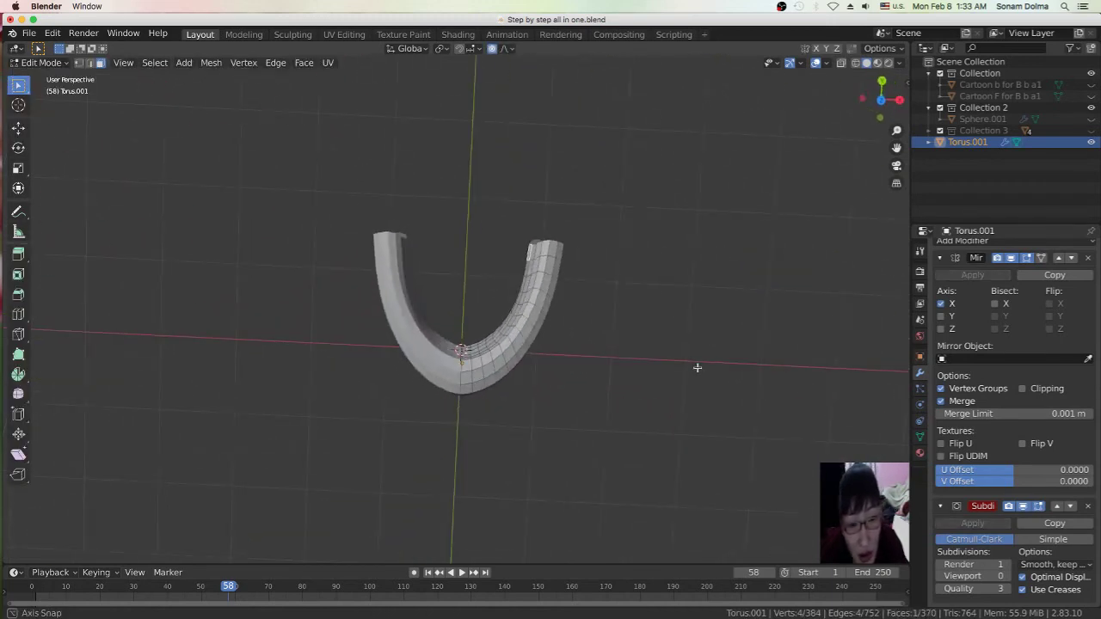
scroll(571, 360, up, 3)
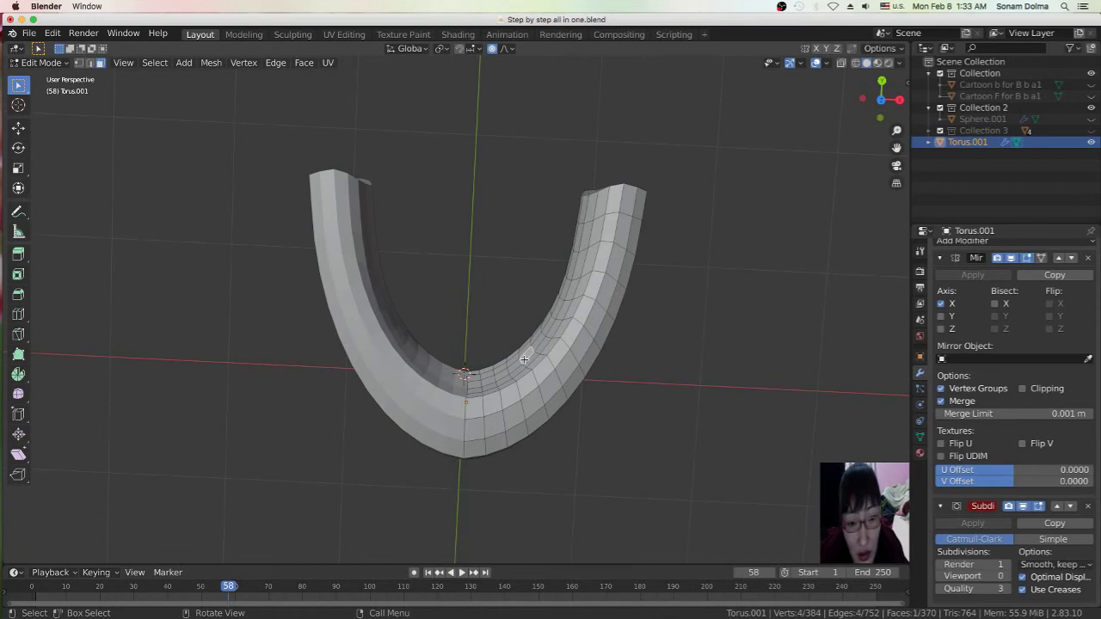
scroll(489, 338, down, 2)
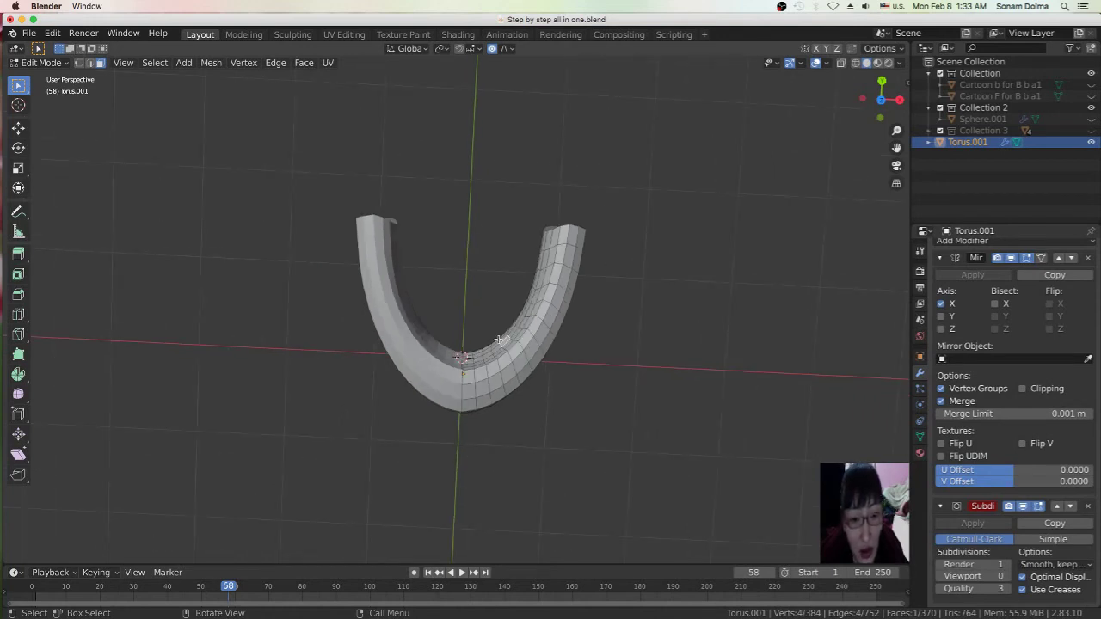
key(s)
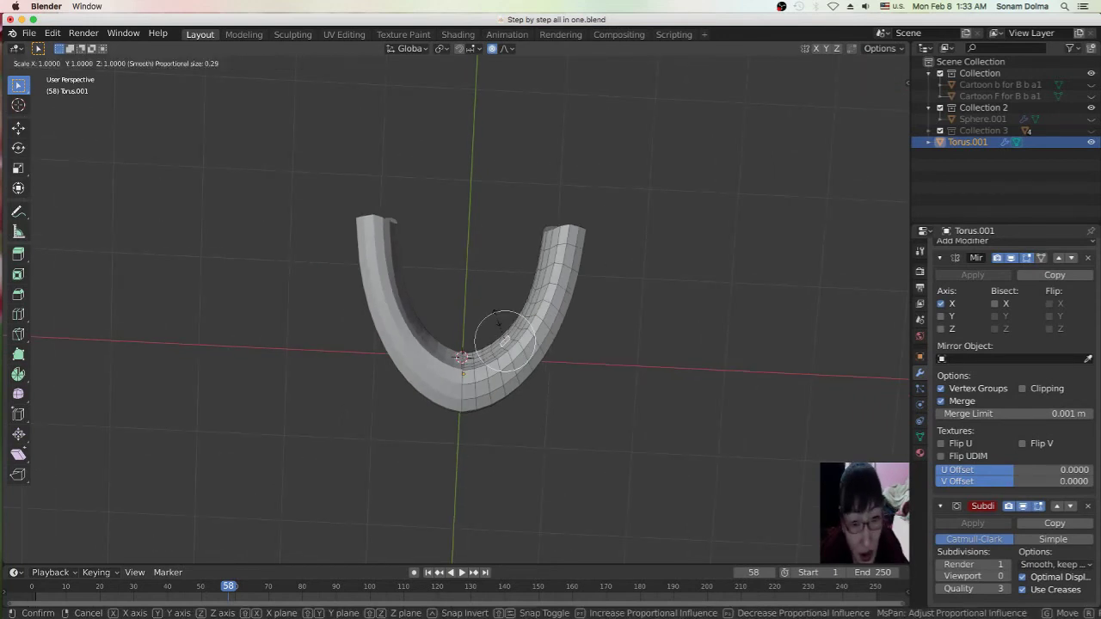
key(Escape)
key(s)
key(Escape)
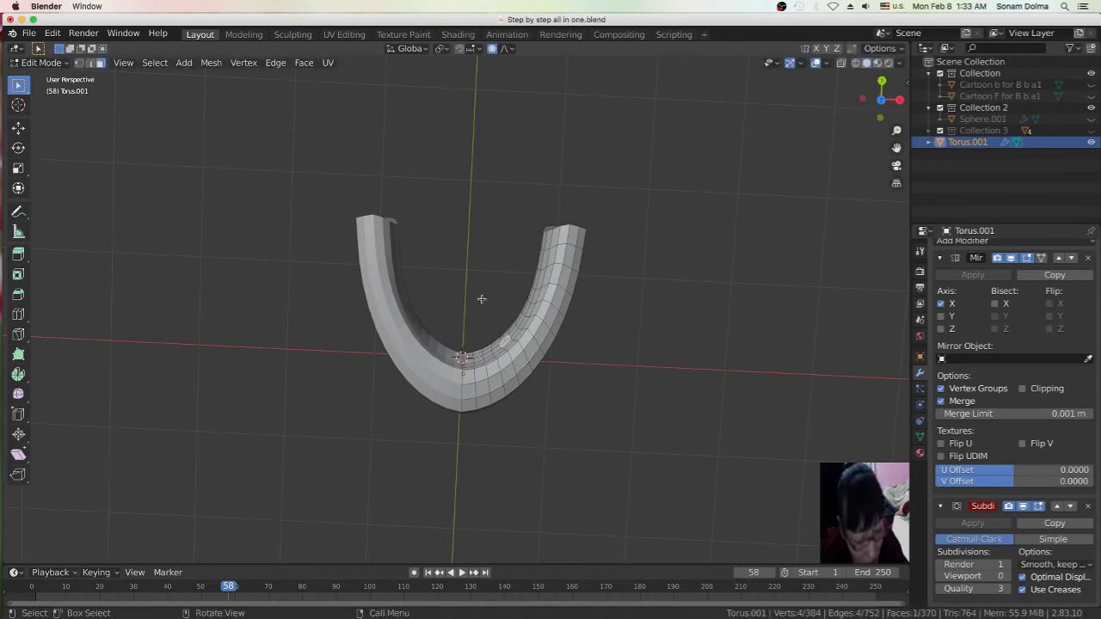
Select the whole hair mesh and flatten it slightly along Z
key(a)
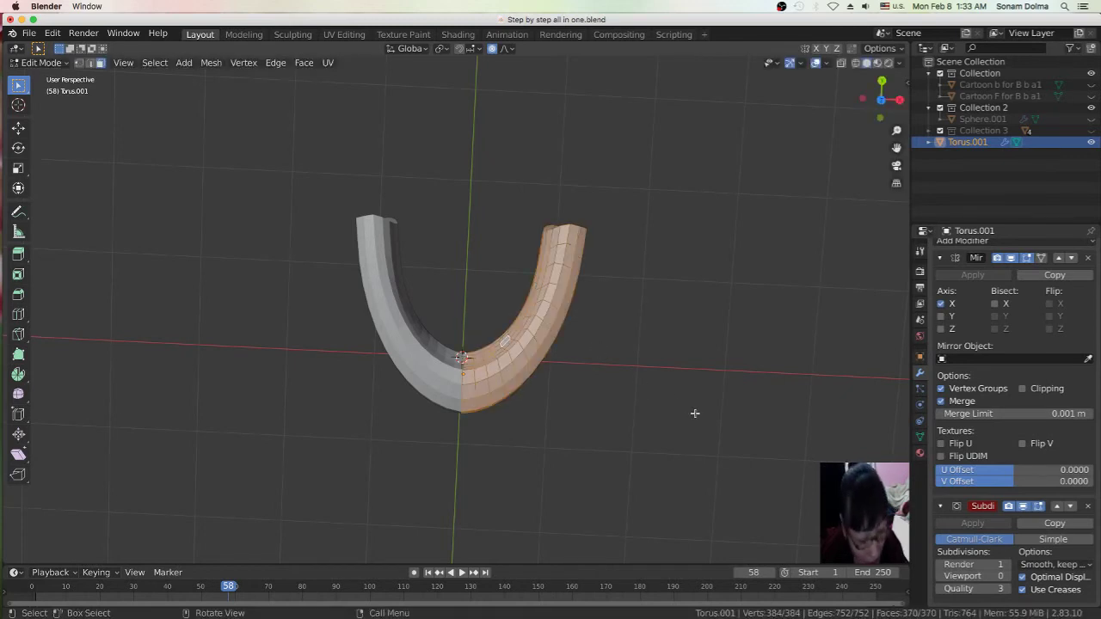
key(s)
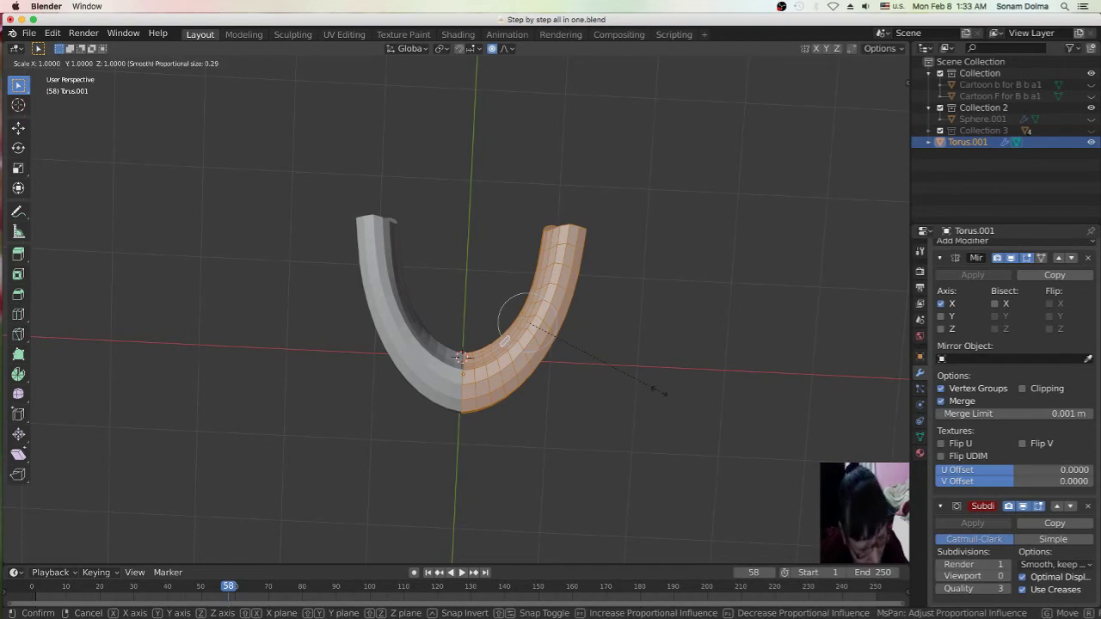
key(z)
click(647, 382)
right_click(639, 372)
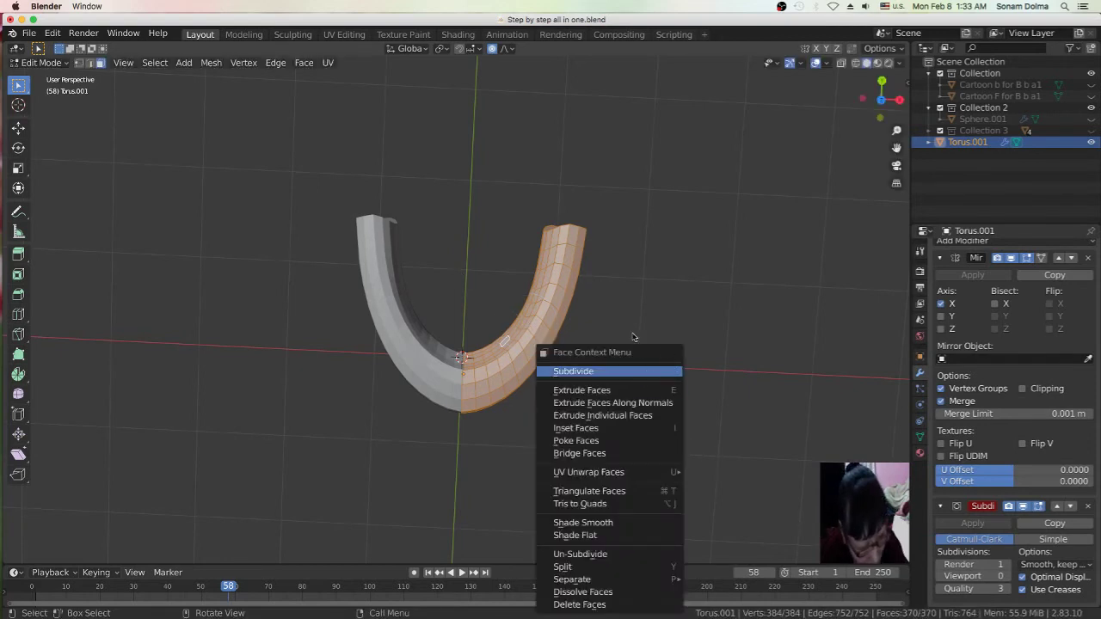
Narrow the mesh to about 0.949 along X, then deselect everything
key(s)
key(x)
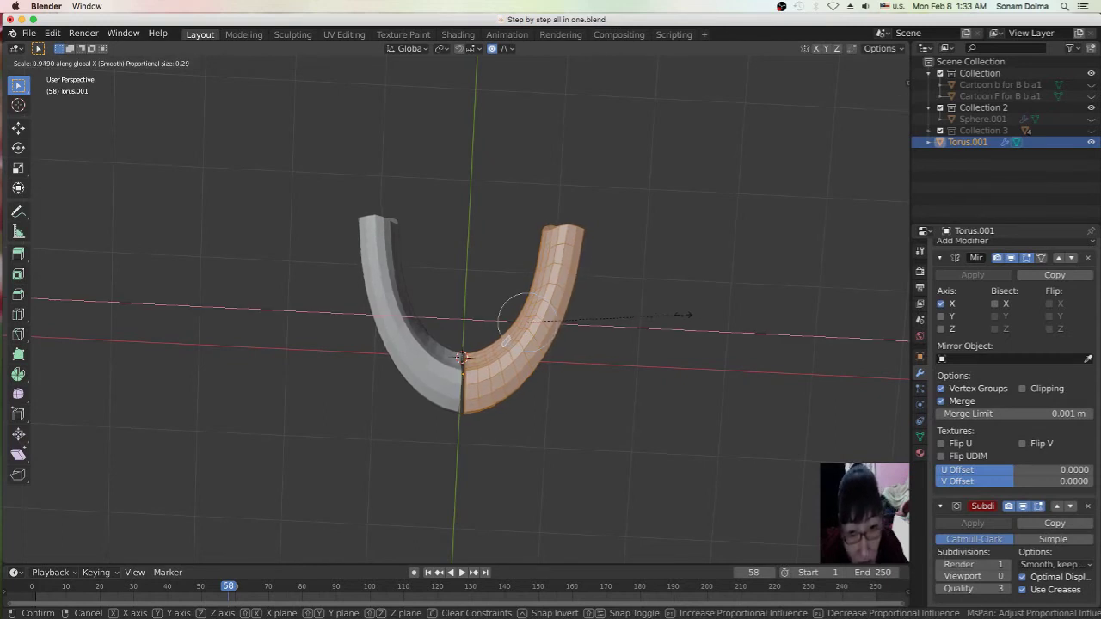
click(708, 335)
mouse_move(669, 353)
middle_down()
mouse_move(566, 373)
mouse_move(631, 344)
mouse_move(627, 359)
mouse_move(583, 317)
mouse_move(550, 347)
mouse_move(395, 346)
middle_up()
key(alt+a)
middle_drag(396, 350, 469, 321)
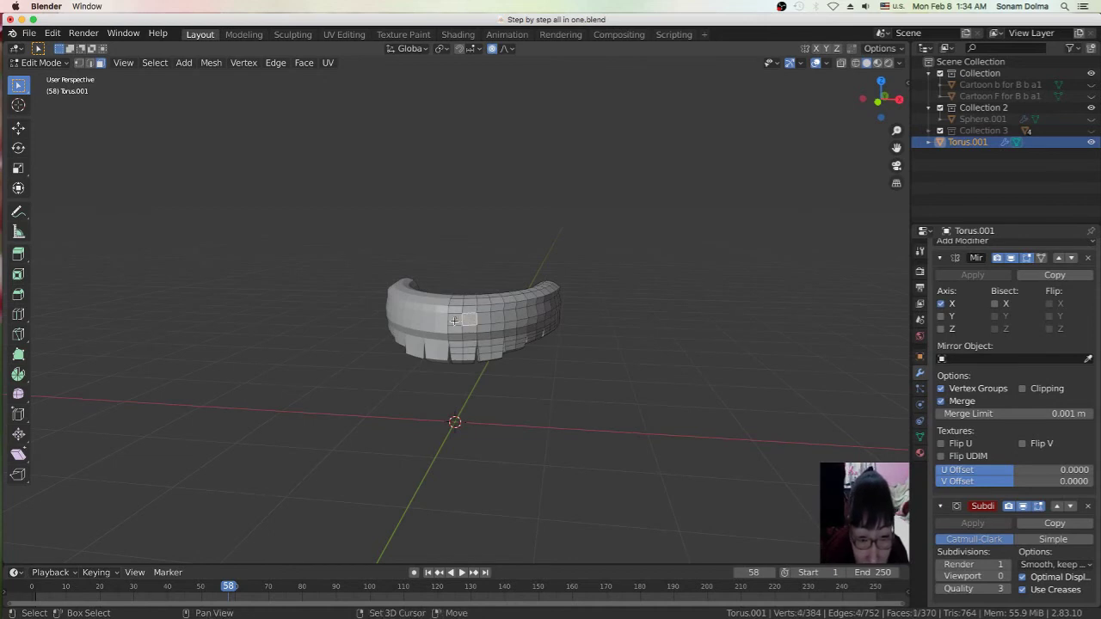
Move a strand tip with smooth proportional falloff, resizing the falloff radius
middle_drag(454, 320, 385, 311)
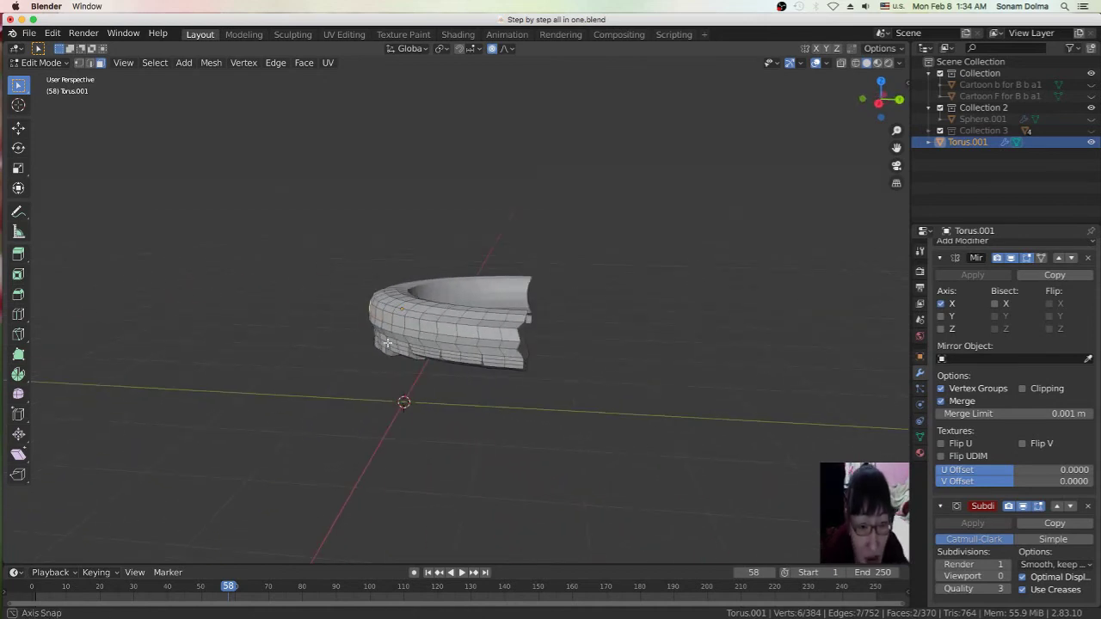
key(g)
scroll(379, 314, down, 3)
scroll(379, 314, down, 4)
scroll(378, 314, down, 4)
scroll(379, 314, down, 6)
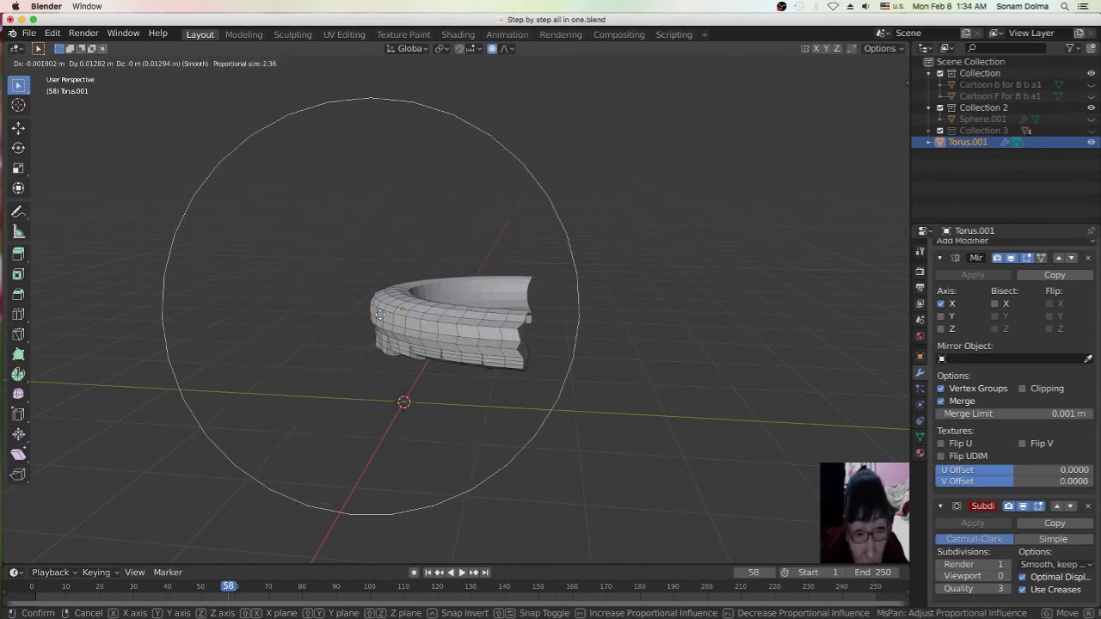
scroll(378, 313, up, 5)
scroll(379, 310, up, 5)
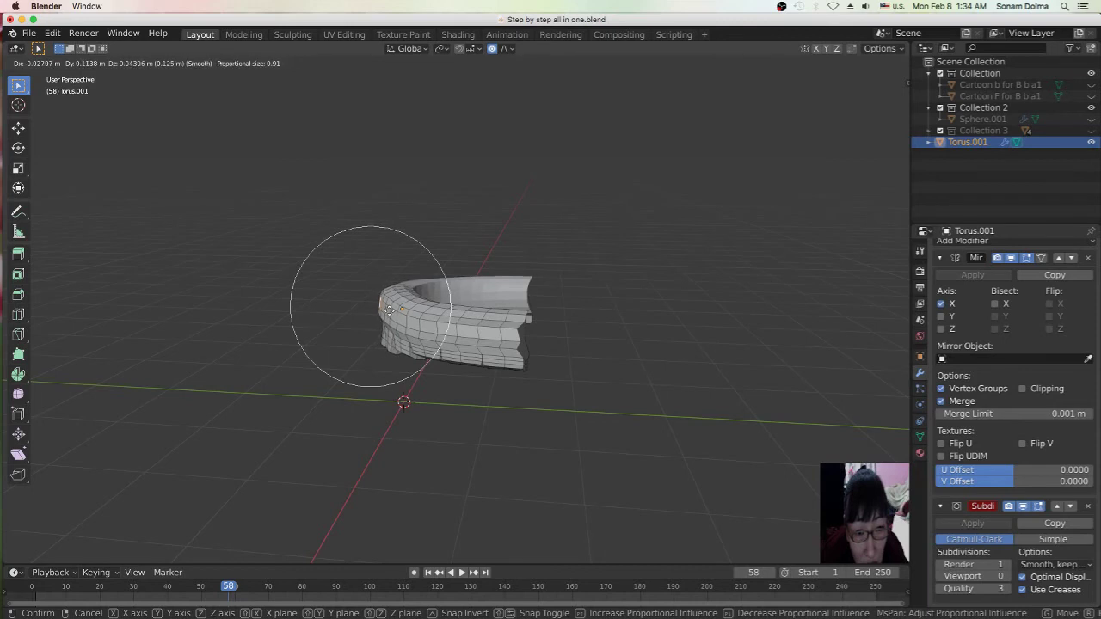
click(349, 318)
mouse_move(349, 318)
middle_down()
mouse_move(460, 345)
mouse_move(584, 405)
mouse_move(590, 450)
mouse_move(536, 438)
middle_up()
Nudge the strand tip again with a couple more proportional moves
key(g)
click(501, 412)
key(r)
right_click(609, 362)
key(g)
click(518, 402)
mouse_move(555, 296)
middle_down()
mouse_move(373, 273)
mouse_move(584, 290)
middle_up()
scroll(593, 326, up, 2)
mouse_move(607, 363)
middle_down()
mouse_move(634, 337)
mouse_move(592, 371)
middle_up()
Move the tip with a tighter falloff and rotate it 11.4°
key(g)
scroll(620, 389, up, 1)
scroll(616, 390, up, 3)
click(615, 388)
mouse_move(641, 405)
middle_down()
mouse_move(670, 411)
mouse_move(663, 385)
middle_up()
key(r)
click(660, 392)
Make two more small proportional moves to curl the strand tip outward
key(g)
click(646, 406)
middle_drag(649, 403, 541, 410)
key(g)
click(540, 377)
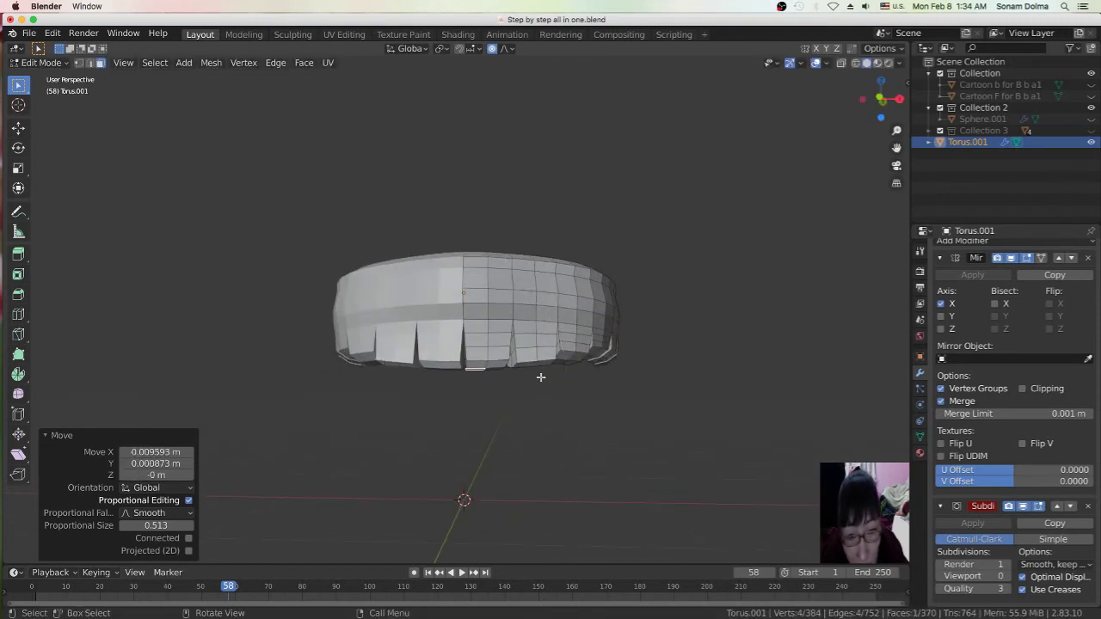
mouse_move(536, 365)
middle_down()
mouse_move(562, 358)
mouse_move(480, 233)
middle_up()
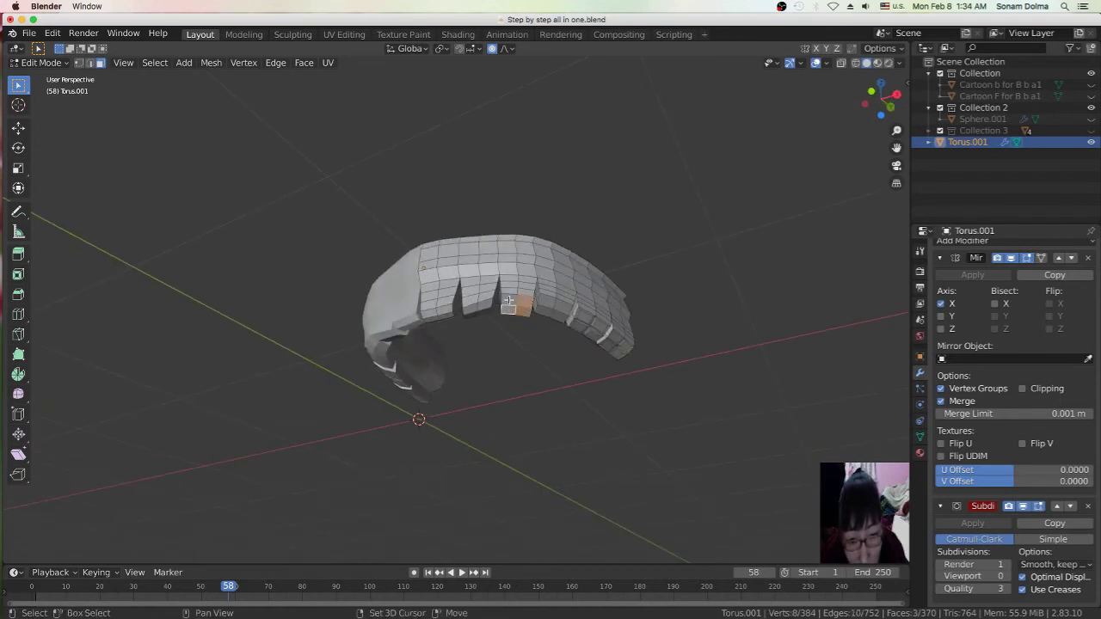
Rotate a lower strand tip -1.83° around Z with 0.102 smooth falloff, then deselect
middle_drag(511, 308, 430, 346)
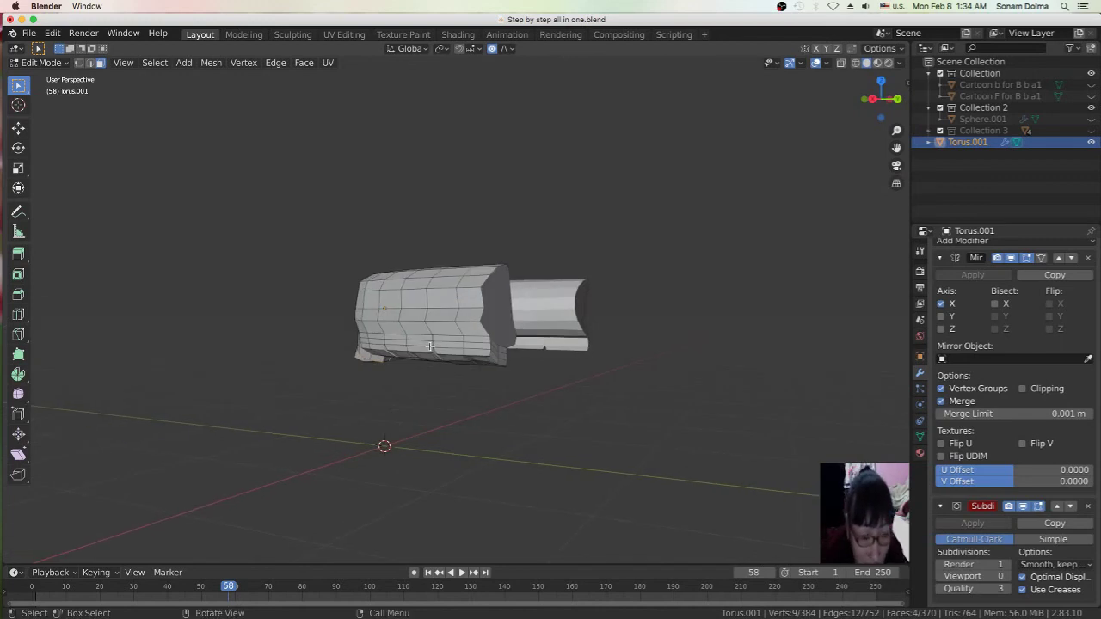
key(r)
scroll(456, 348, up, 4)
scroll(481, 346, up, 6)
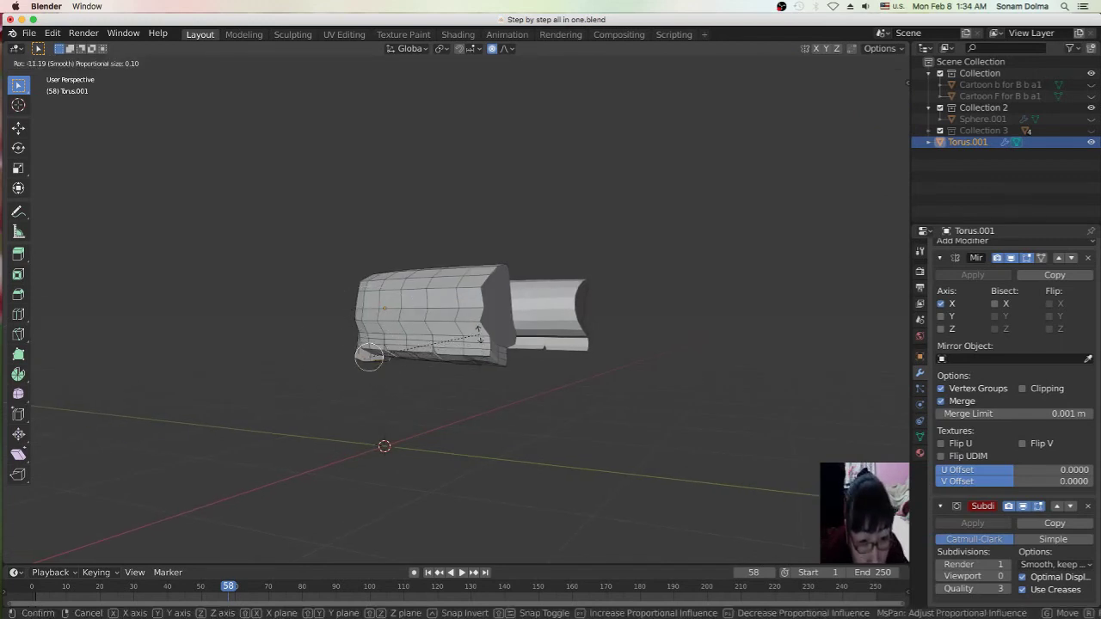
click(475, 325)
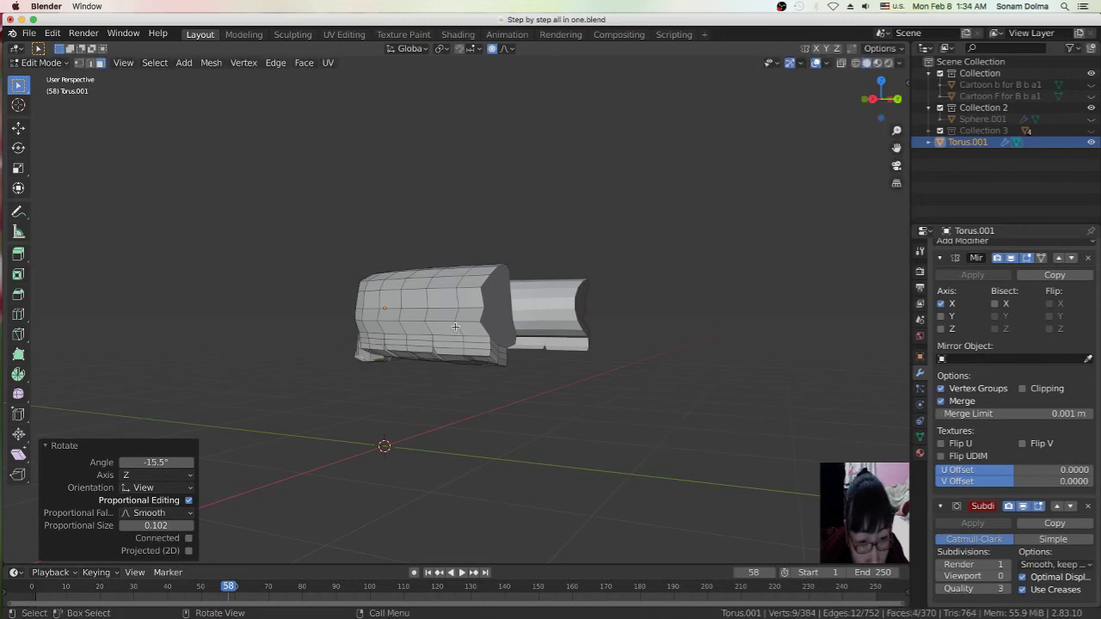
key(r)
click(494, 375)
mouse_move(493, 376)
middle_down()
mouse_move(663, 380)
mouse_move(602, 409)
mouse_move(591, 362)
mouse_move(516, 333)
mouse_move(551, 319)
mouse_move(619, 325)
mouse_move(442, 354)
mouse_move(456, 373)
mouse_move(447, 387)
middle_up()
click(490, 315)
click(42, 63)
Switch back to Object Mode and preview subdivision viewport levels up to 3
click(57, 88)
click(66, 64)
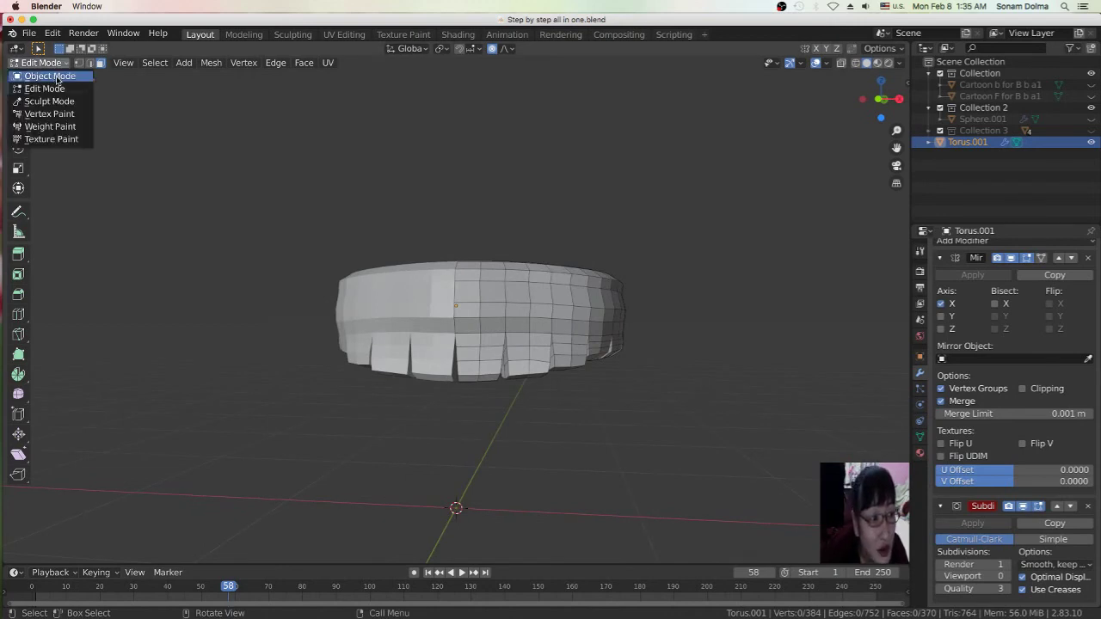
click(47, 75)
mouse_move(972, 576)
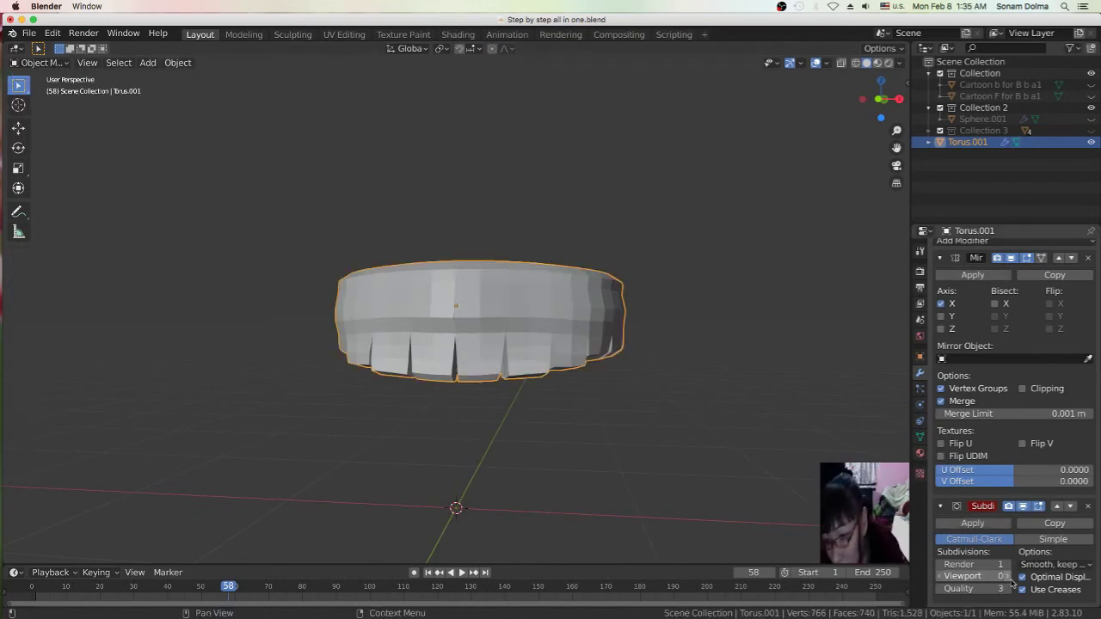
click(1006, 576)
click(1006, 576)
click(1007, 576)
middle_drag(684, 428, 688, 413)
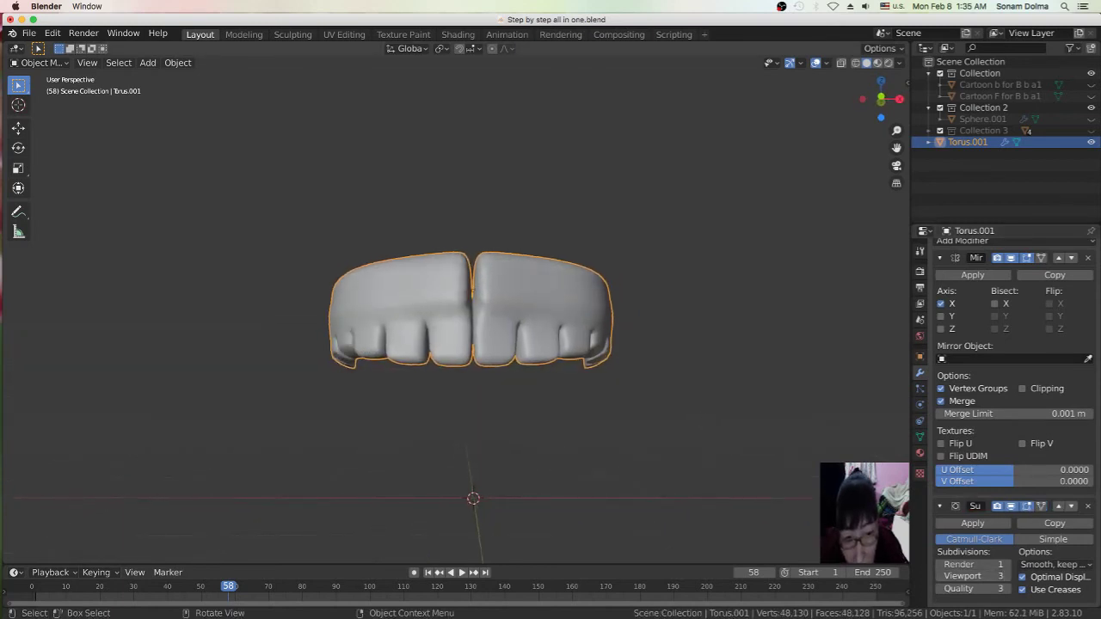
Settle the Subdivision viewport level at 2 and orbit to inspect the smoothed hair
click(939, 576)
click(939, 576)
click(1008, 577)
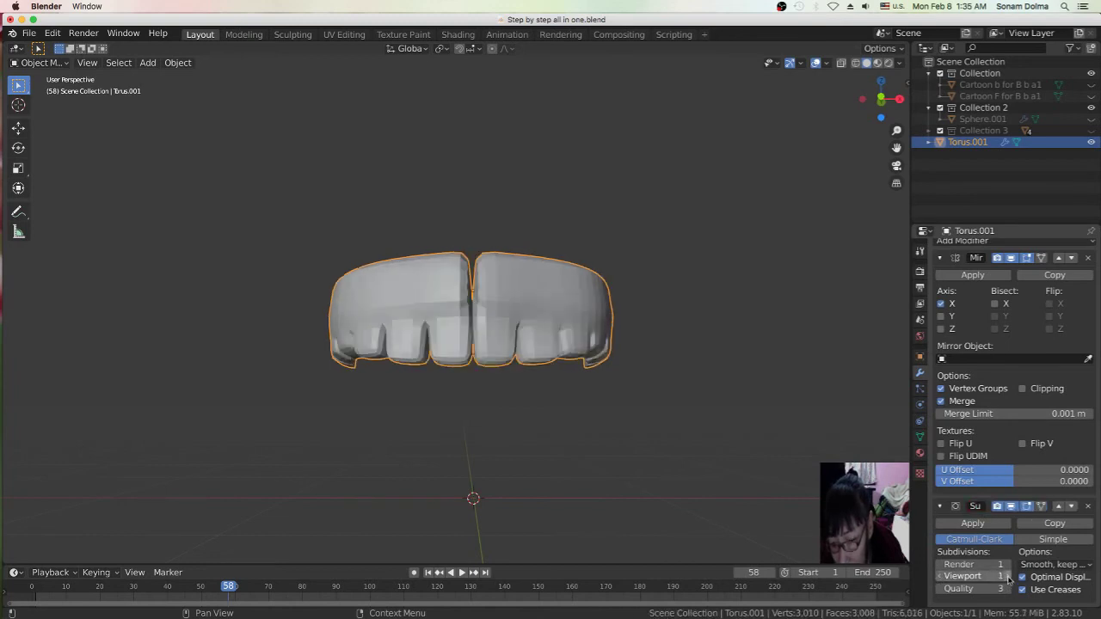
click(1009, 577)
scroll(527, 362, up, 2)
mouse_move(527, 362)
middle_down()
mouse_move(577, 353)
mouse_move(555, 358)
mouse_move(504, 327)
mouse_move(523, 319)
mouse_move(597, 344)
mouse_move(260, 347)
middle_up()
mouse_move(362, 368)
middle_down()
mouse_move(438, 393)
mouse_move(405, 413)
mouse_move(647, 407)
middle_up()
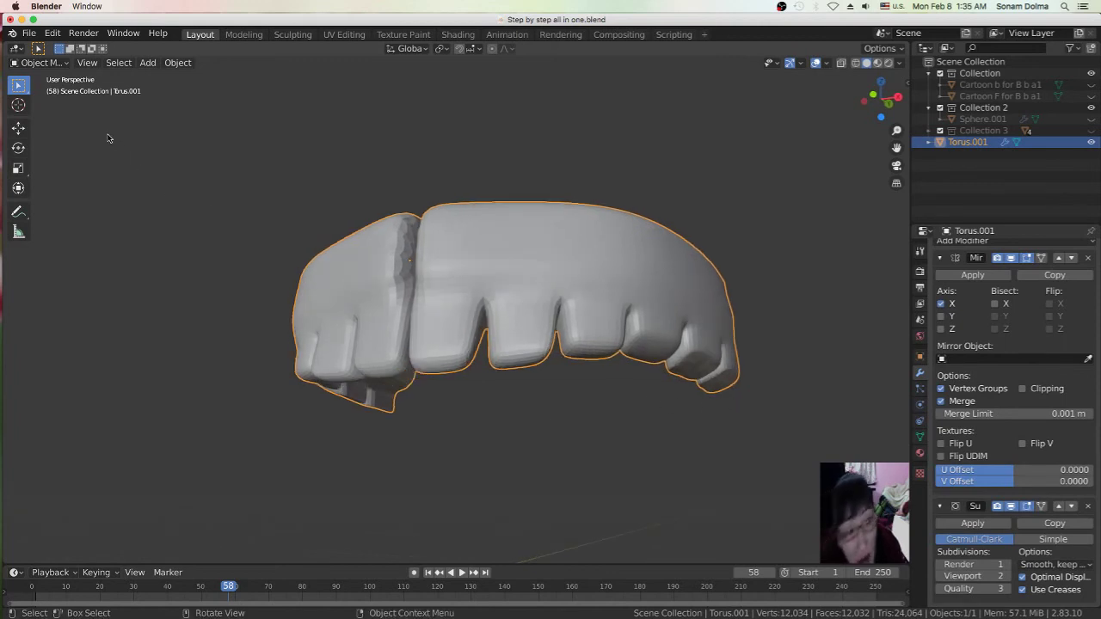
click(38, 63)
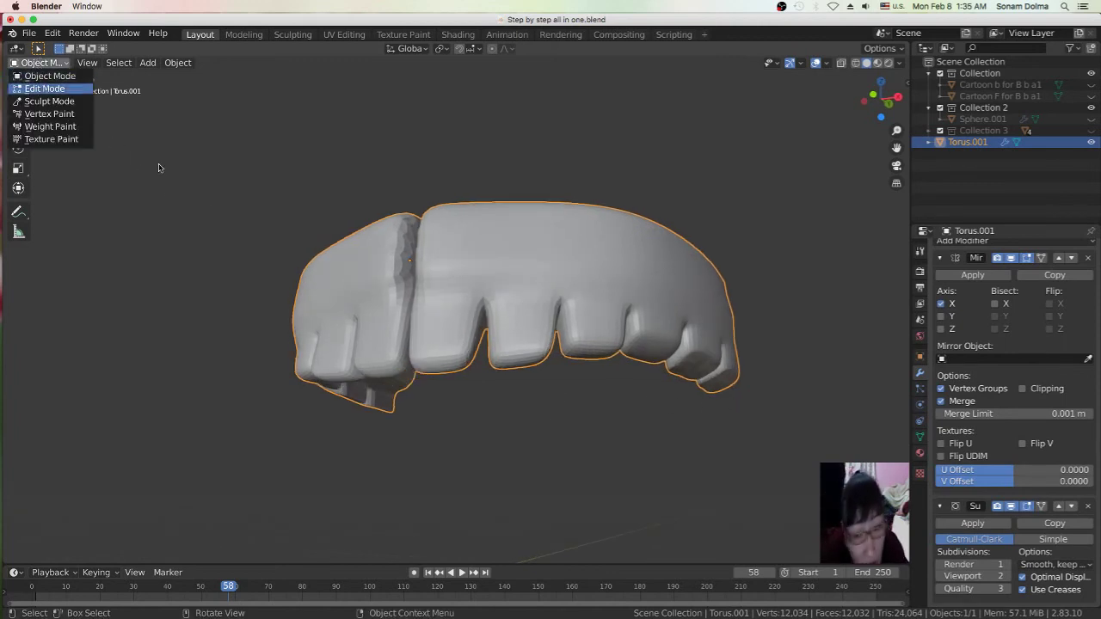
Return to Edit Mode and try face-loop selections on strand tips, then clear them
key(Return)
mouse_move(718, 402)
middle_down()
mouse_move(696, 386)
mouse_move(632, 387)
middle_up()
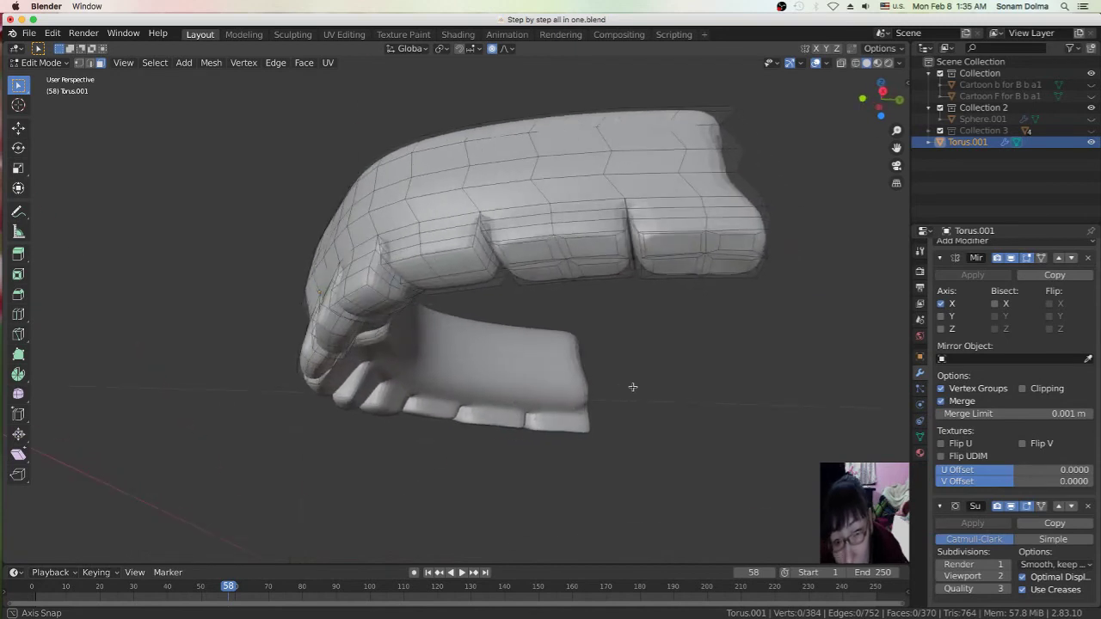
shift+click(738, 243)
shift+click(681, 244)
shift+click(681, 244)
click(696, 275)
alt+click(697, 276)
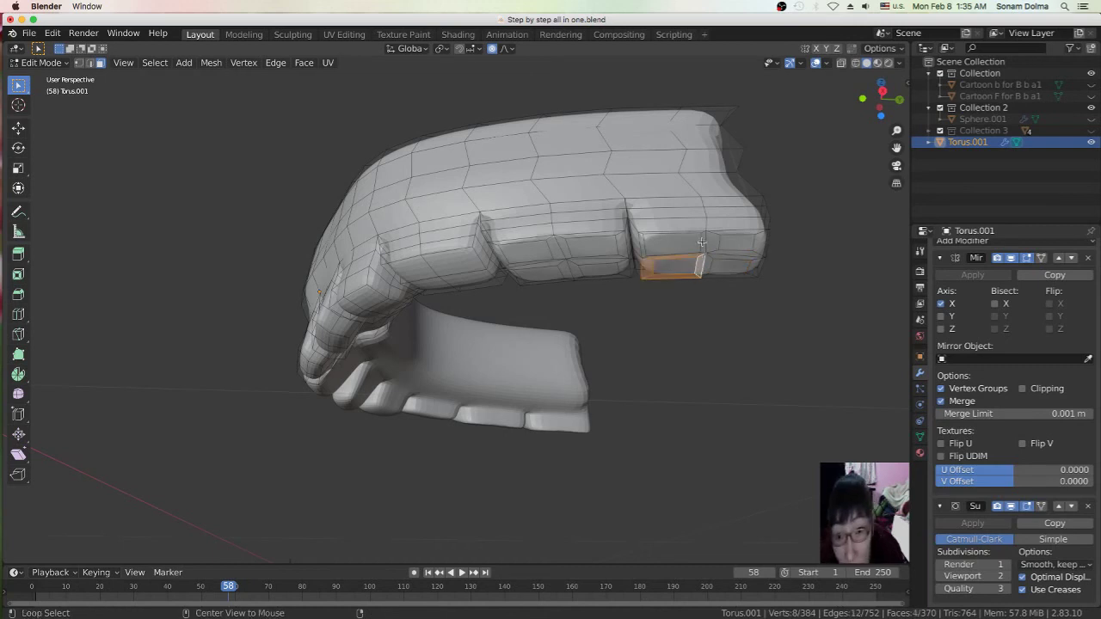
alt+shift+click(702, 243)
middle_drag(740, 263, 671, 288)
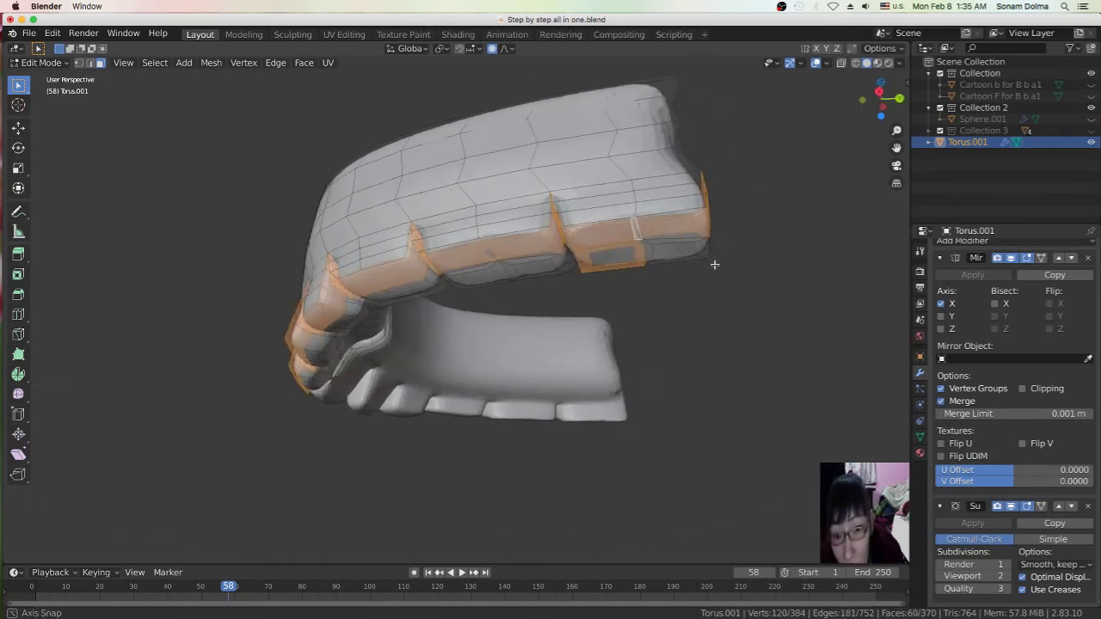
alt+click(490, 294)
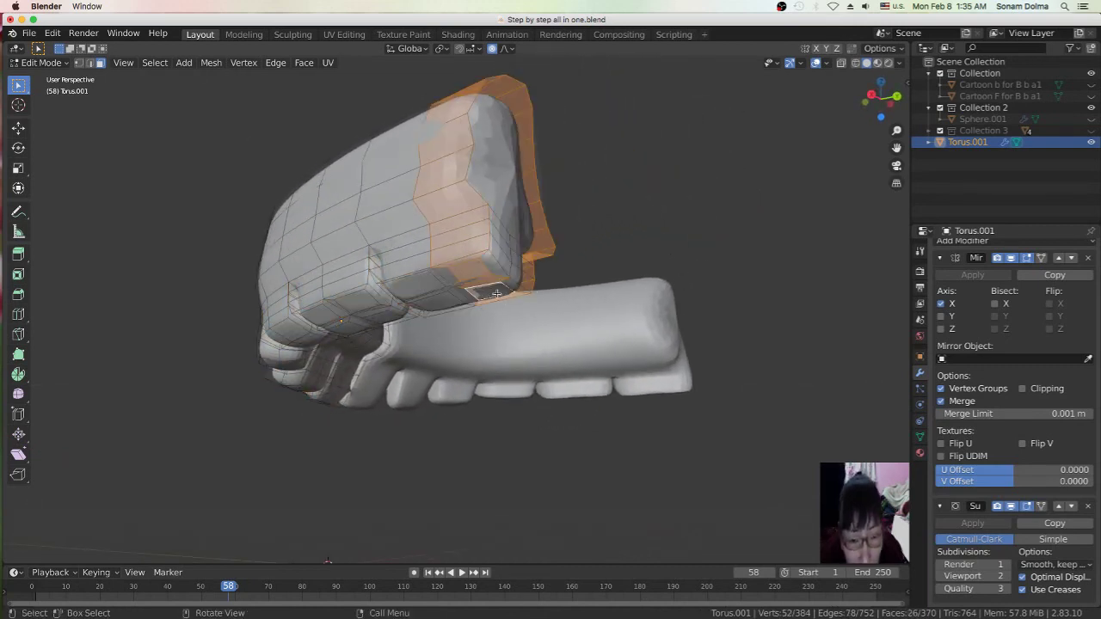
middle_drag(490, 294, 903, 416)
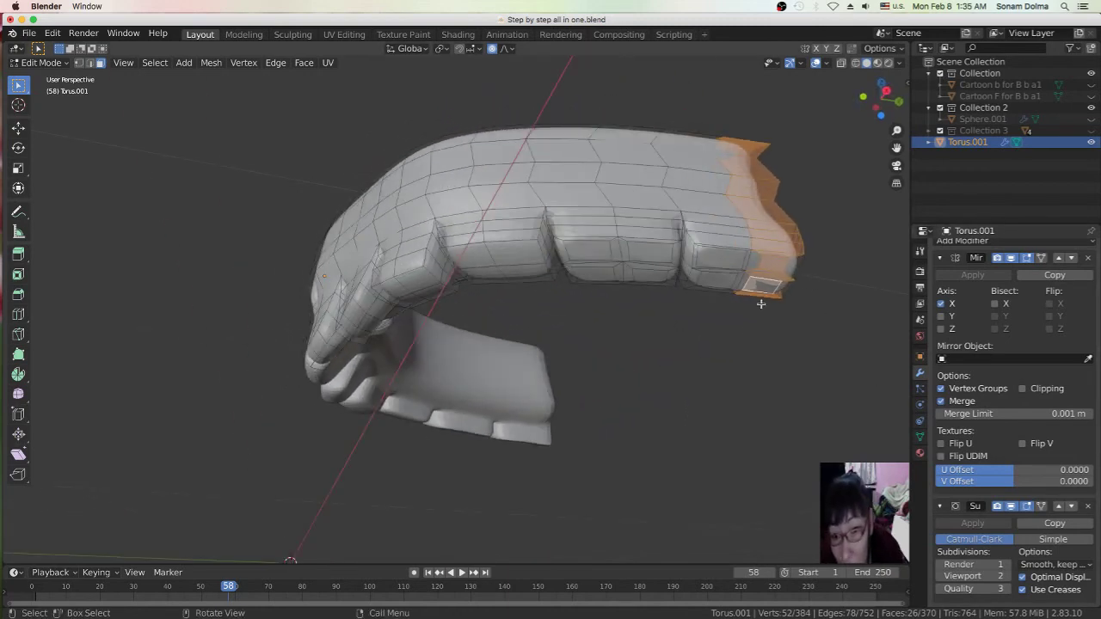
key(alt+a)
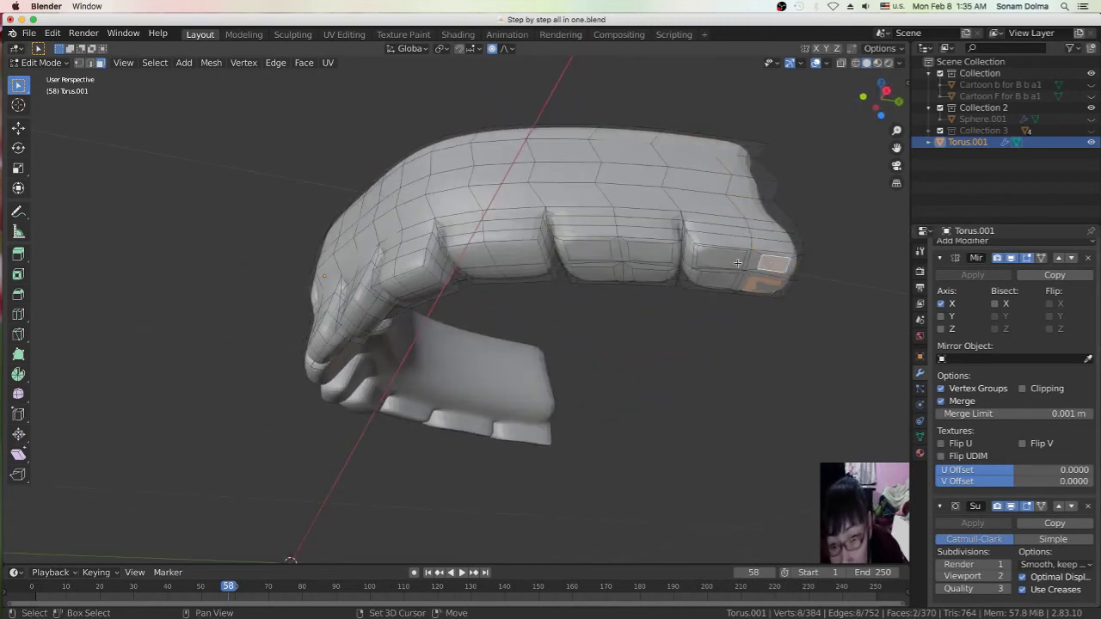
Select six strand-tip end faces
shift+click(725, 269)
shift+click(721, 277)
shift+click(649, 274)
shift+click(594, 274)
shift+click(638, 250)
shift+click(602, 250)
mouse_move(602, 251)
middle_down()
mouse_move(612, 321)
mouse_move(400, 324)
middle_up()
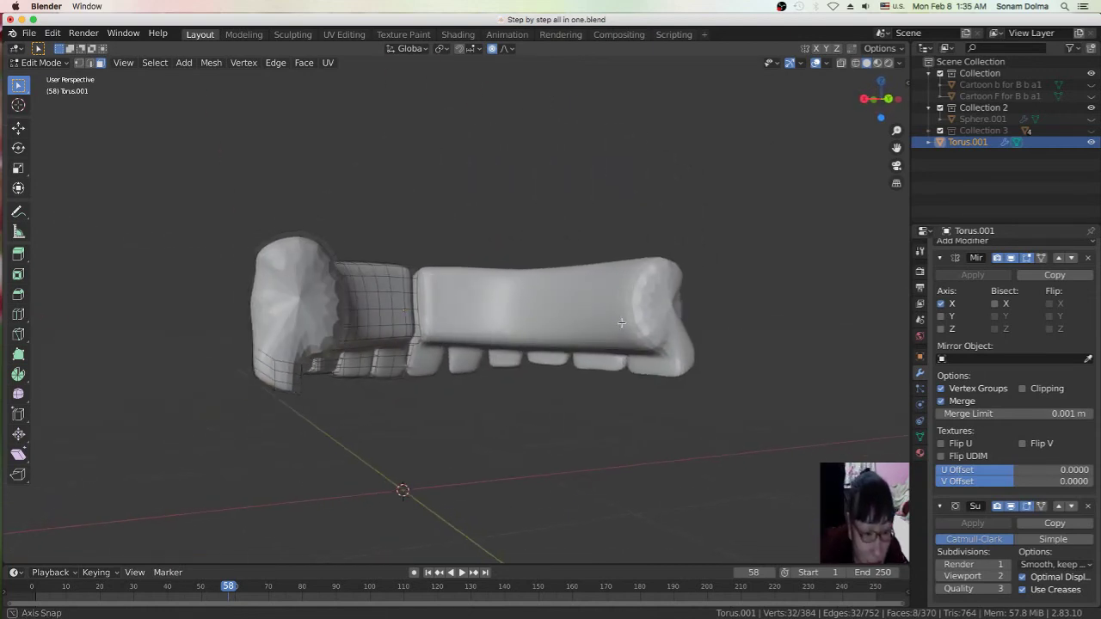
Rotate the selected tip faces -18.4° then 3.7°, and shift them
key(r)
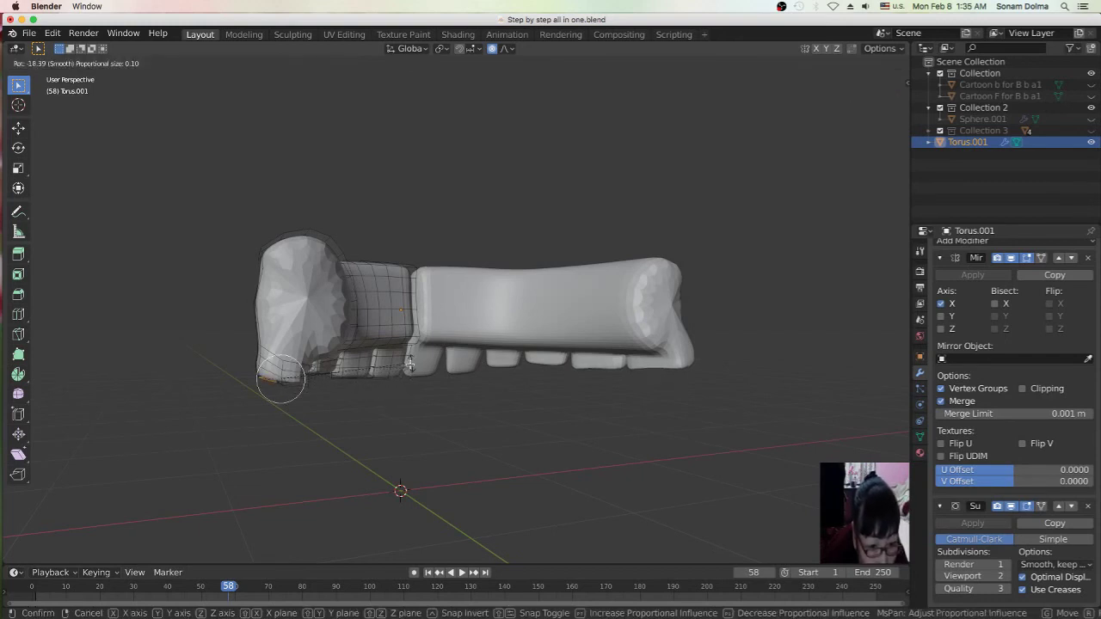
click(410, 363)
middle_drag(442, 381, 645, 353)
key(r)
click(727, 362)
key(g)
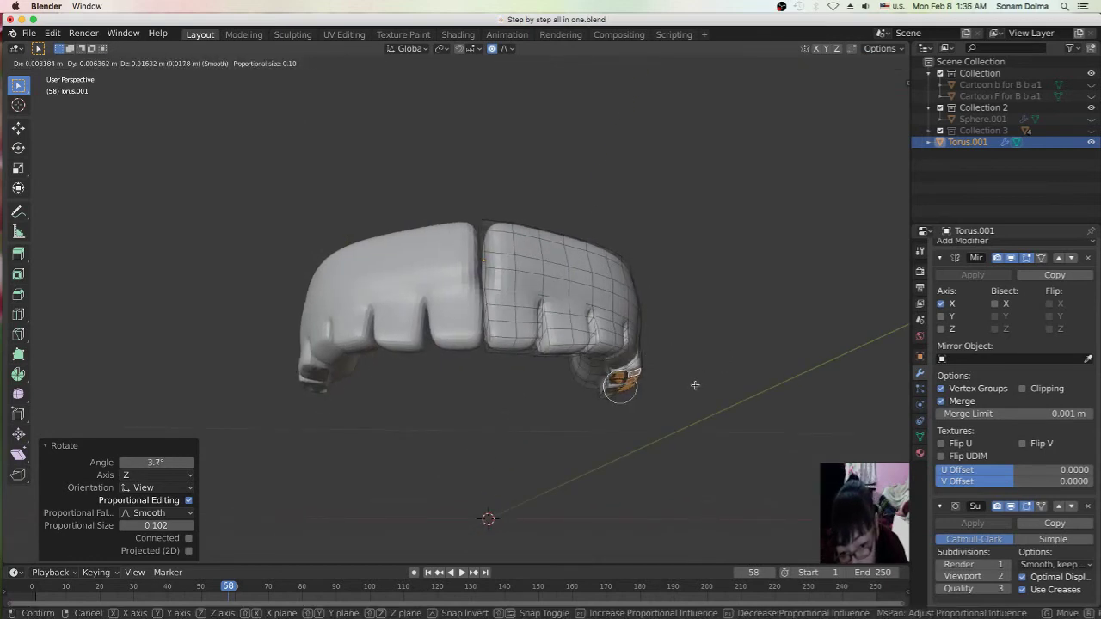
click(679, 391)
middle_drag(668, 393, 676, 400)
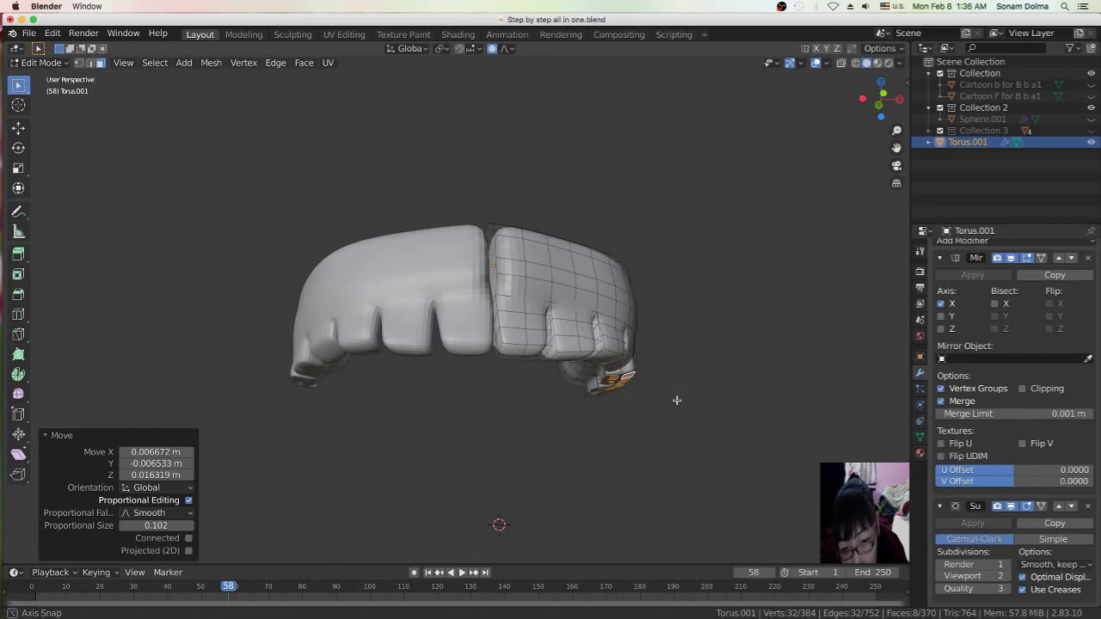
Select two neighbouring tip faces, move them, and shrink them to 0.967
click(620, 357)
shift+click(601, 360)
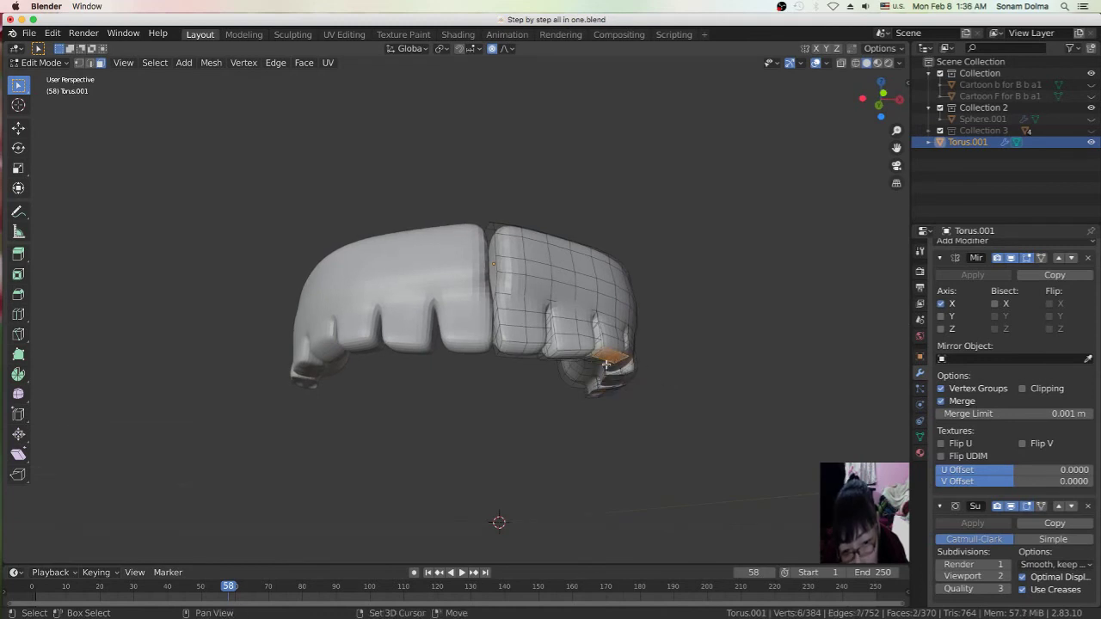
mouse_move(597, 359)
middle_down()
mouse_move(668, 386)
mouse_move(553, 386)
mouse_move(496, 402)
middle_up()
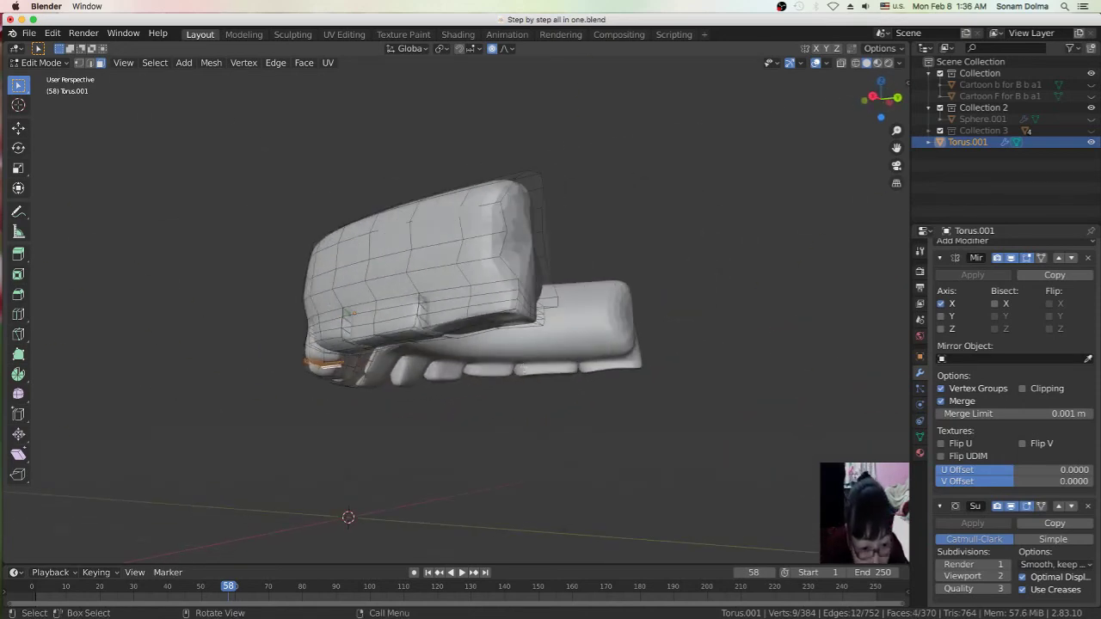
key(g)
click(527, 356)
mouse_move(527, 356)
middle_down()
mouse_move(545, 387)
mouse_move(646, 398)
mouse_move(694, 437)
mouse_move(645, 348)
mouse_move(606, 340)
mouse_move(616, 338)
middle_up()
key(s)
click(651, 430)
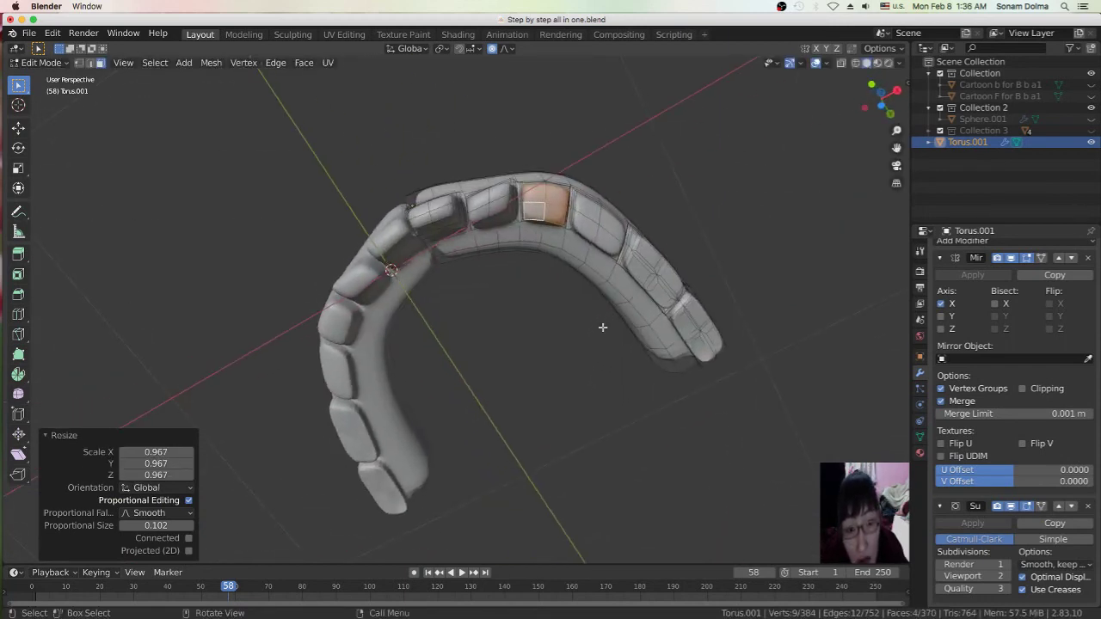
Scale a single strand-top face along the global Y axis
click(558, 221)
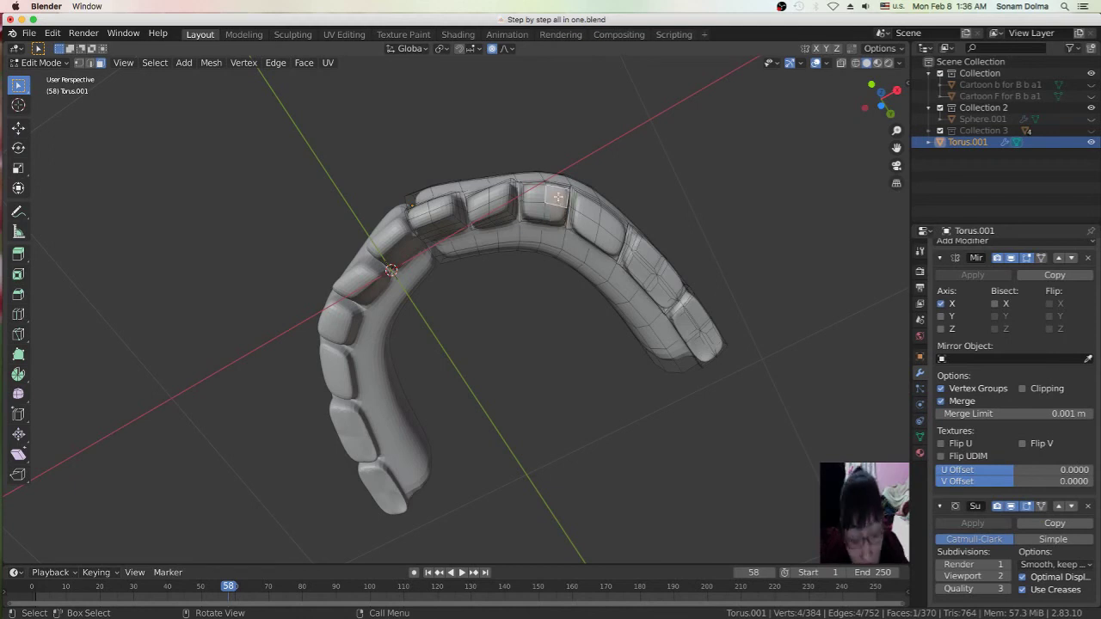
key(s)
key(y)
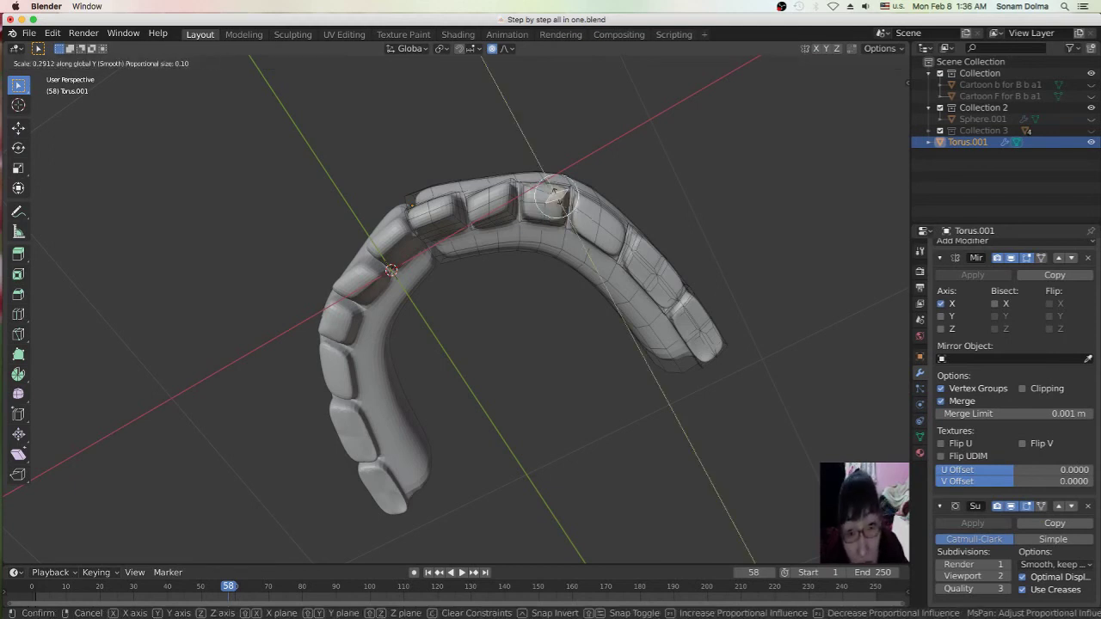
click(556, 196)
Shift the chosen strand-tip face slightly and rotate it by -5.27°
middle_drag(567, 273, 532, 270)
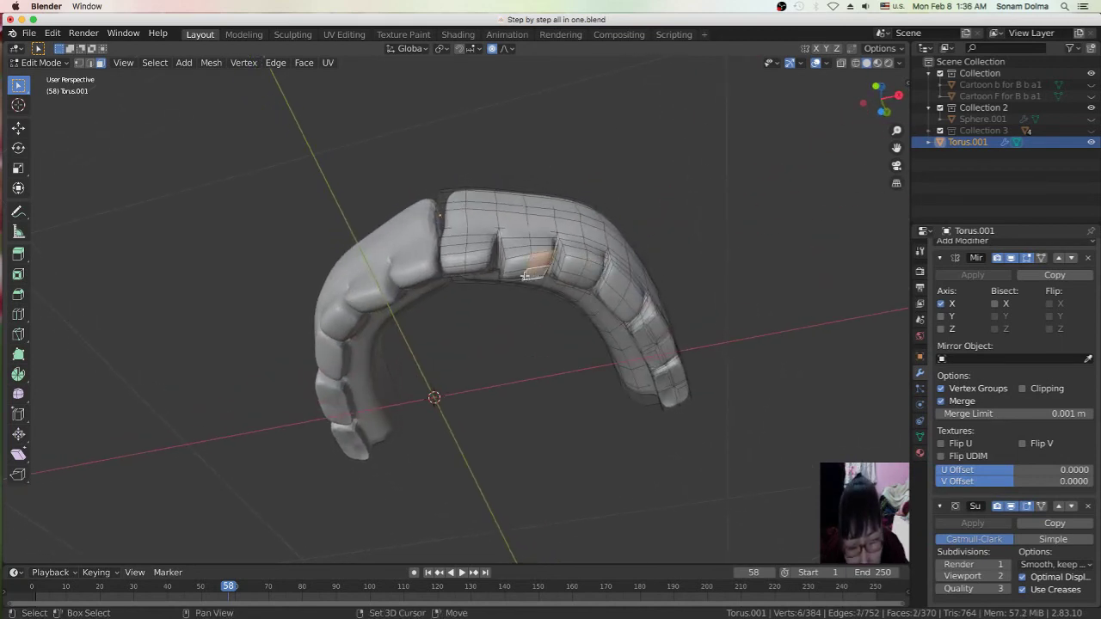
middle_drag(514, 274, 587, 252)
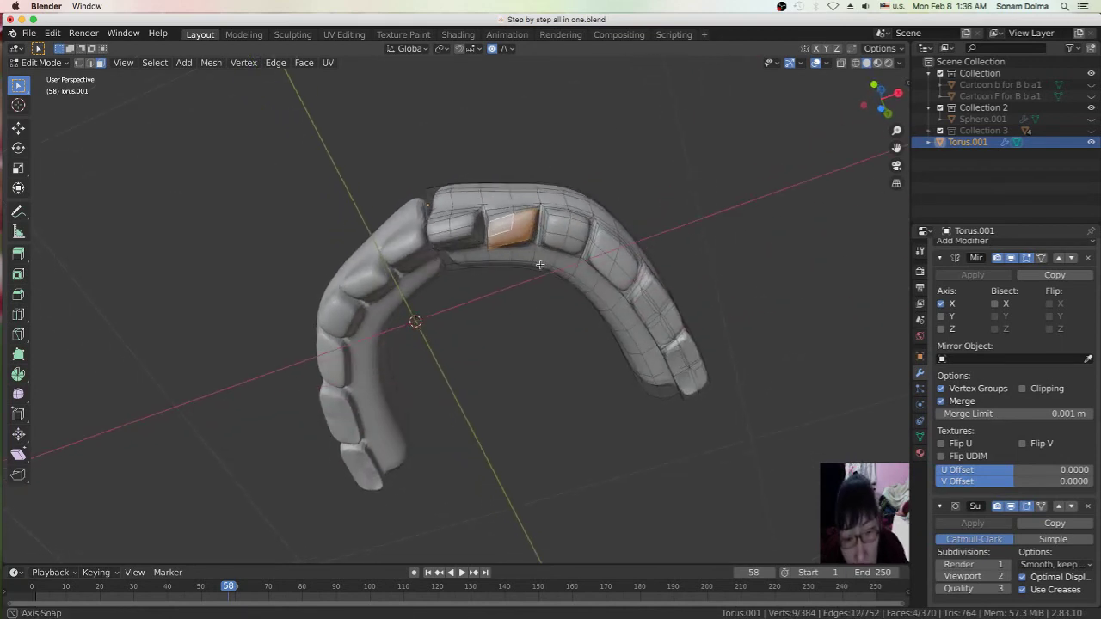
key(r)
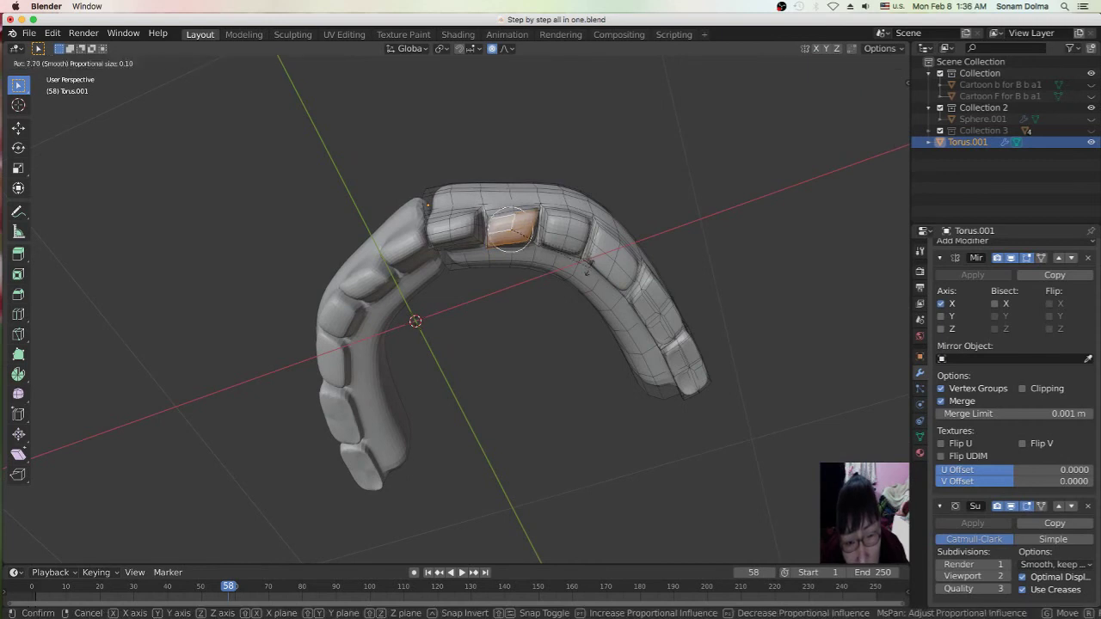
key(g)
click(587, 274)
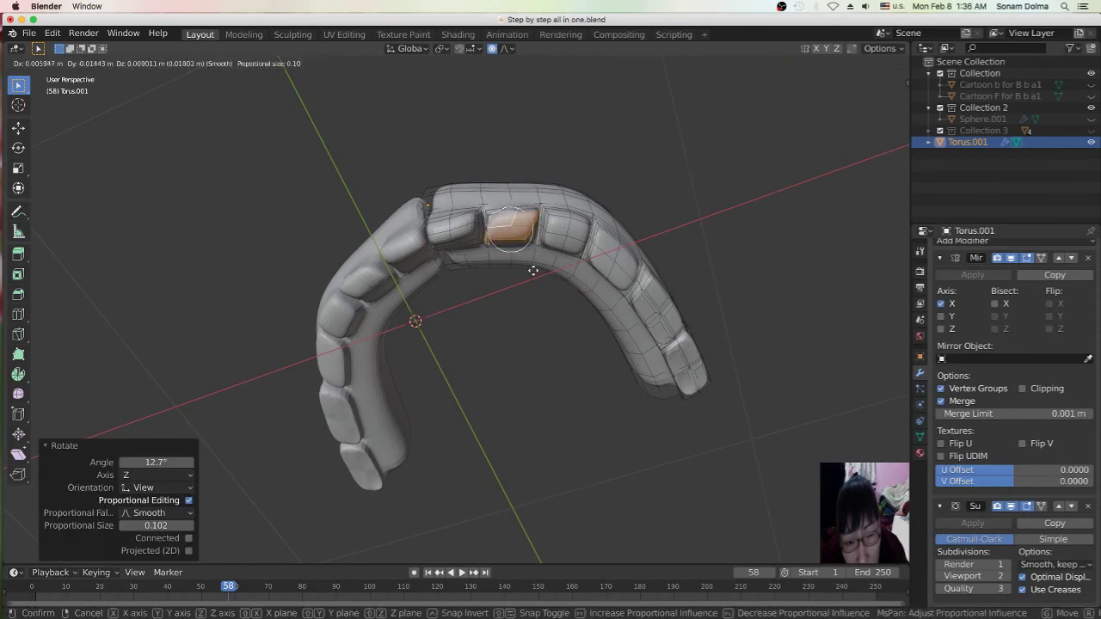
middle_drag(575, 277, 598, 399)
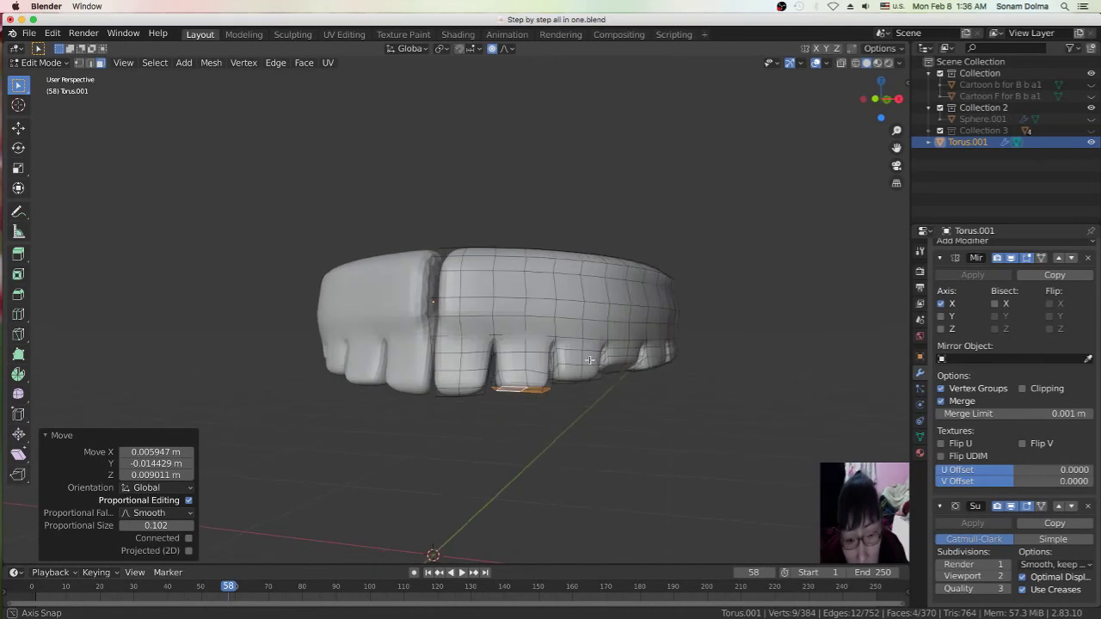
key(r)
click(622, 414)
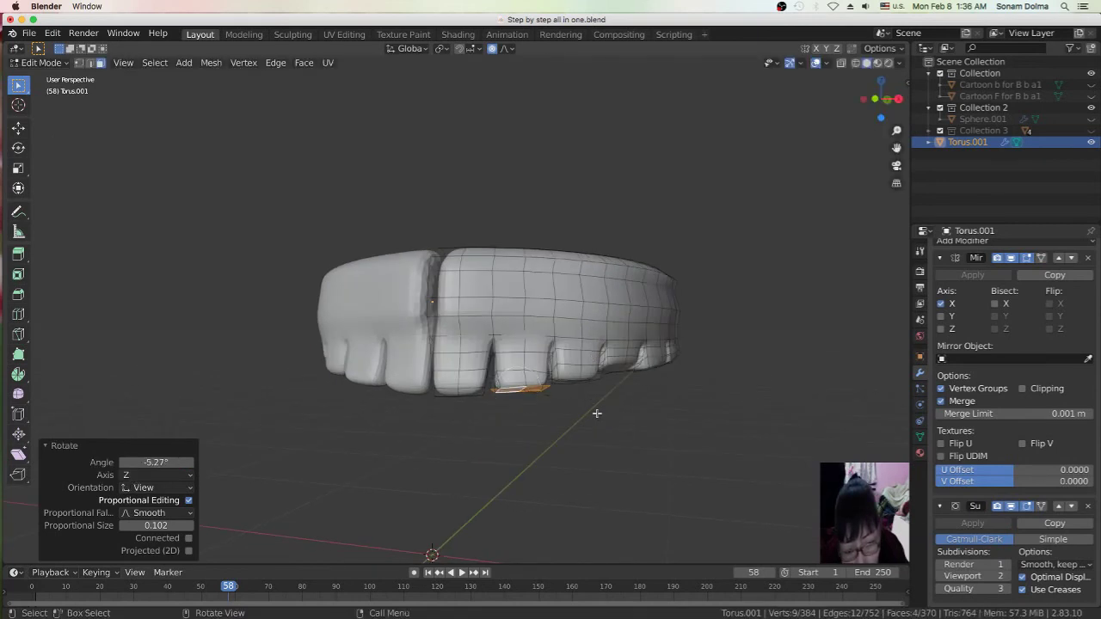
Move one front tooth-tip face slightly, about -0.008 m in X
scroll(552, 398, up, 3)
click(574, 460)
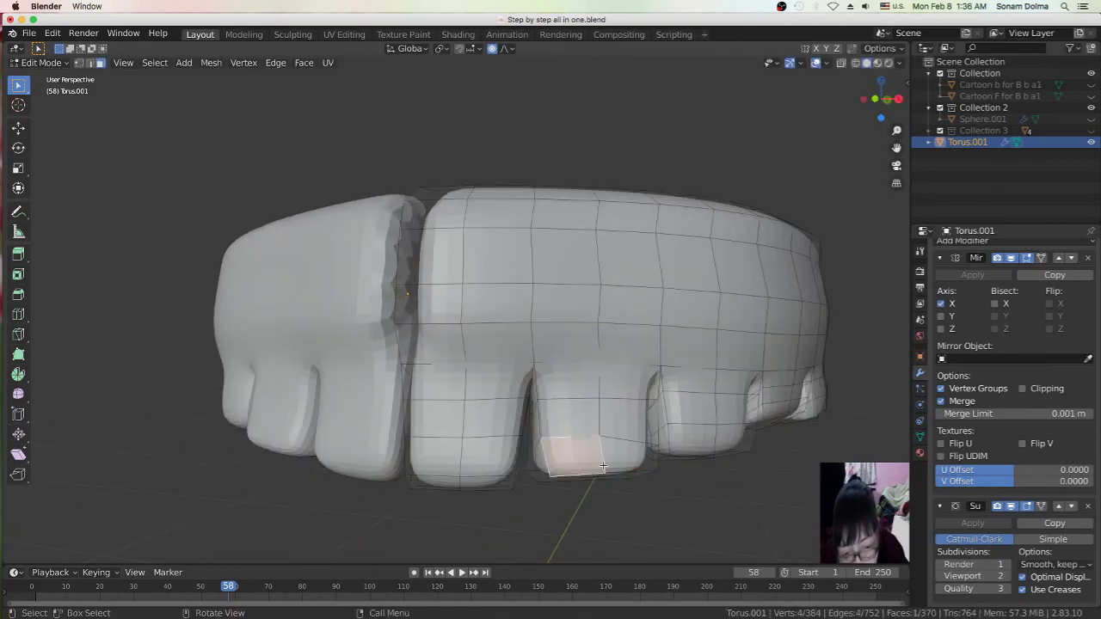
key(g)
click(606, 471)
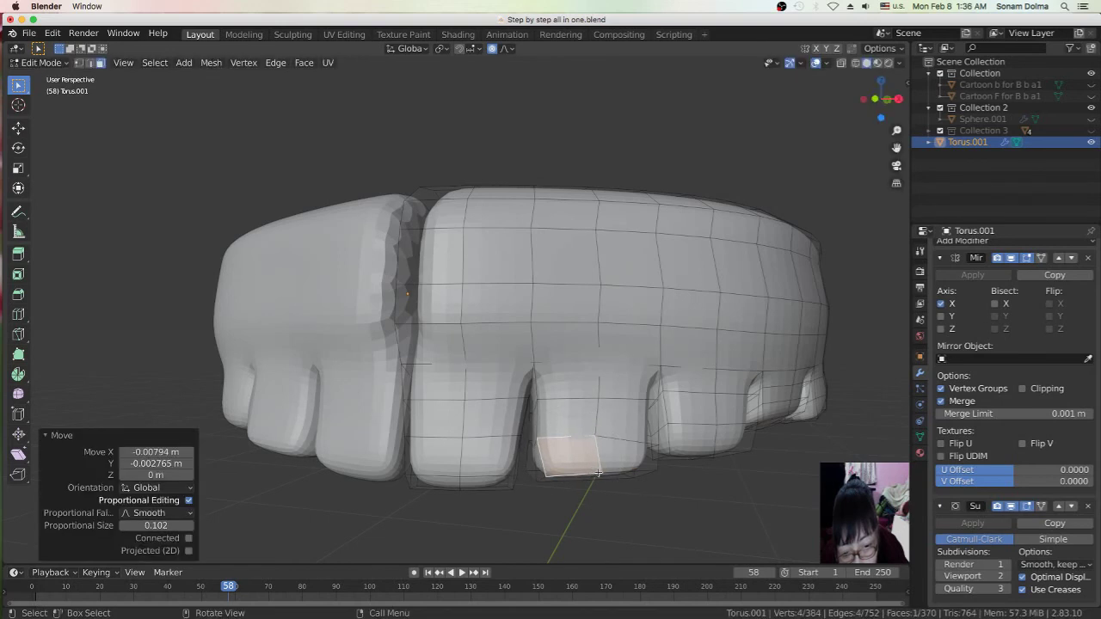
middle_drag(607, 472, 592, 444)
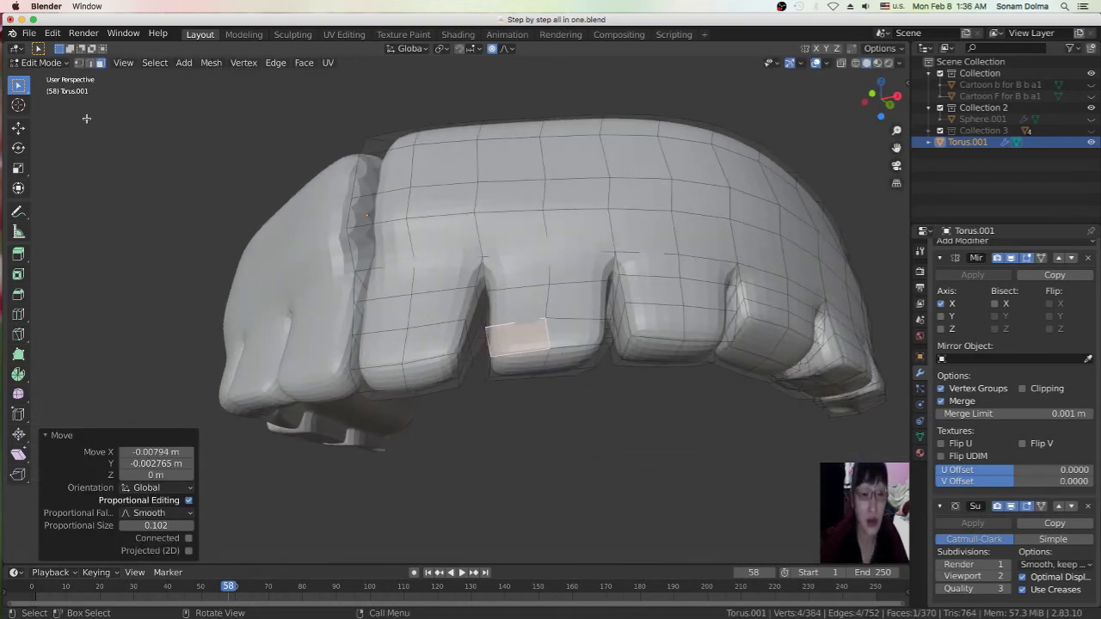
click(41, 65)
Return to Object Mode, view the teeth from the front, and set Subdivision viewport level to 0
click(38, 47)
scroll(548, 369, down, 3)
mouse_move(547, 368)
middle_down()
mouse_move(614, 381)
mouse_move(589, 396)
middle_up()
scroll(562, 349, up, 3)
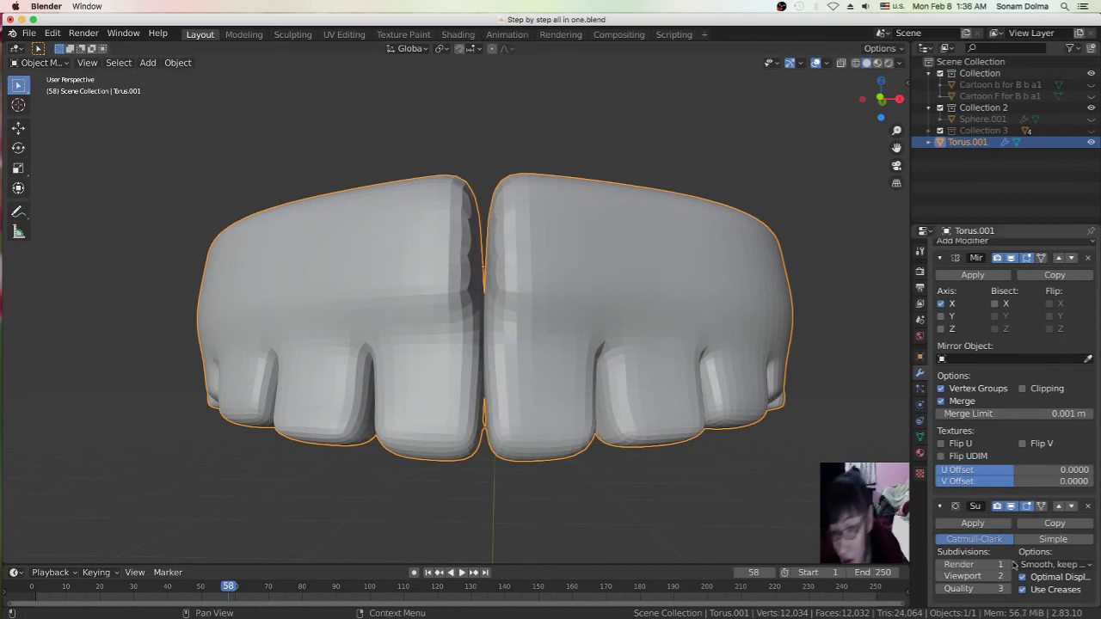
double_click(939, 576)
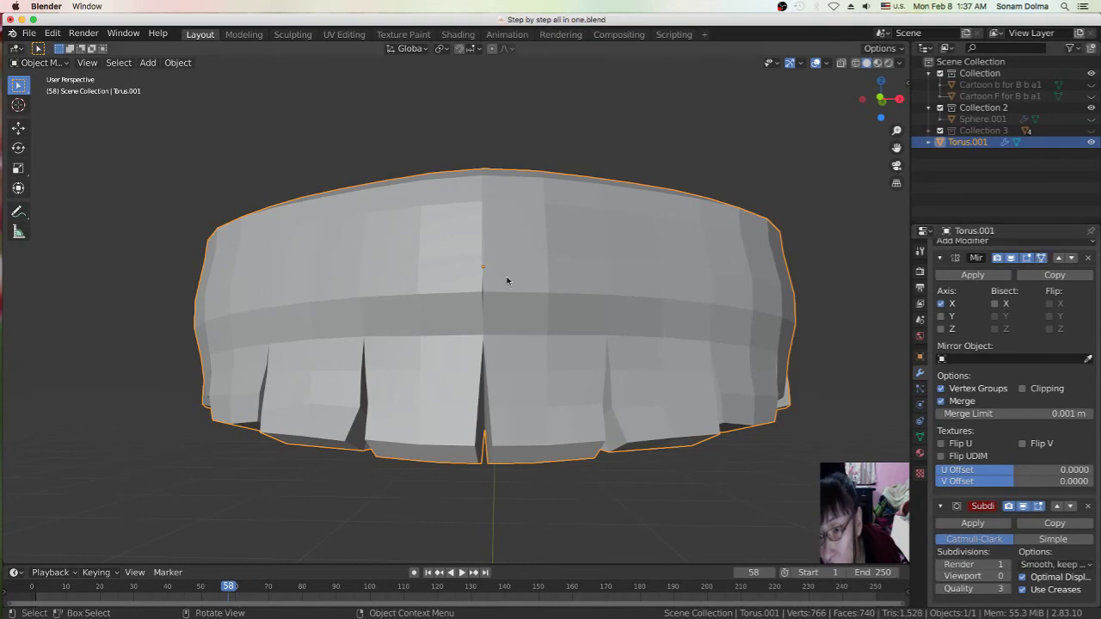
Toggle the torus into Edit Mode and back to Object Mode
click(57, 60)
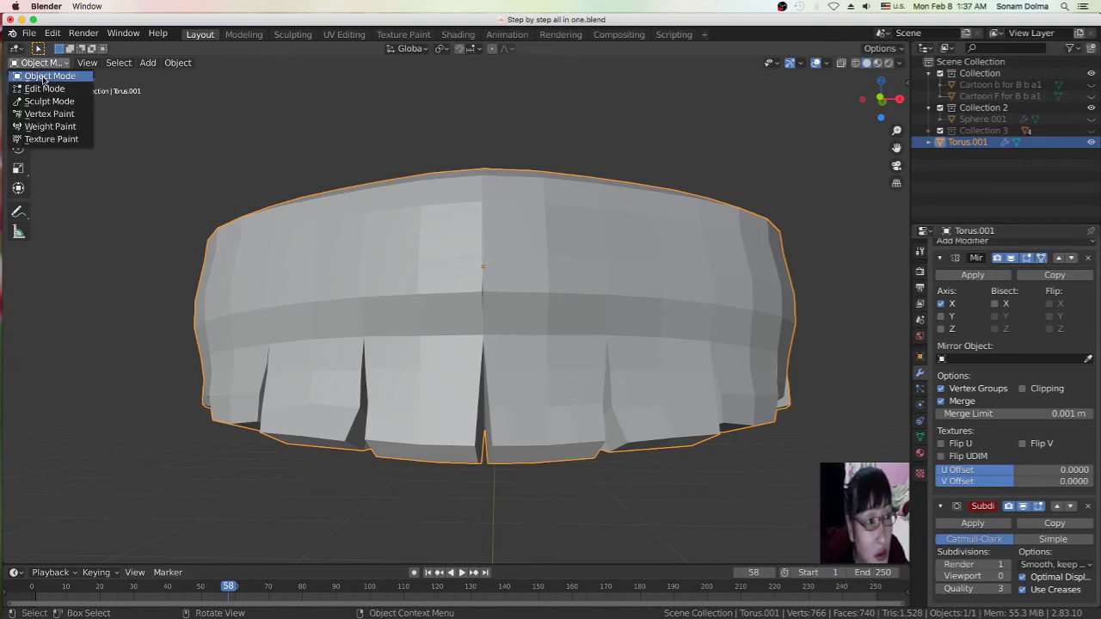
click(44, 86)
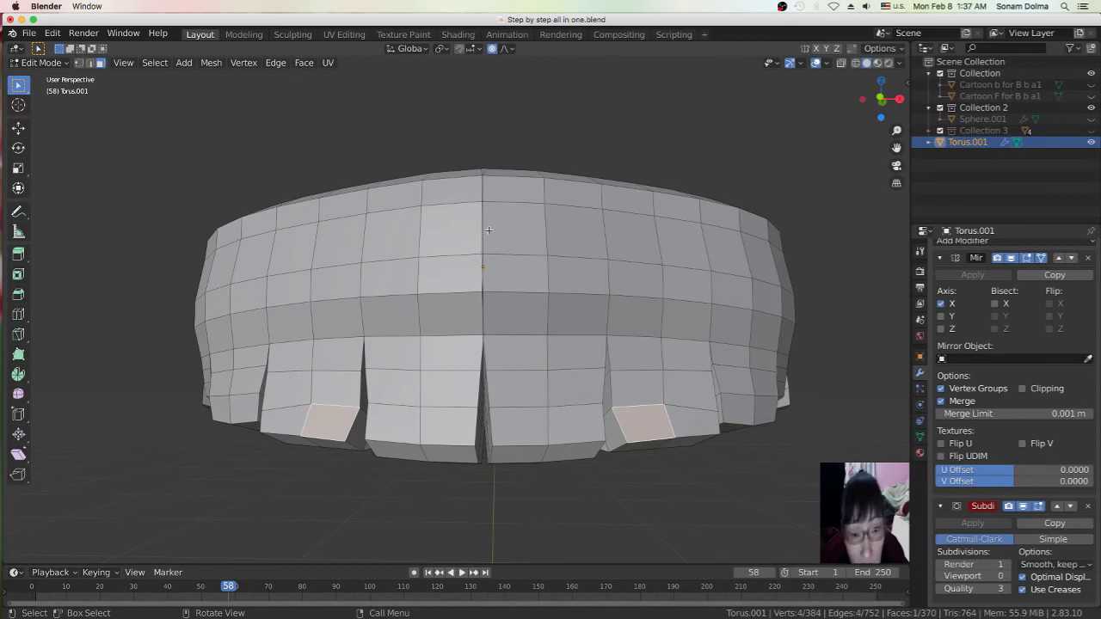
click(39, 61)
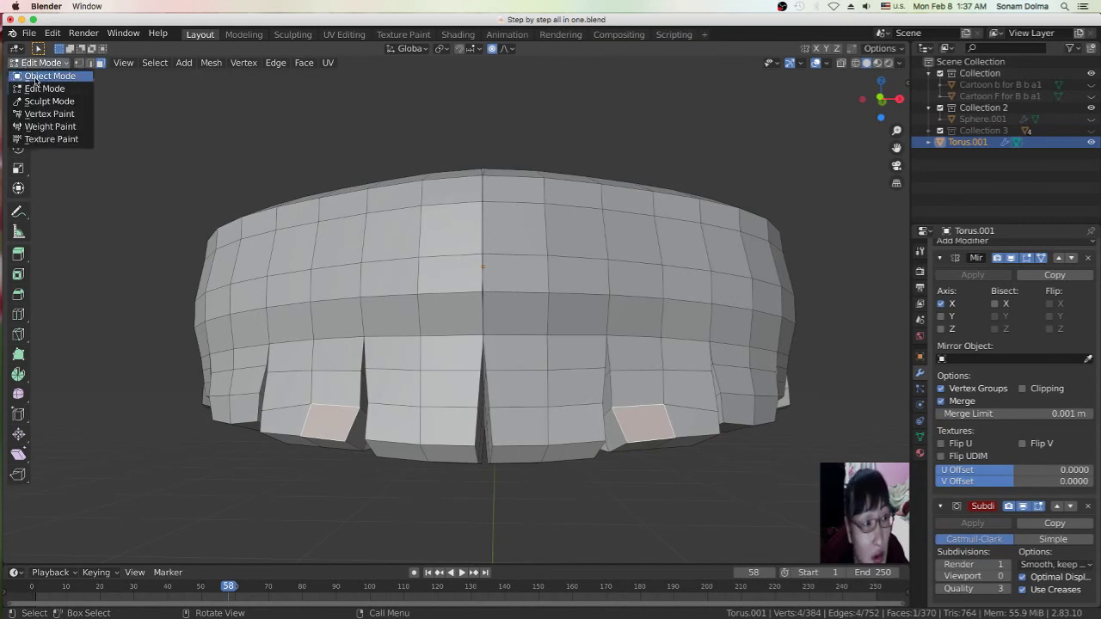
click(38, 73)
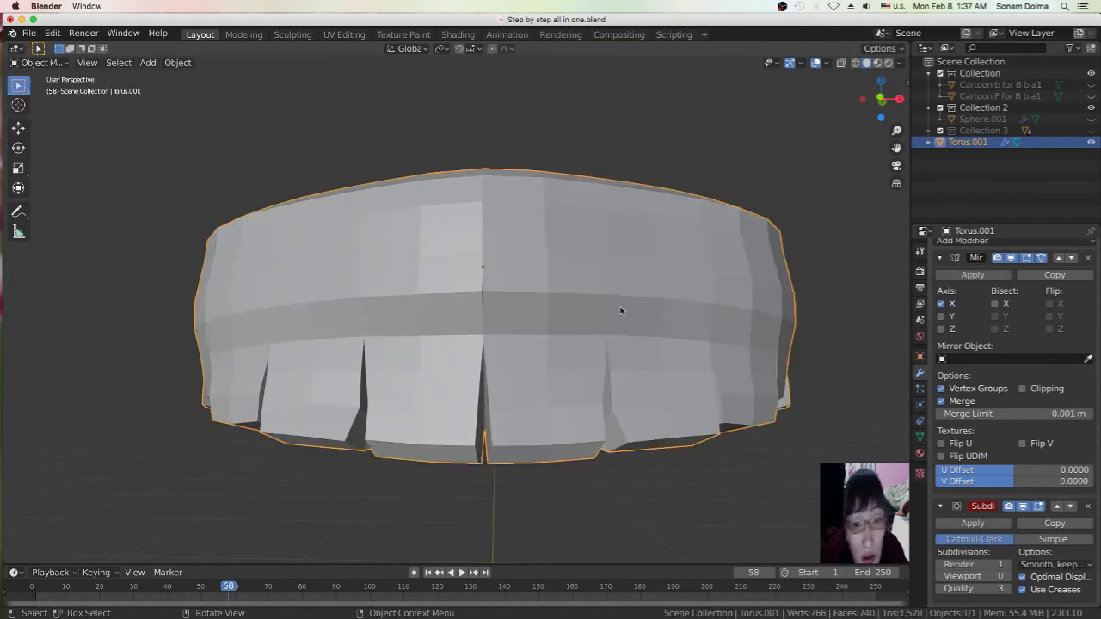
Apply the Mirror modifier to Torus.001
click(972, 275)
scroll(609, 384, down, 2)
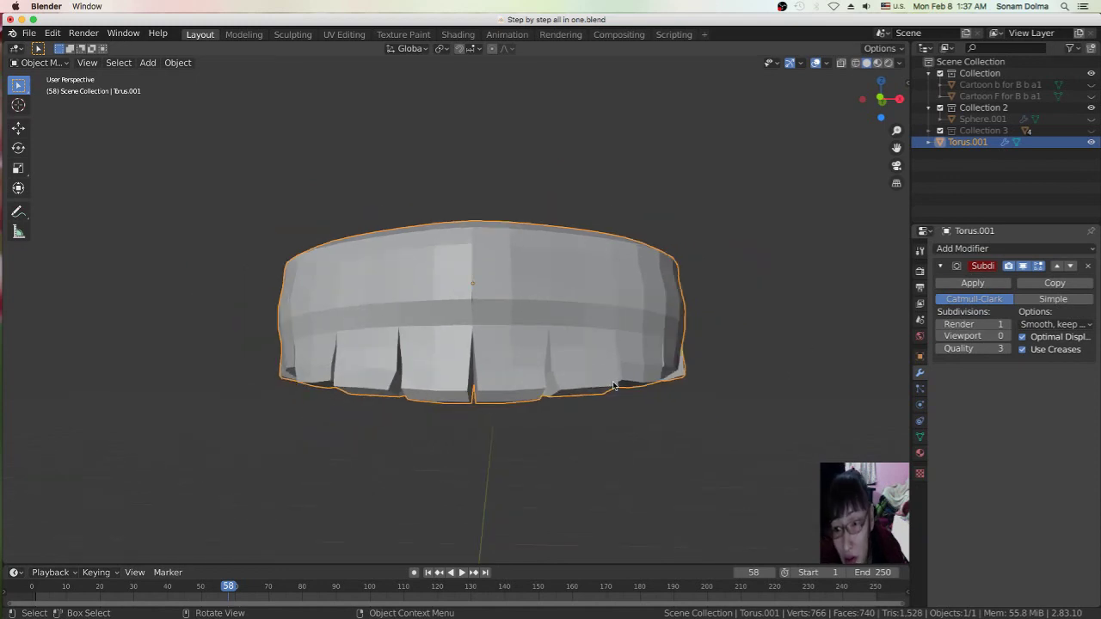
scroll(614, 387, up, 1)
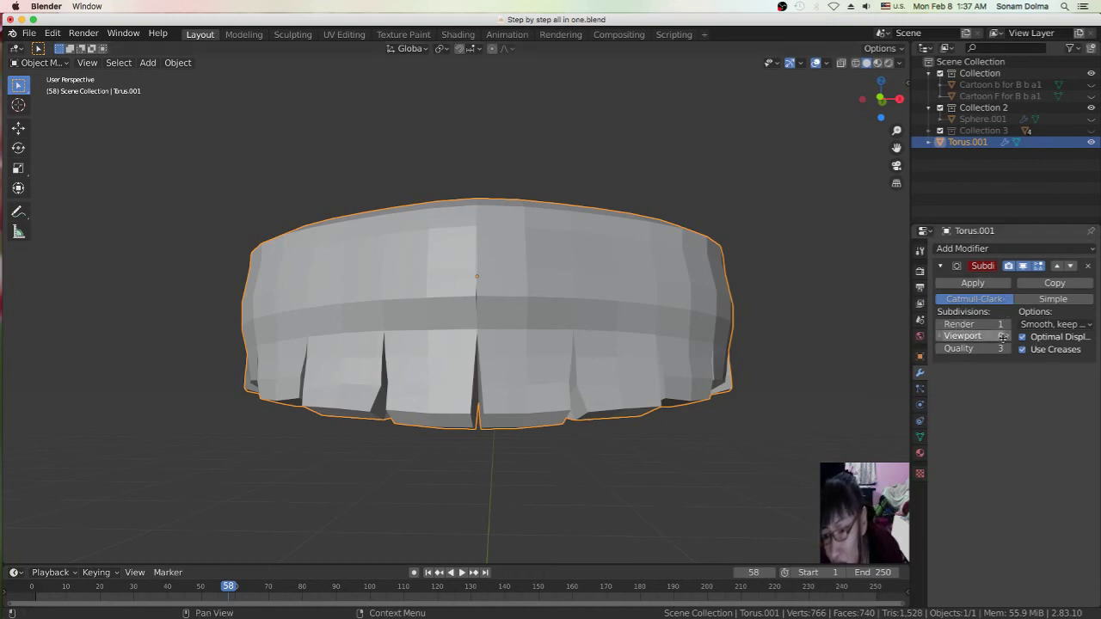
Raise the Subdivision viewport level to 2, then drop it back to 0
click(1010, 336)
click(1010, 337)
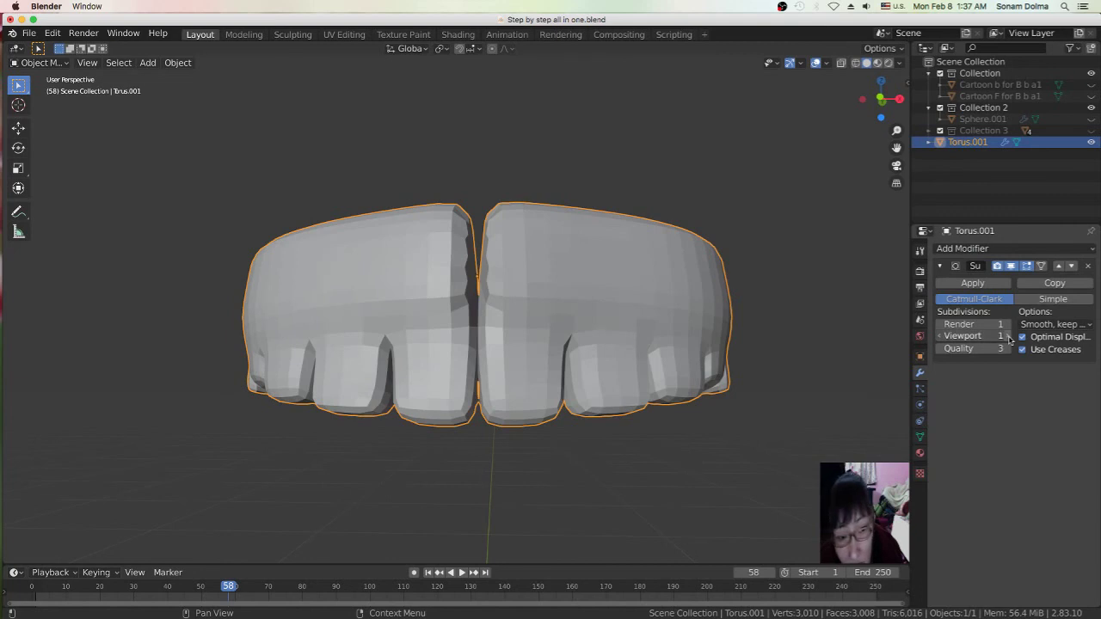
click(940, 336)
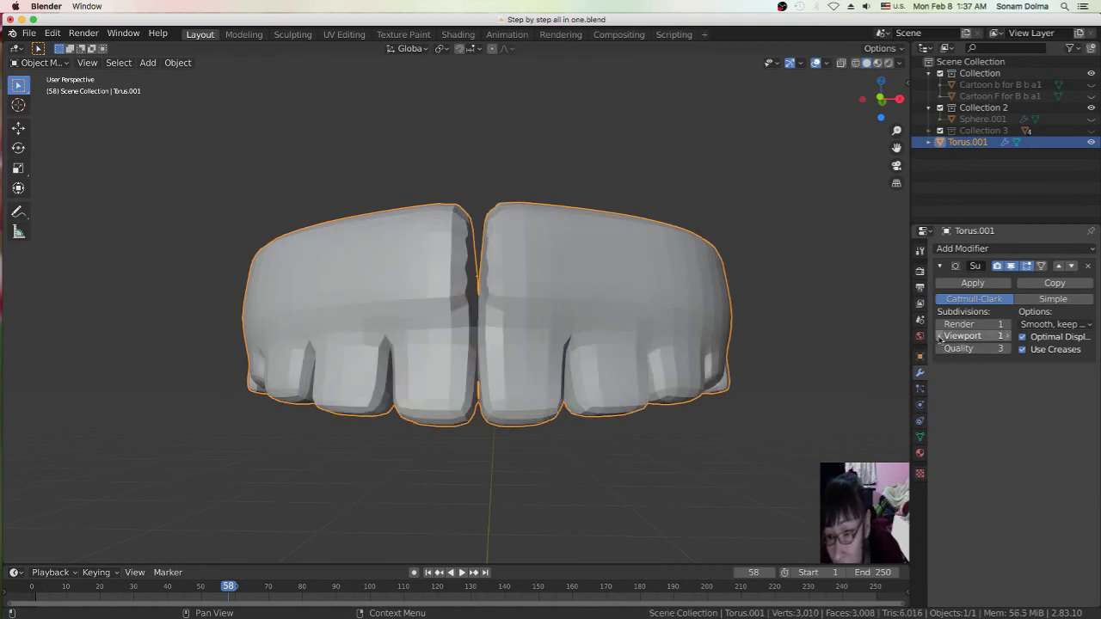
click(940, 337)
scroll(508, 306, up, 2)
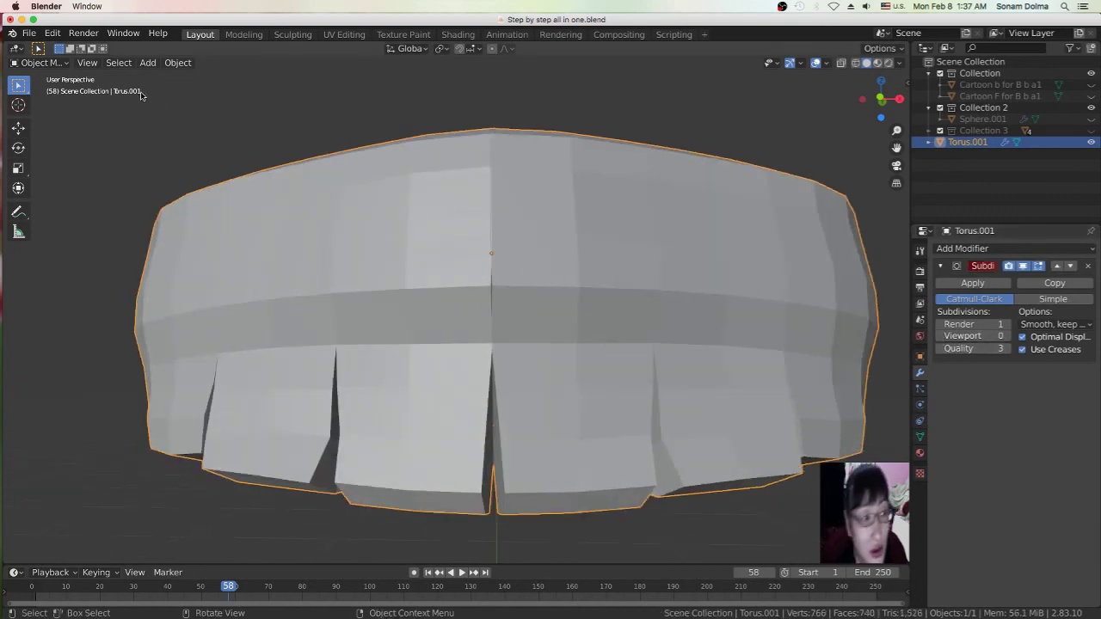
click(38, 63)
Enter Edit Mode with vertex select and X-ray on, viewing the centre seam
click(35, 90)
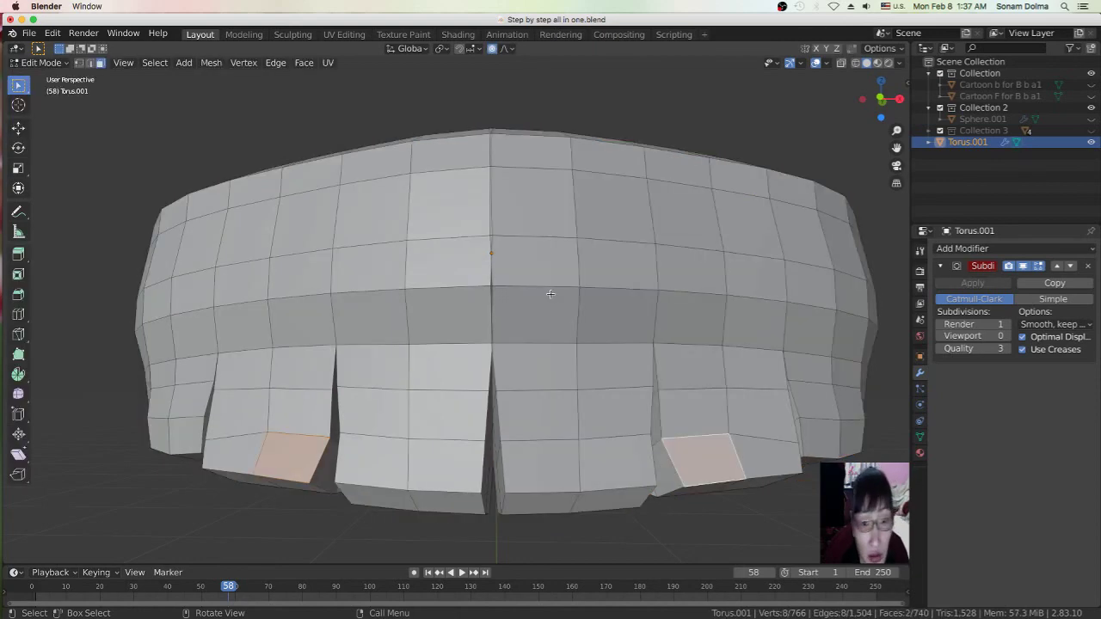
scroll(565, 301, up, 5)
click(79, 63)
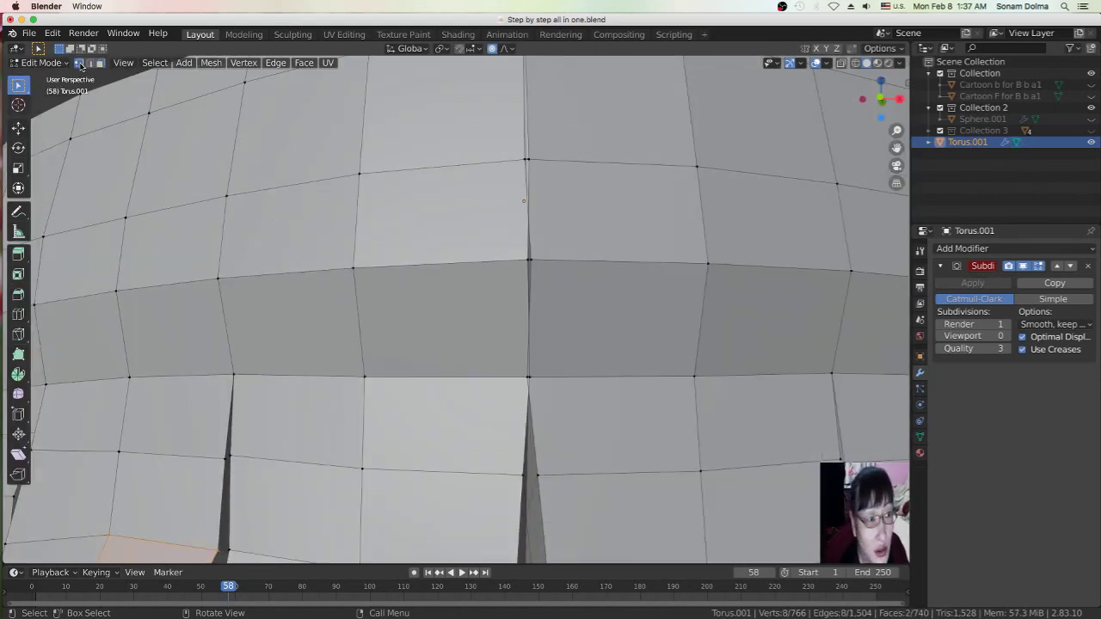
middle_drag(560, 287, 672, 283)
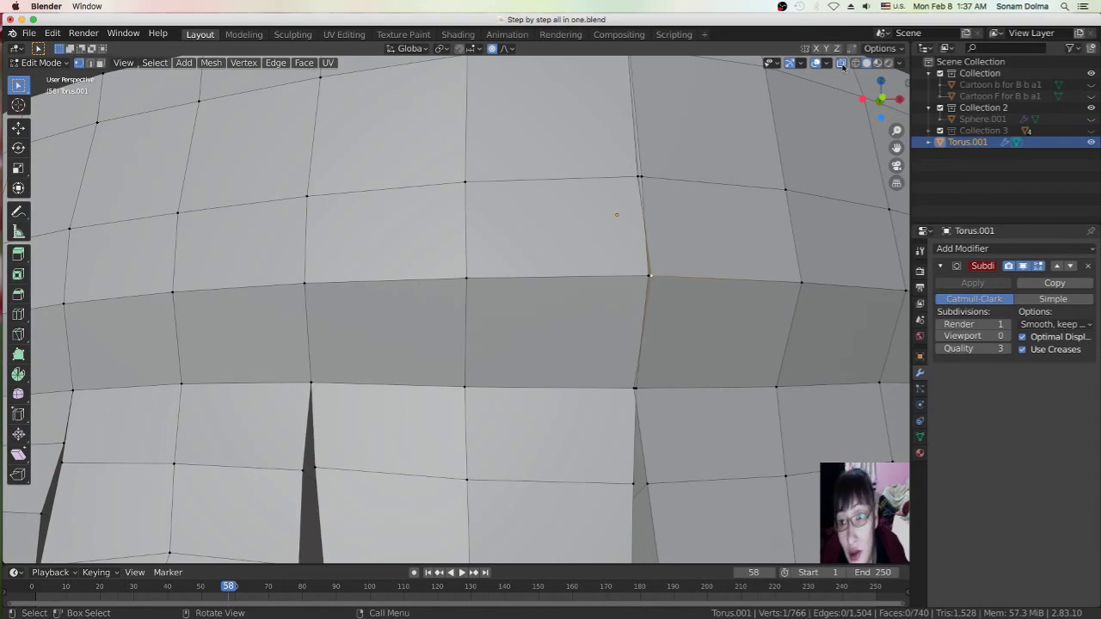
click(841, 63)
middle_drag(716, 318, 715, 318)
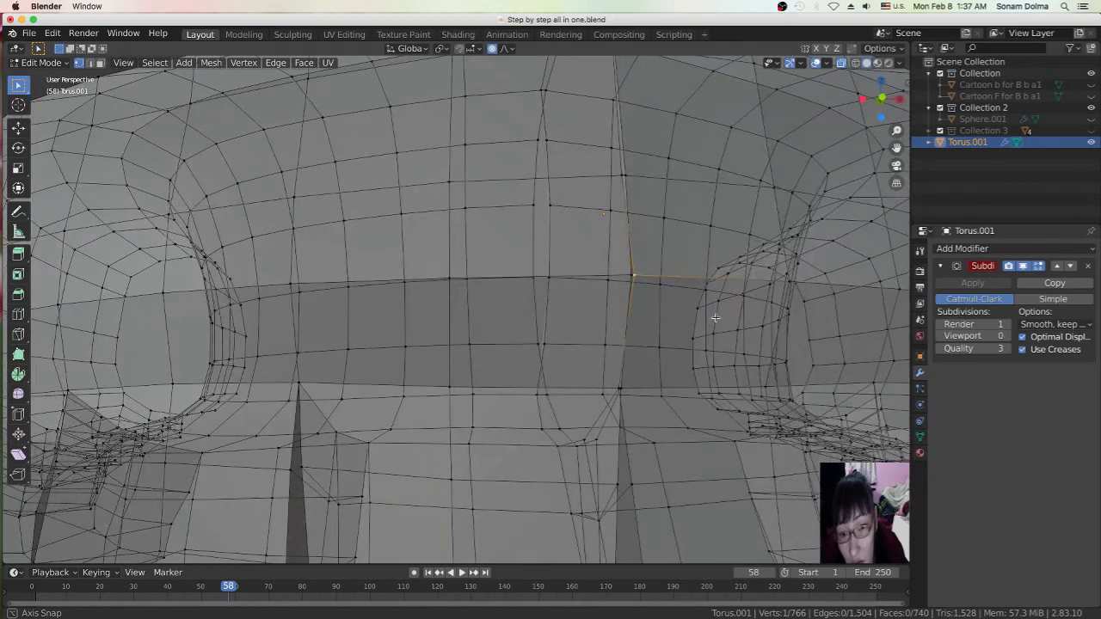
Circle-select the vertices where the two mirrored halves meet at the seam
key(c)
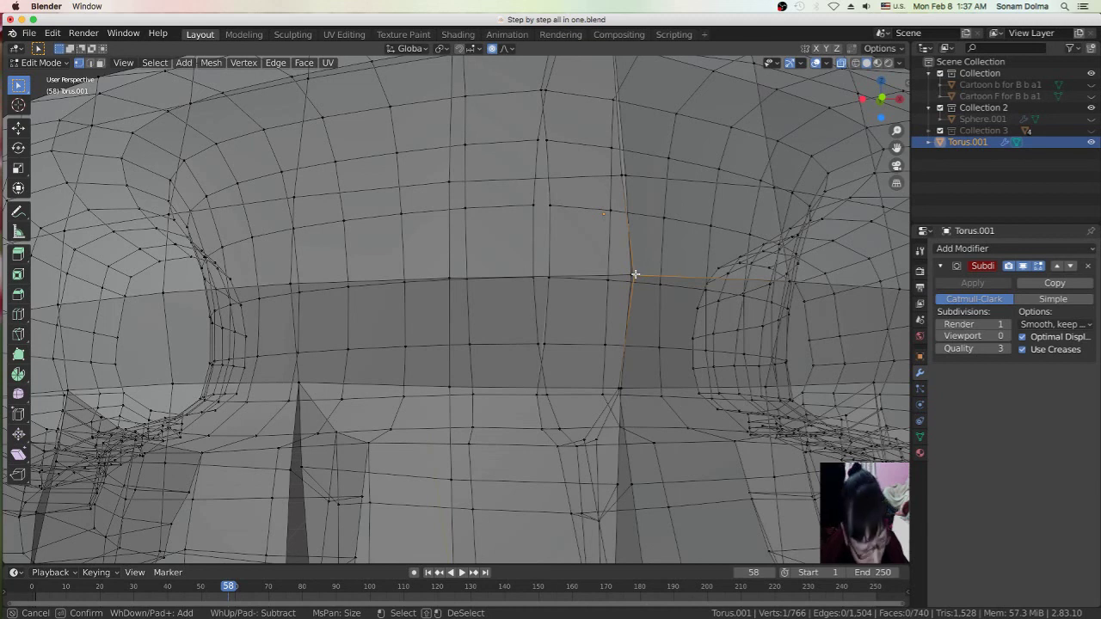
key(Escape)
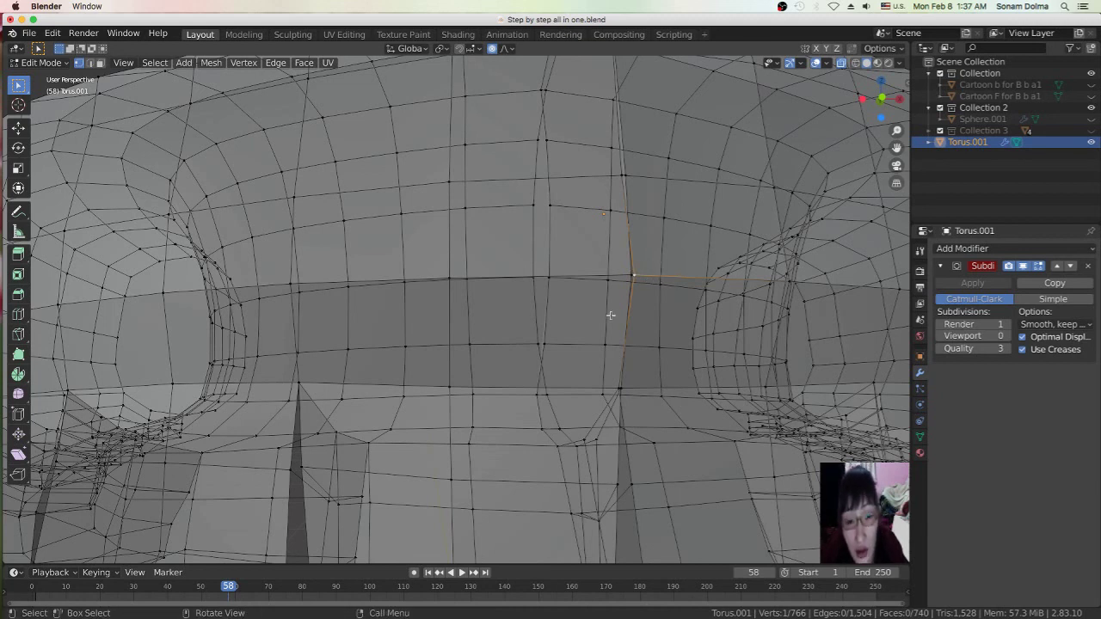
key(c)
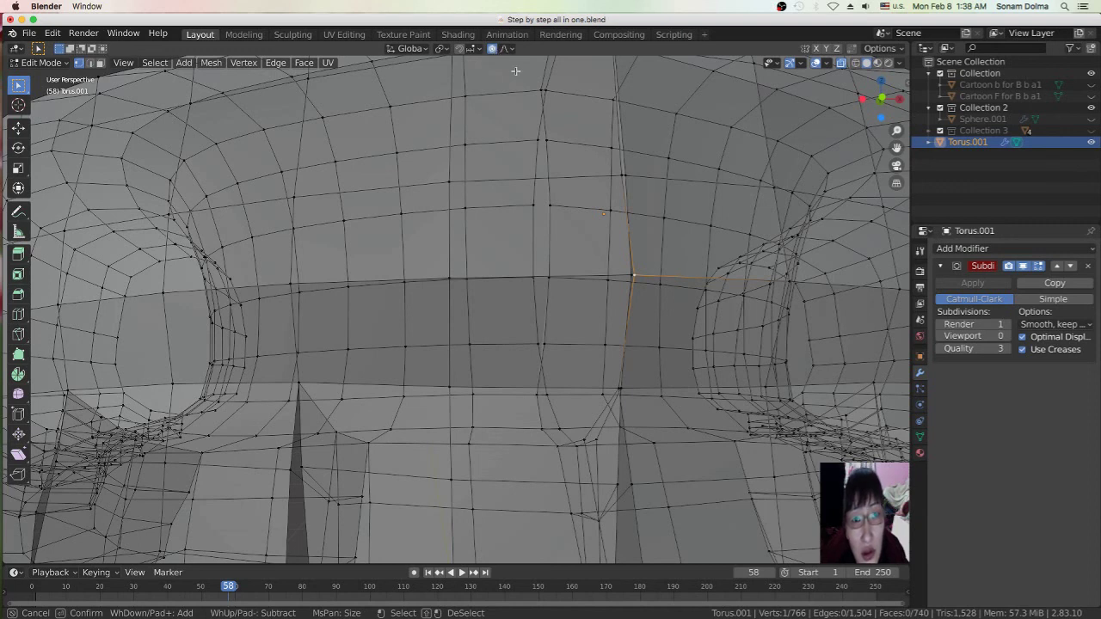
right_click(516, 72)
right_click(520, 69)
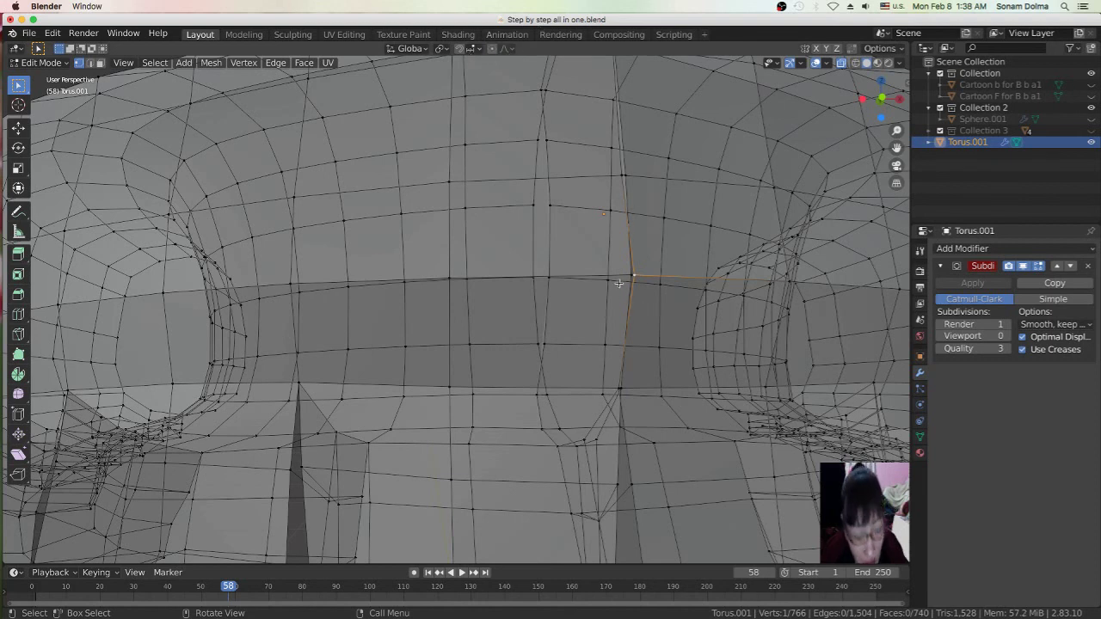
key(c)
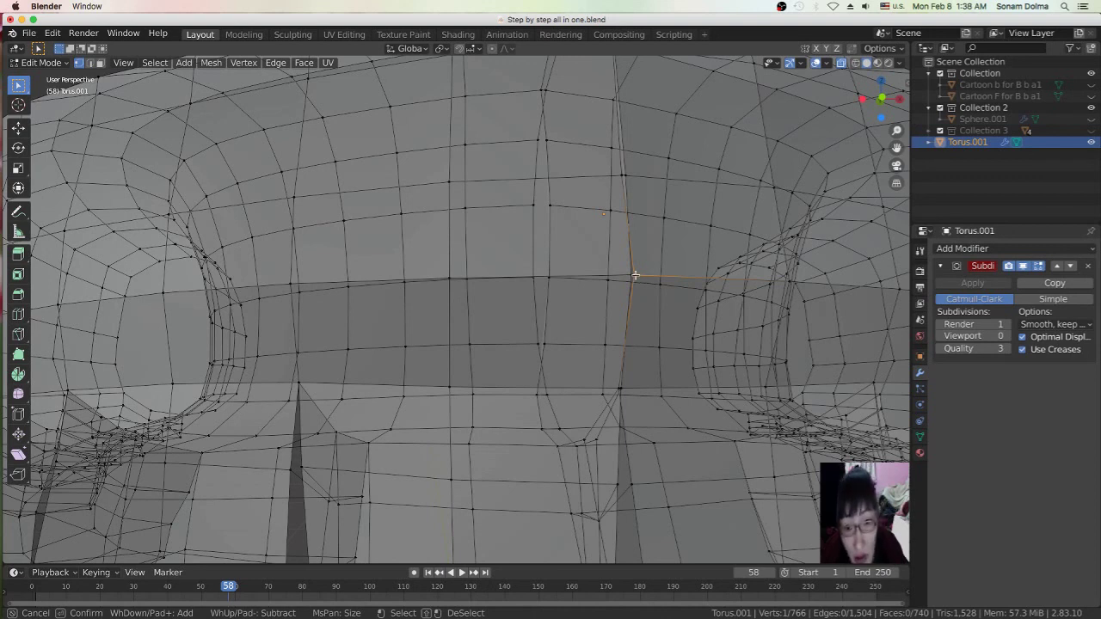
click(631, 276)
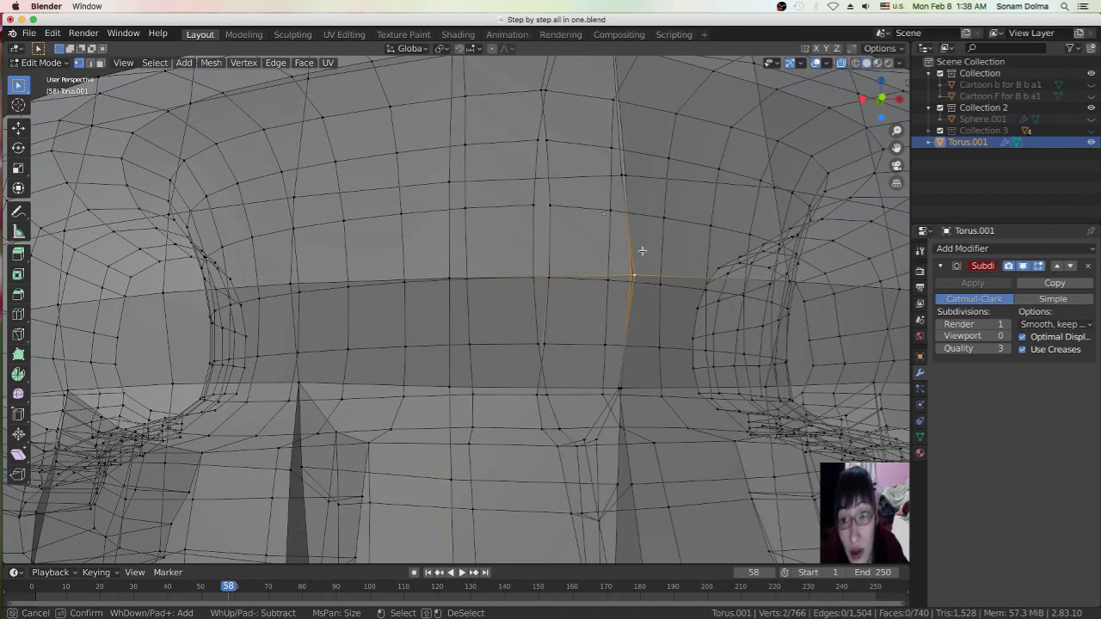